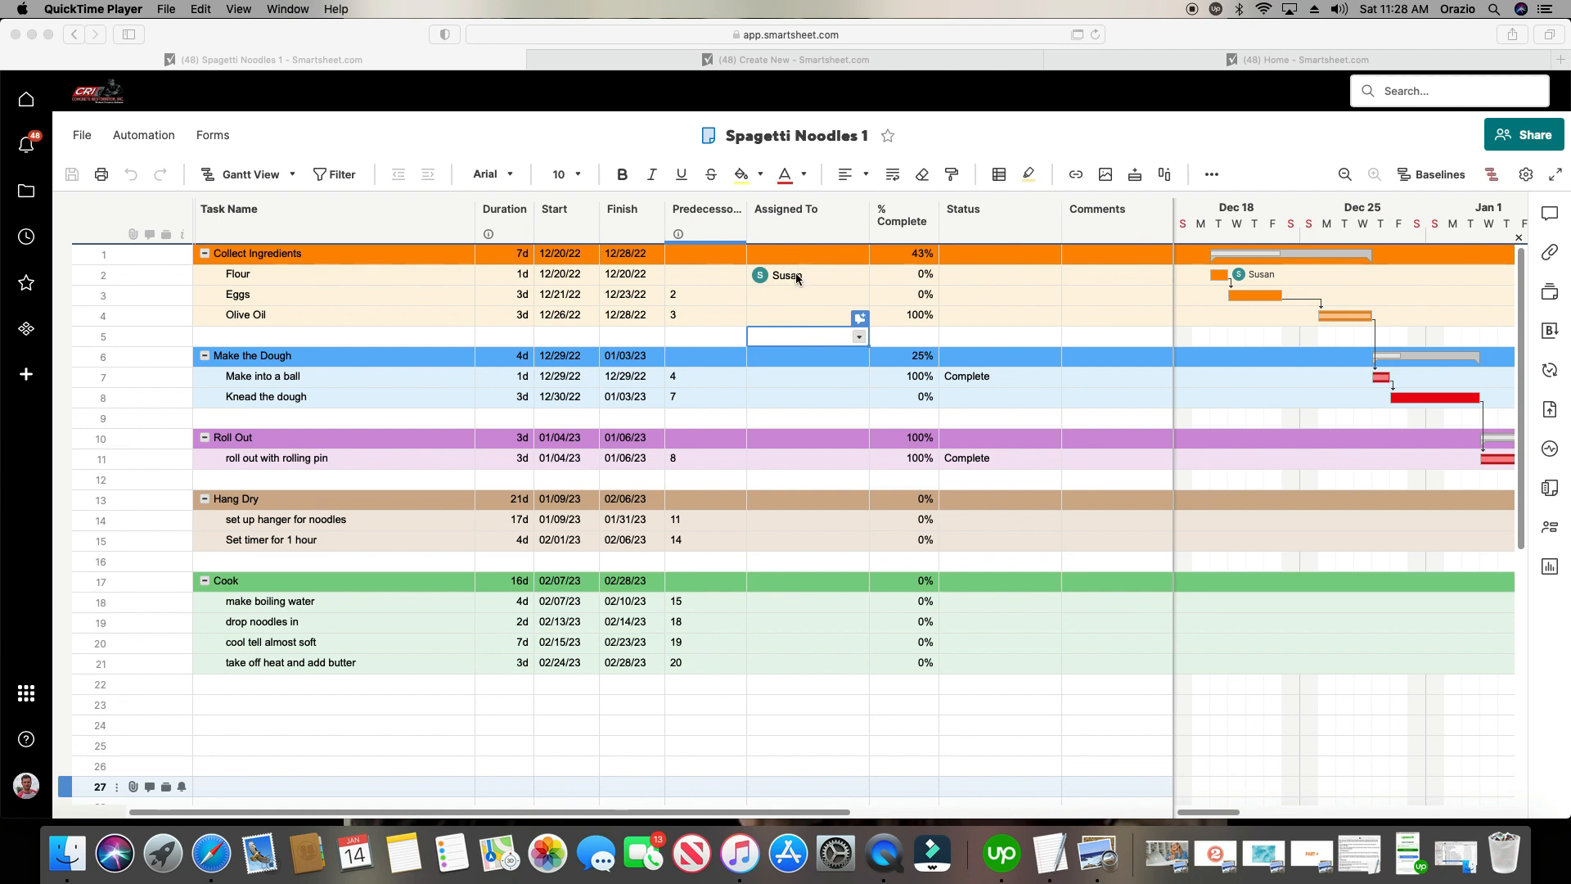
Copy the contact assigned to the Flour task into the Eggs task's Assigned To cell.
left_click(795, 278)
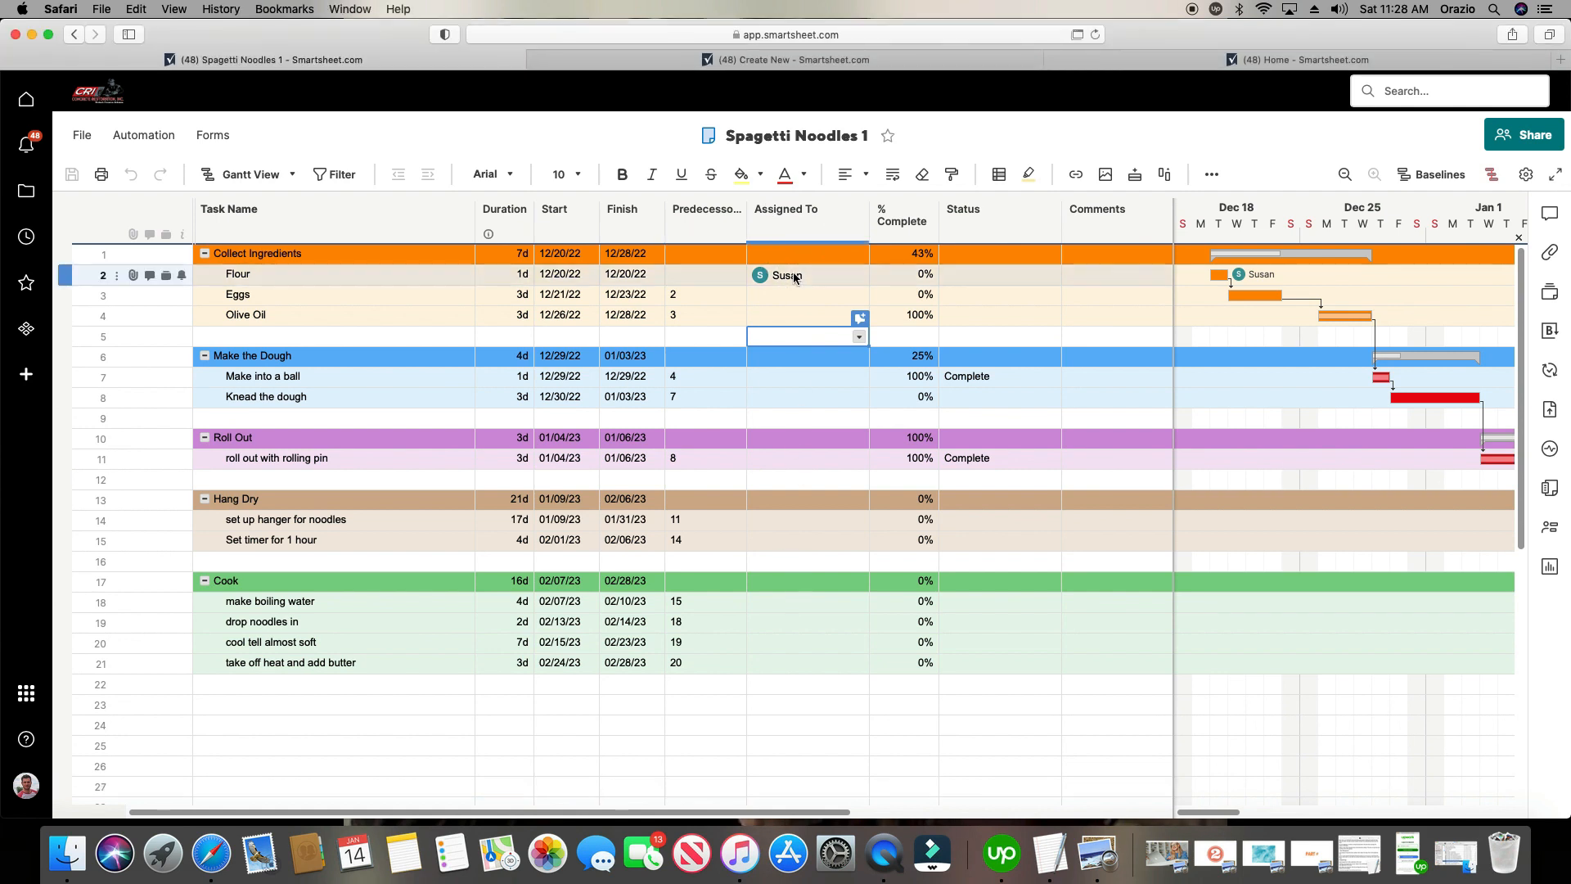
key("super+c")
left_click(788, 297)
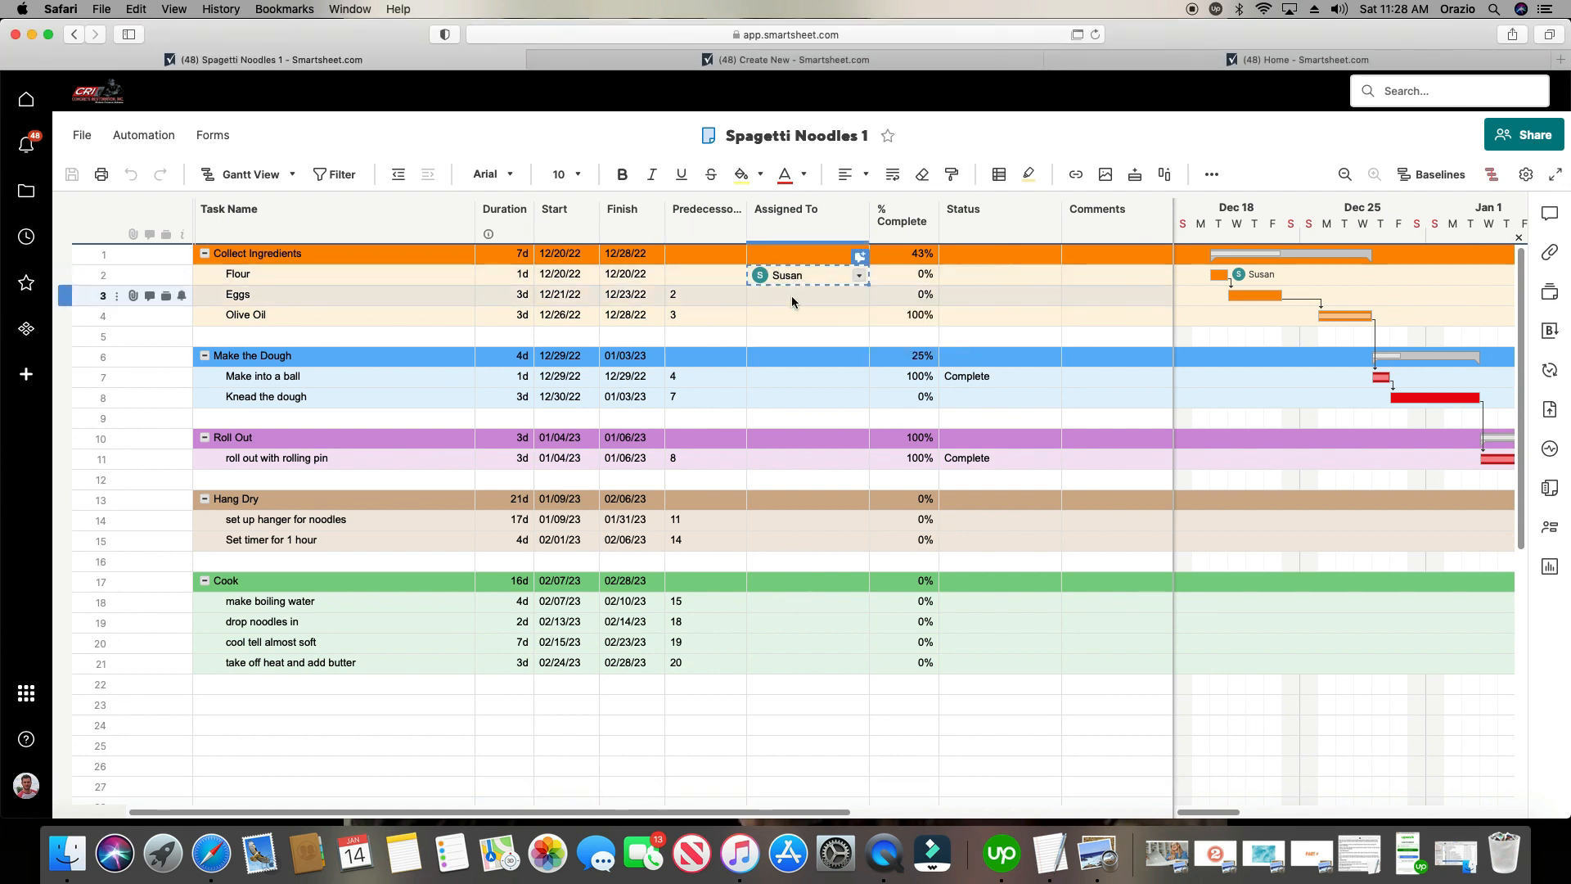
key("super+v")
Assign the same contact as Flour to the "Make into a ball" and "set up hanger for noodles" tasks.
left_click(793, 378)
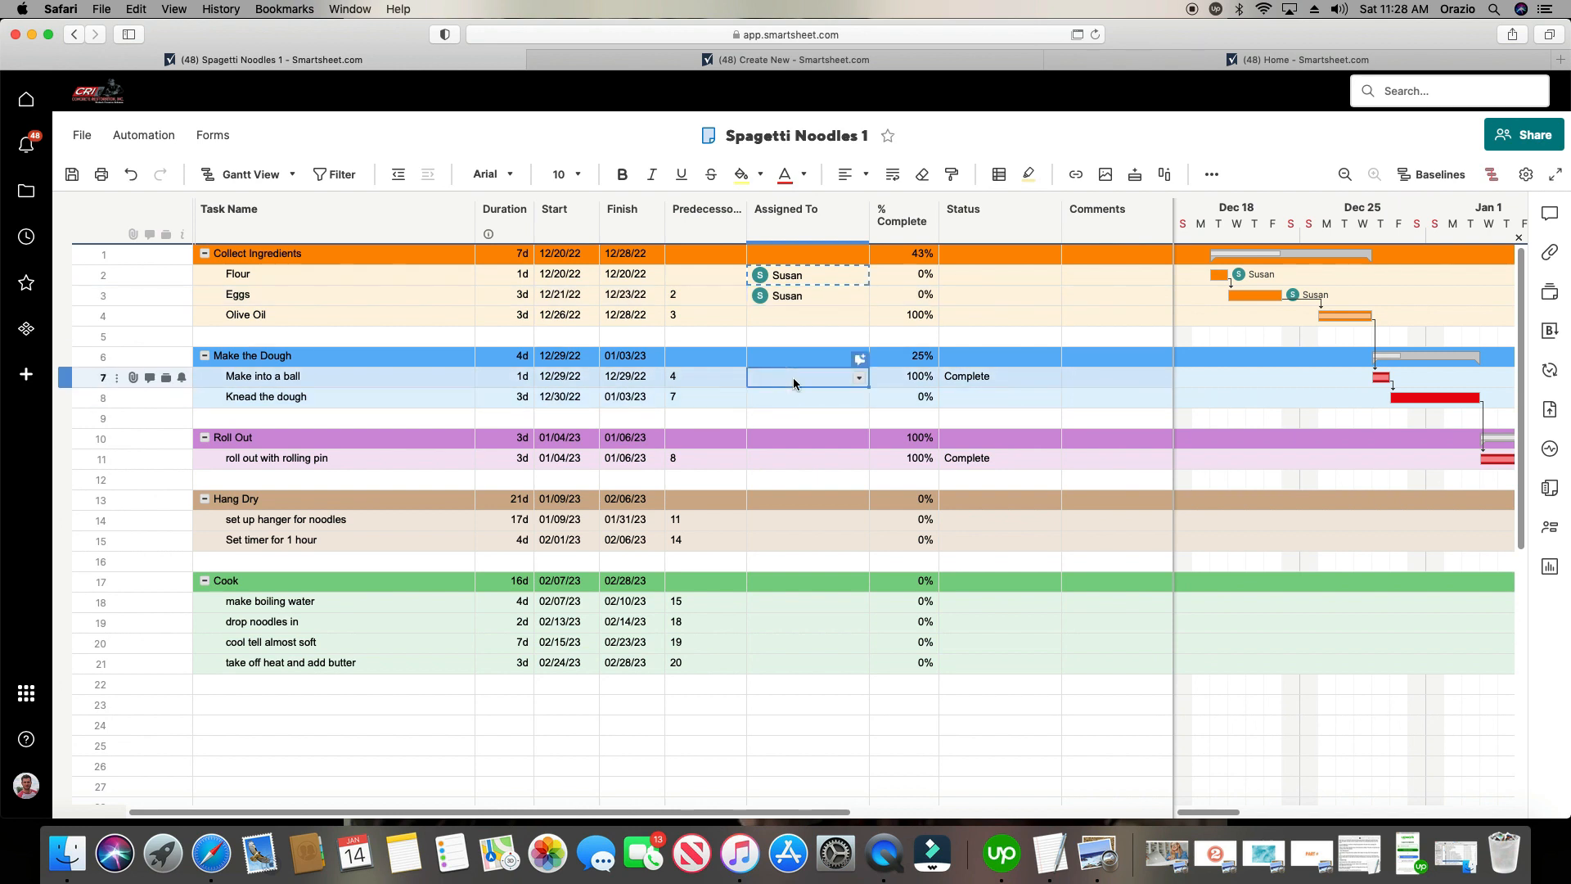
type("sus")
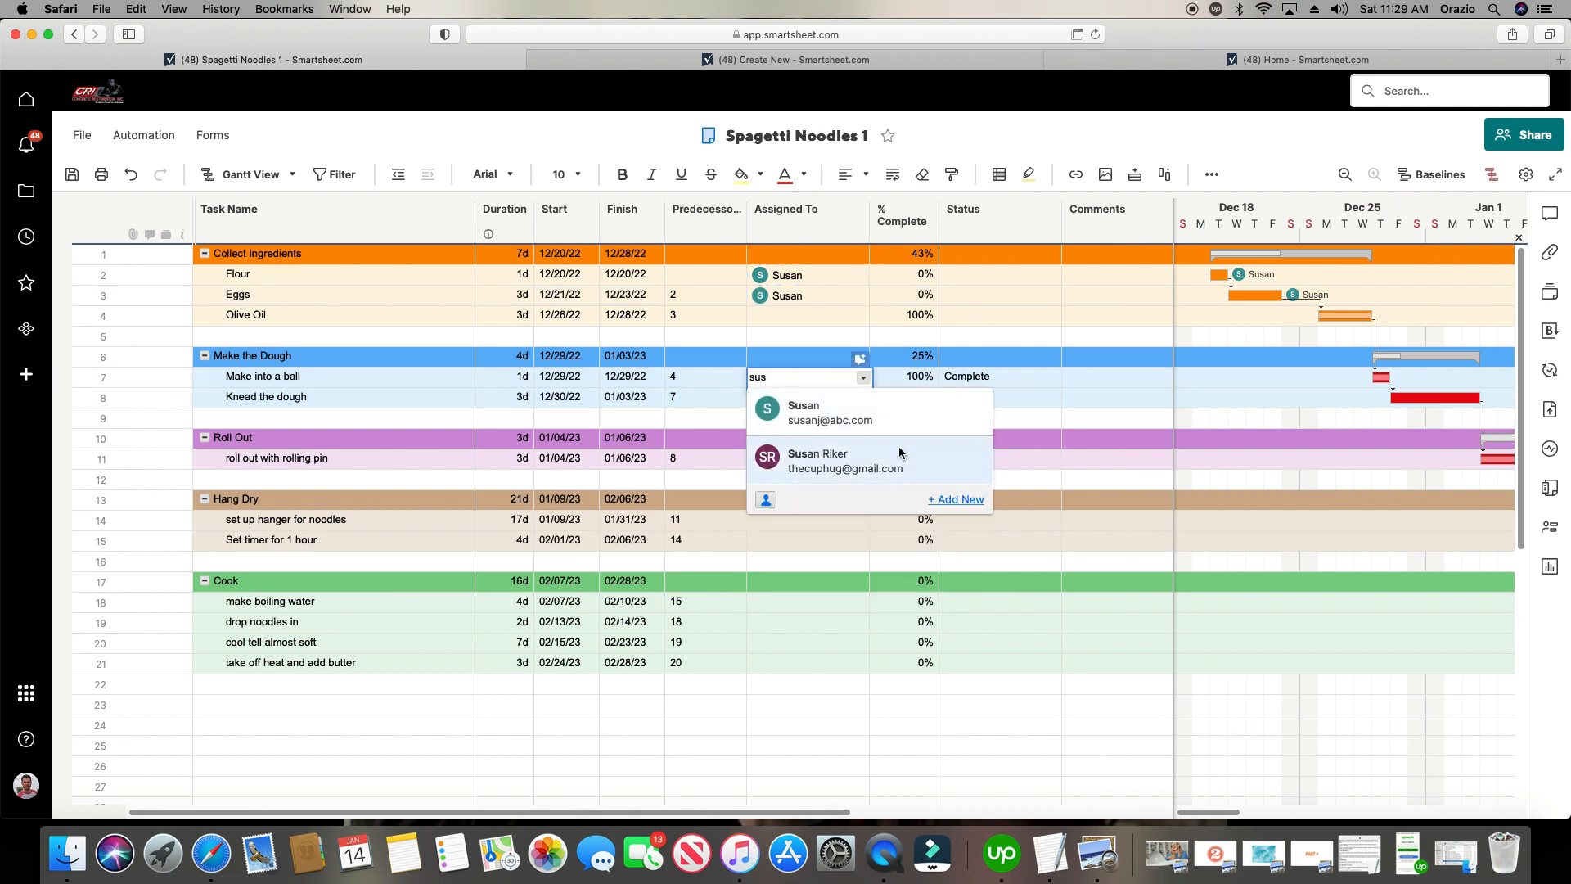
left_click(872, 404)
left_click(788, 519)
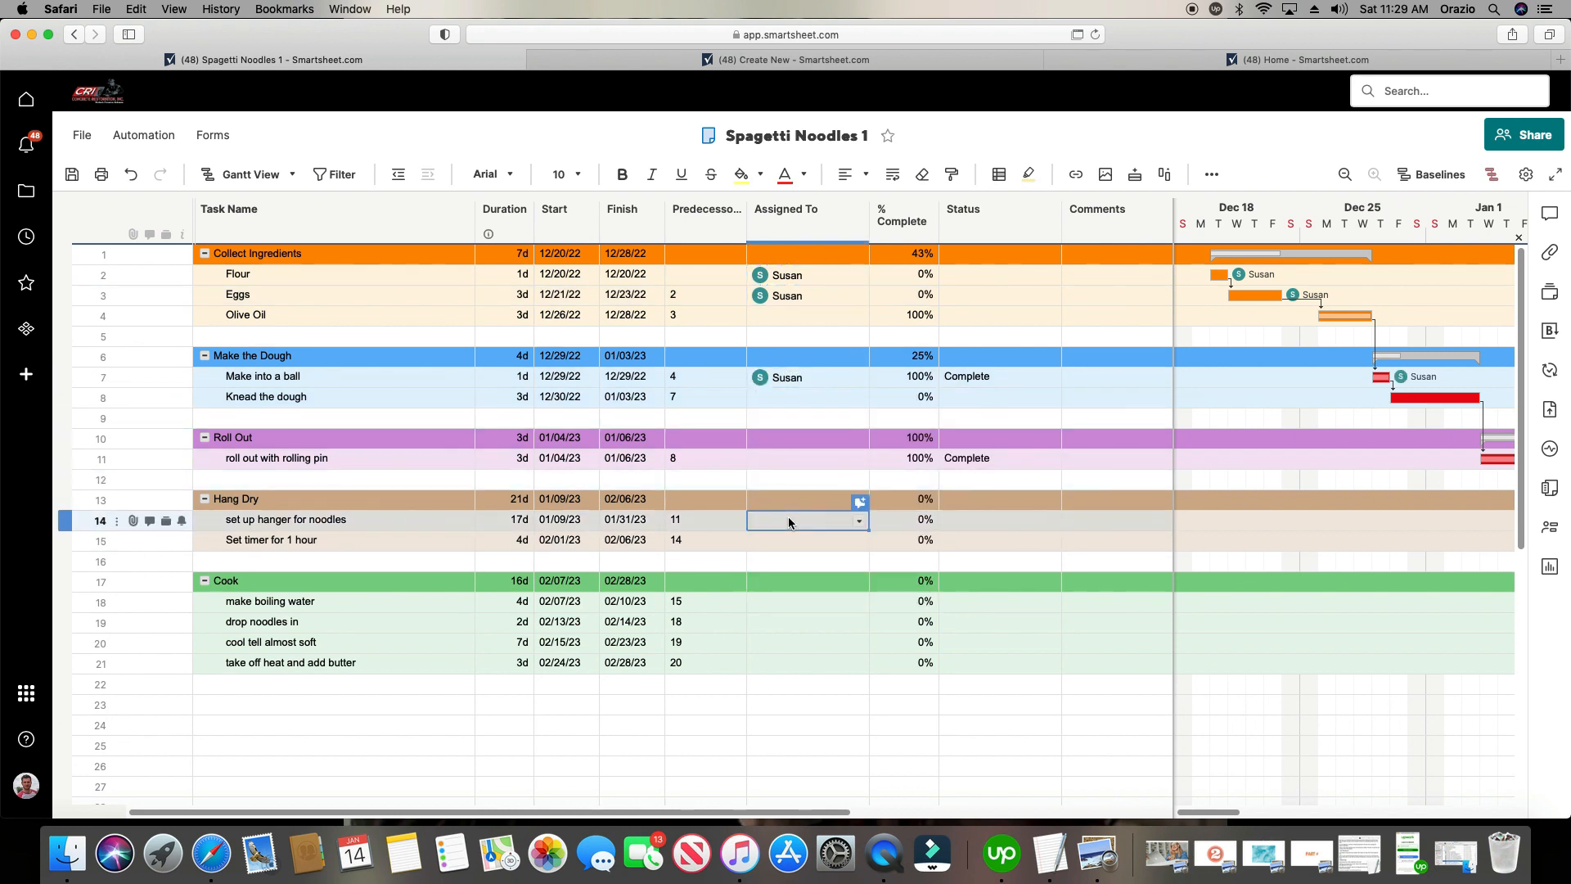
type("sus")
left_click(818, 547)
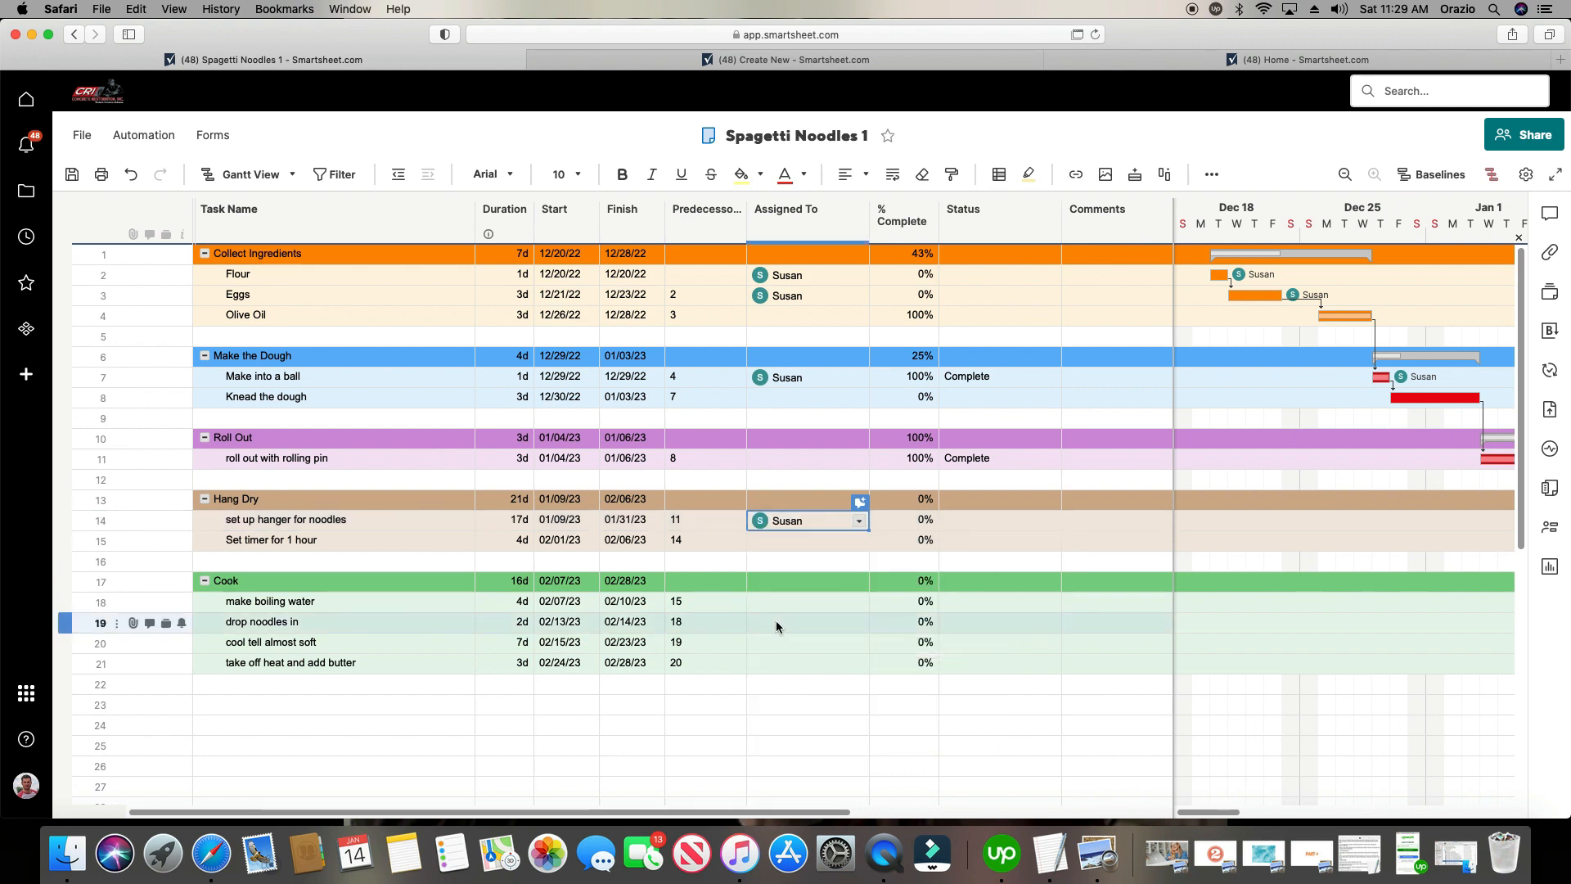
Assign Flour's contact to "make boiling water" and fill it down through "cool tell almost soft".
left_click(777, 603)
type("sus")
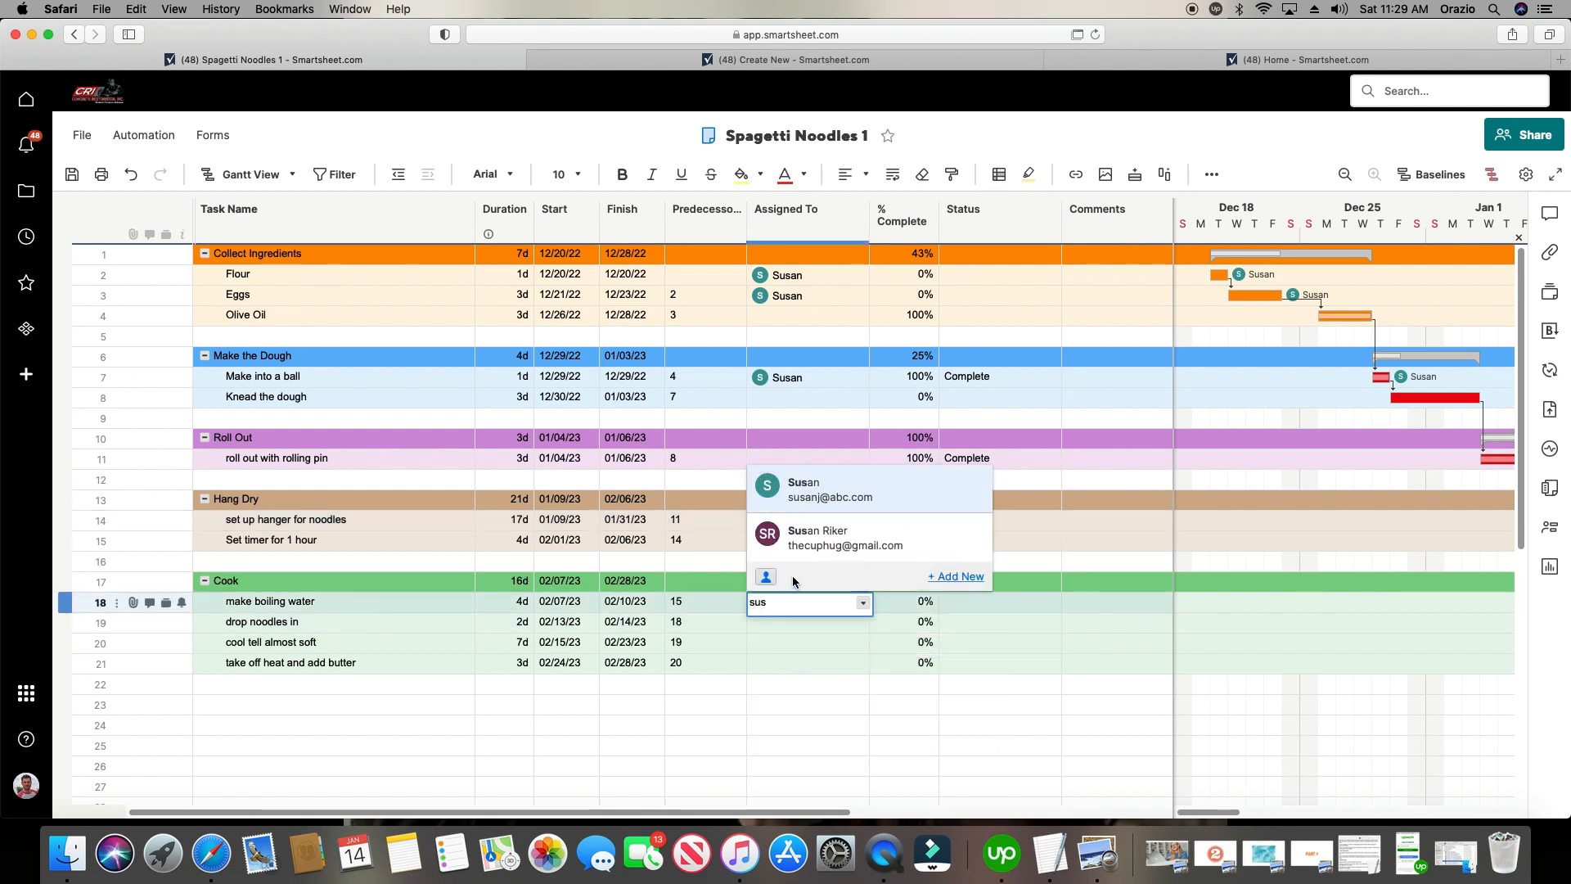
left_click(766, 488)
left_click_drag(867, 612, 863, 650)
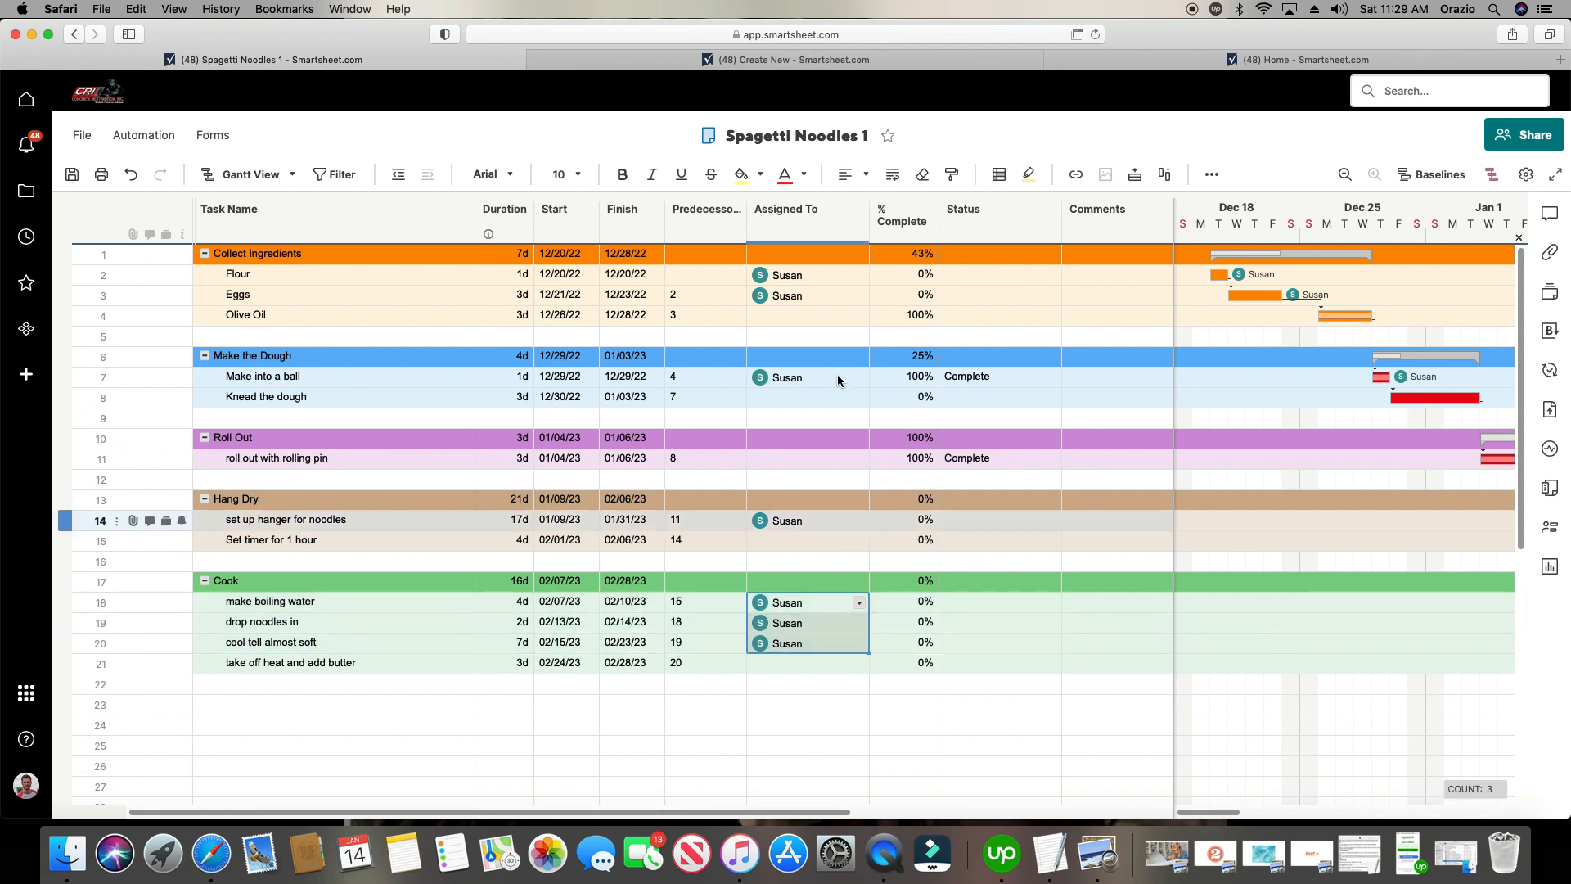
Assign the Olive Oil and "Knead the dough" tasks to Office Admin.
left_click(822, 320)
type("jjo")
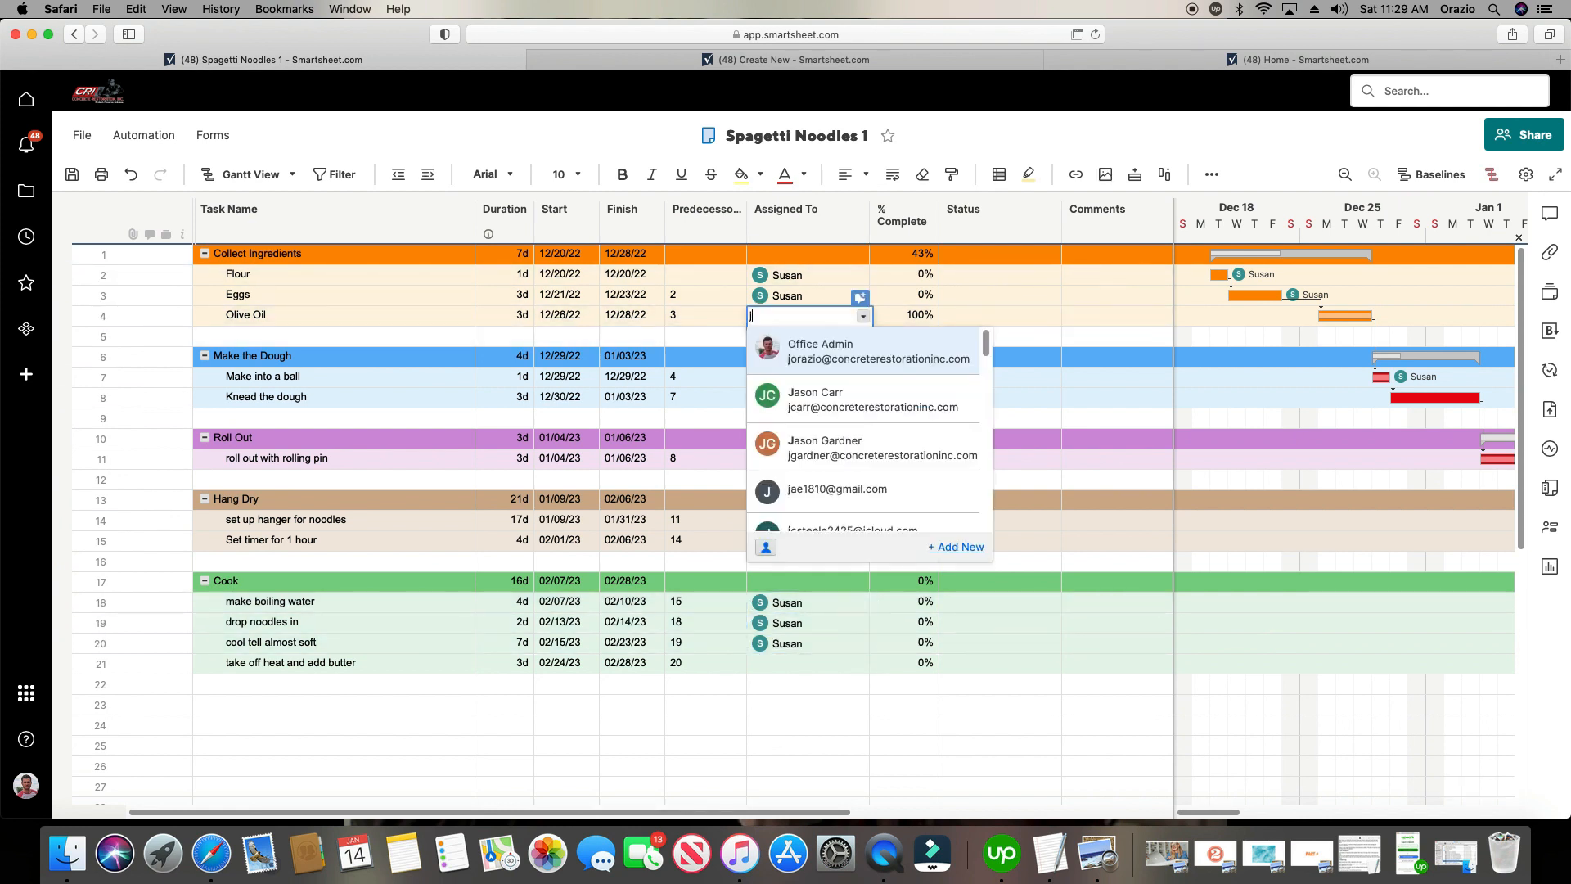
key("BackSpace")
type("o")
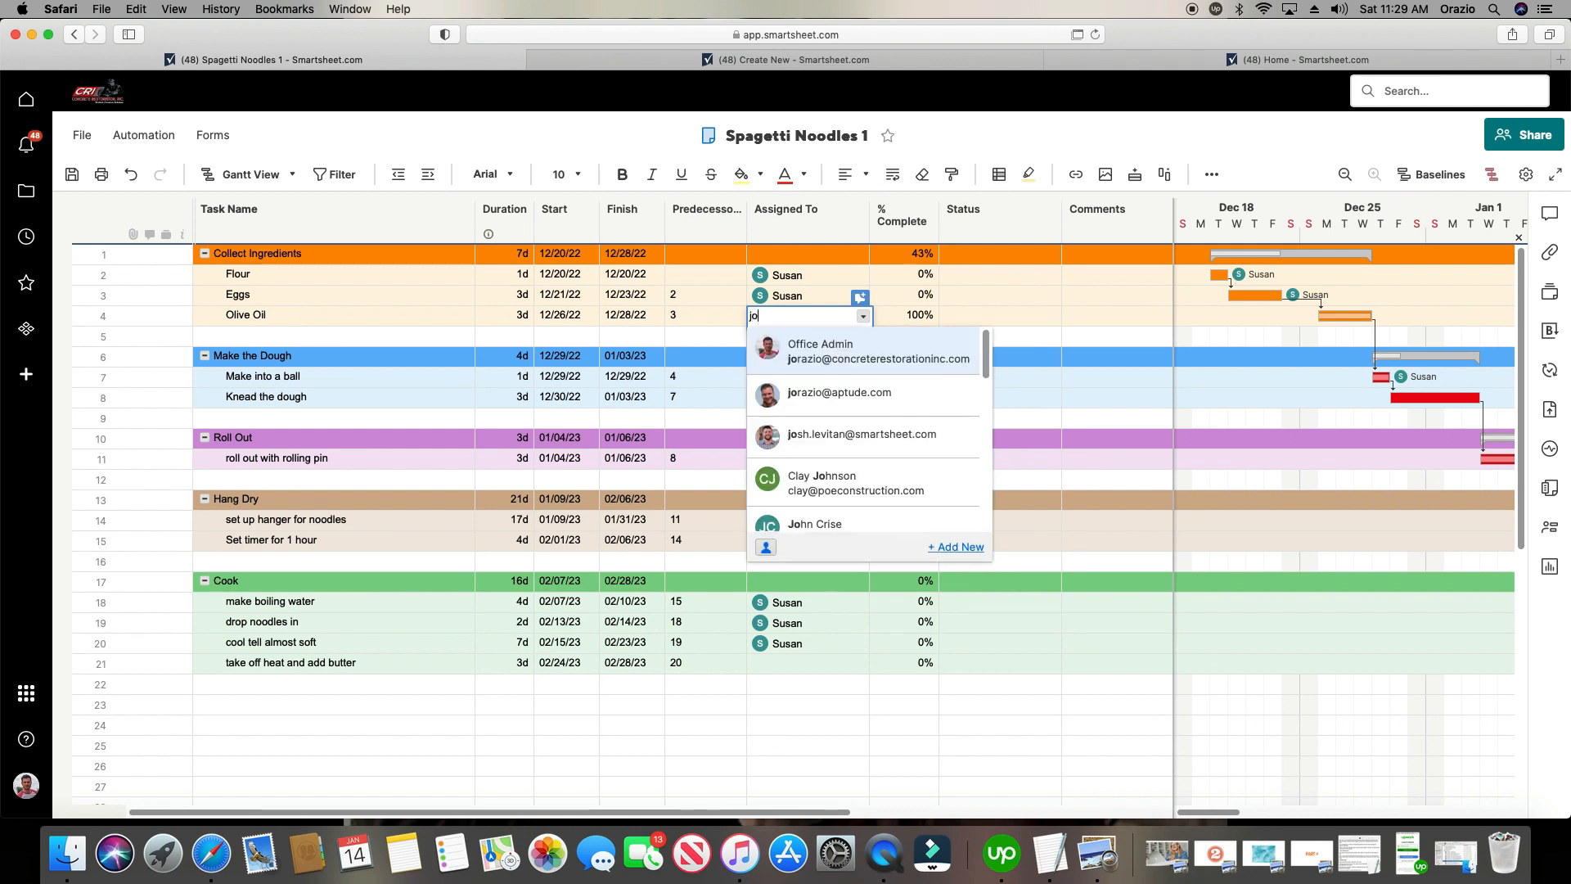
left_click(891, 361)
left_click(772, 401)
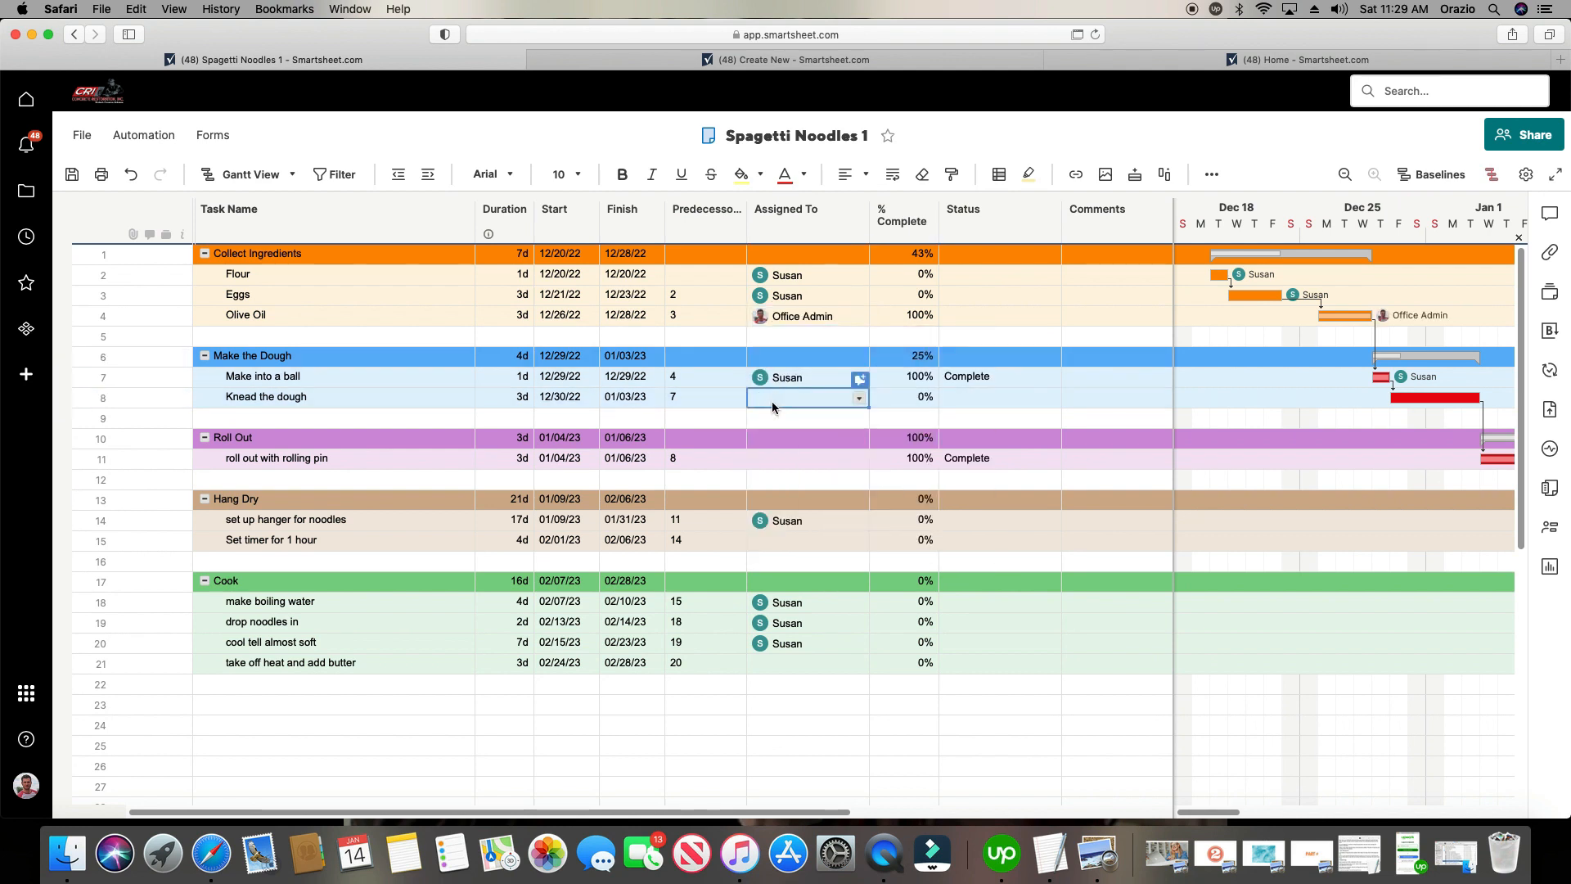
type("jo")
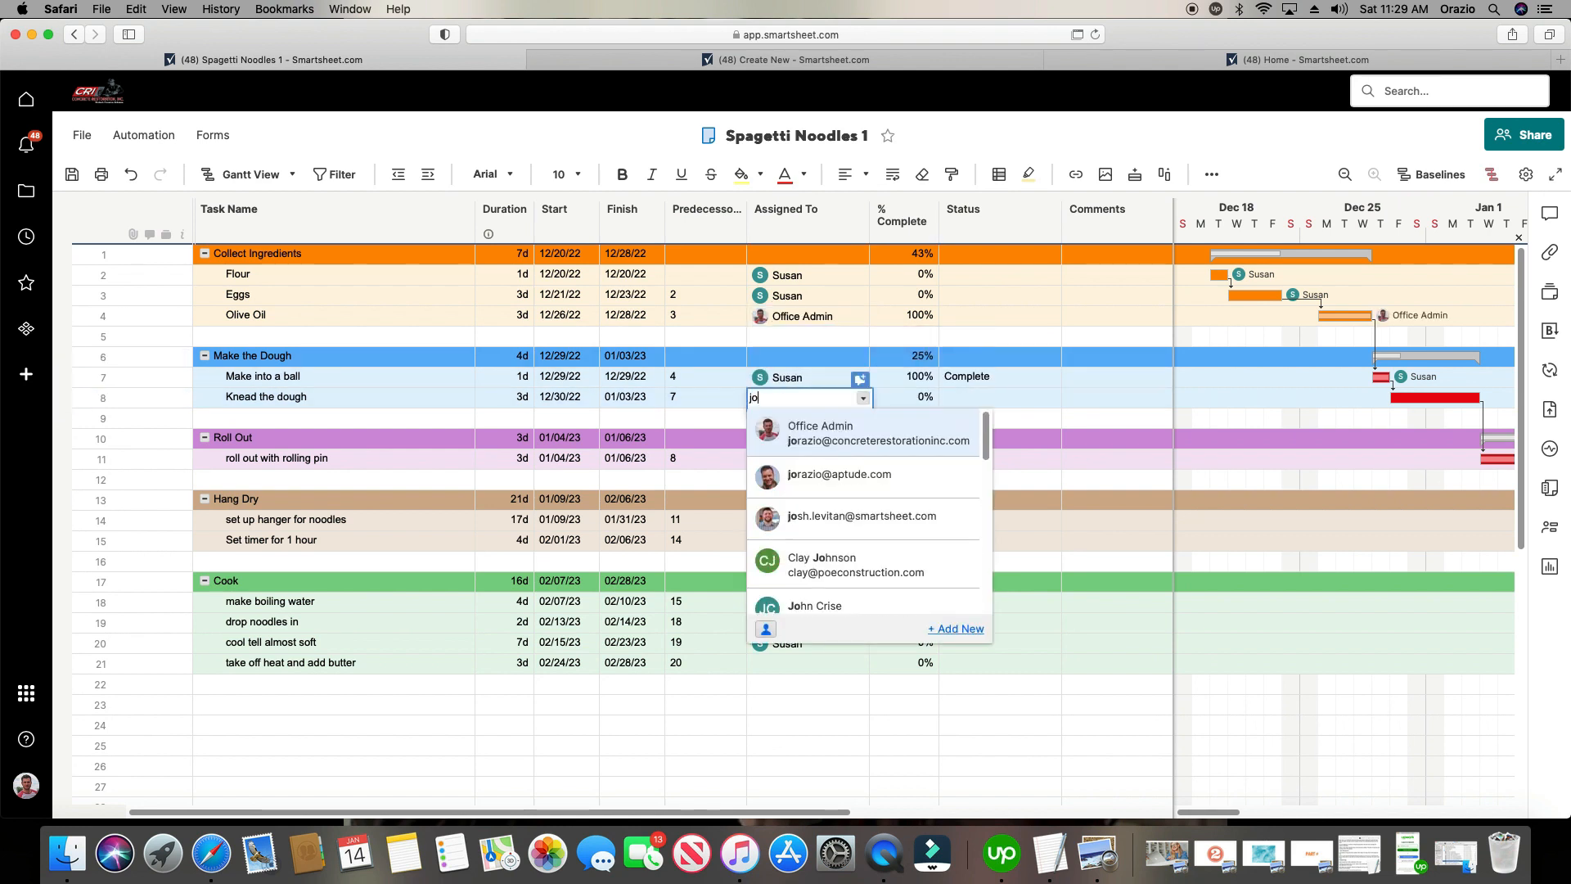
left_click(847, 458)
Assign a third contact to "take off heat and add butter", "Set timer for 1 hour" and "roll out with rolling pin".
left_click(823, 669)
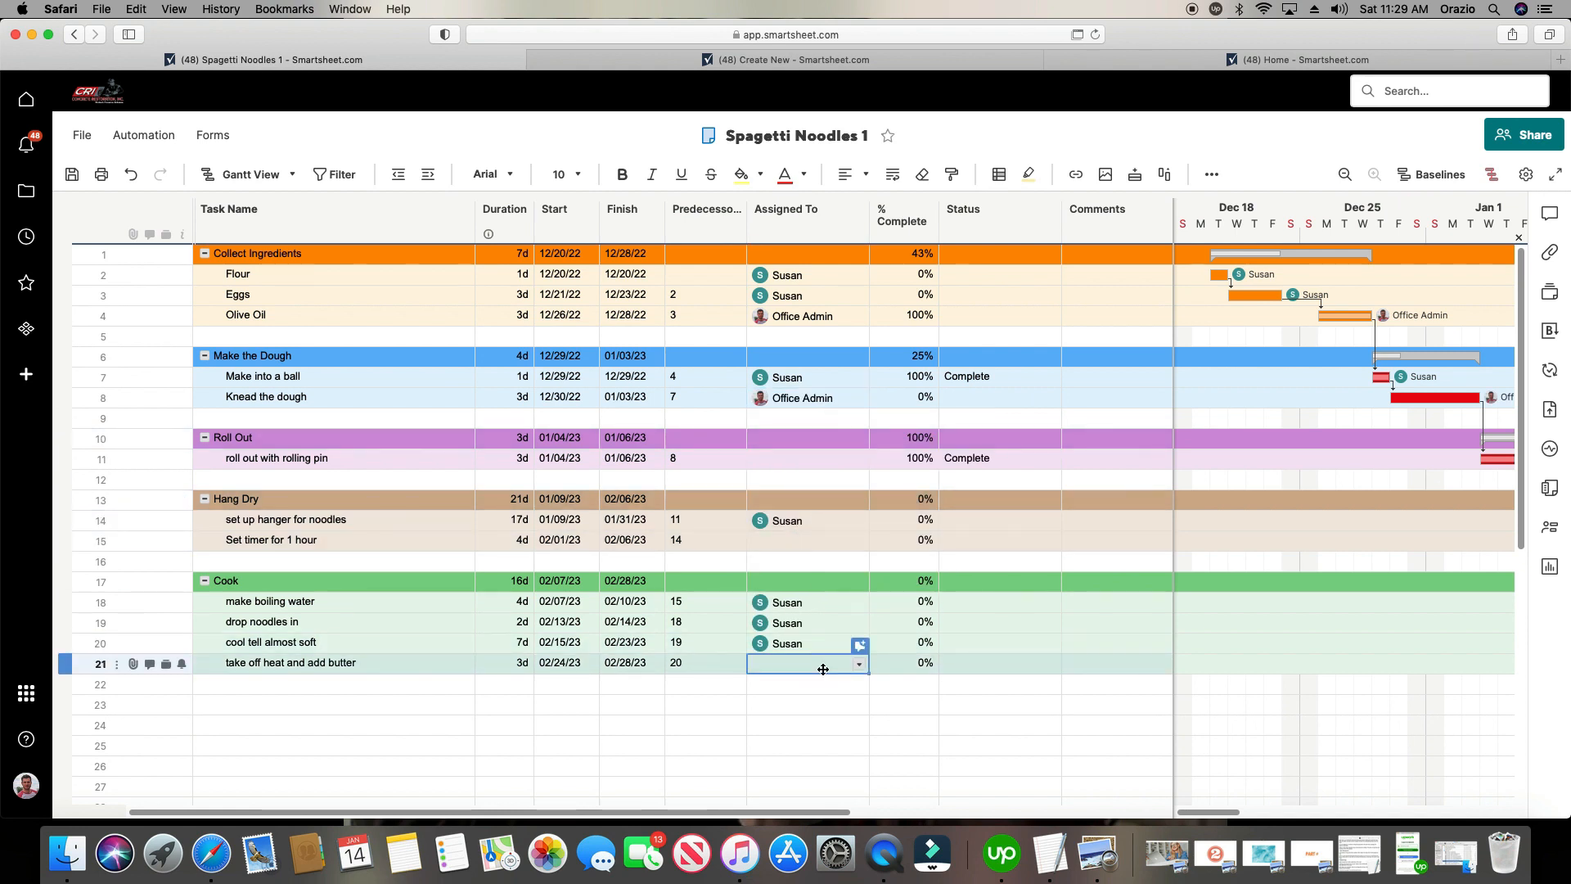
type("jam")
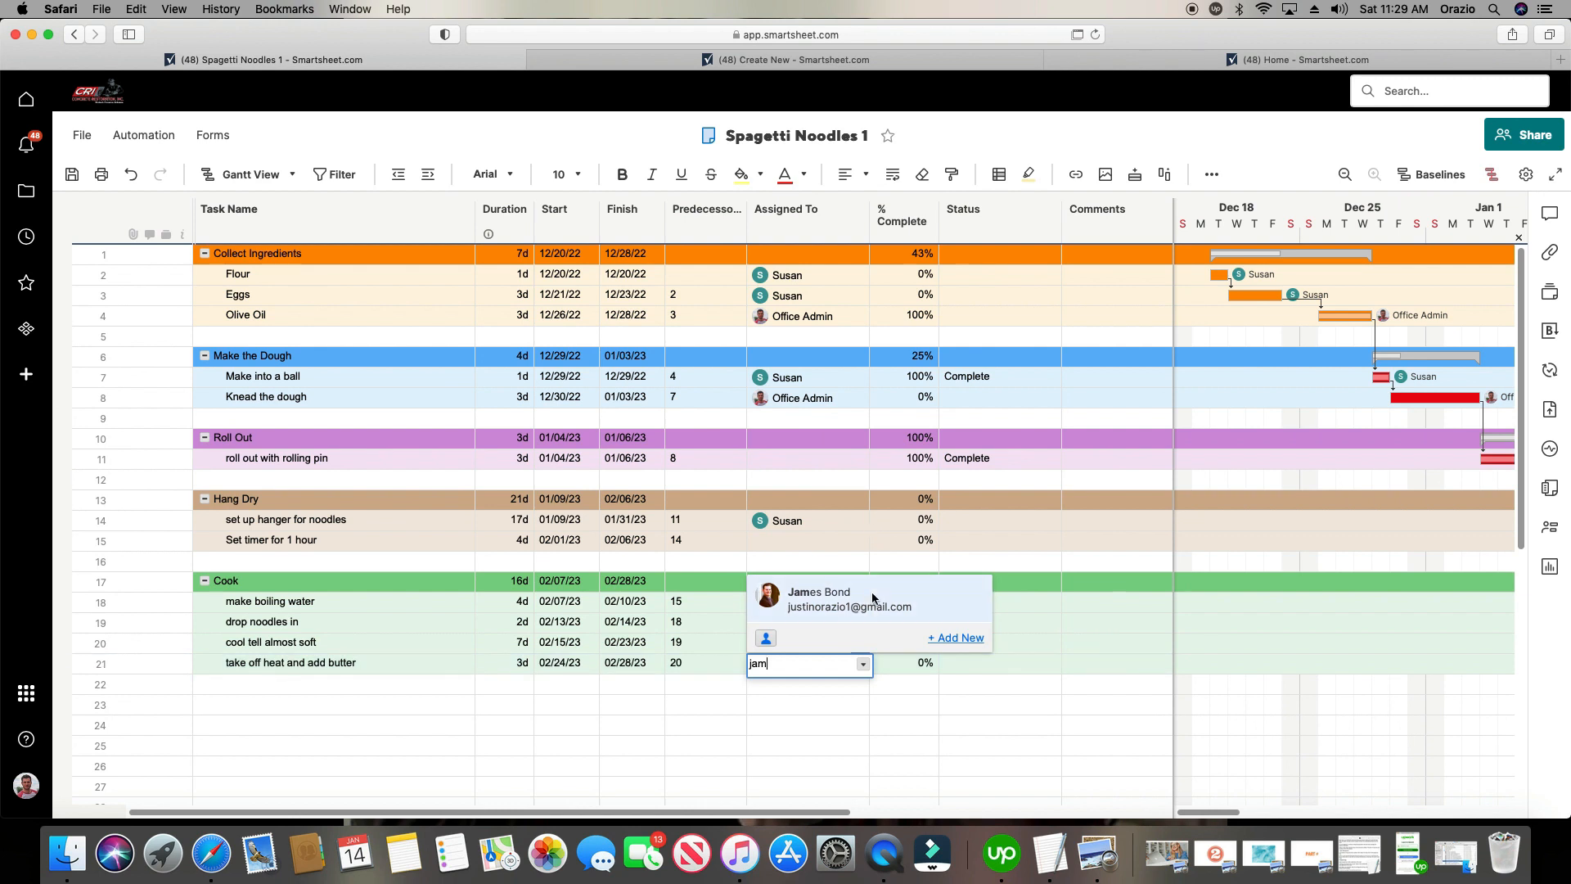
left_click(854, 604)
left_click(785, 539)
type("jame")
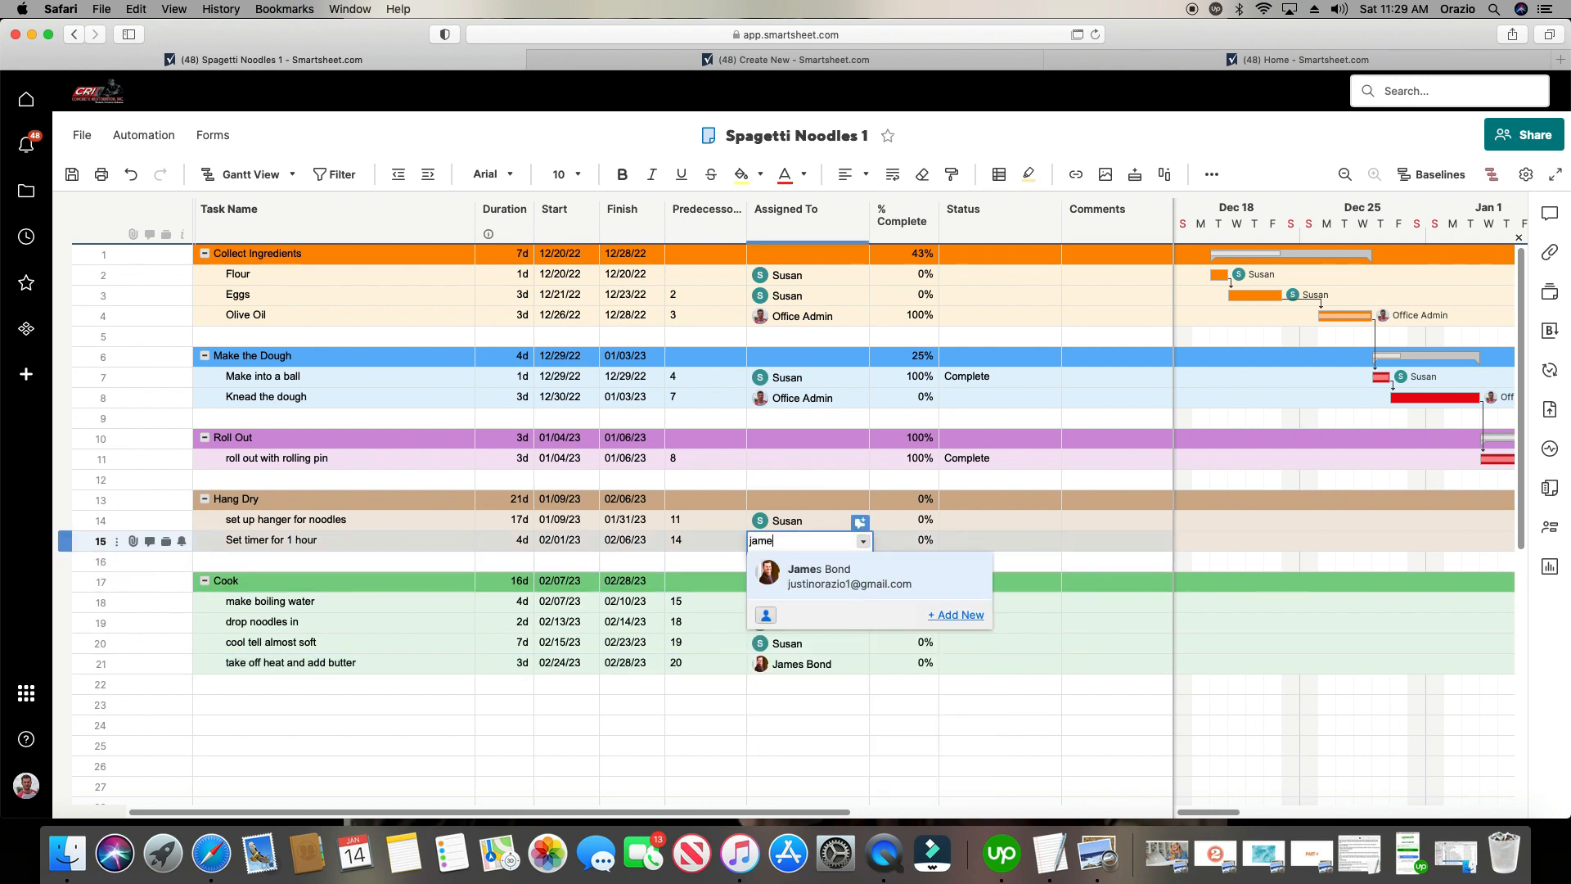
left_click(818, 575)
left_click(818, 458)
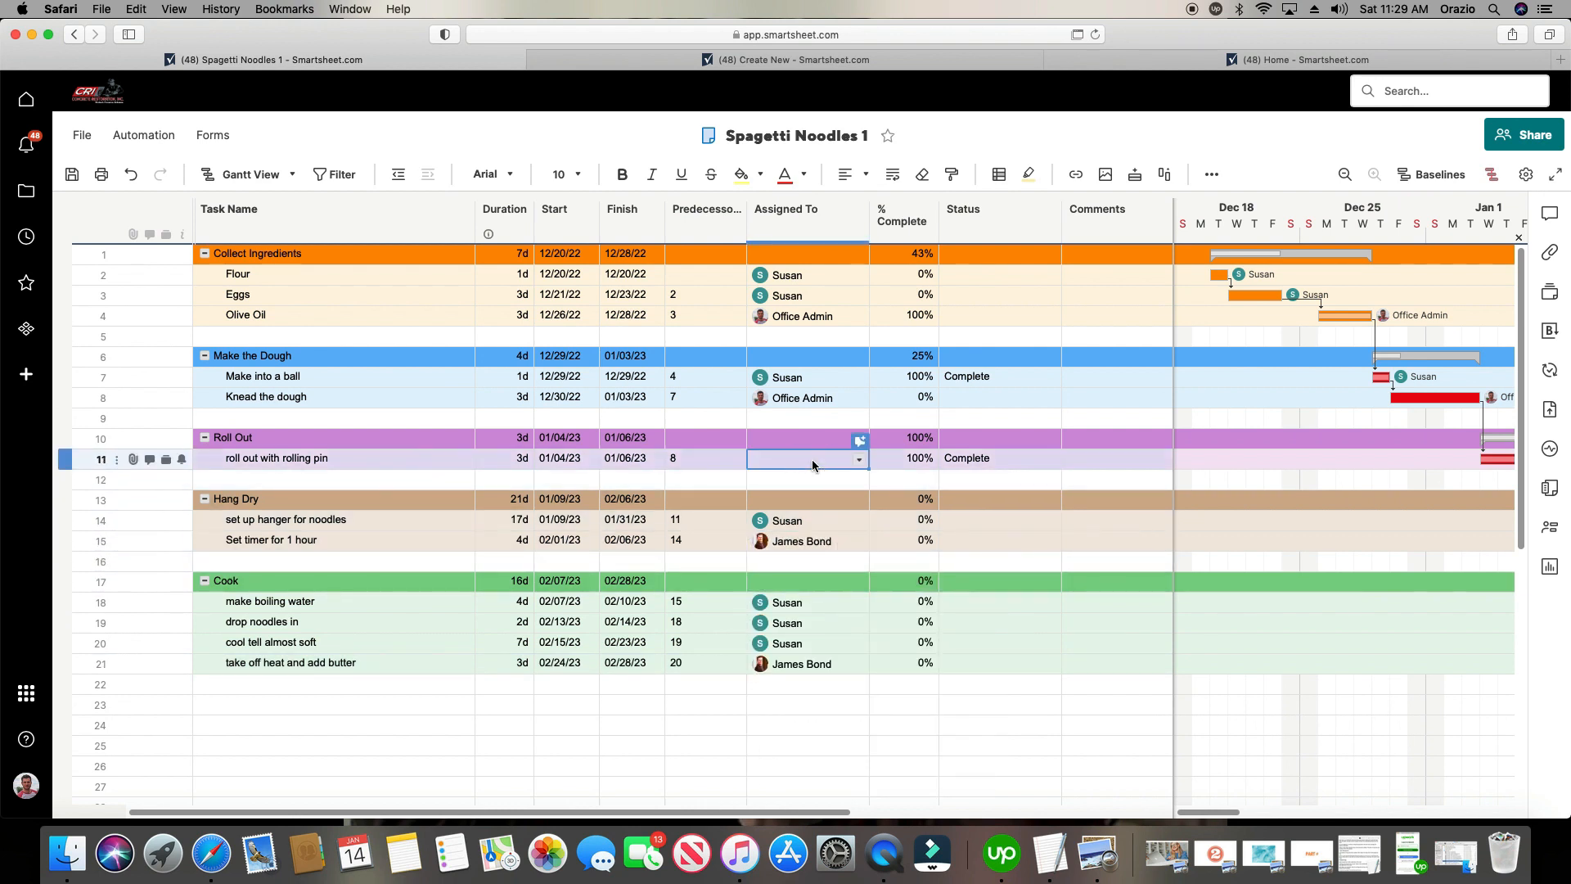
type("jame")
left_click(872, 491)
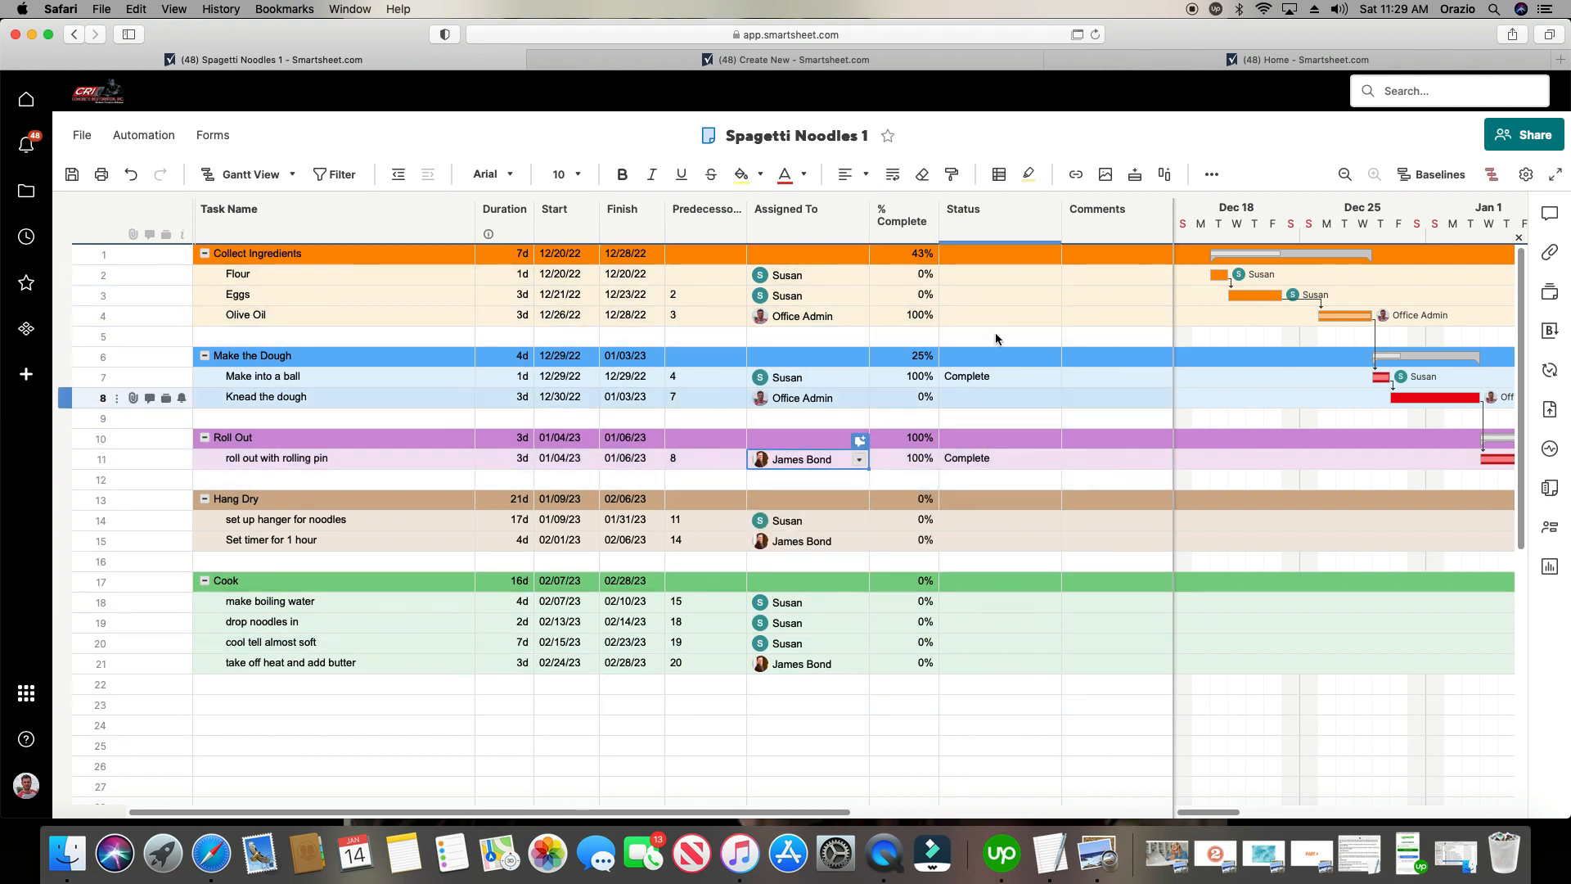
left_click(998, 278)
left_click(1052, 275)
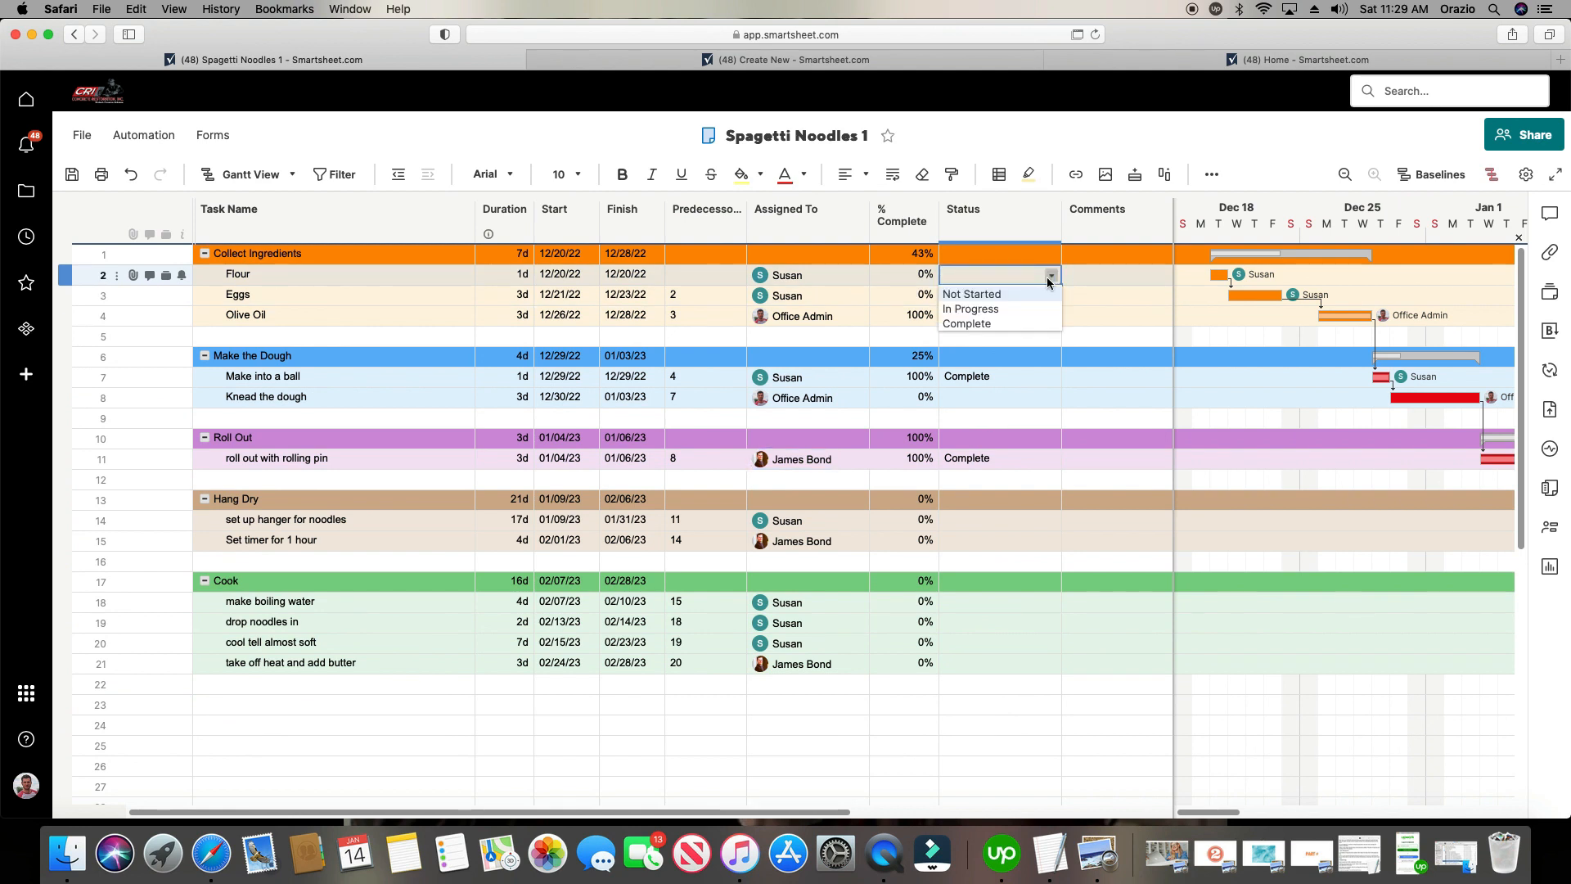
left_click(1039, 304)
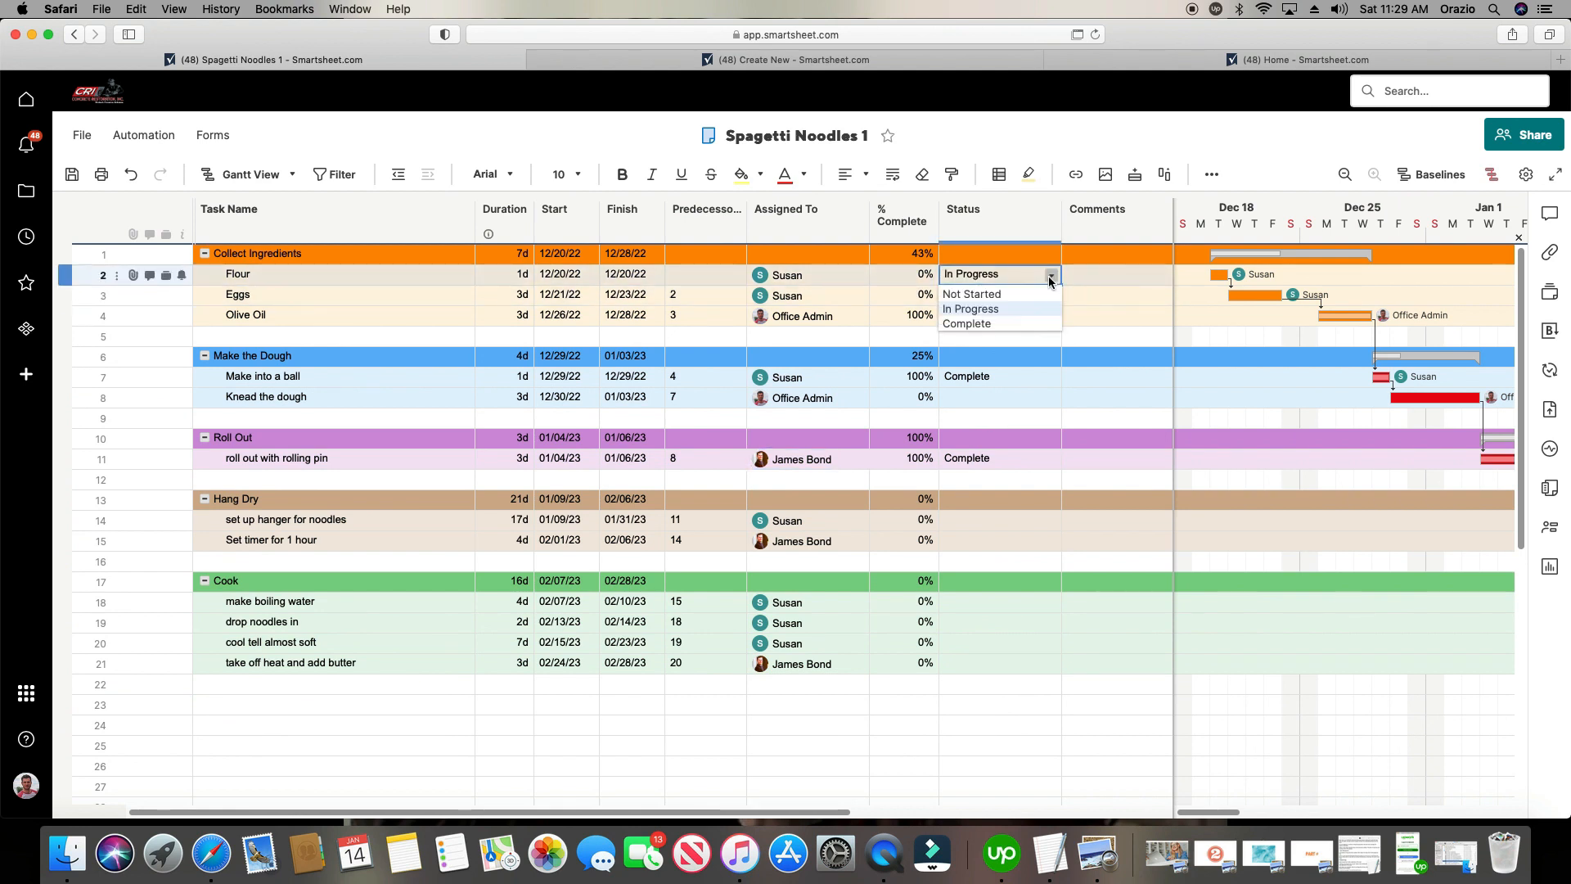
Set the Flour task's status to Not Started and fill it down to Eggs.
left_click(1051, 275)
left_click(999, 294)
left_click_drag(1061, 284, 1045, 303)
Set the status of Olive Oil to Complete and of "Knead the dough" to Not Started.
left_click(1040, 316)
left_click(1051, 316)
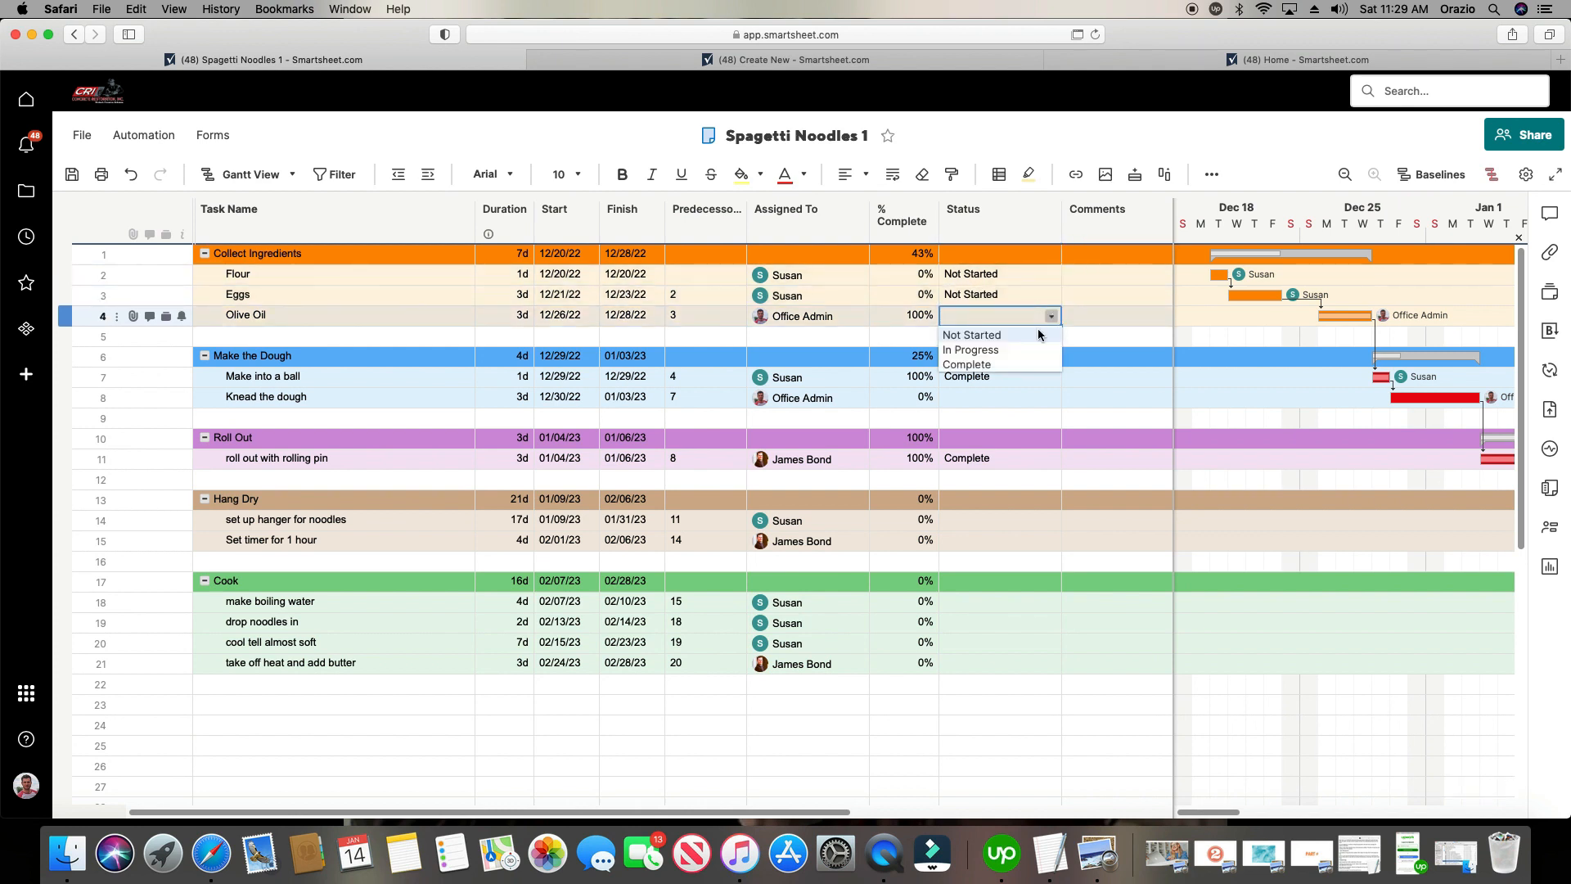
left_click(1027, 370)
left_click(1015, 399)
left_click(1051, 397)
left_click(1000, 417)
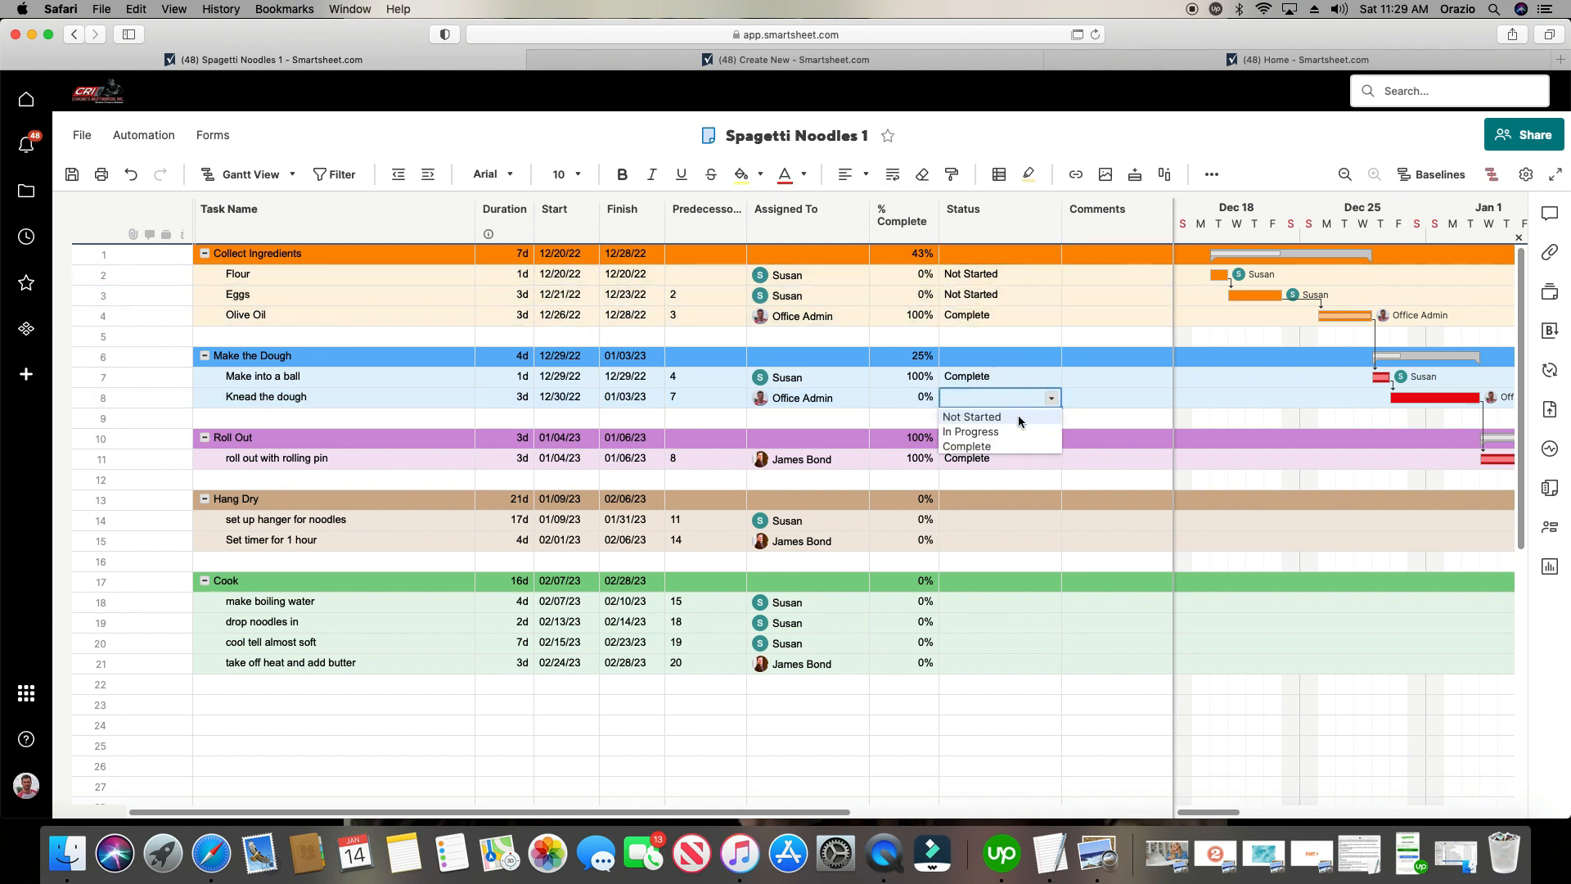
Set the status of both Hang Dry tasks to In Progress.
left_click(1005, 525)
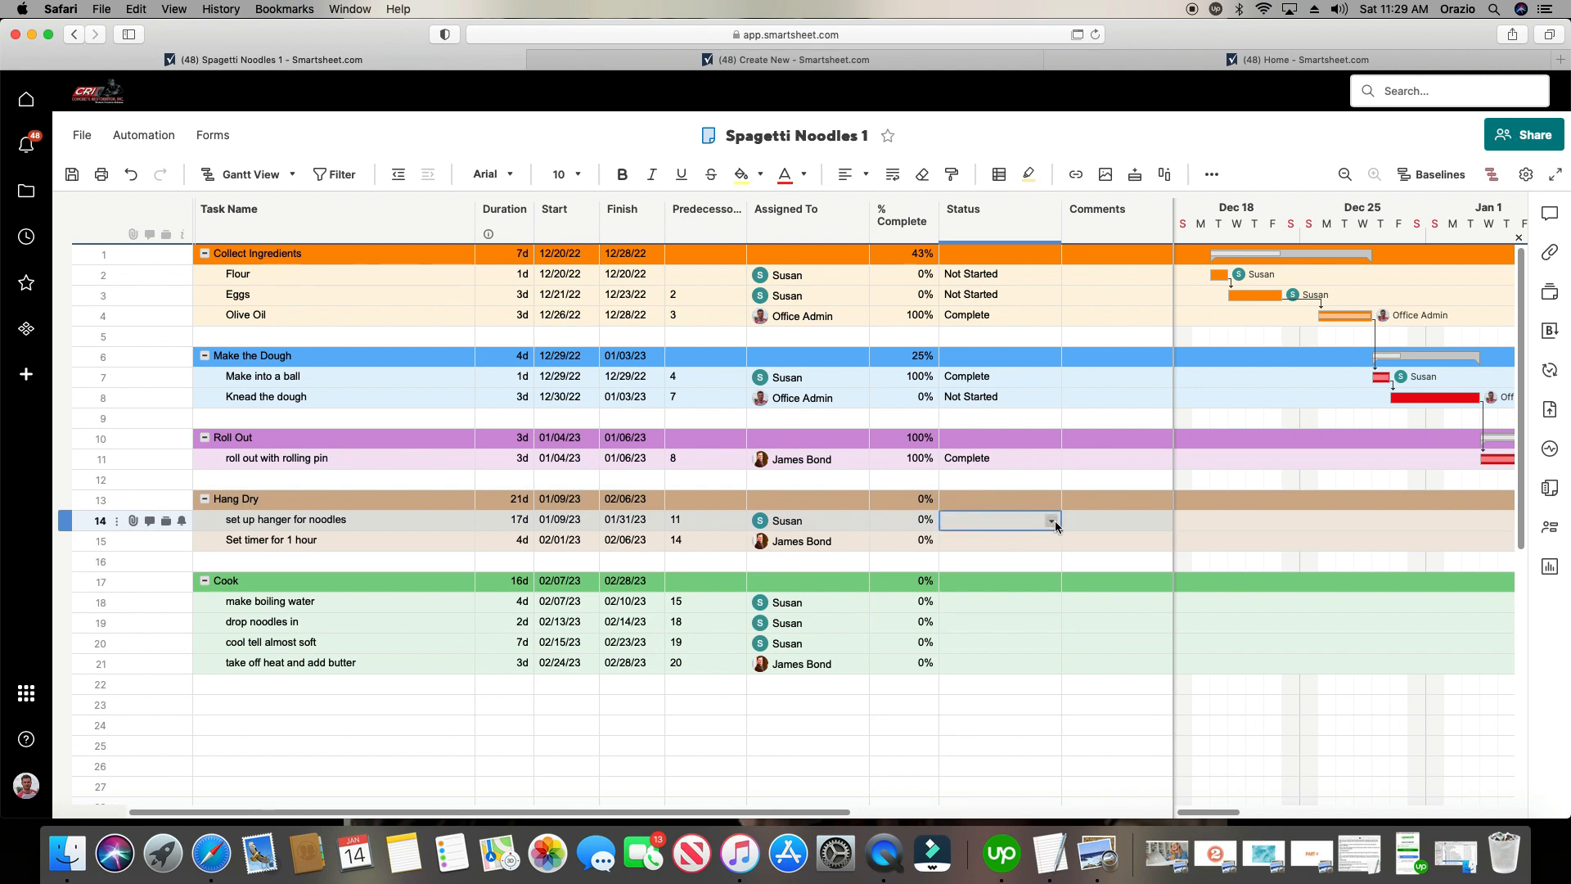
left_click(1053, 523)
left_click(1029, 553)
left_click_drag(1062, 527, 1060, 540)
Set the status of all four Cook tasks to In Progress.
left_click(999, 601)
left_click(1054, 604)
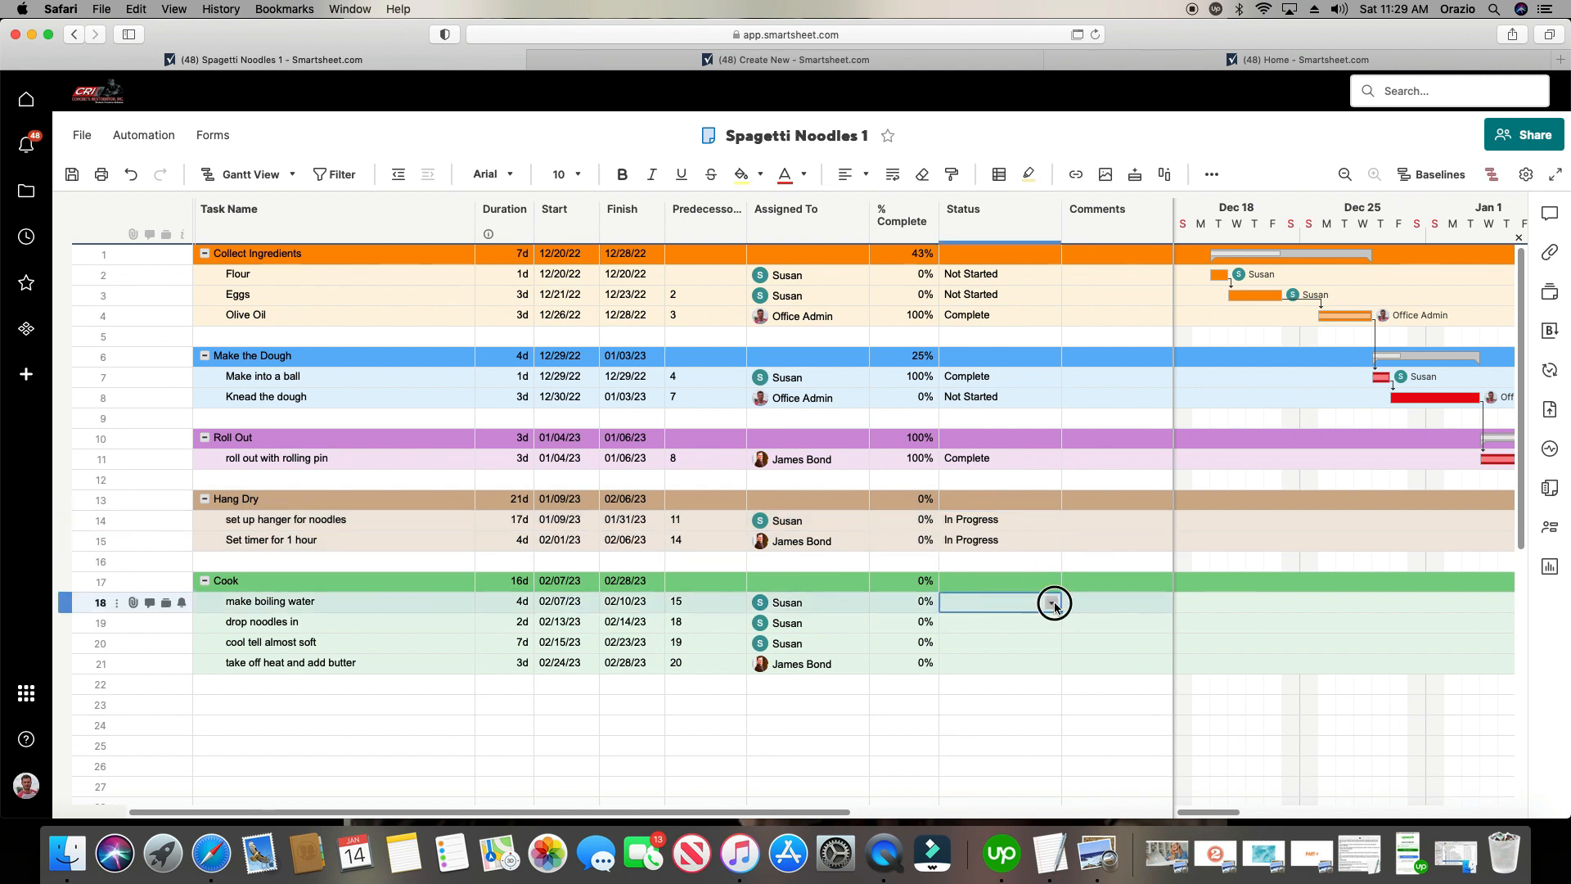
left_click(1014, 638)
left_click_drag(1062, 611, 1065, 663)
Set % Complete to 5% for both Hang Dry tasks.
left_click(911, 522)
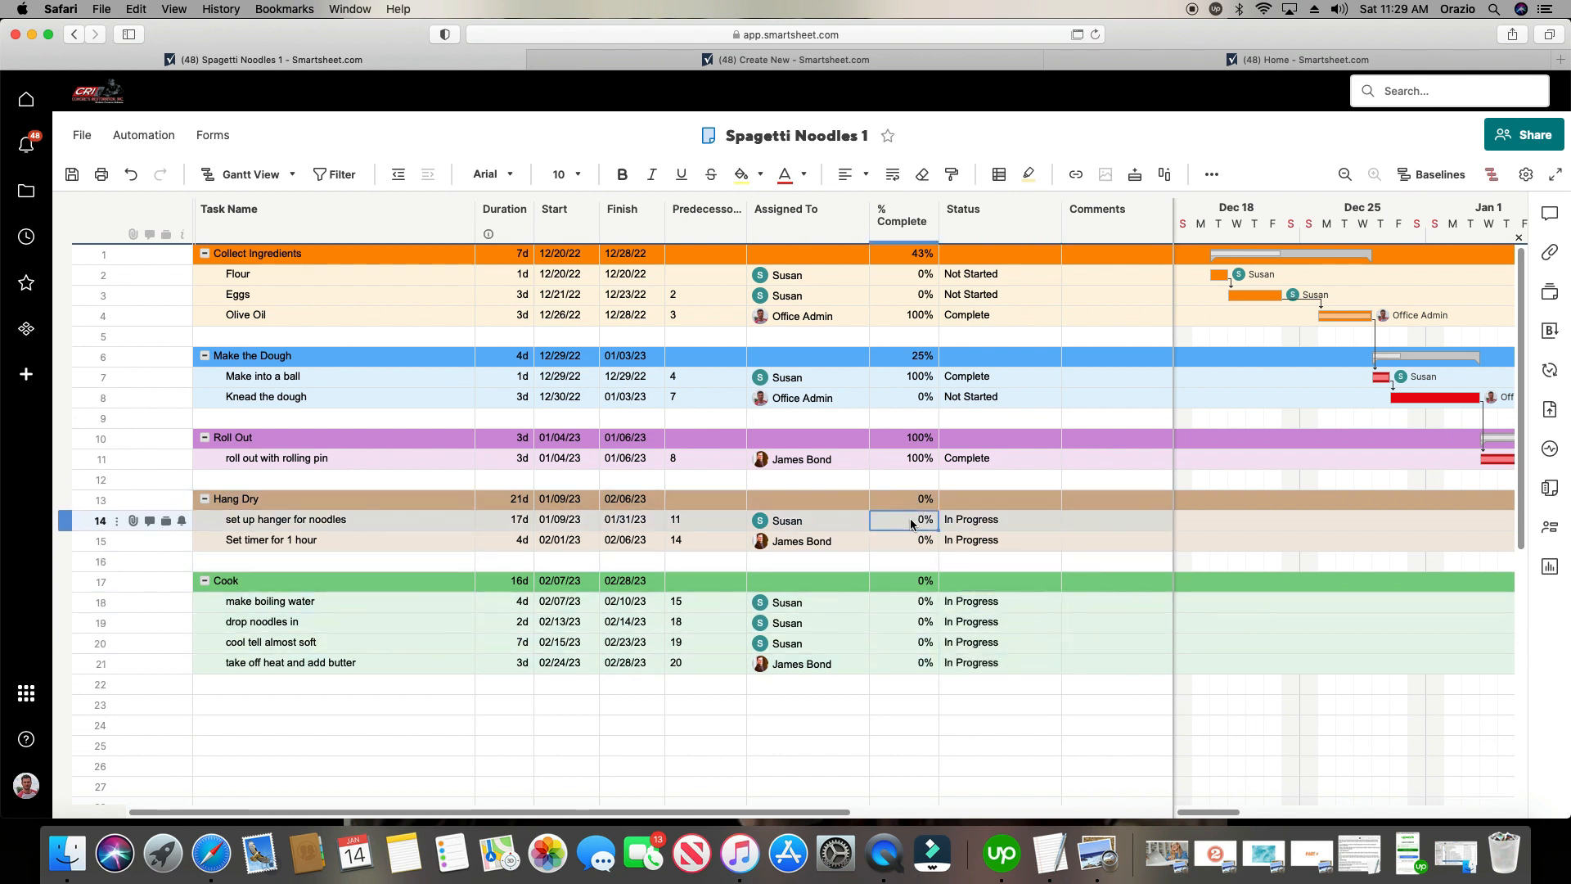
type("5")
key("Return")
type("5")
key("Return")
Set % Complete to 5% for the first three Cook tasks and 6% for the last, and save the sheet.
key("Return")
key("Return")
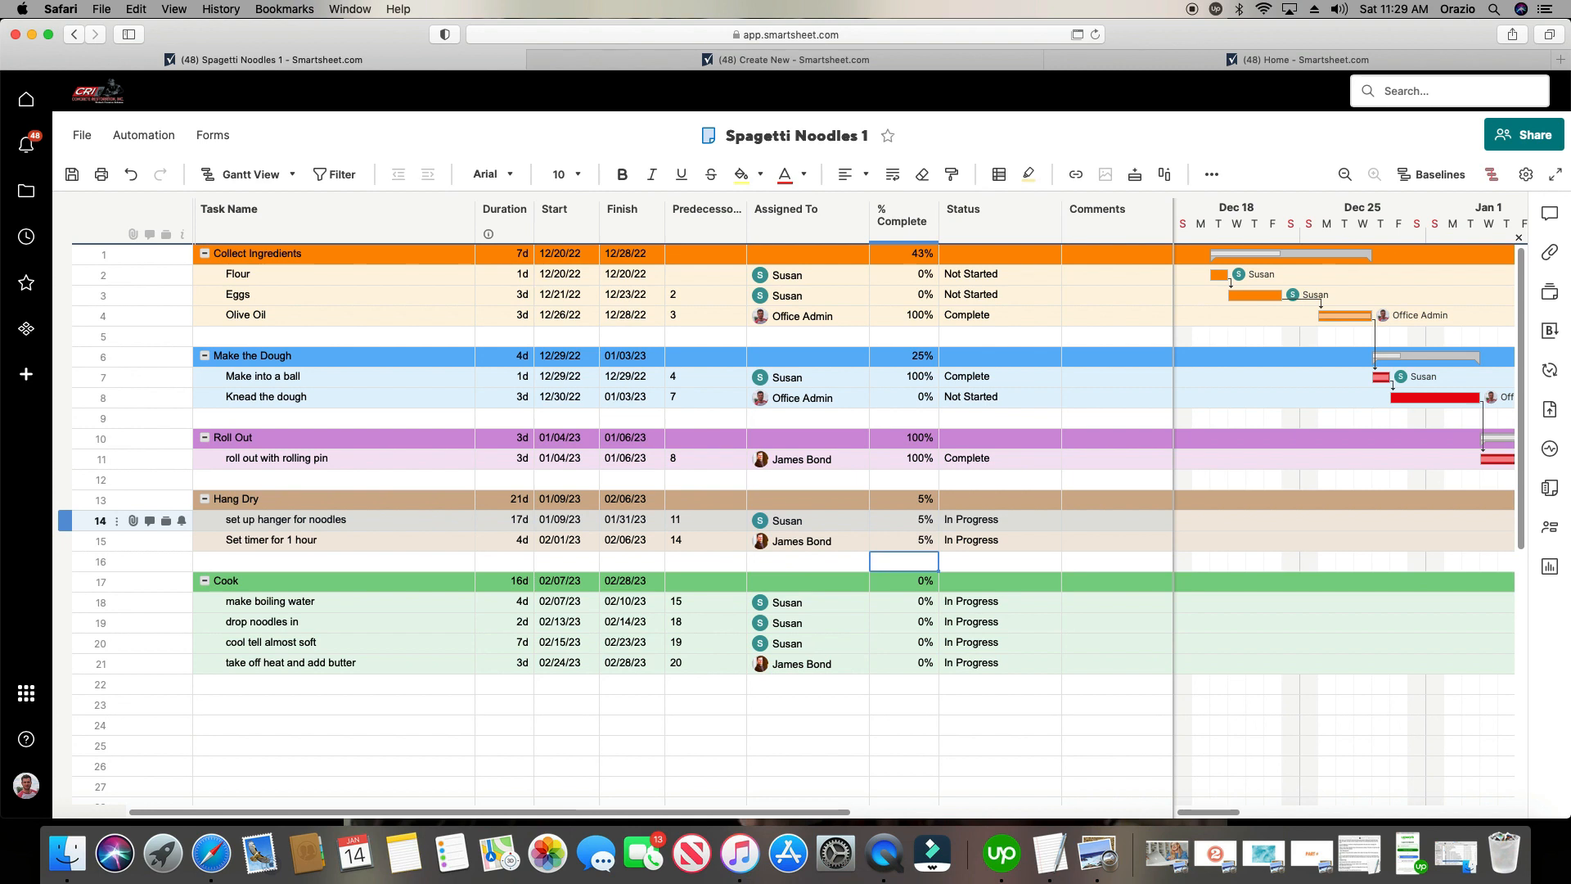
type("5")
key("Return")
type("5")
key("Return")
type("5")
key("Return")
type("6")
key("Return")
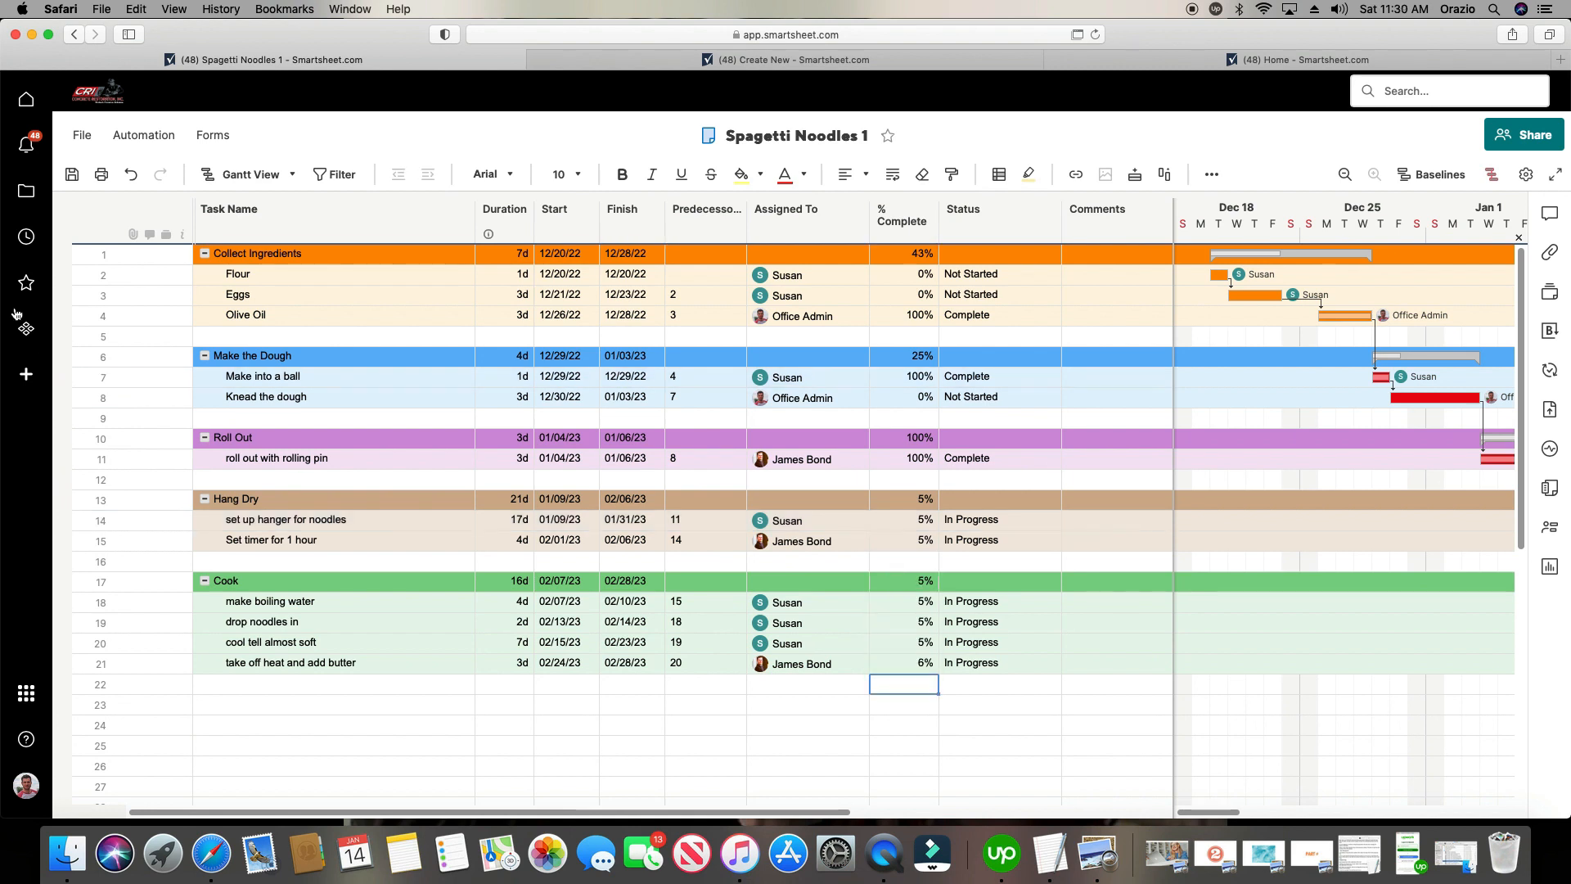
left_click(69, 173)
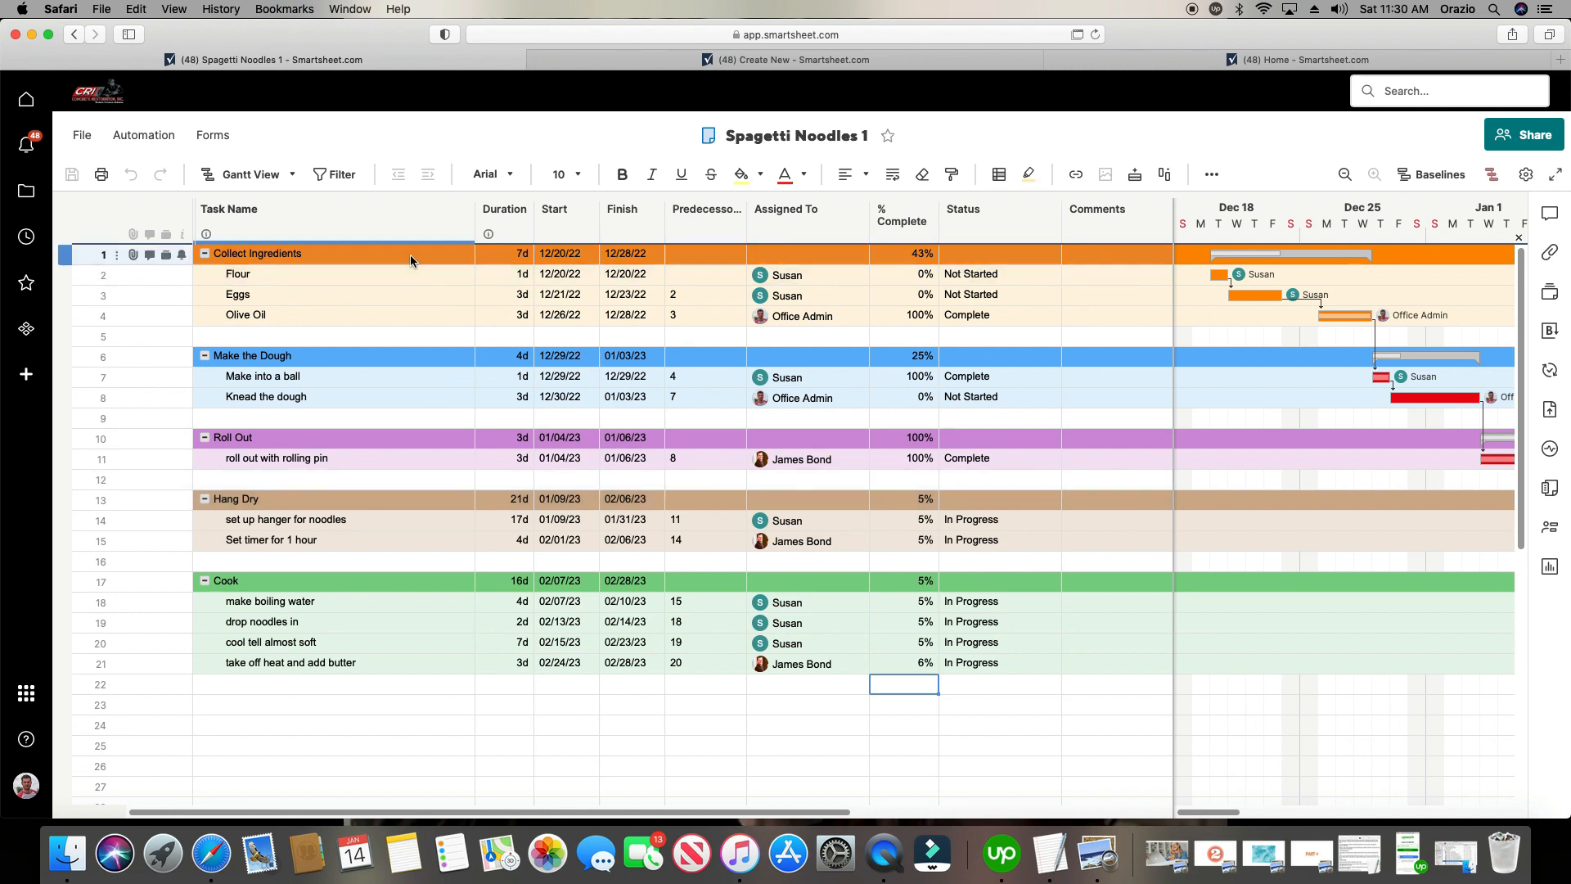
Insert a checkbox column named "Help Column 1" to the left of the Task Name column.
right_click(288, 221)
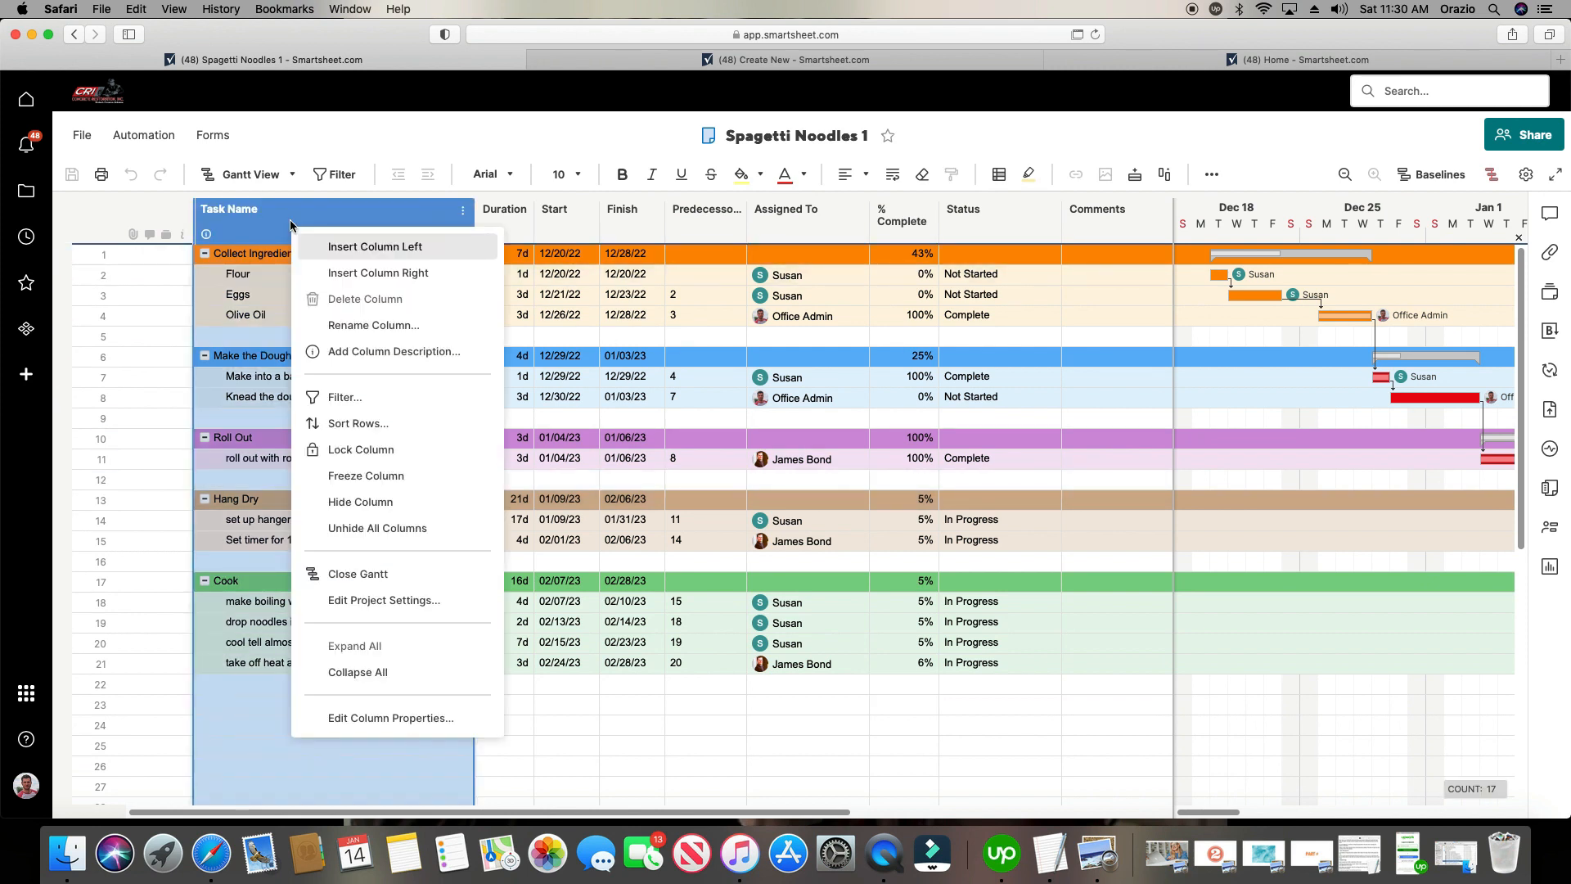
left_click(352, 248)
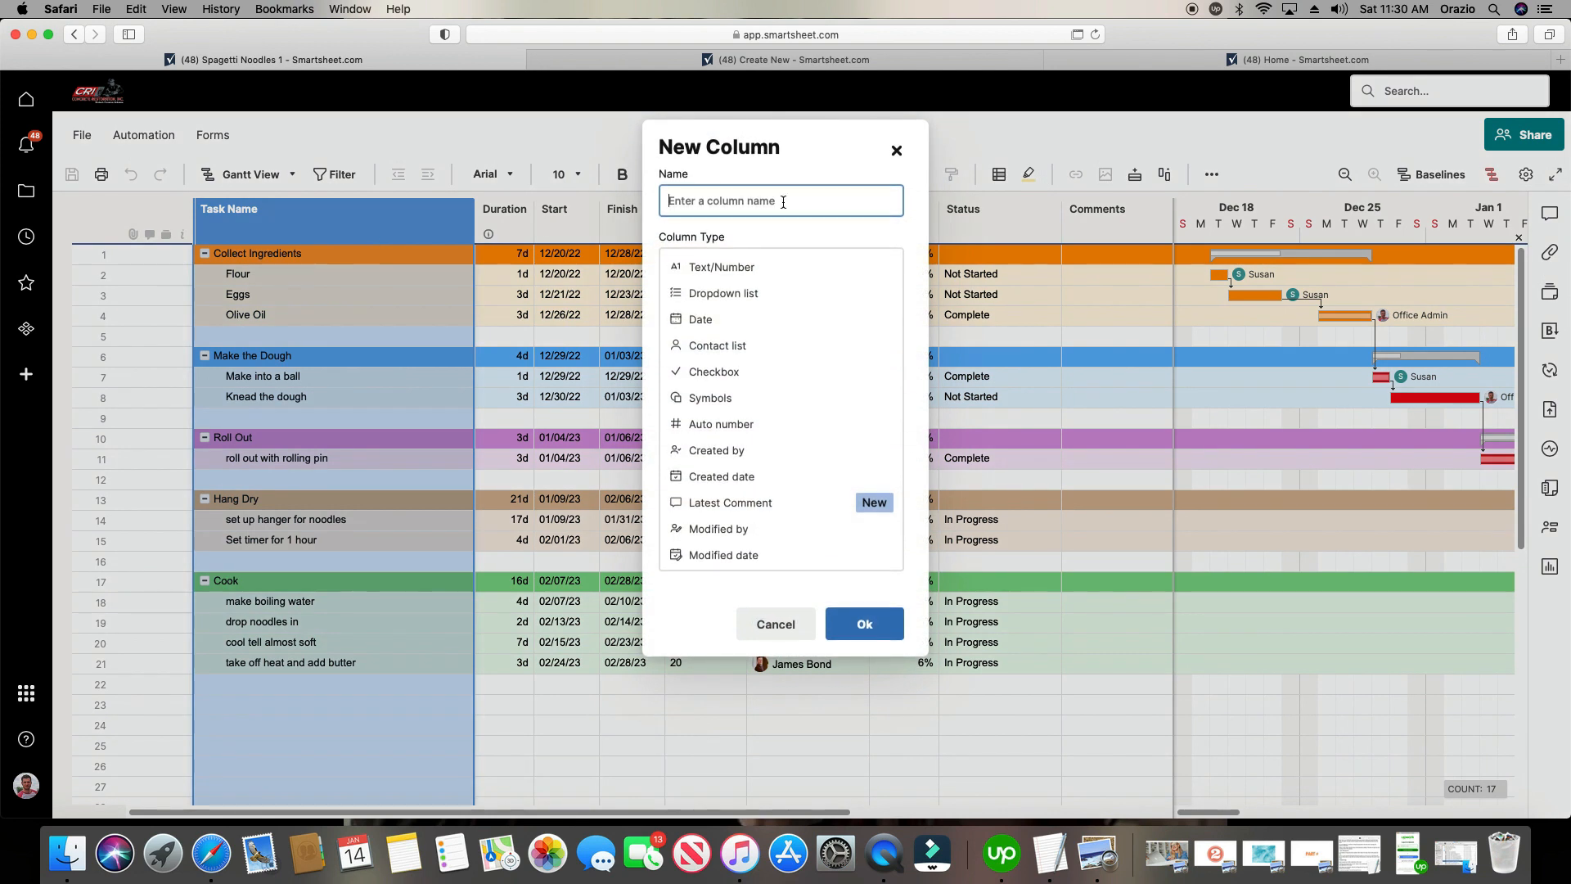
type("Help Column 1")
left_click(731, 374)
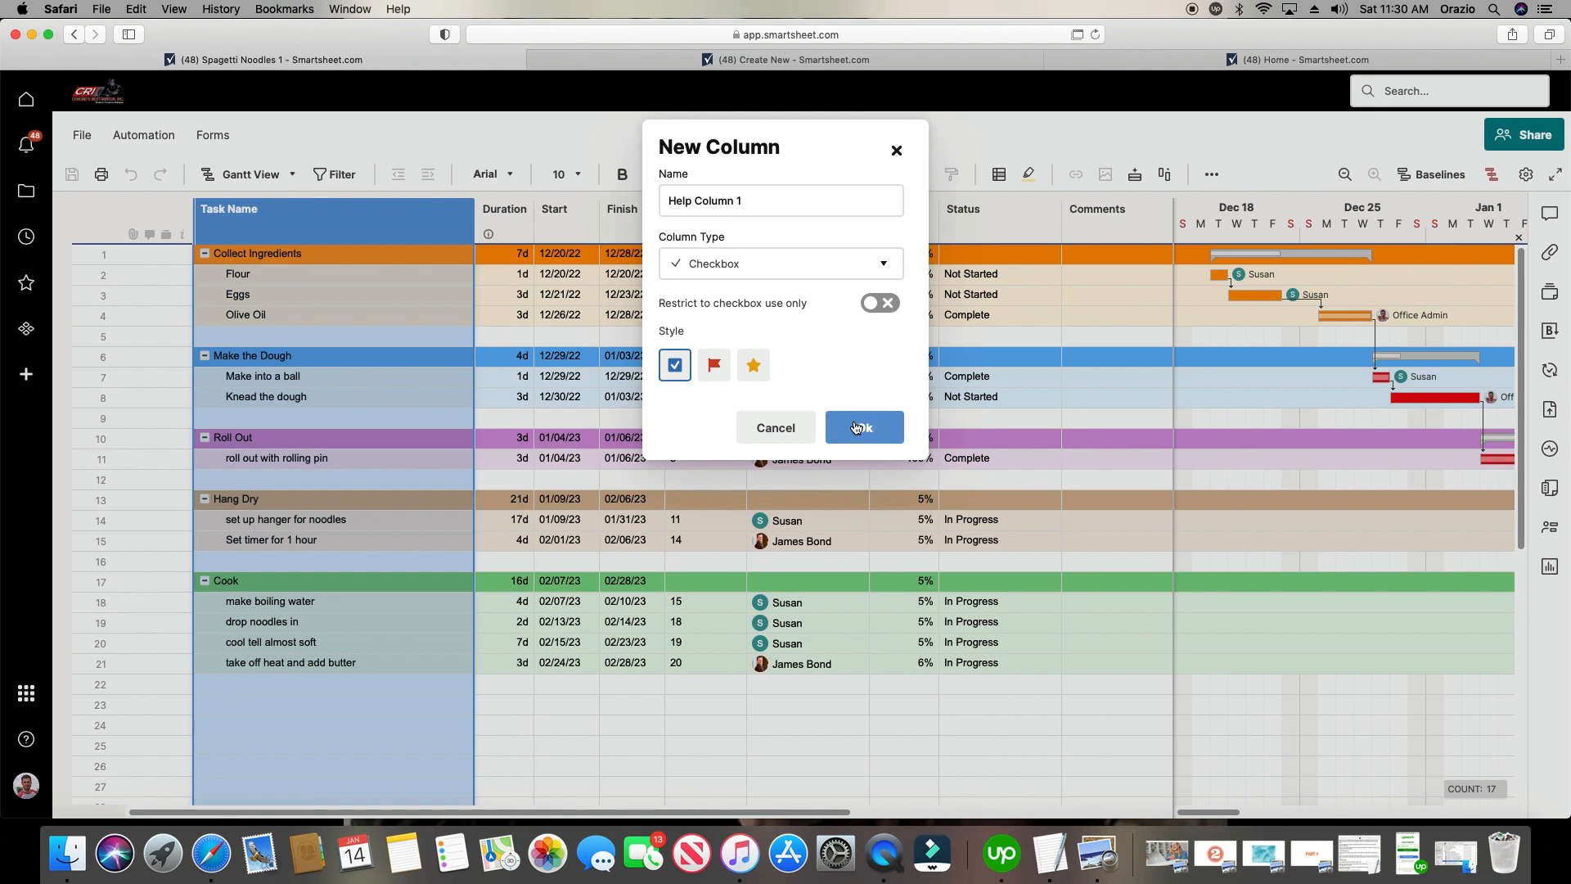
left_click(855, 428)
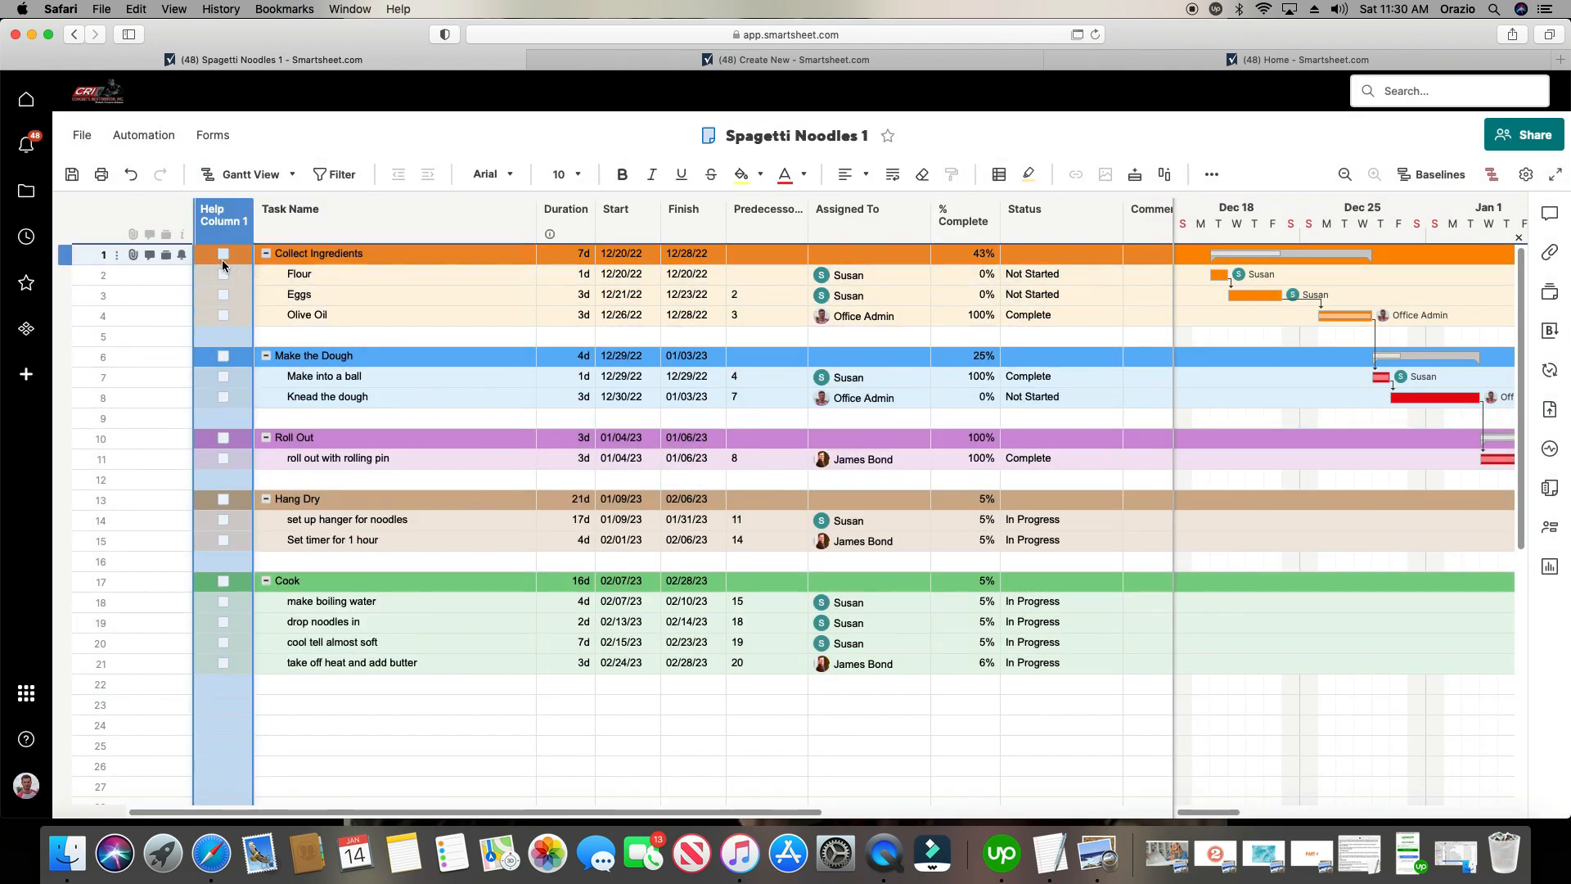
Check the Help Column 1 boxes for the five parent rows: Collect Ingredients, Make the Dough, Roll Out, Hang Dry and Cook.
left_click(224, 256)
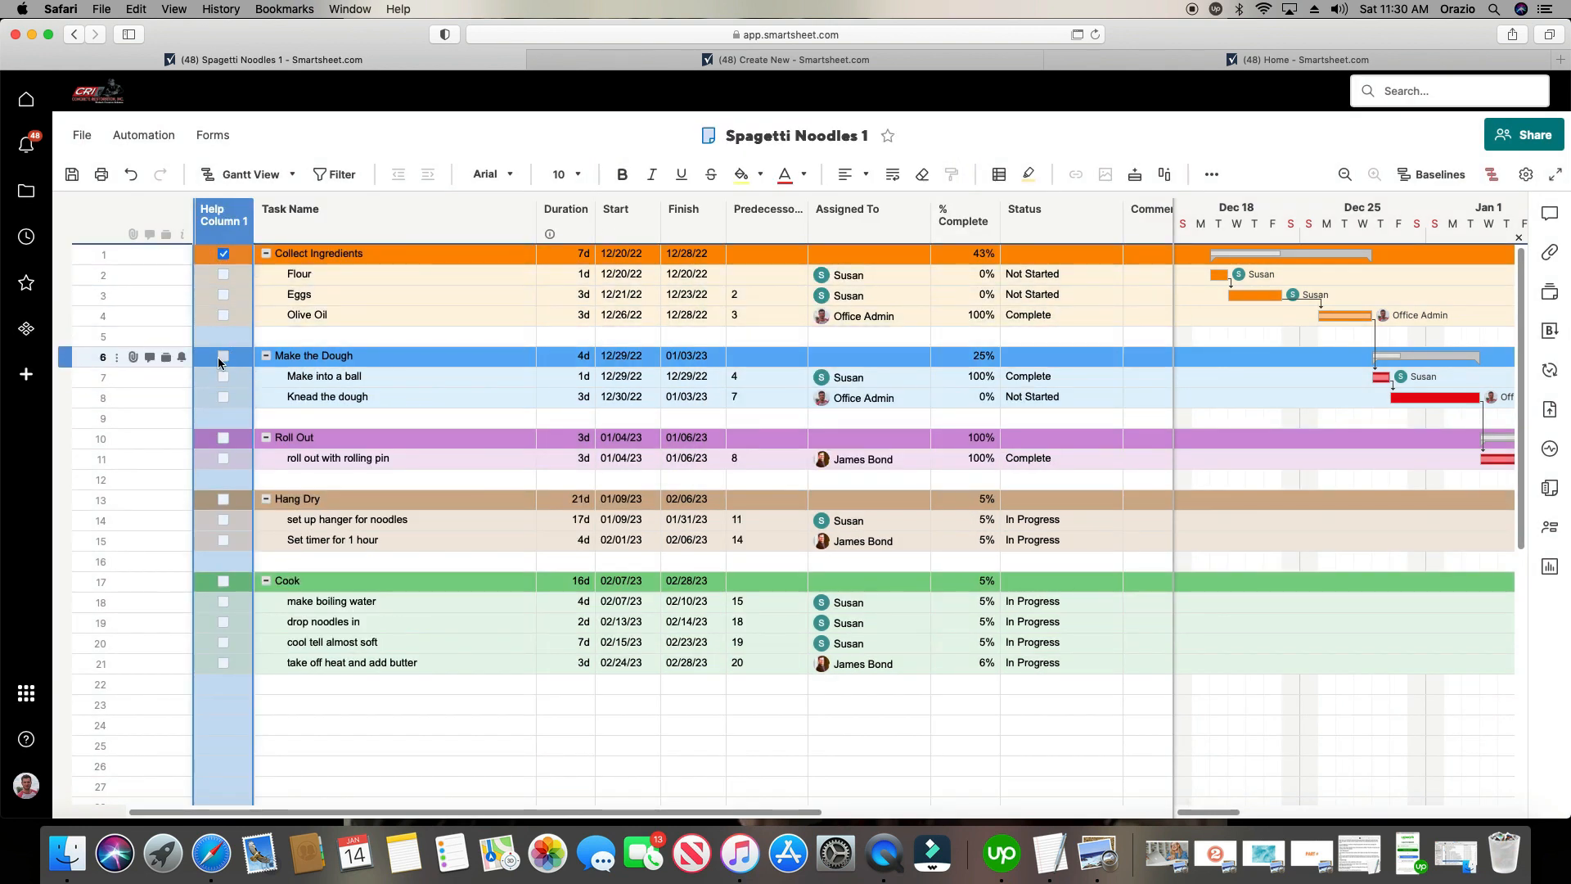
left_click(223, 357)
left_click(222, 437)
left_click(223, 499)
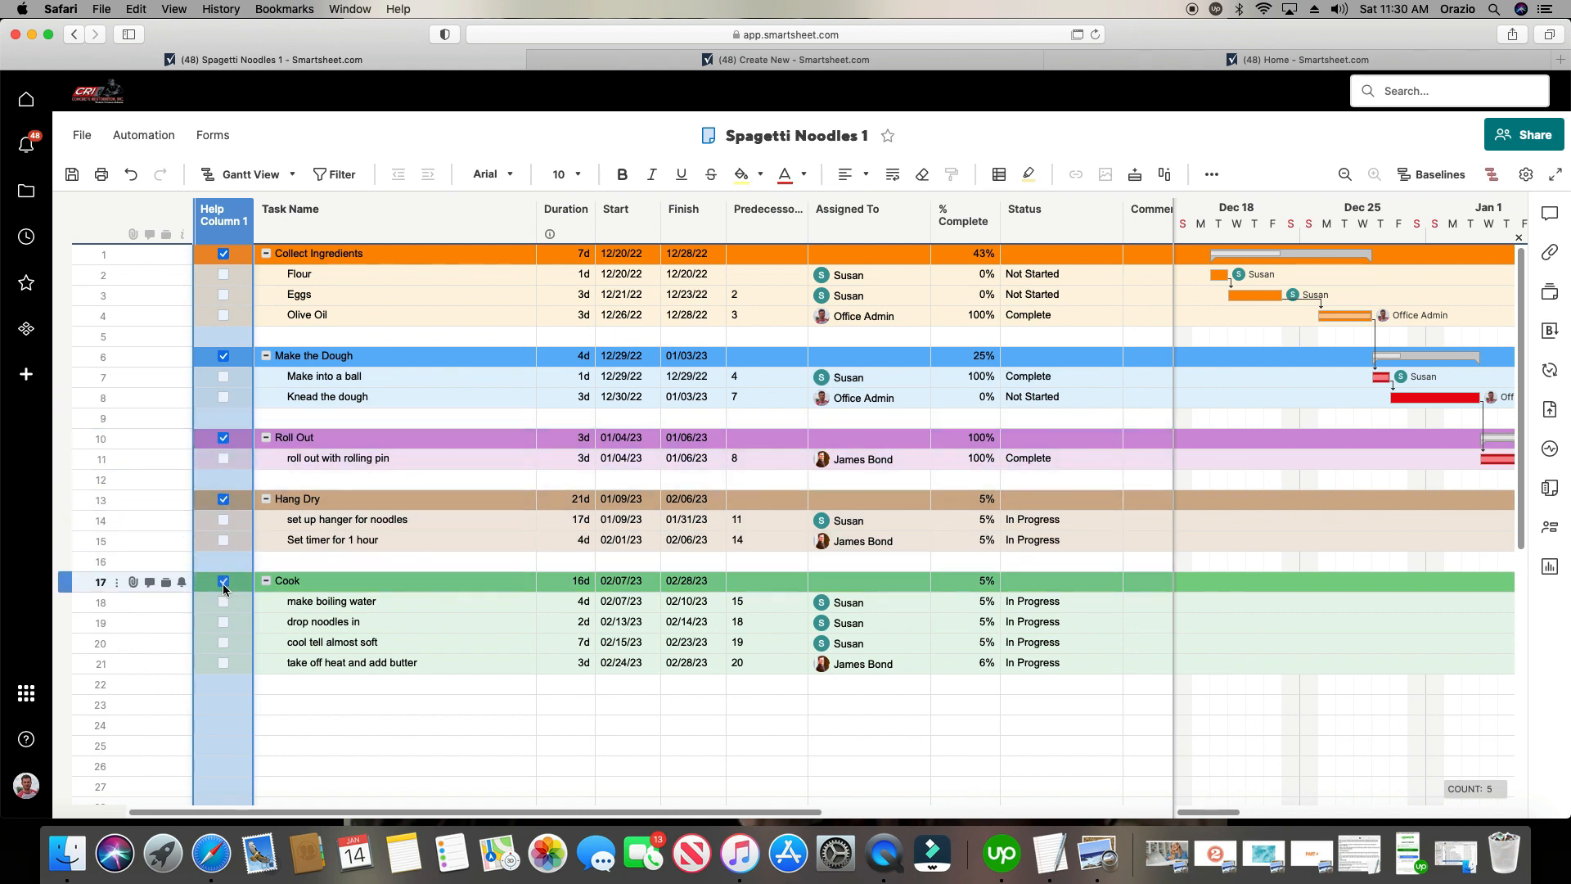
left_click(396, 538)
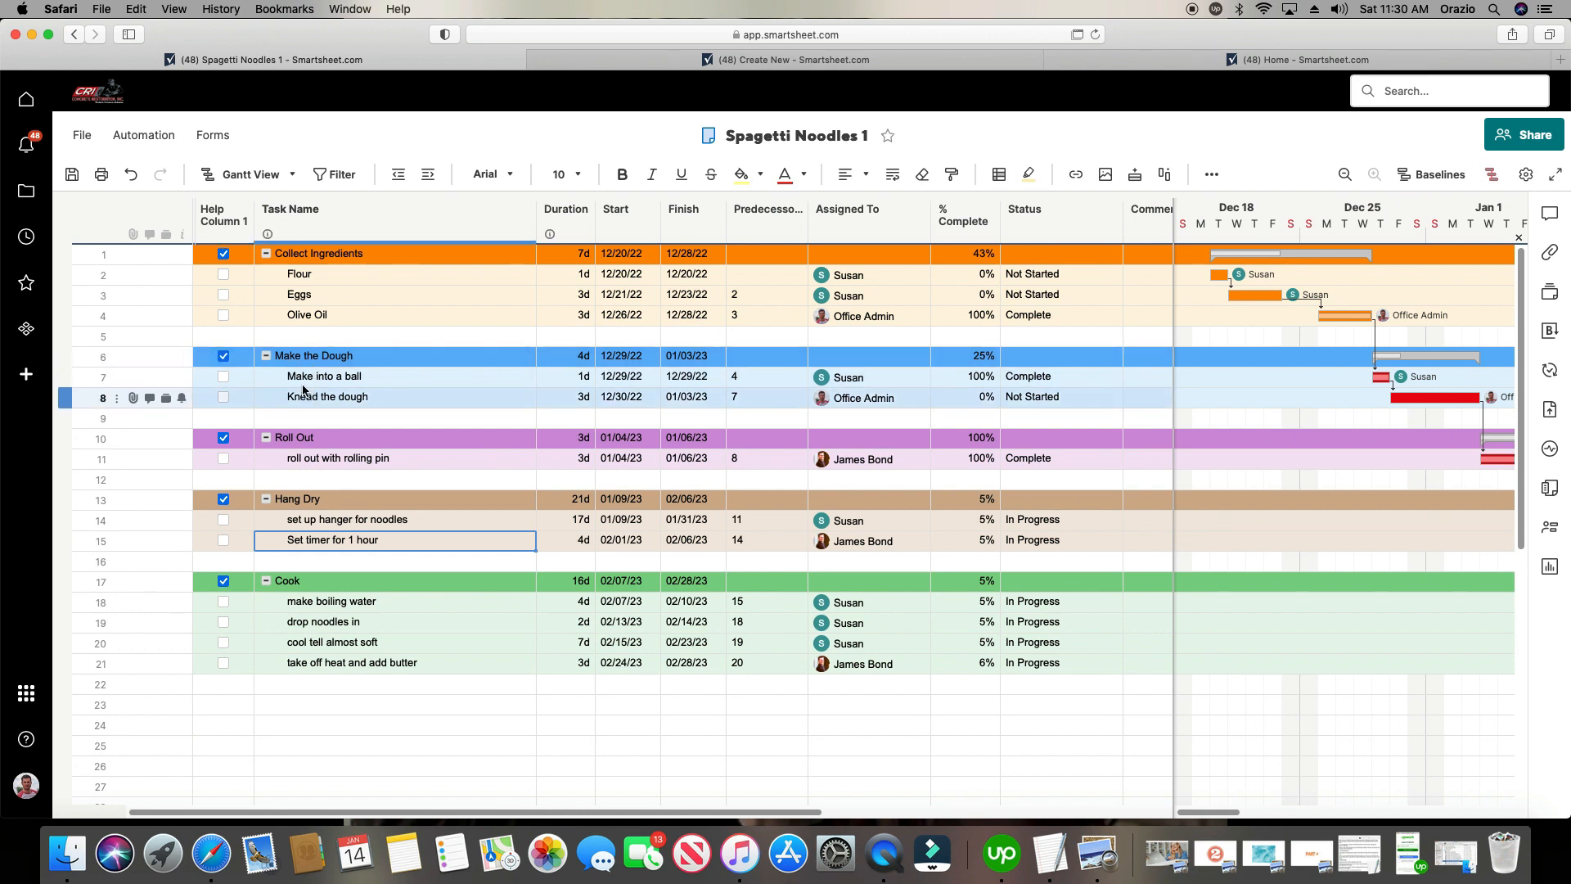
Collapse and expand the Make the Dough group to view its parent-child structure.
left_click(266, 358)
left_click(265, 357)
left_click(265, 358)
left_click(267, 358)
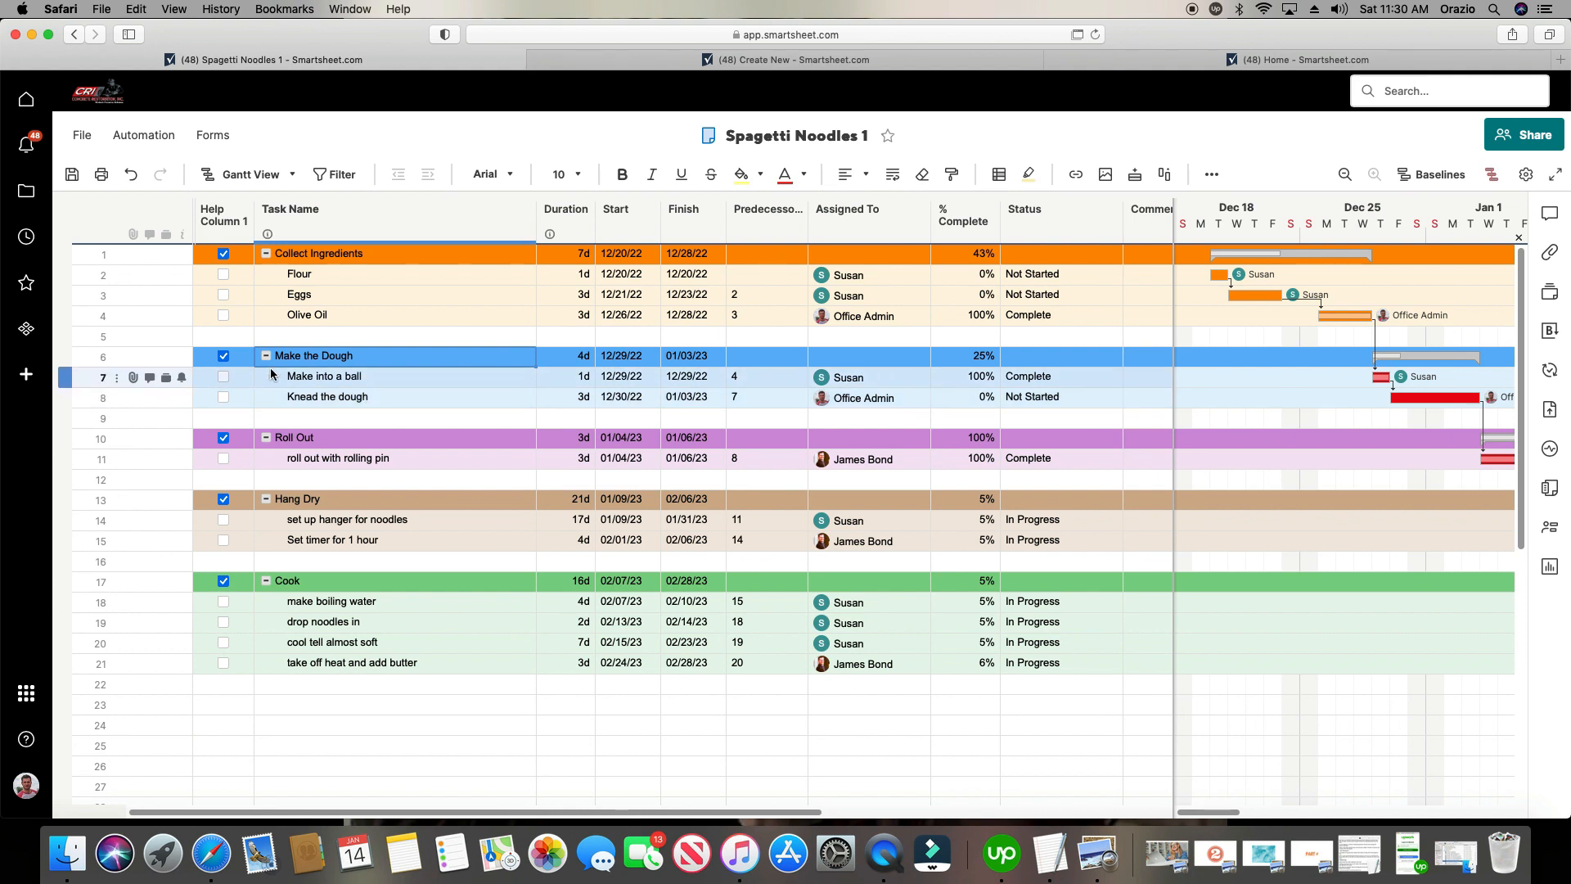
Hide the Help Column 1 column in the Spagetti Noodles 1 sheet and save the sheet.
left_click(220, 232)
right_click(223, 233)
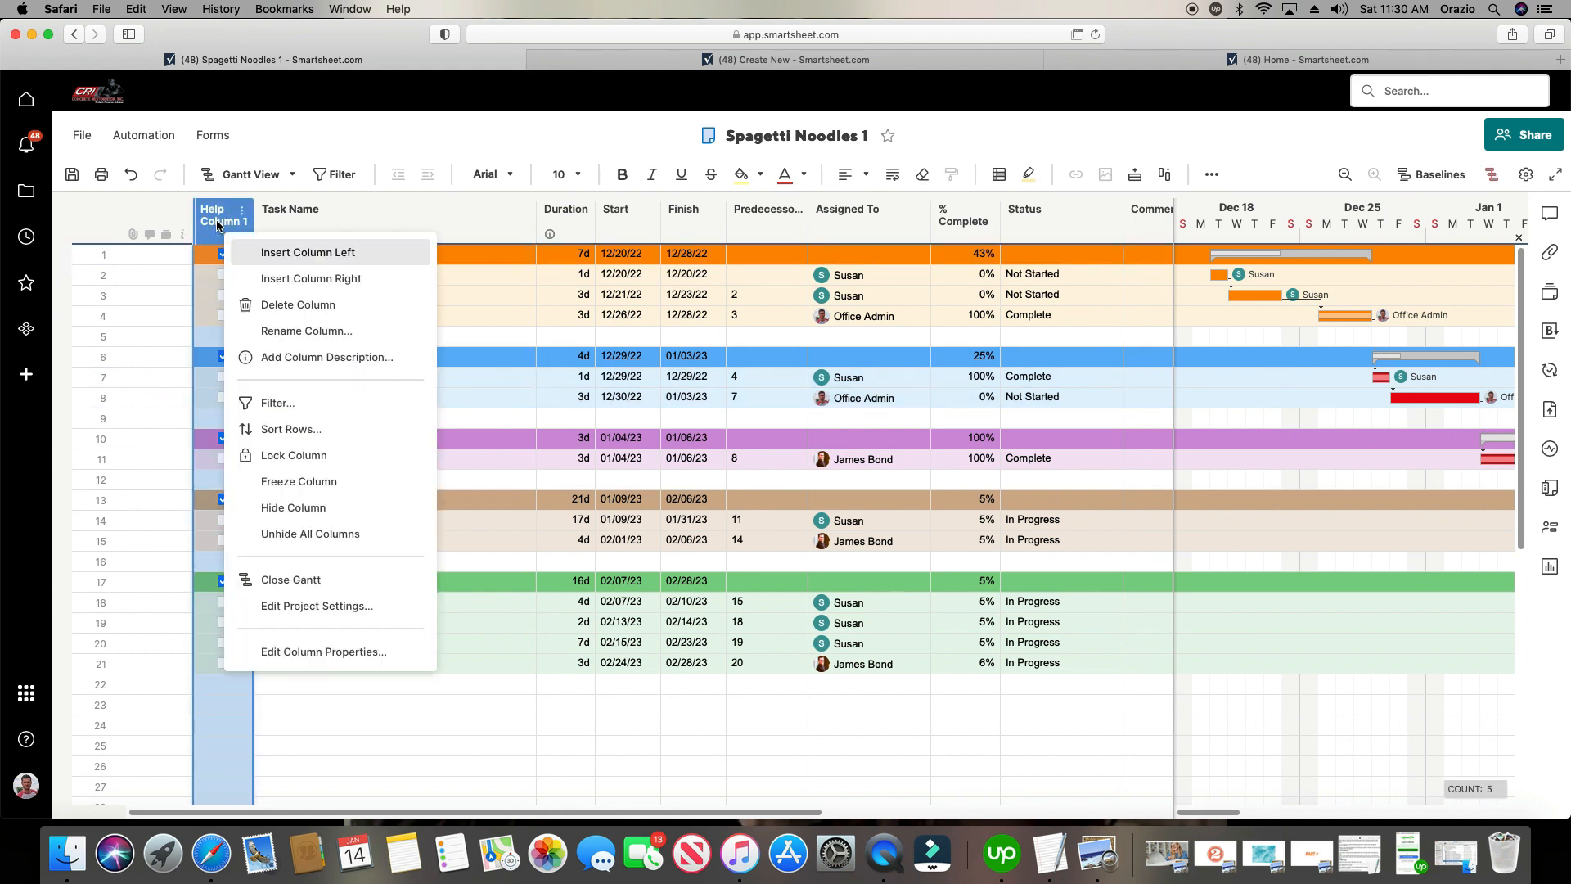
left_click(293, 508)
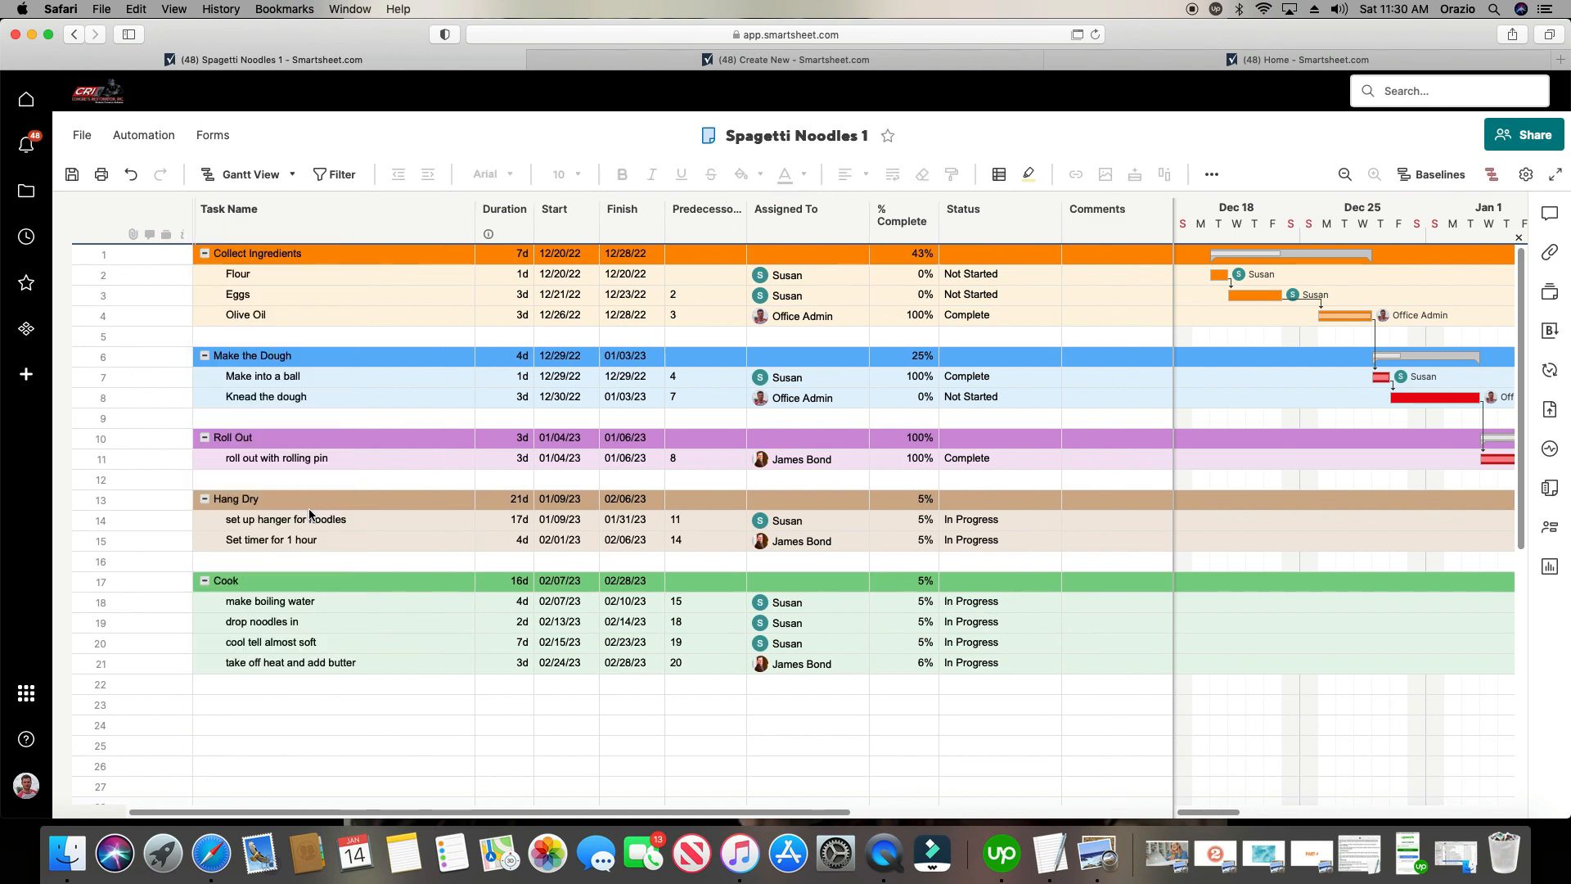
left_click(74, 175)
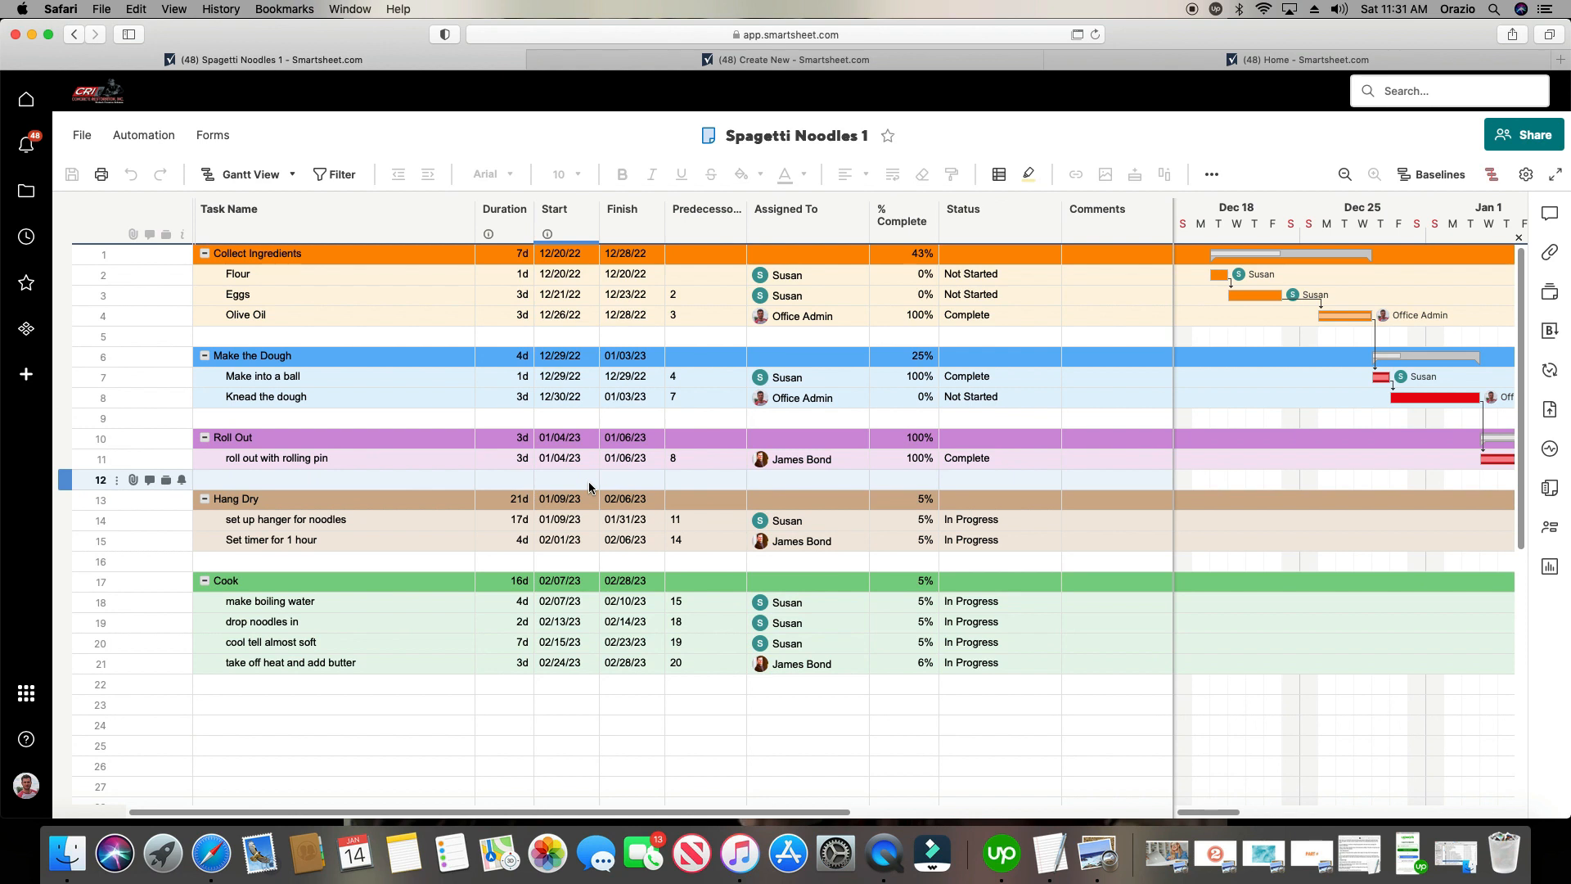
Create a new row report named "Noodle Report ABC".
left_click(610, 61)
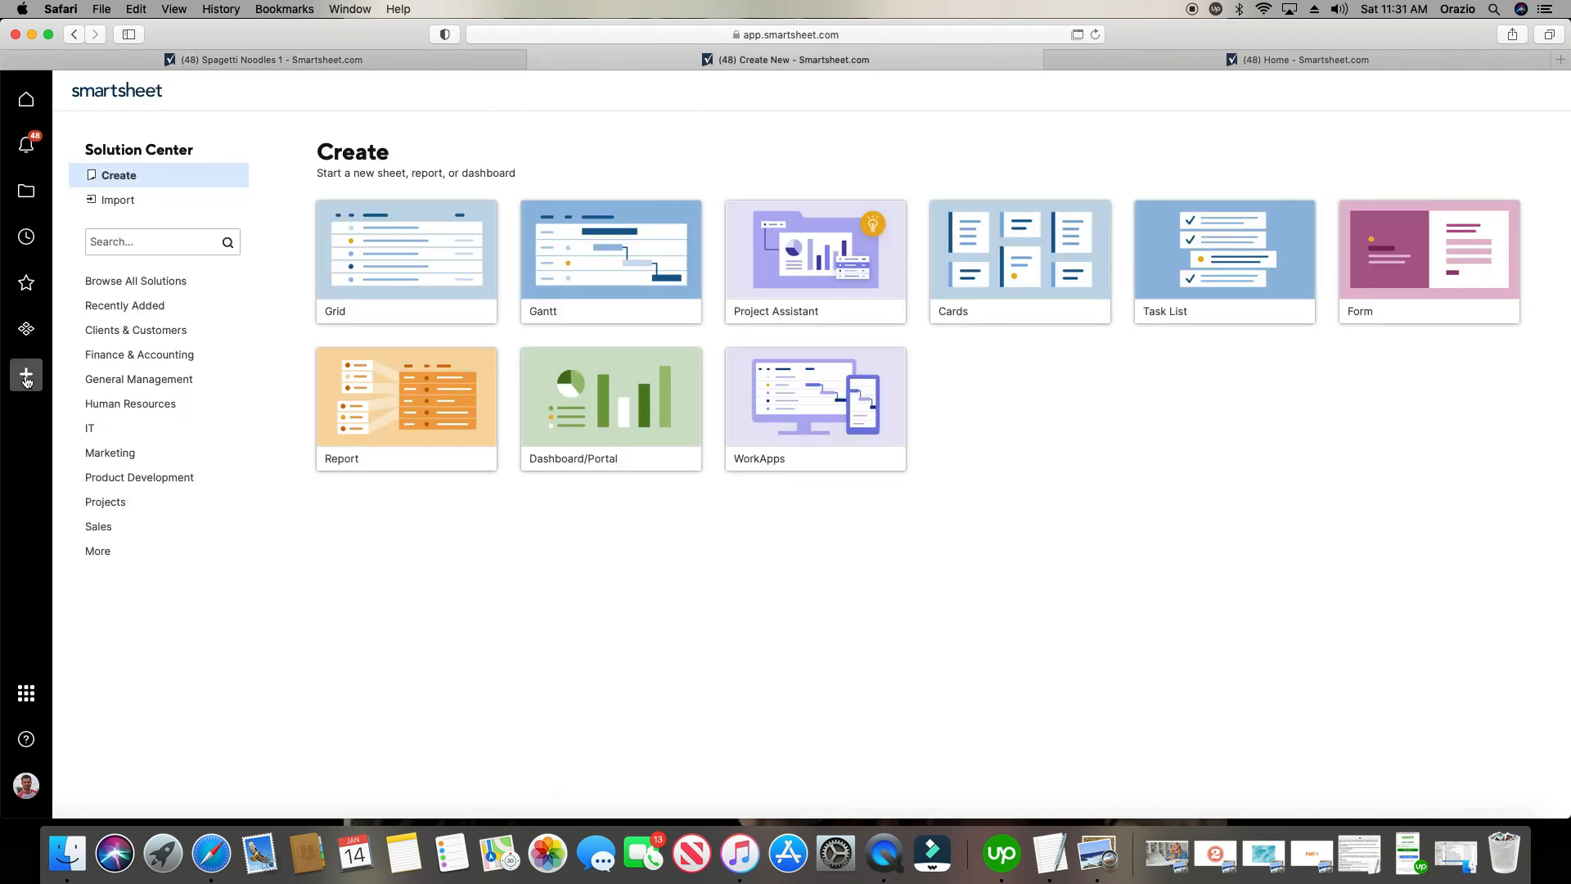
left_click(433, 409)
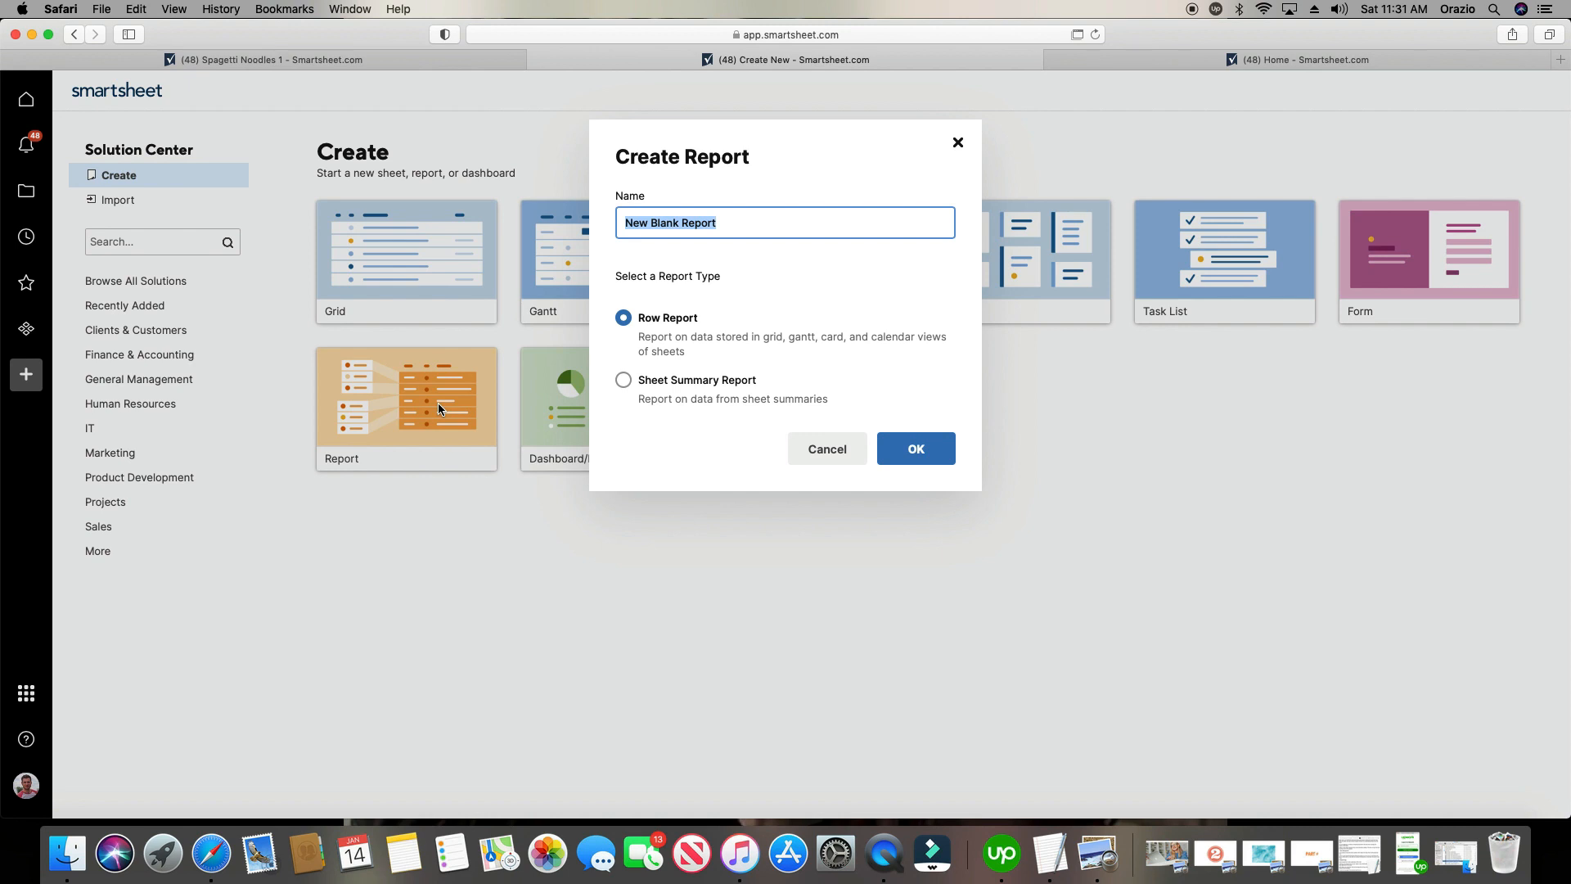
type("Noo")
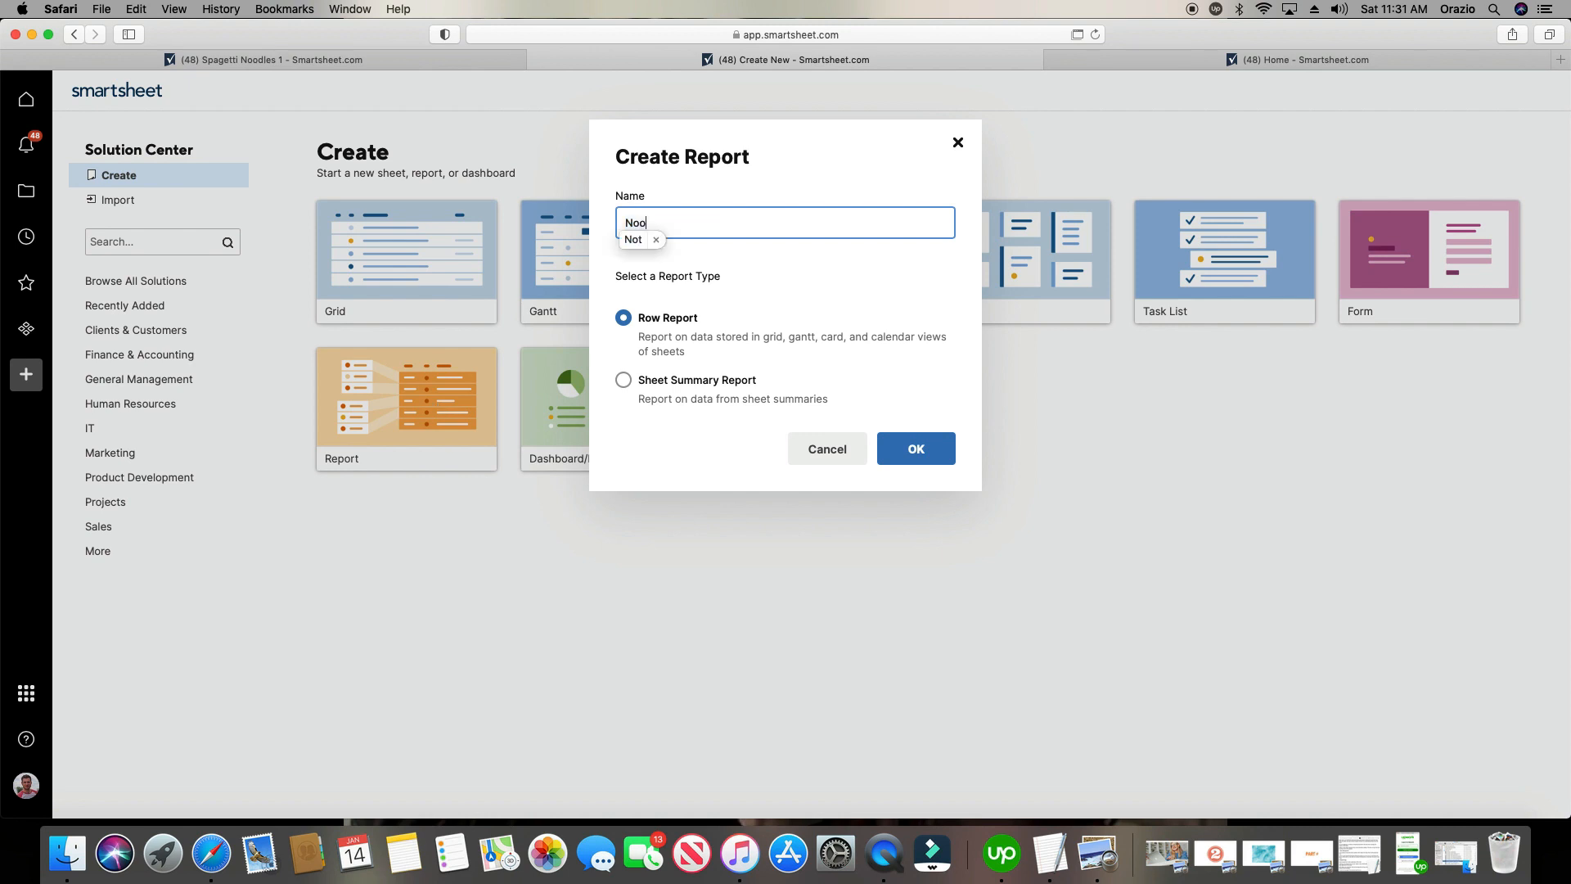
type("lde")
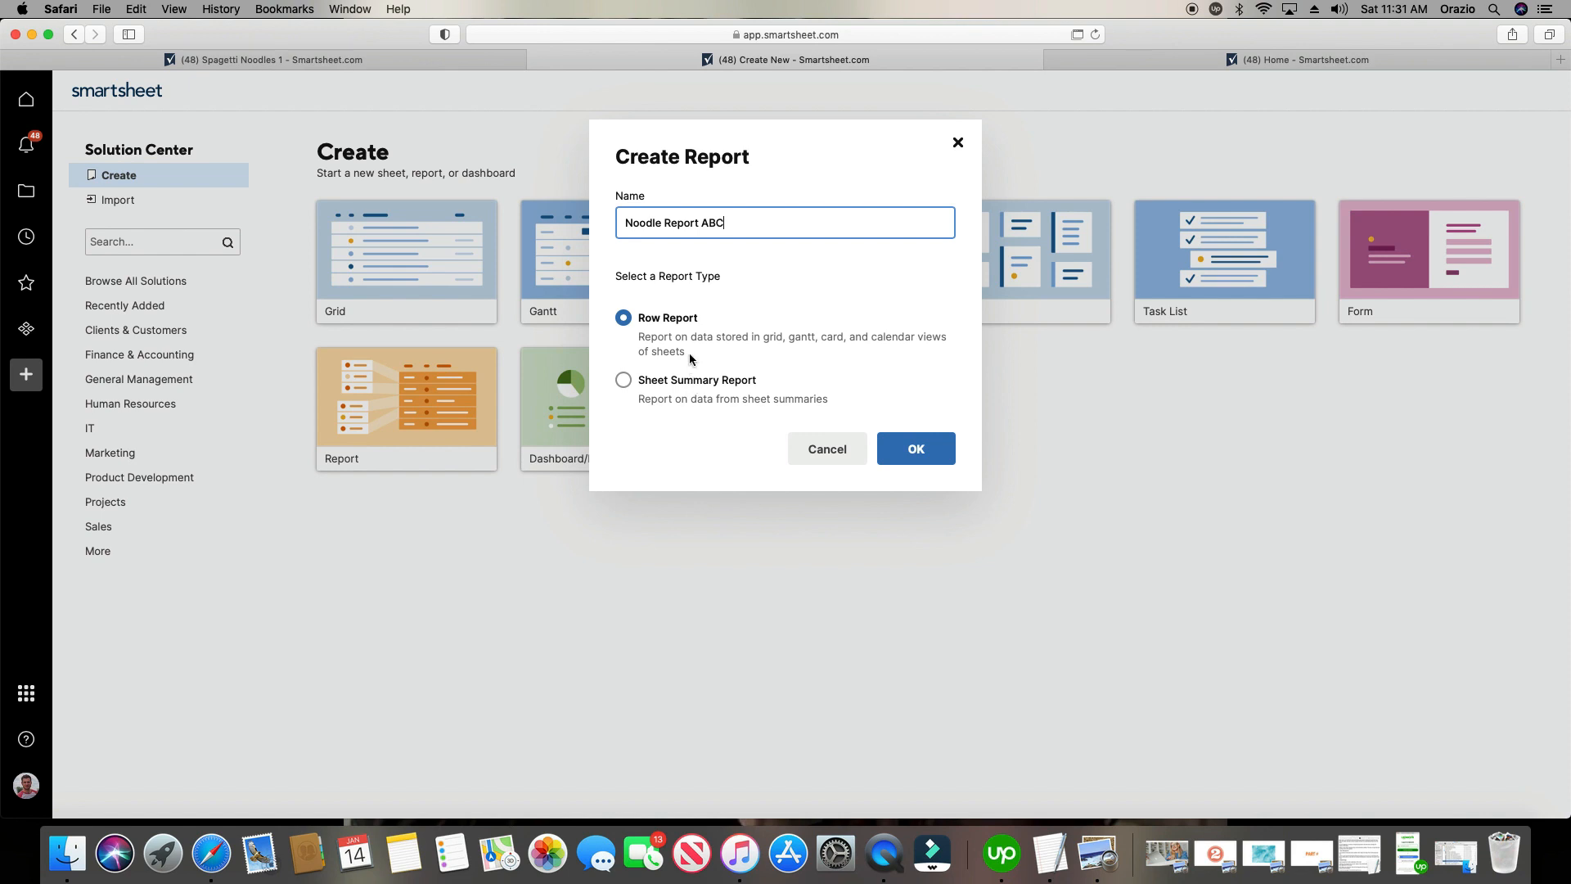
left_click(692, 327)
left_click(685, 331)
left_click(623, 318)
left_click(917, 450)
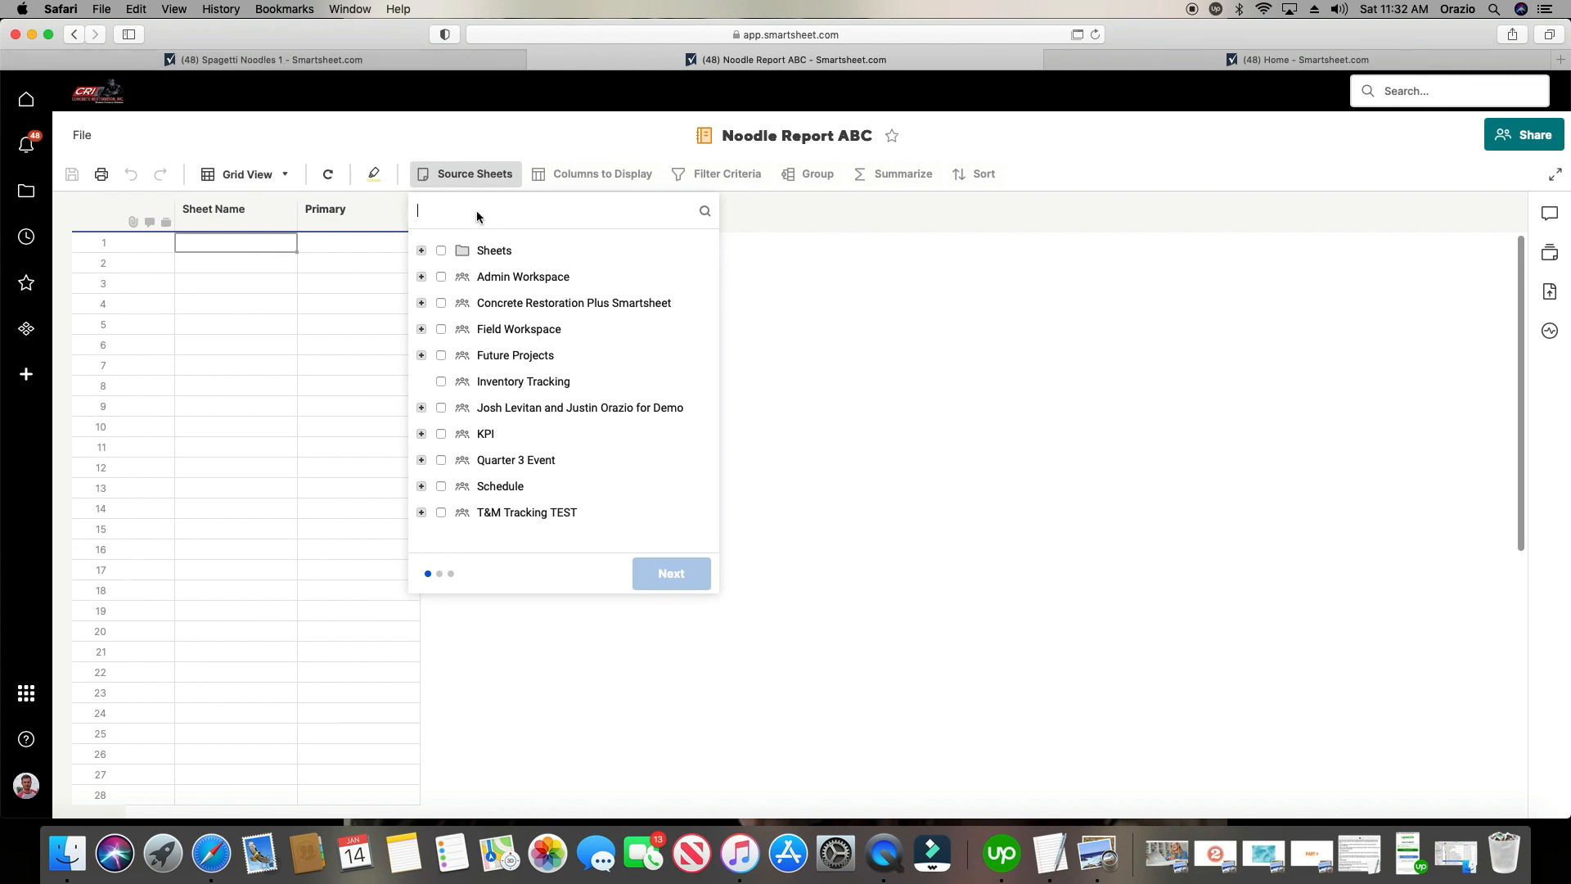
Search the source sheets for "spagetti no" and use Spagetti Noodles 1 as the report's source sheet.
type("i no")
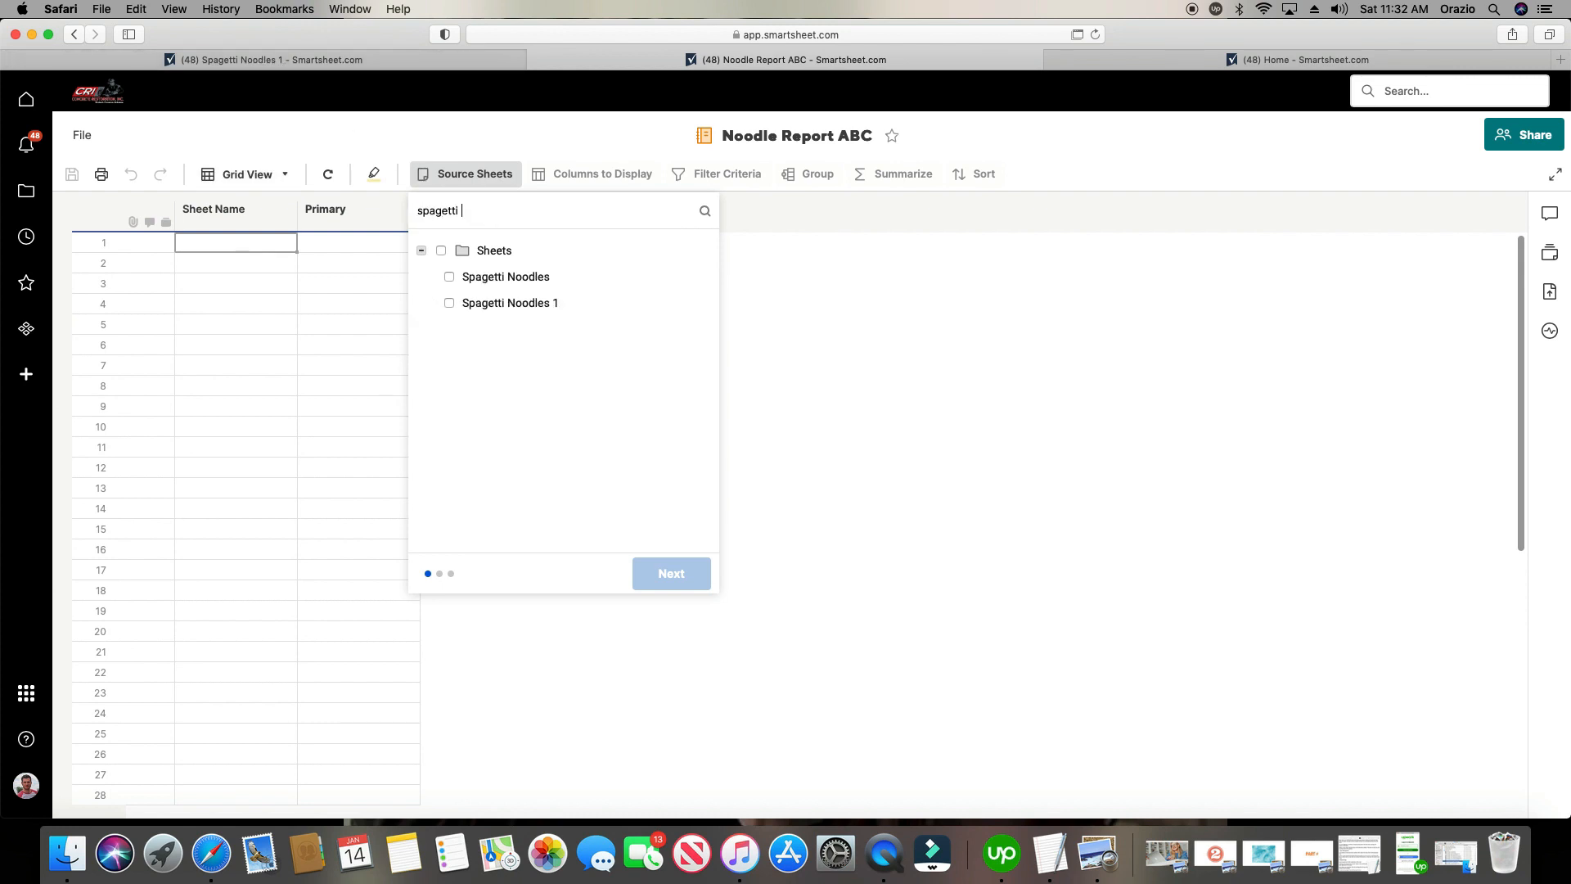
left_click(450, 304)
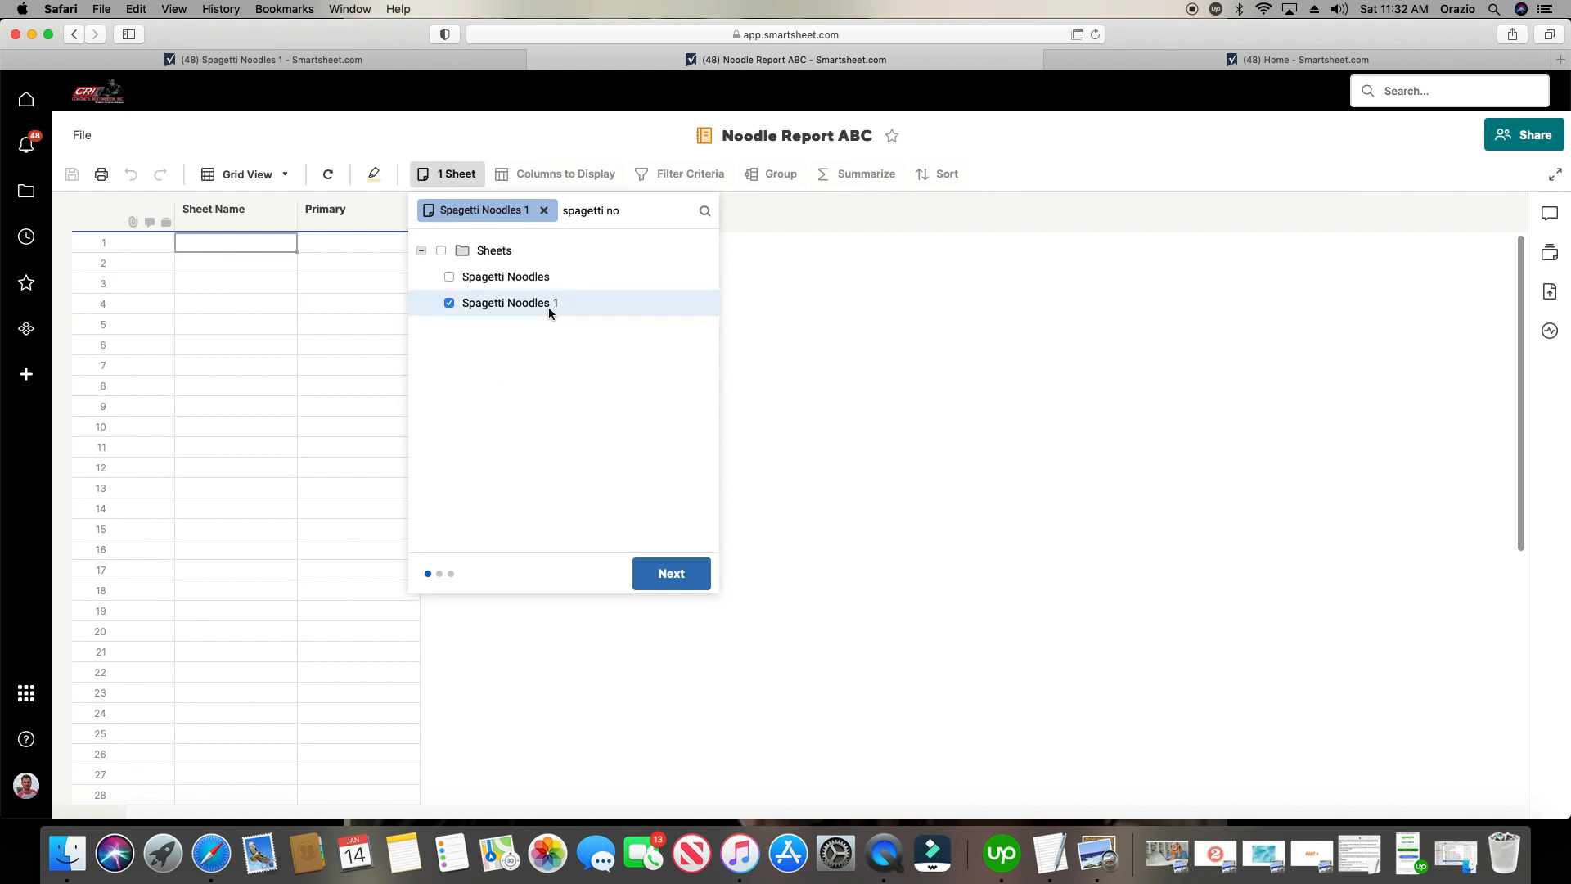
left_click(667, 576)
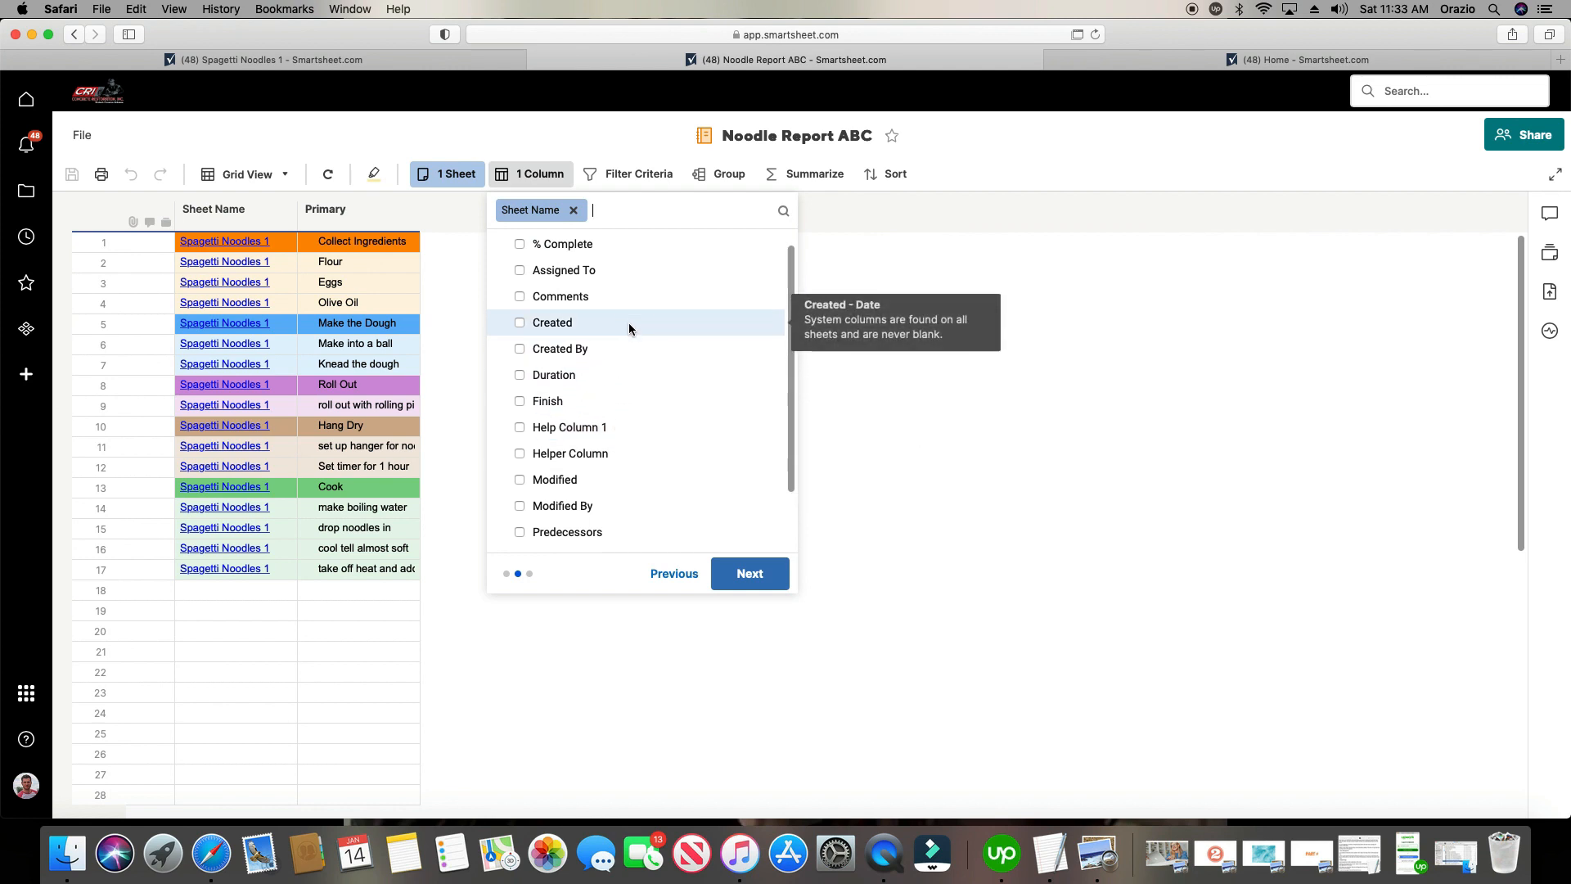
Add the Assigned To, Status and Start columns to the report's displayed columns.
scroll(629, 322, "down", 3)
scroll(614, 323, "up", 2)
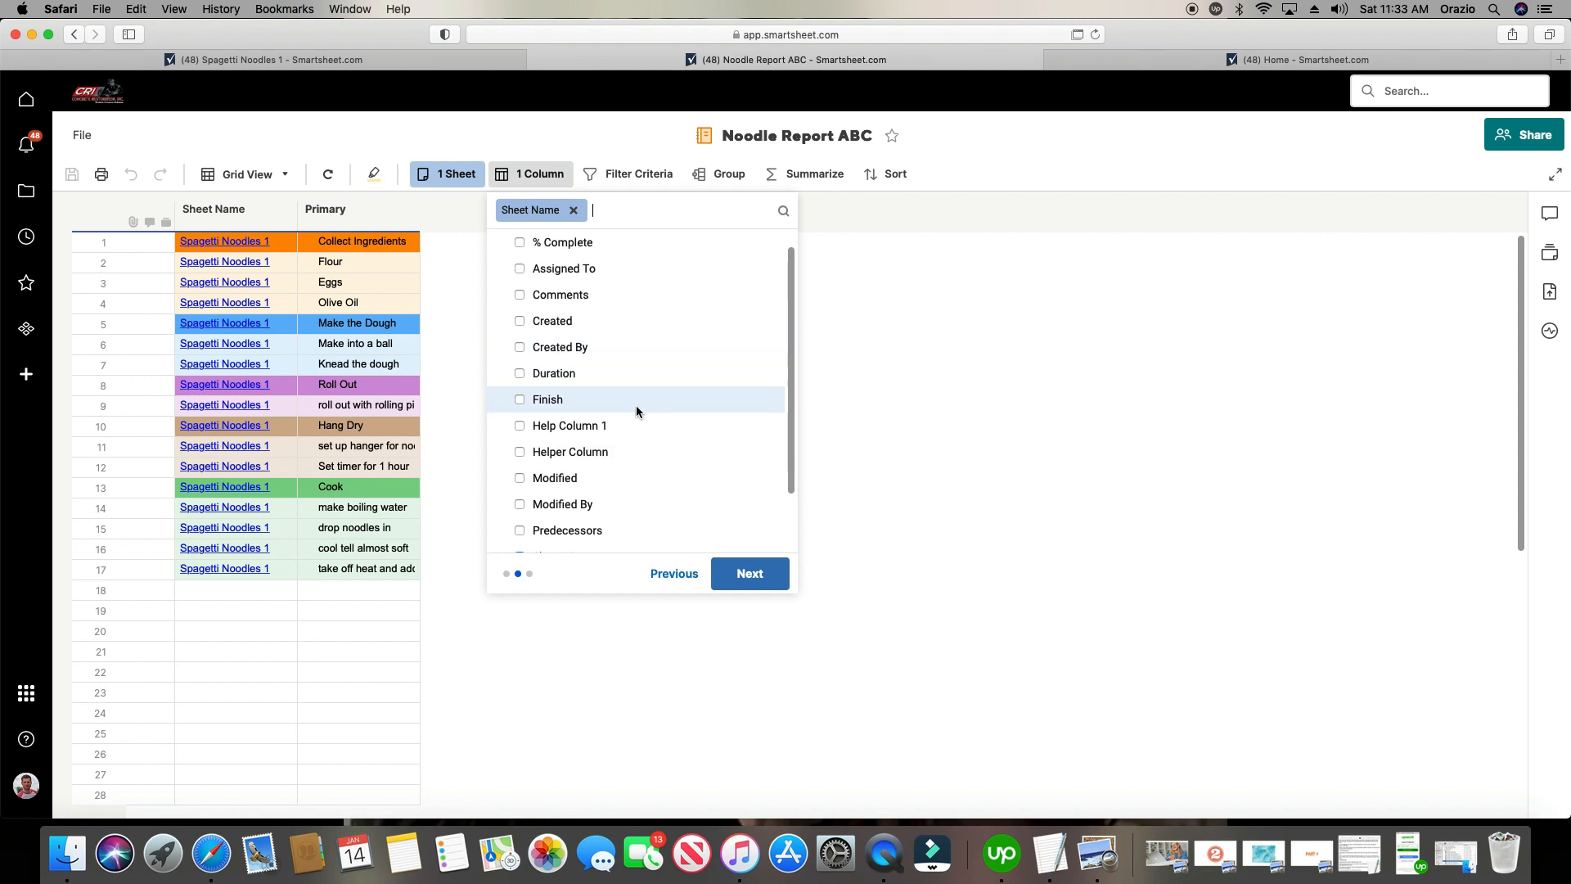
scroll(636, 405, "up", 1)
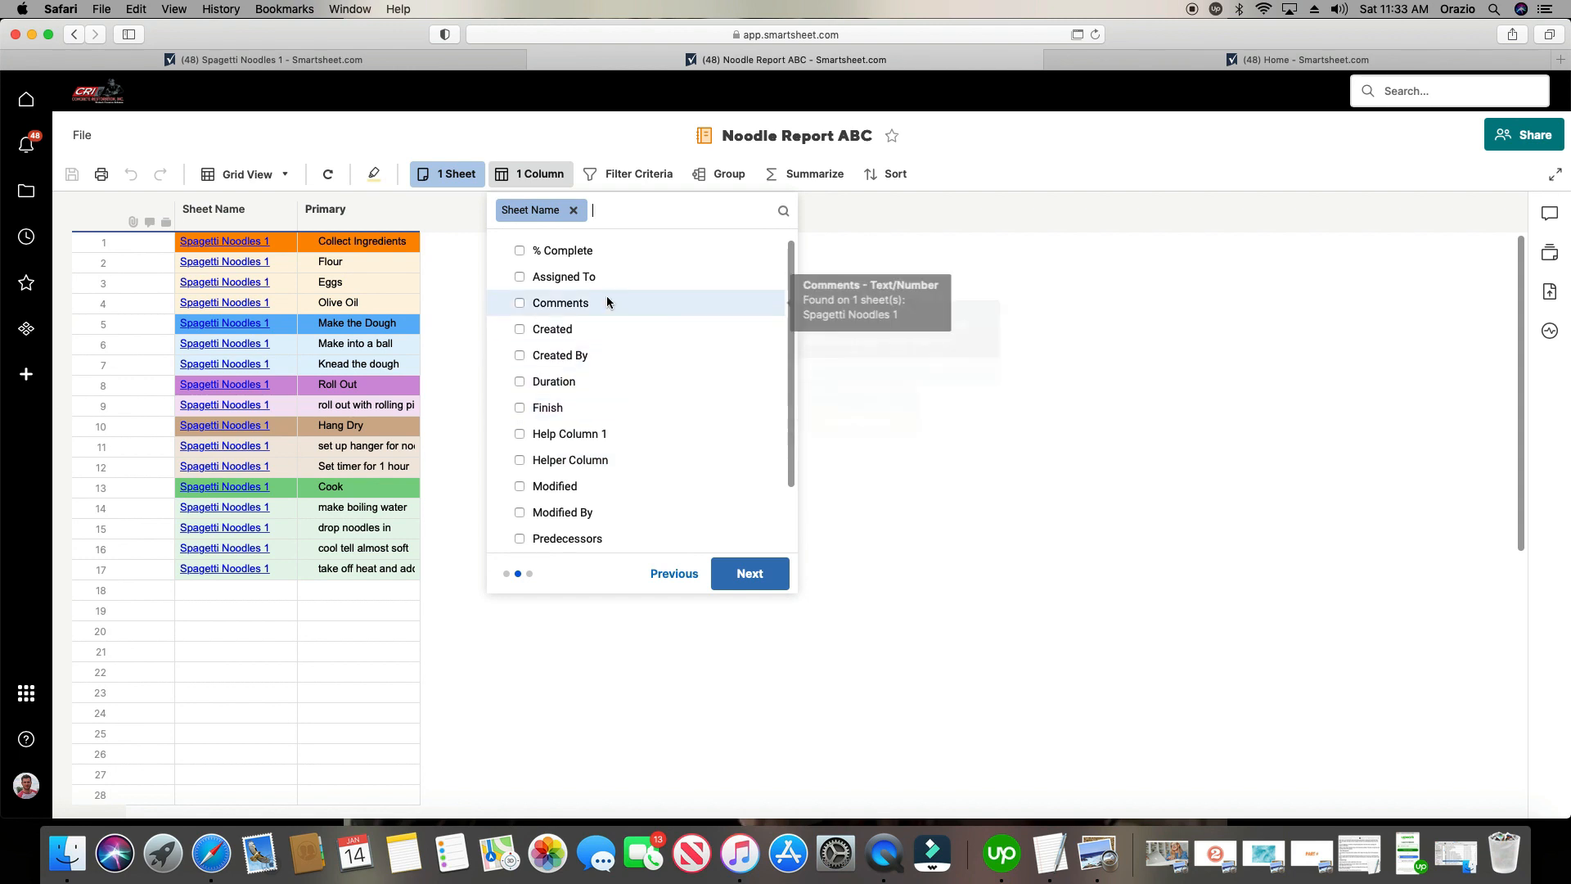
left_click(287, 64)
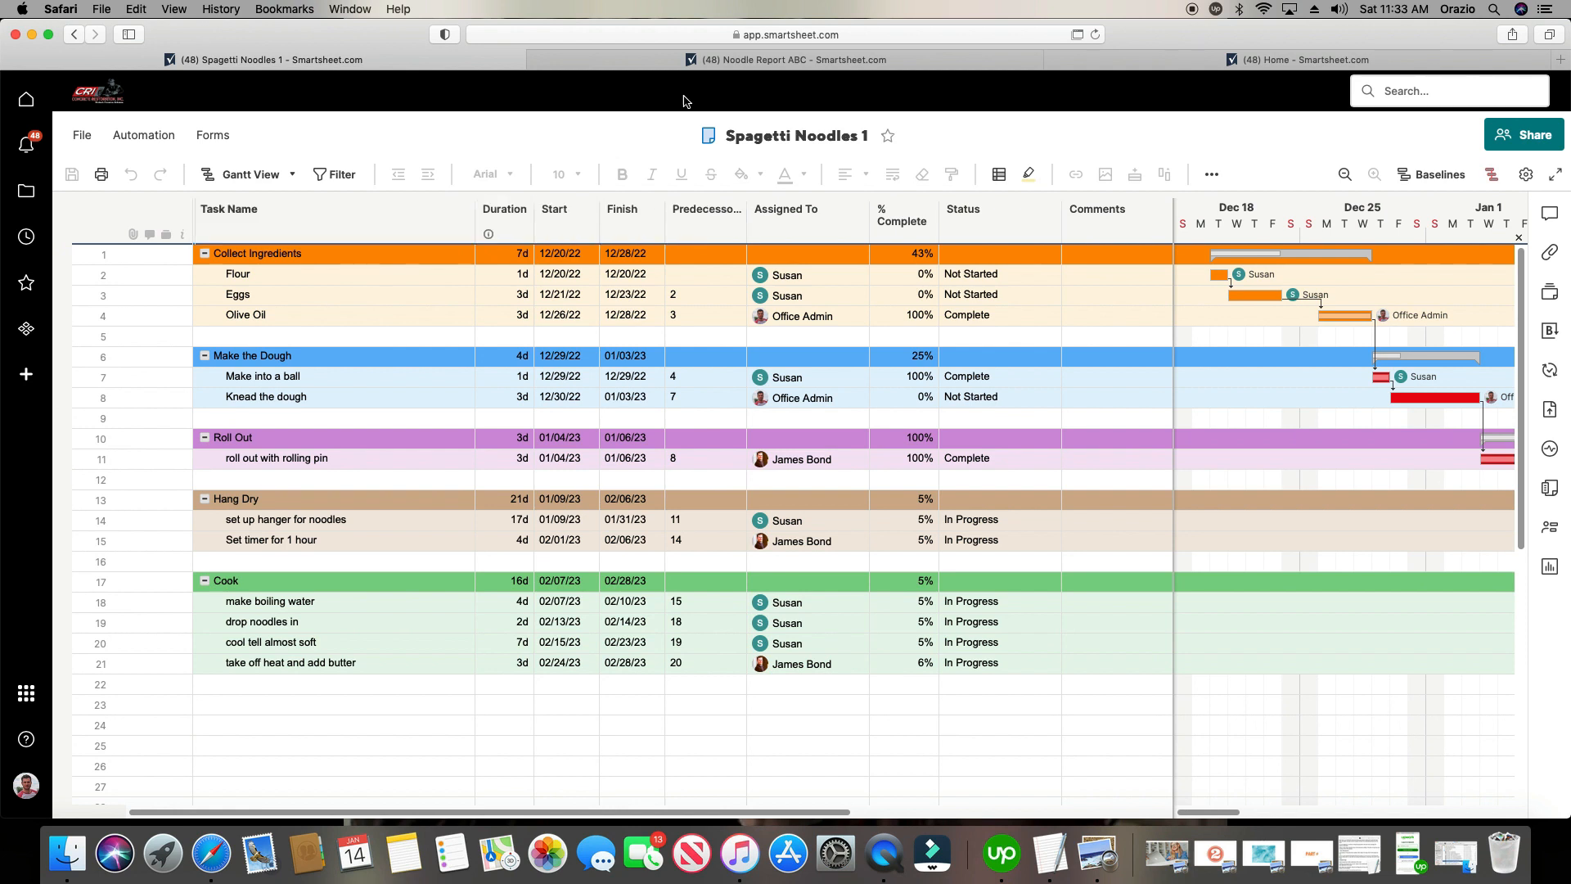
left_click(686, 62)
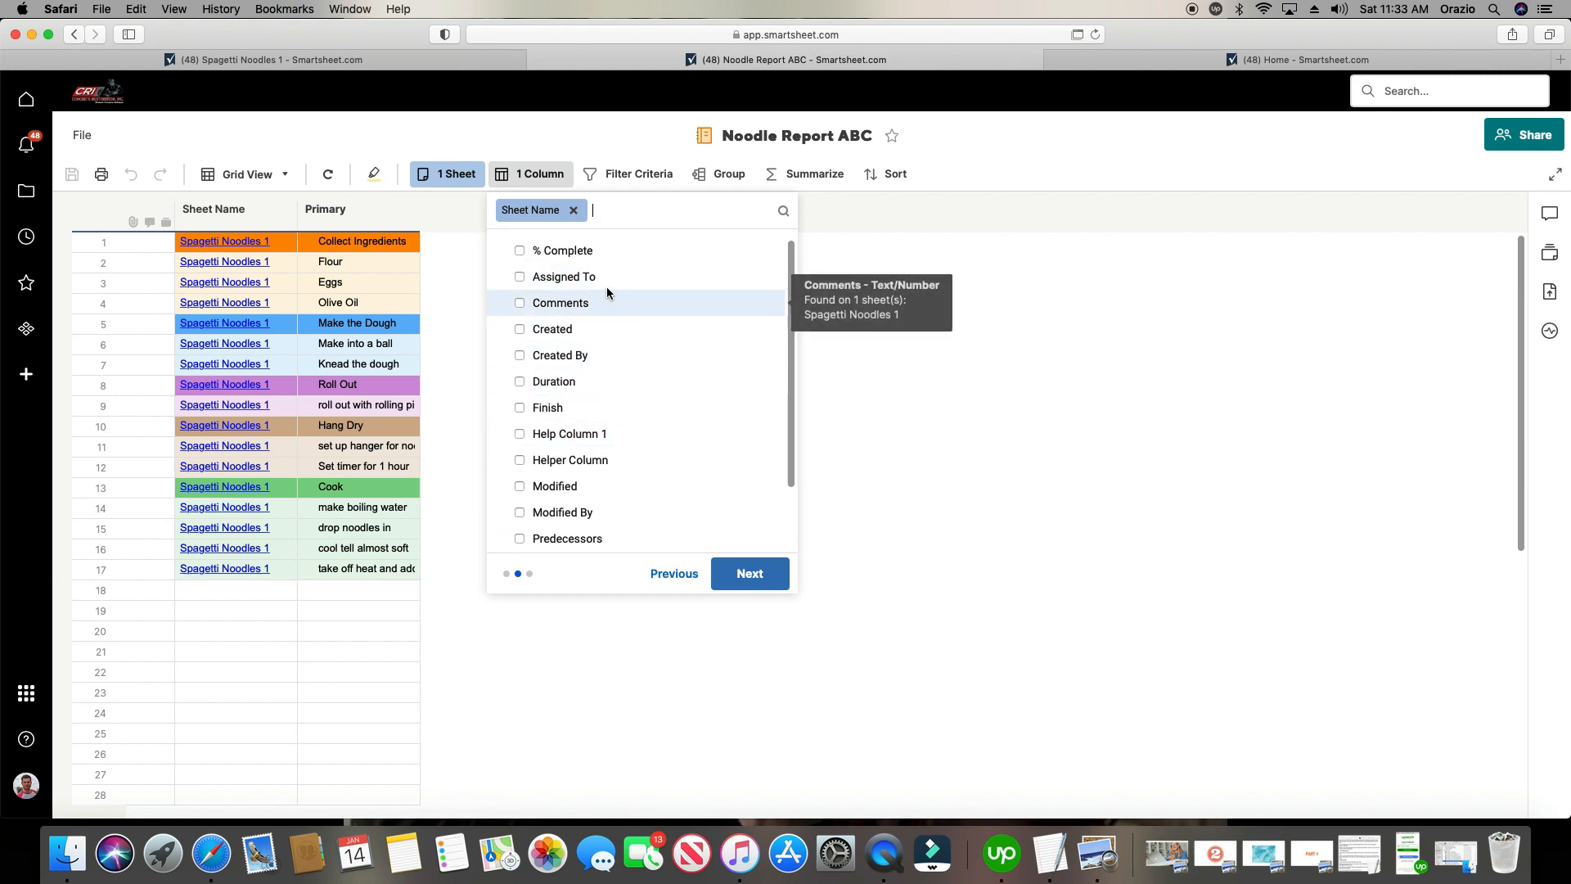
left_click(521, 278)
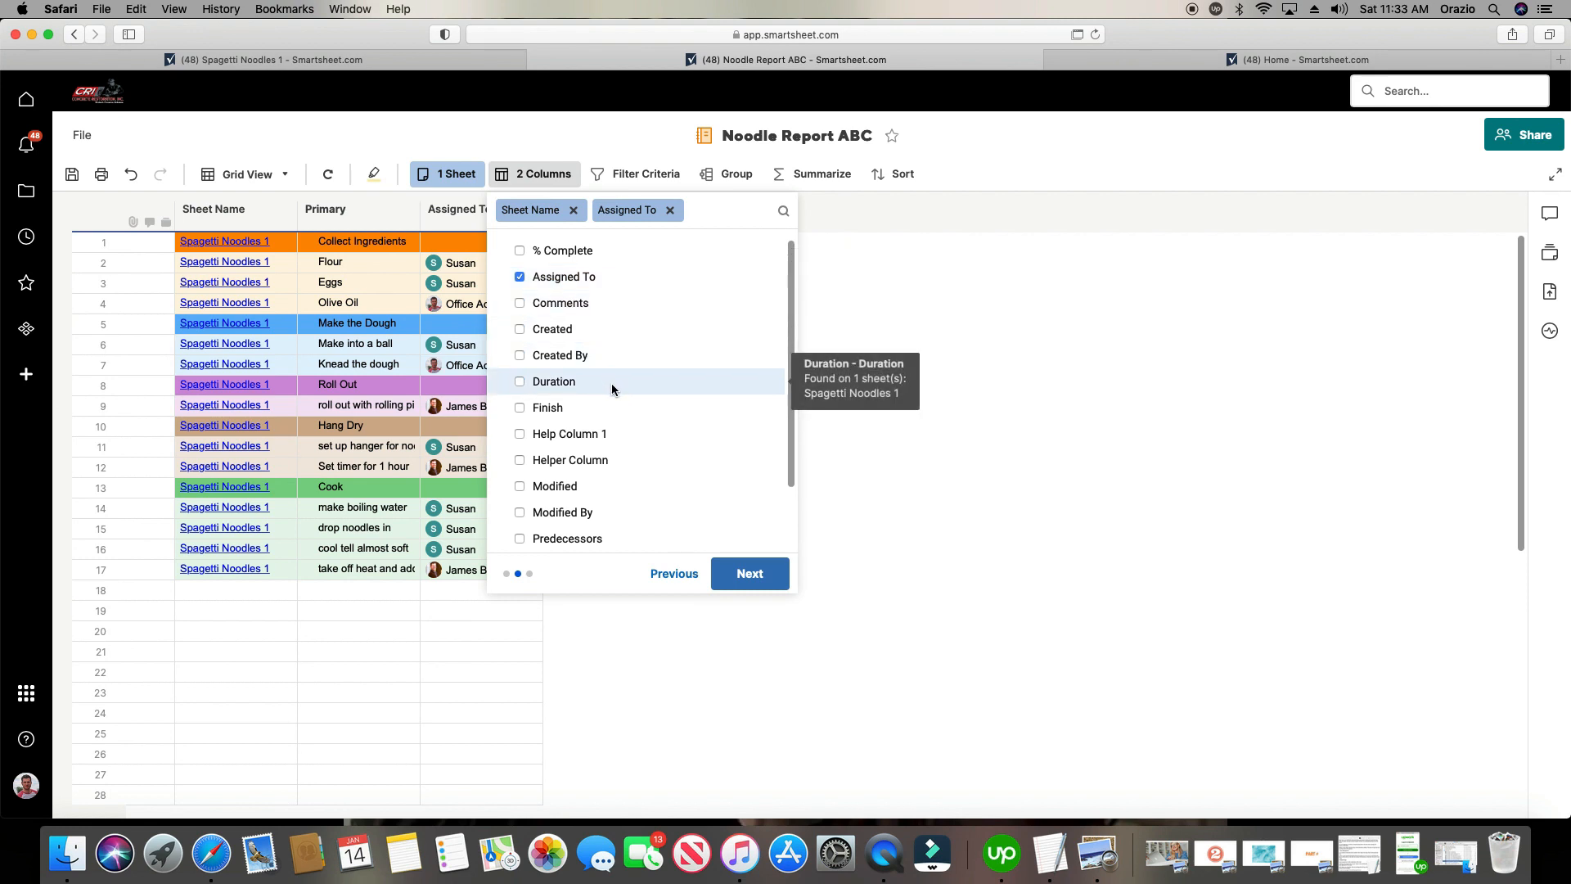
scroll(611, 384, "down", 3)
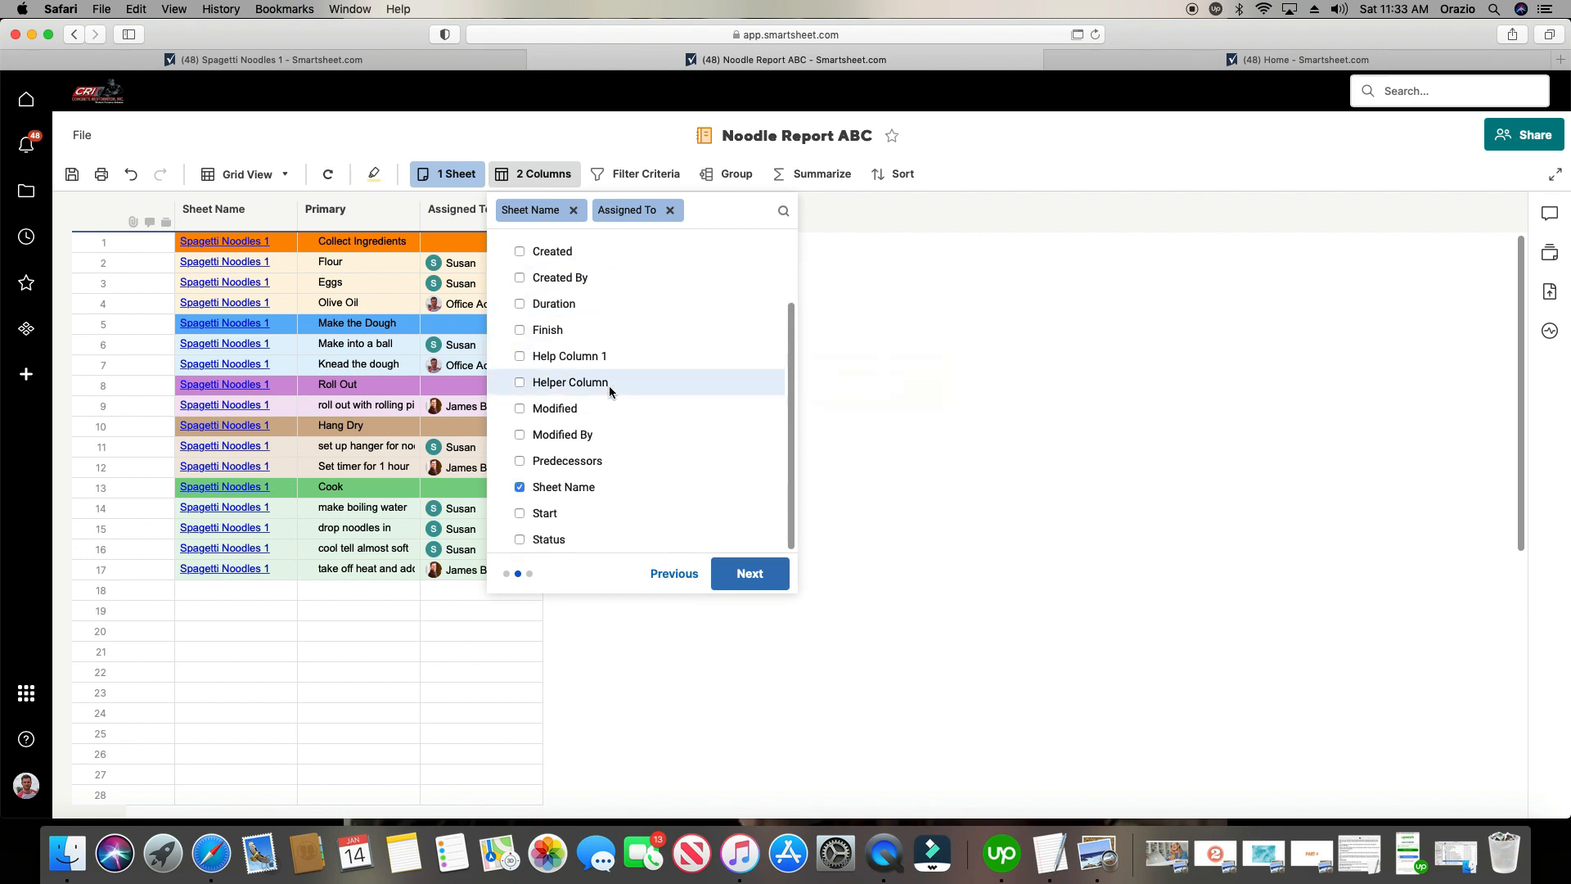
left_click(520, 544)
scroll(616, 488, "up", 1)
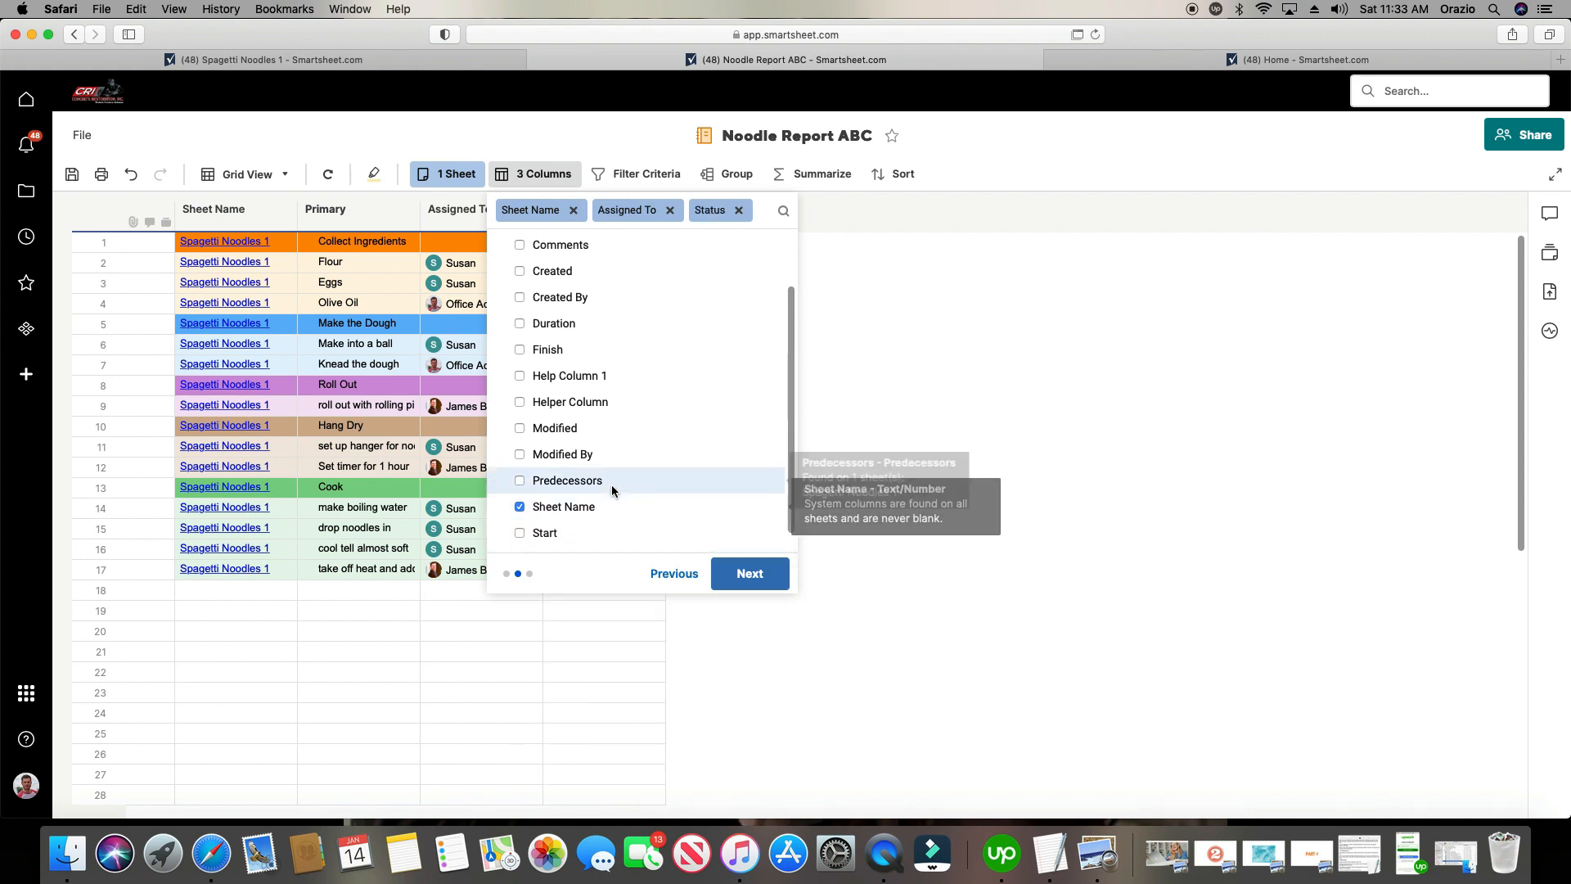
left_click(521, 533)
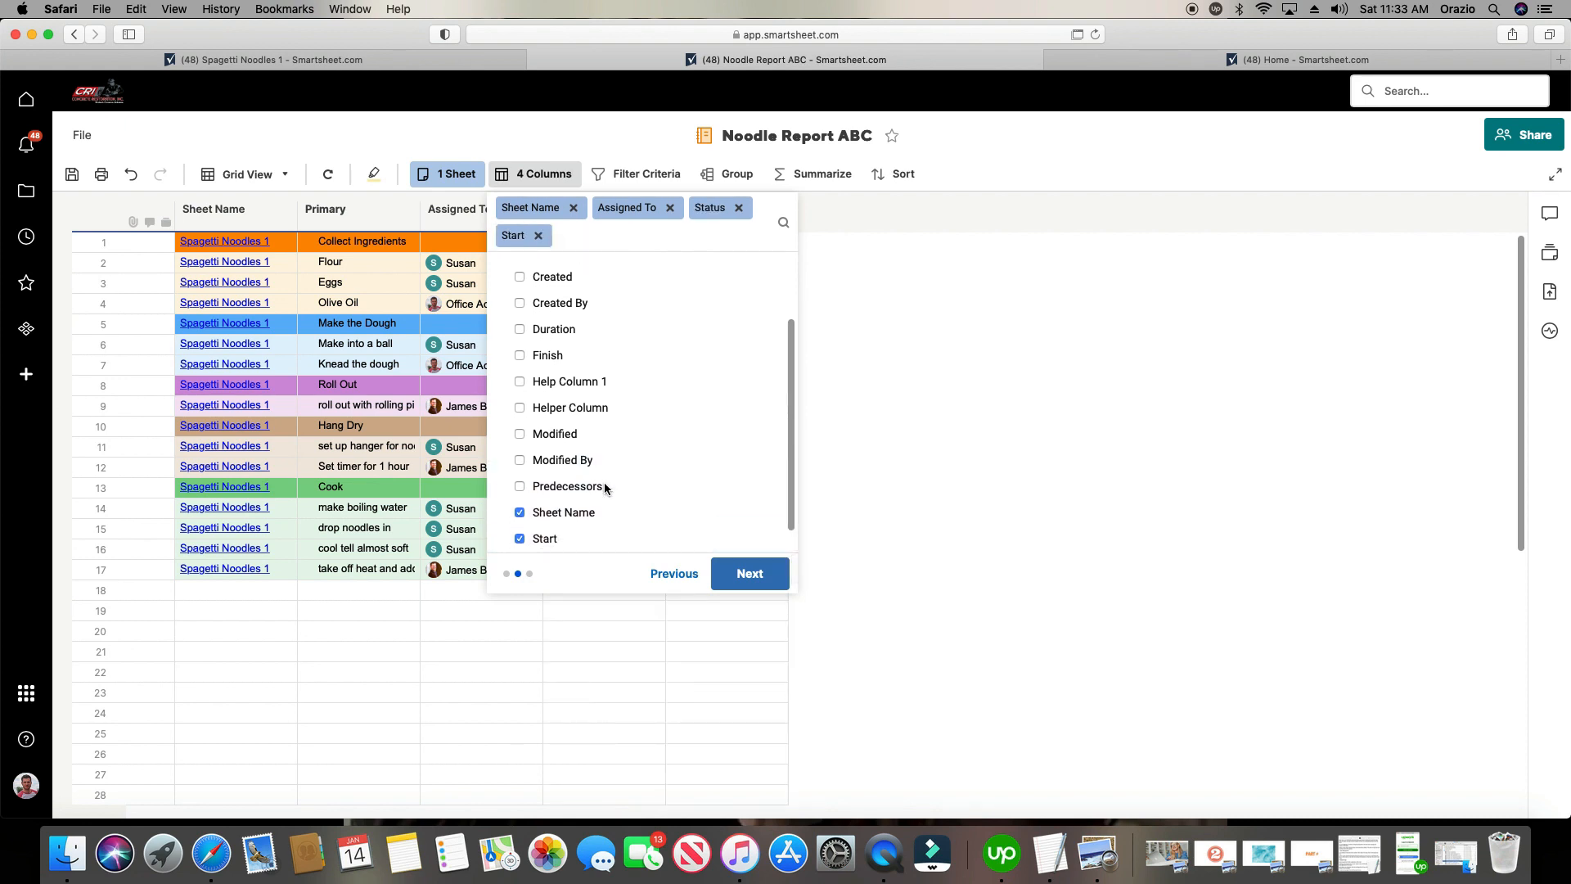
Add the Finish and % Complete columns to the report's displayed columns.
scroll(616, 514, "down", 1)
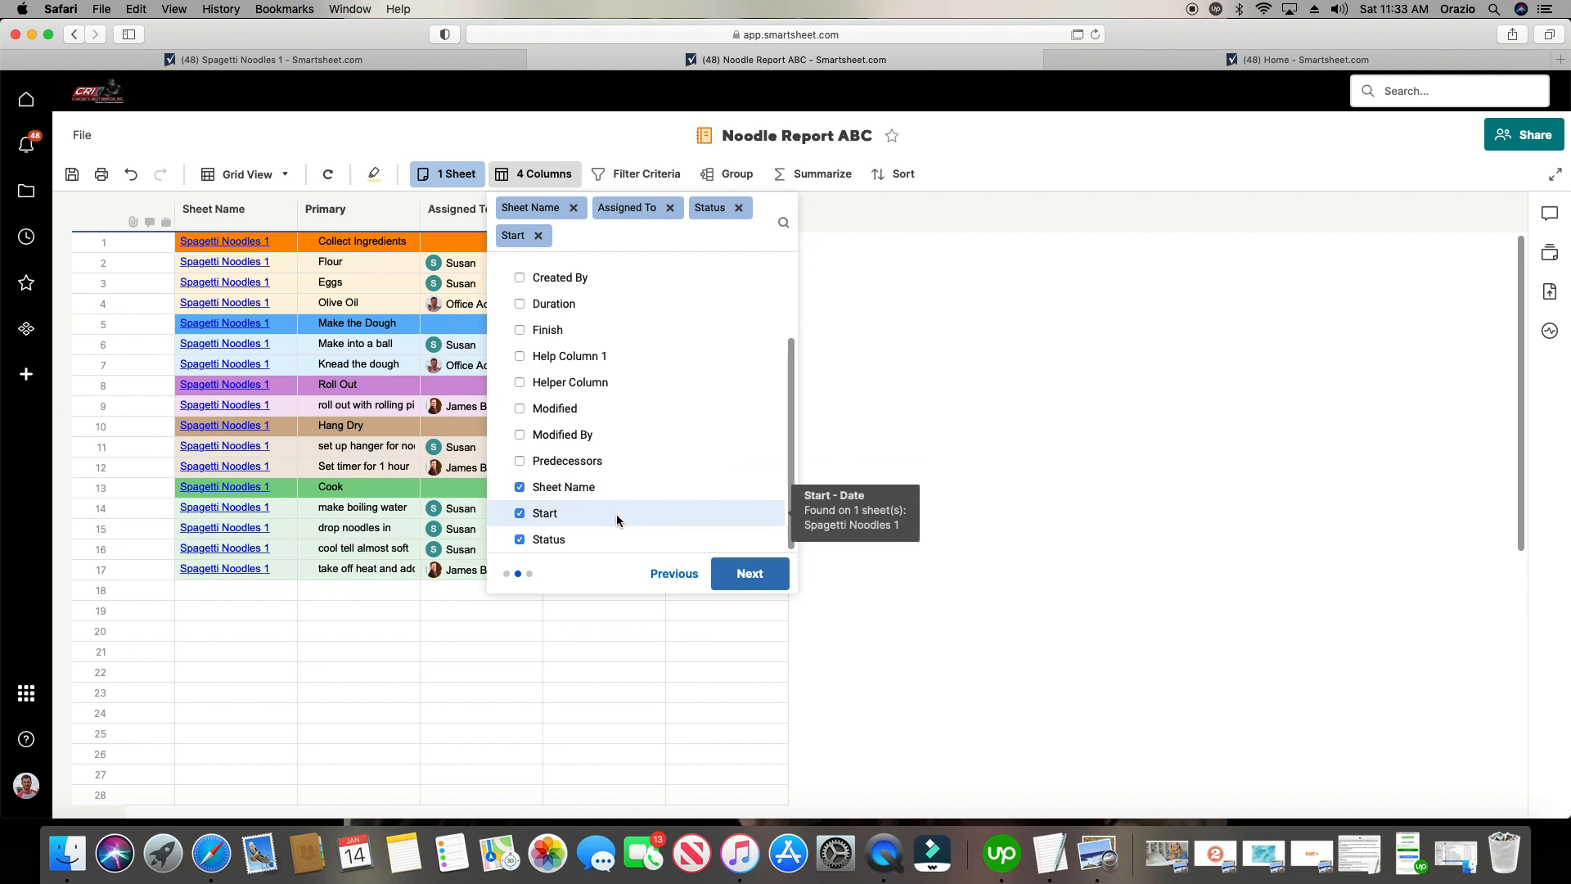
scroll(618, 520, "up", 3)
left_click(520, 431)
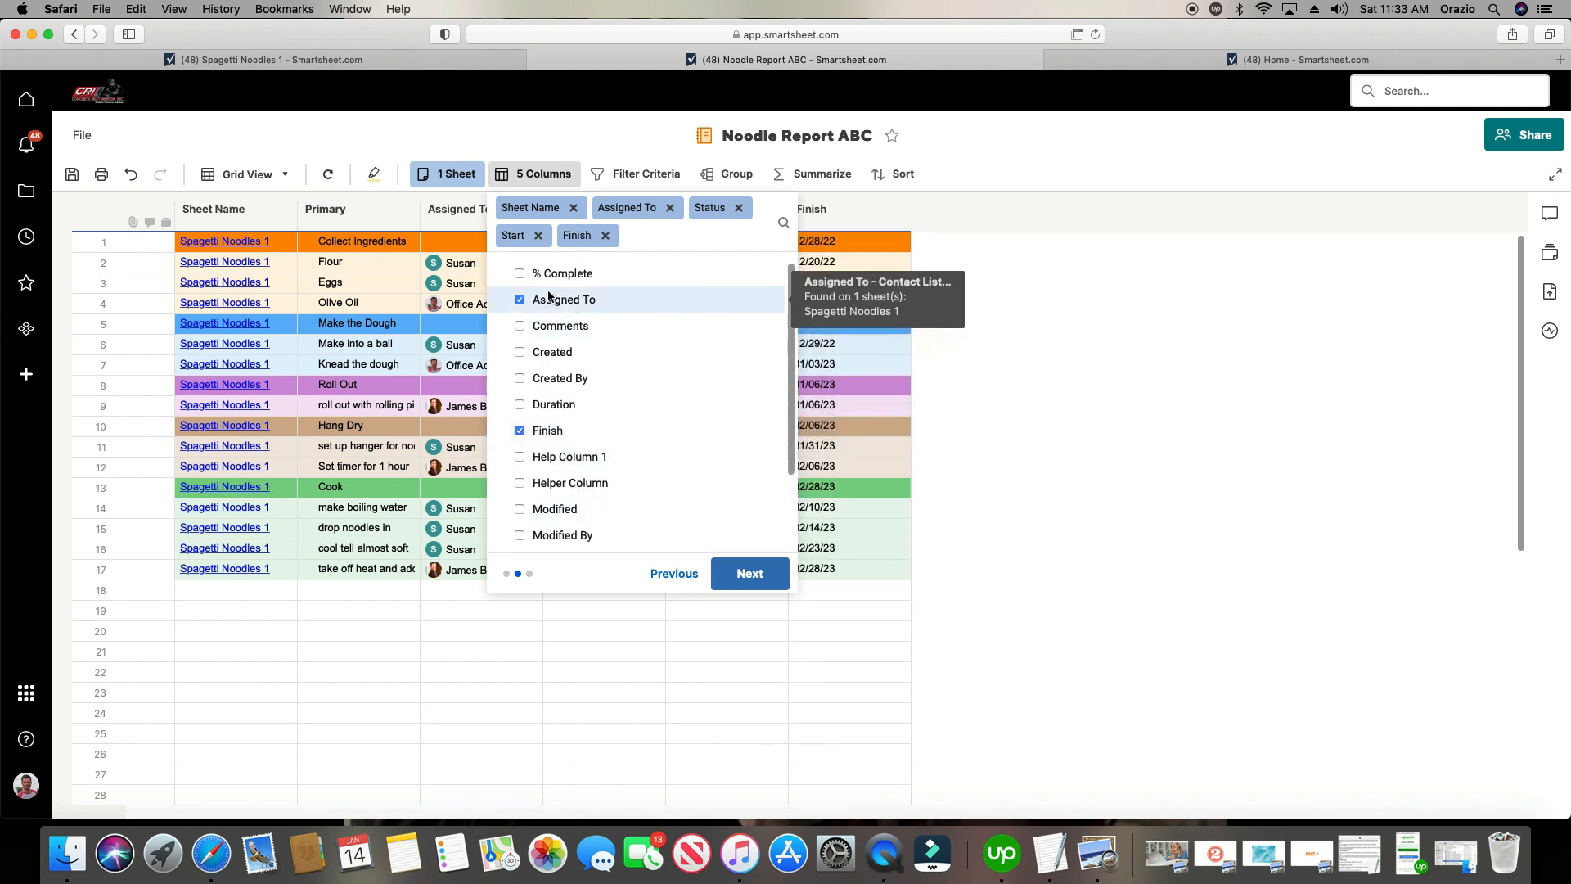
left_click(520, 275)
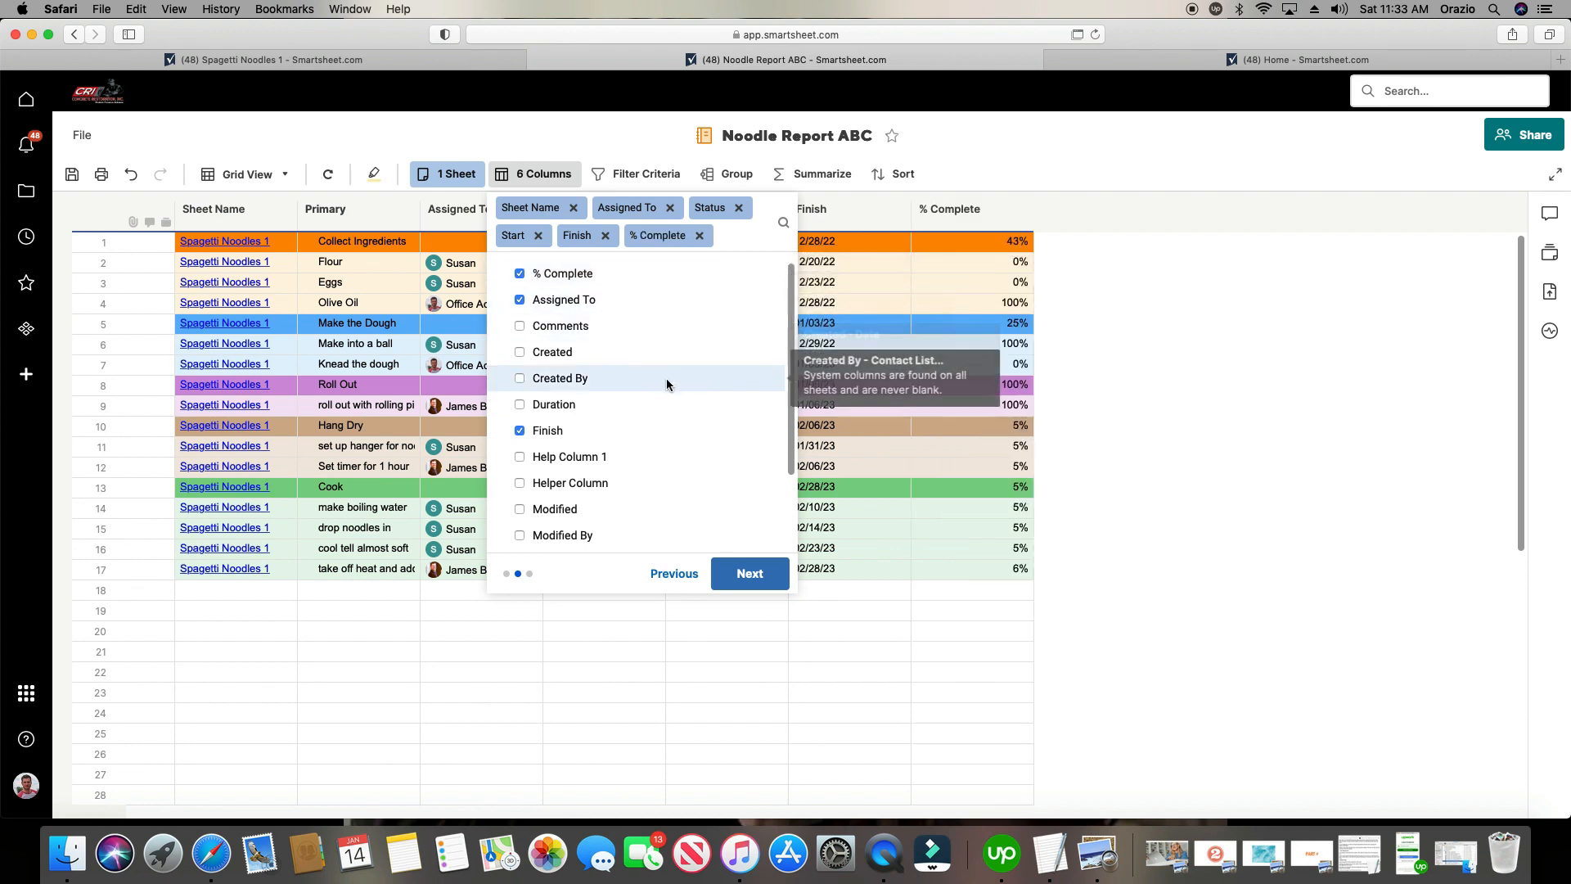
scroll(664, 384, "down", 3)
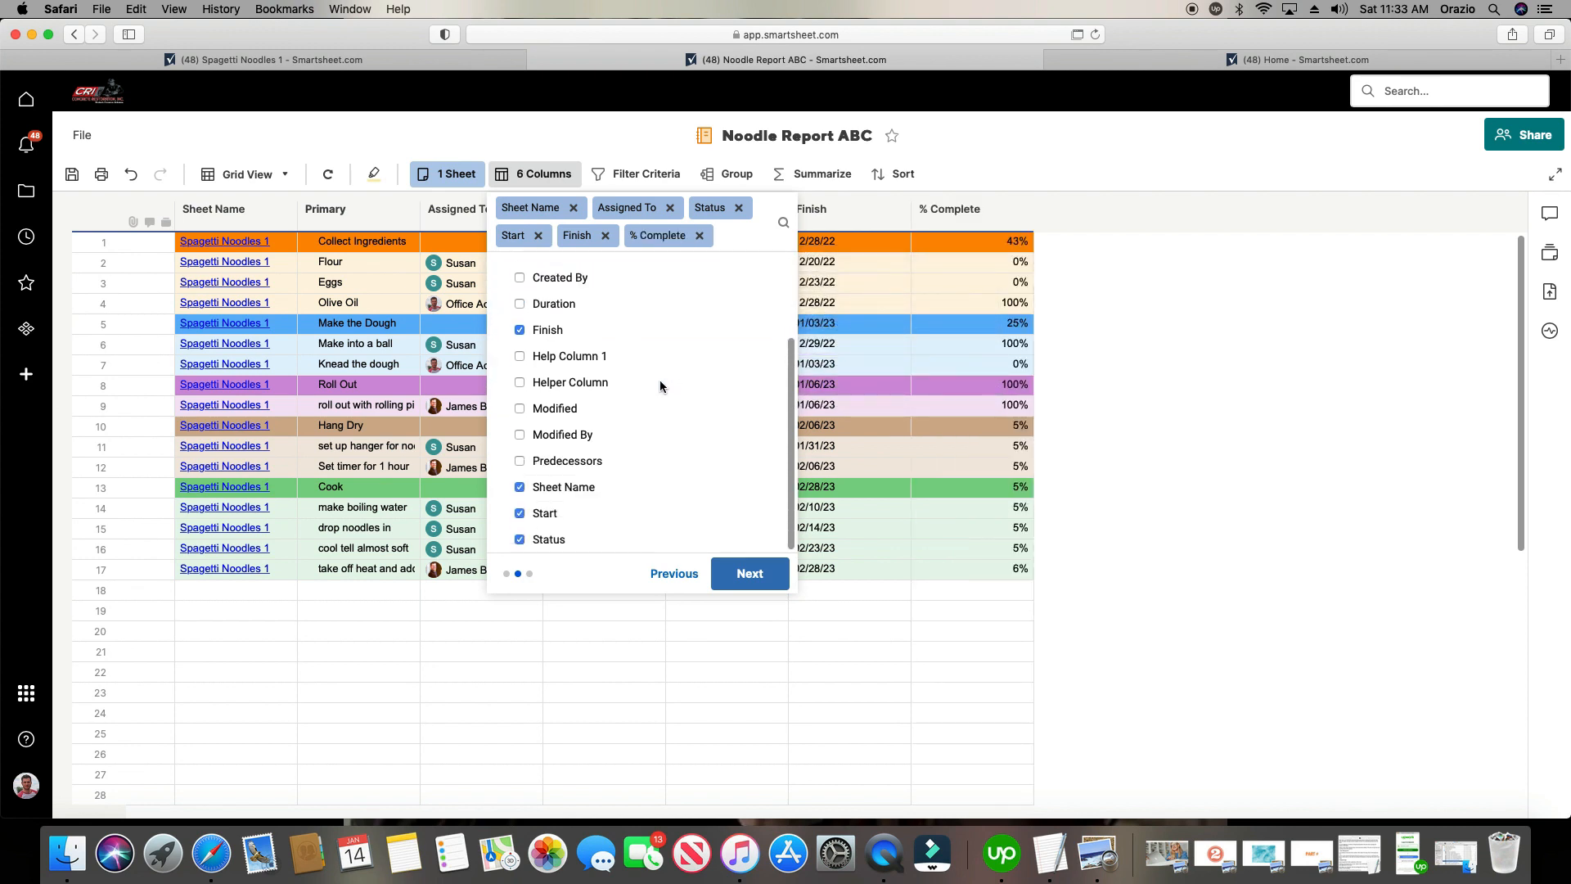
scroll(662, 386, "up", 1)
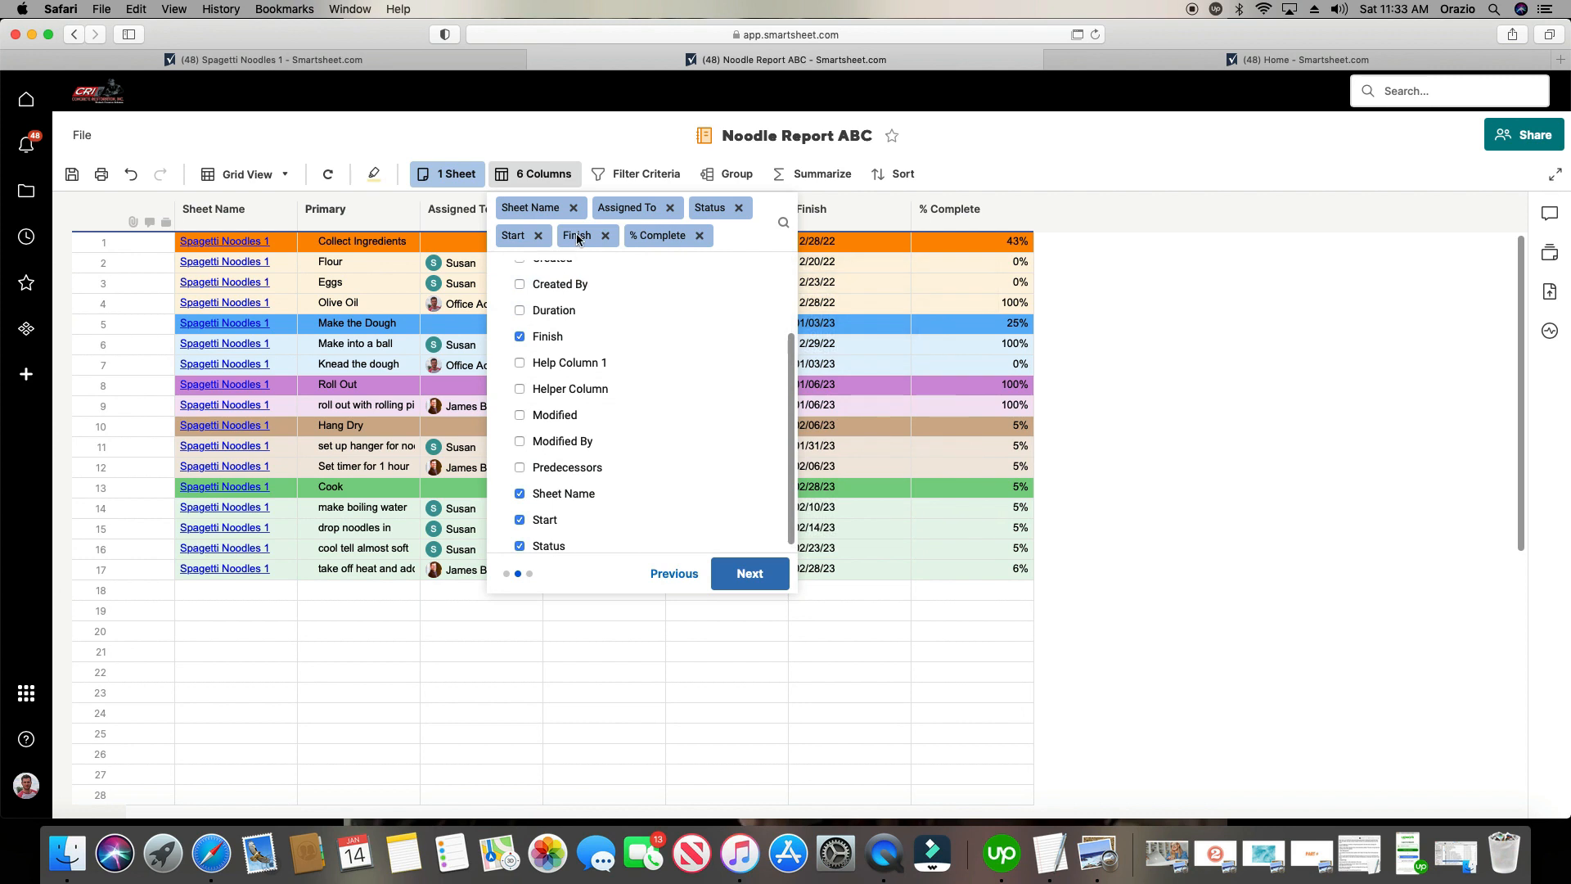
Check the Spagetti Noodles 1 sheet's columns from Start to Status against the columns chosen for the report.
left_click(229, 60)
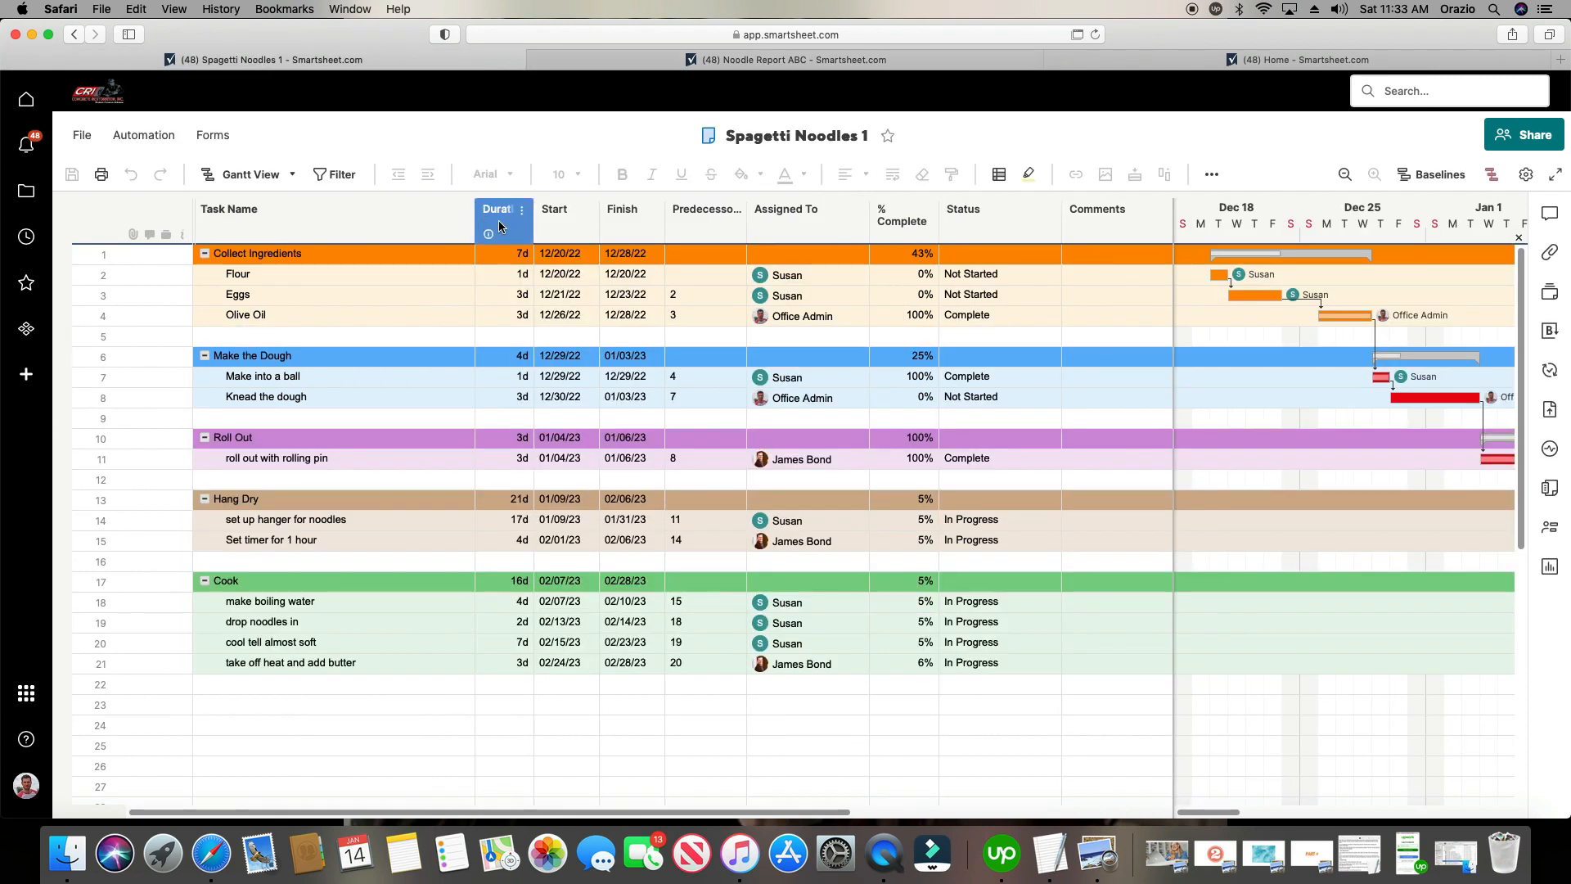
left_click(578, 215)
left_click(629, 216)
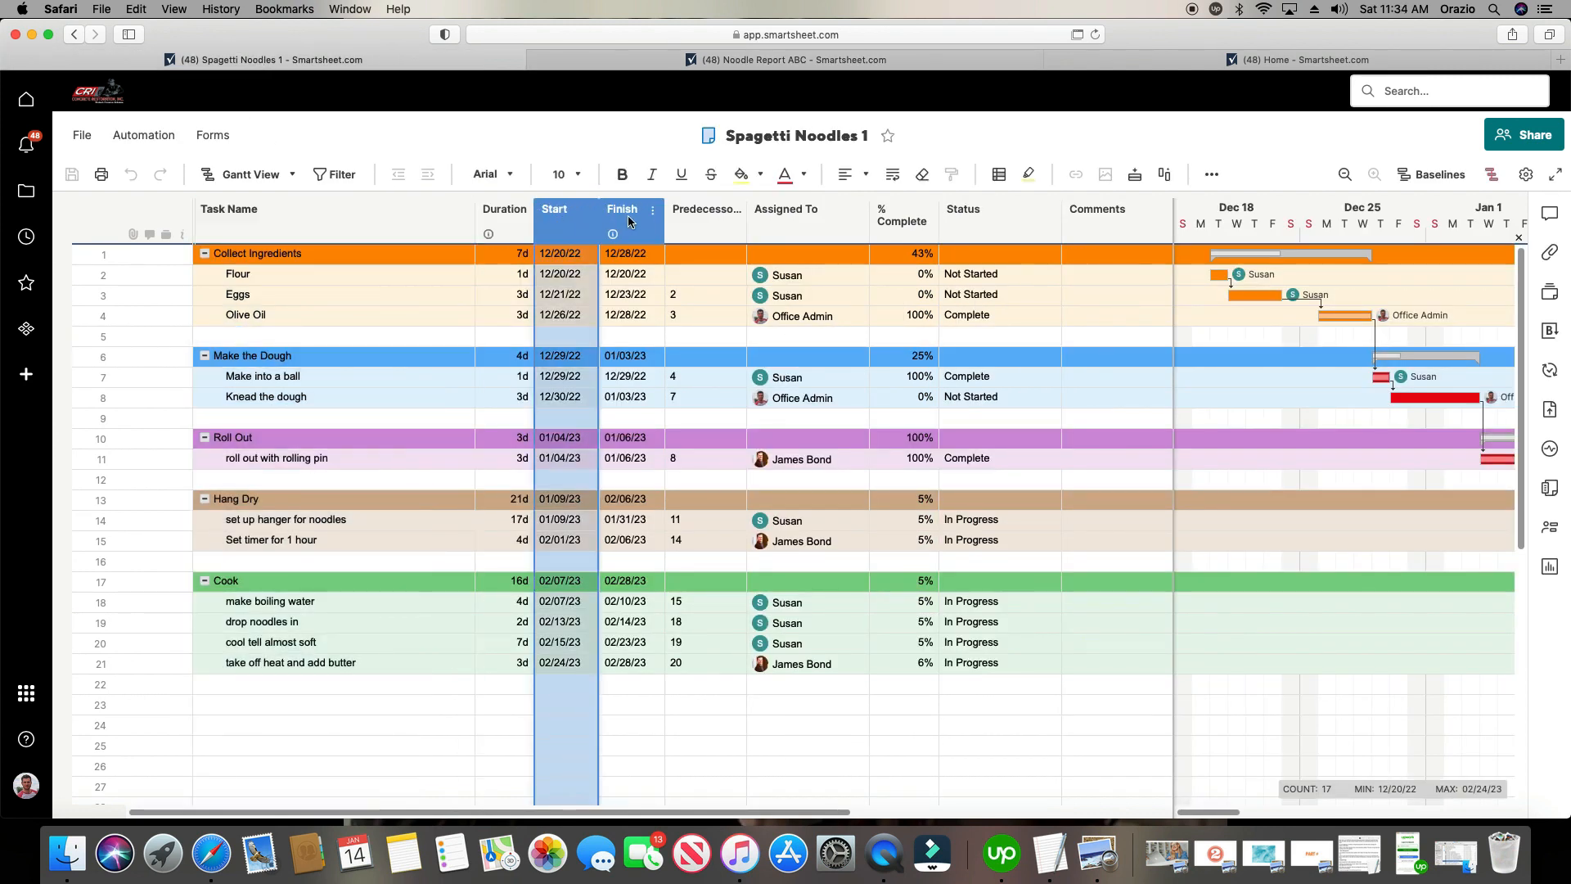
left_click(708, 216)
left_click(789, 218)
left_click(885, 224)
left_click(1005, 217)
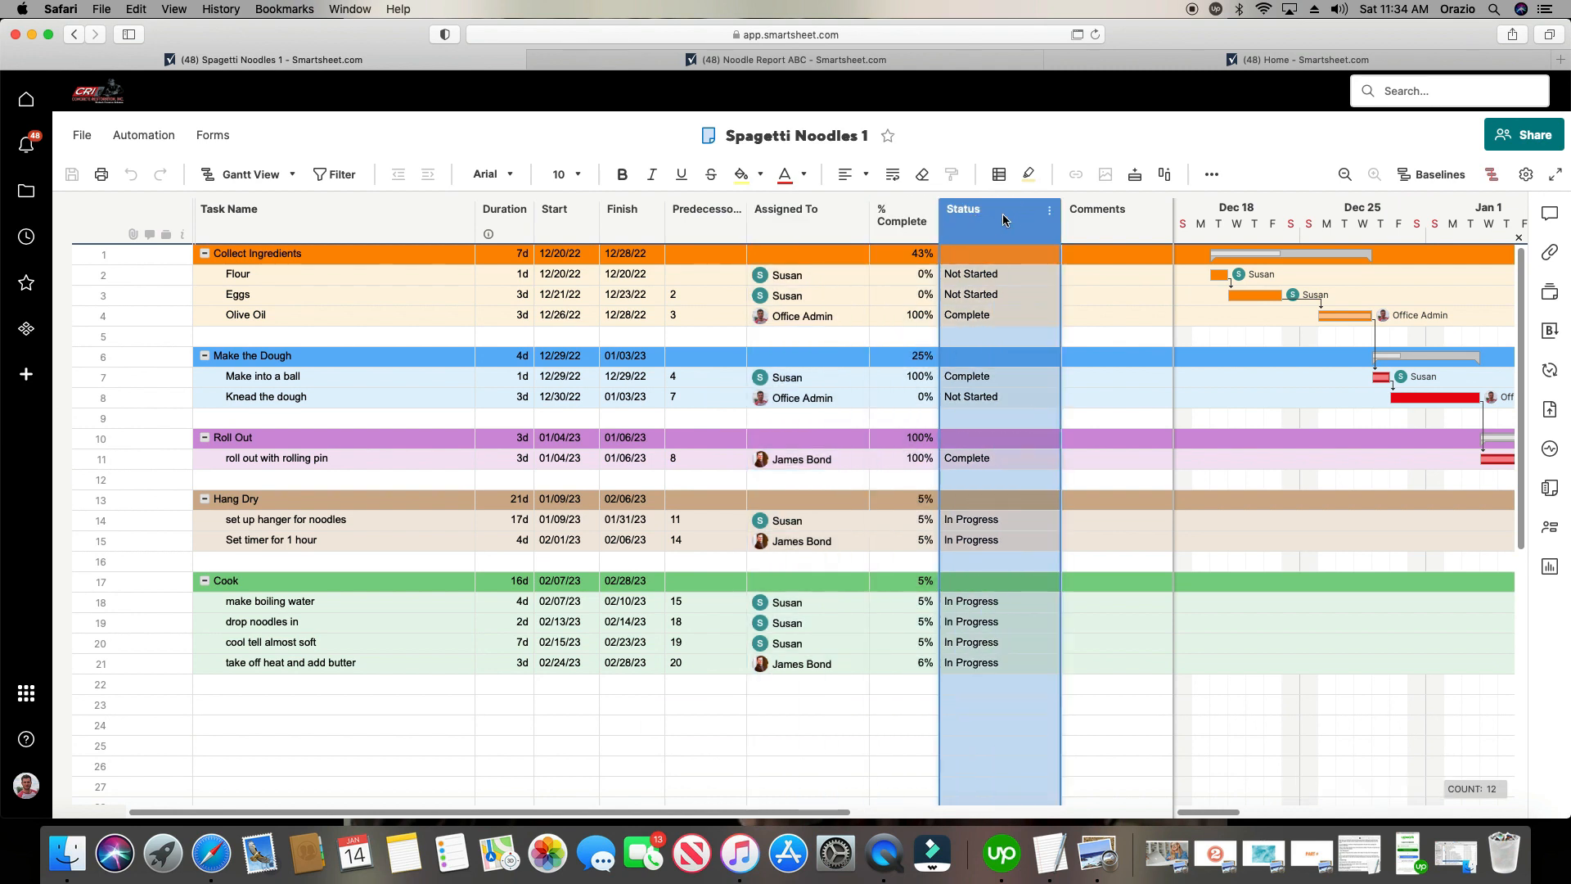
left_click(682, 62)
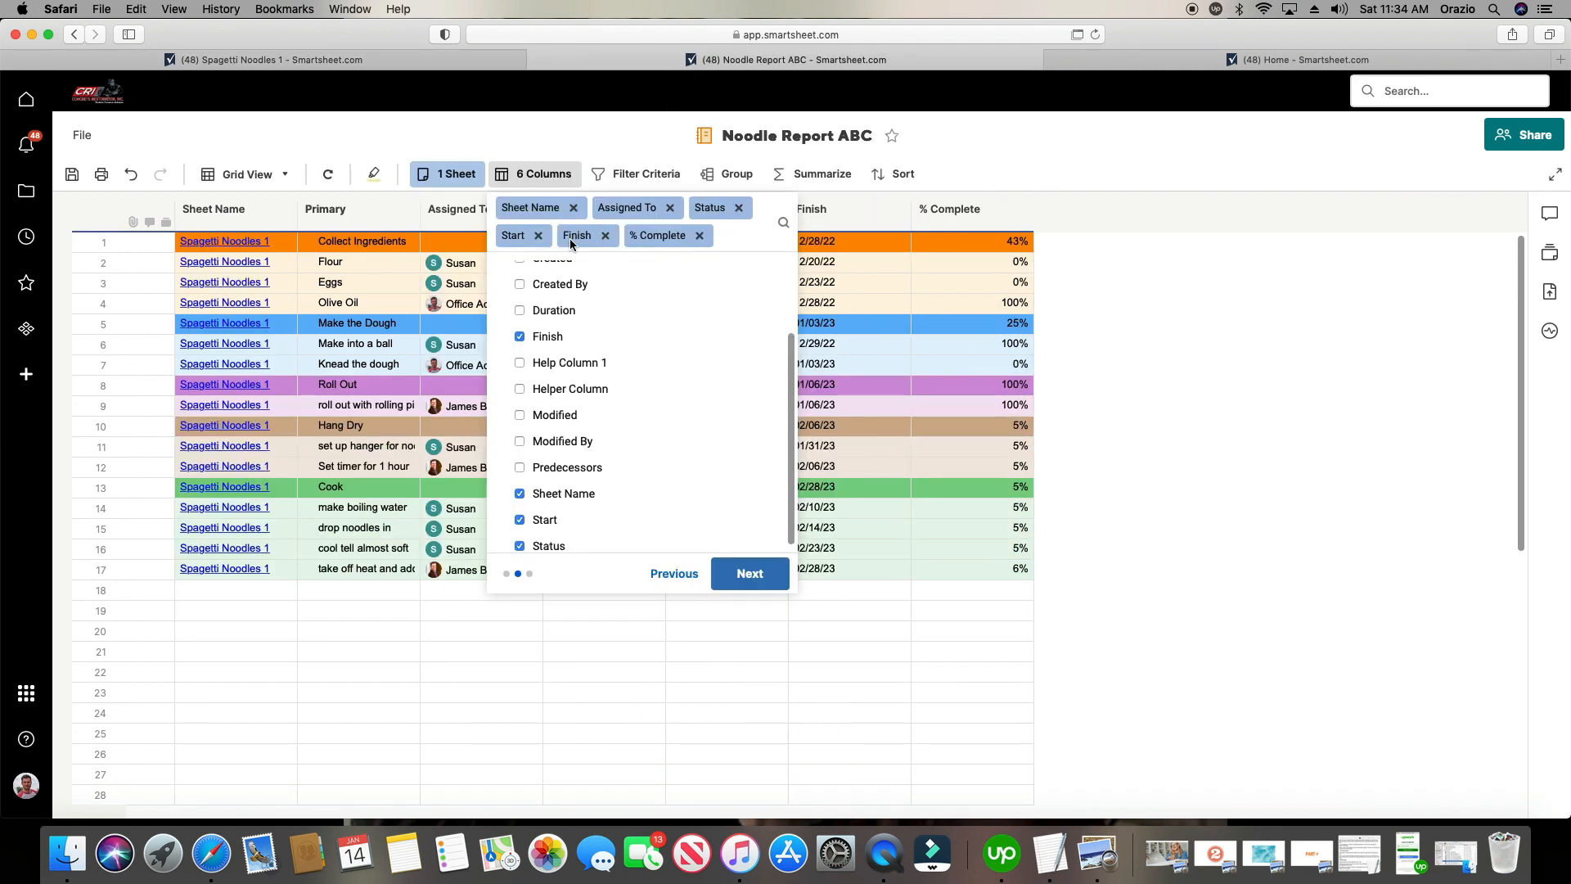
Finish the report setup without filter criteria and place the % Complete column between Status and Start.
left_click(762, 575)
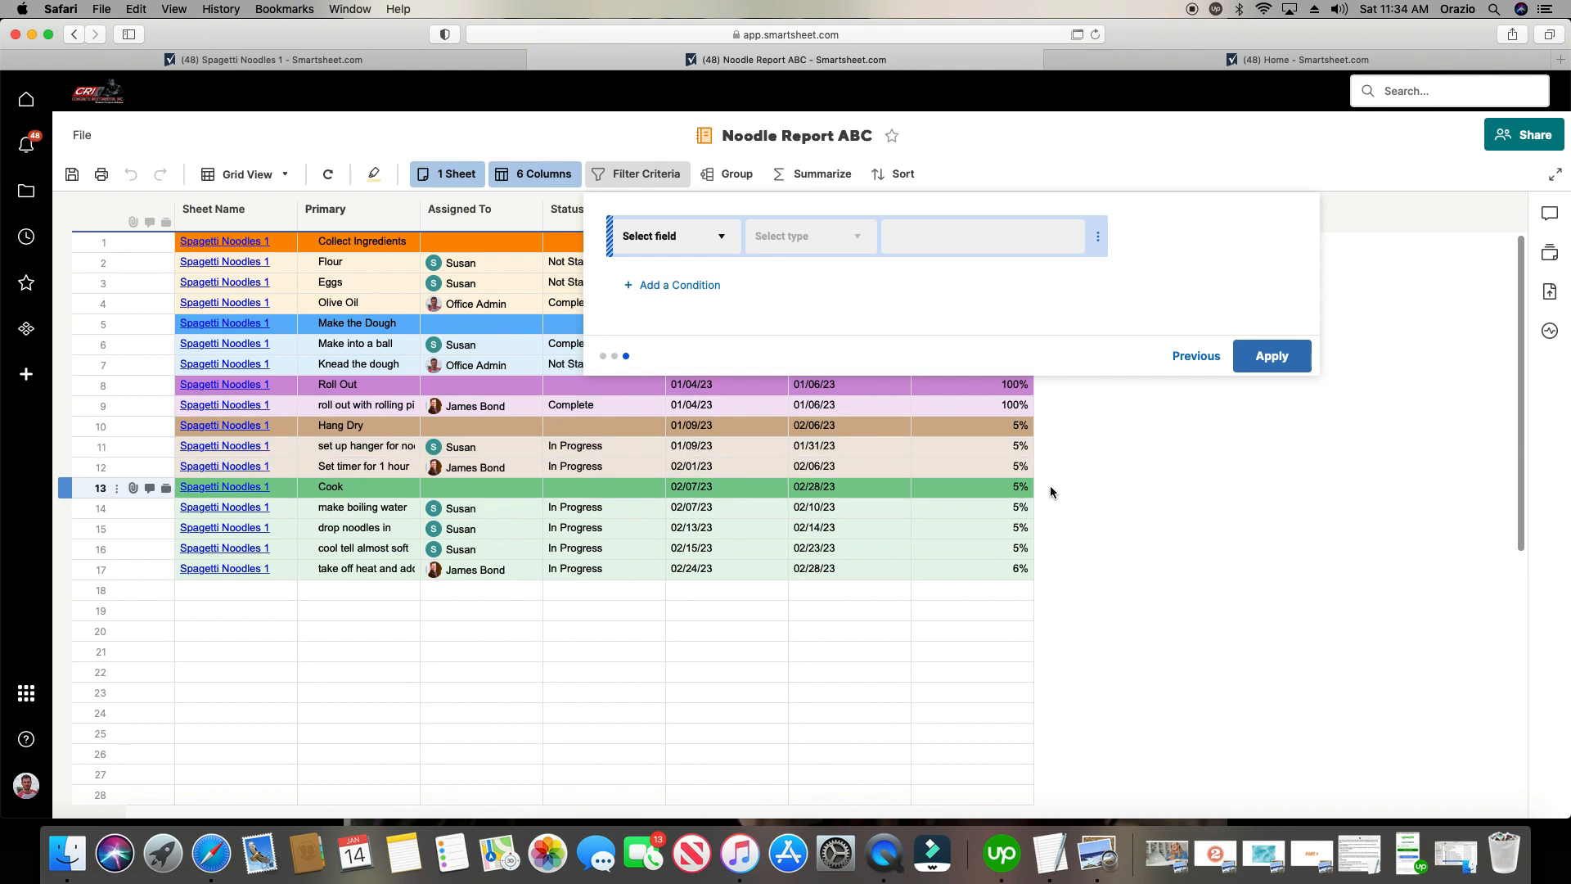
left_click(1286, 505)
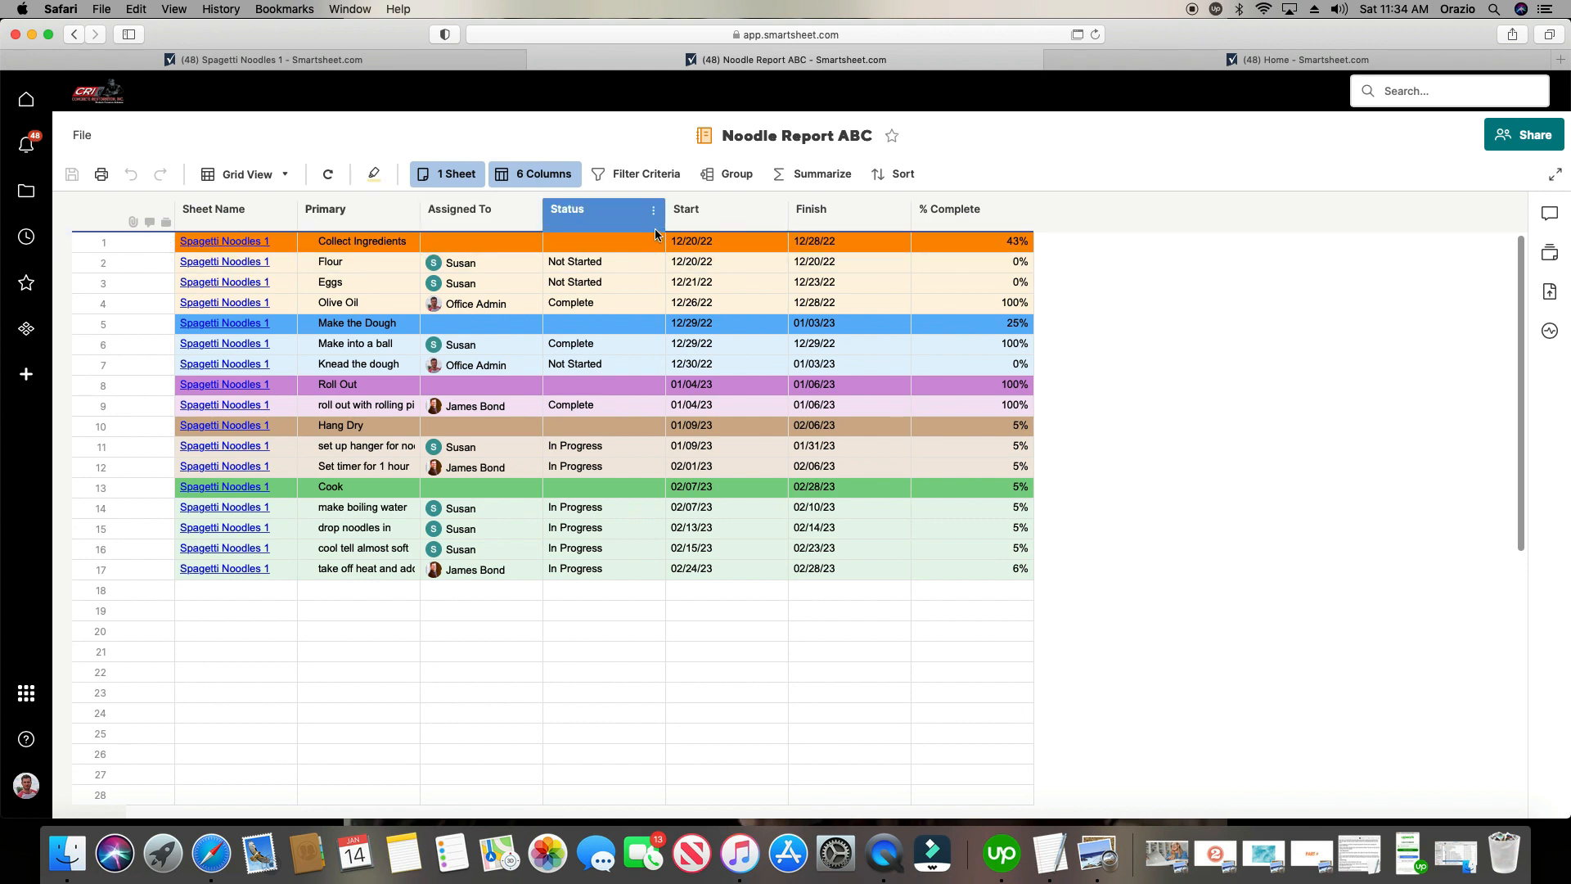
left_click_drag(973, 212, 573, 215)
left_click_drag(708, 213, 586, 219)
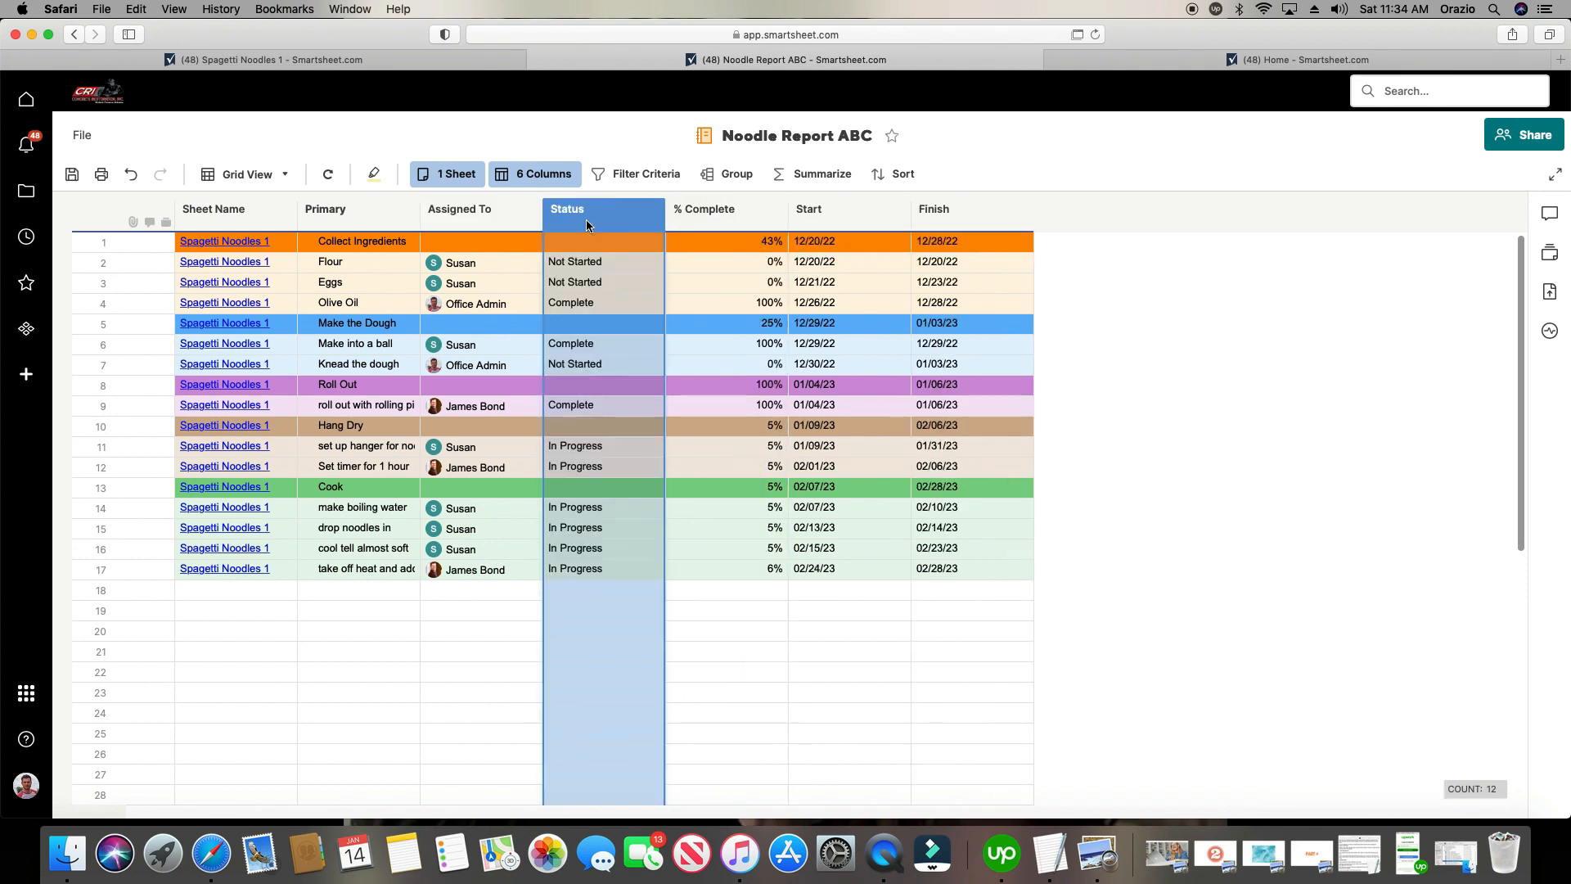
Narrow the report's Start, Finish and % Complete columns and widen the Primary column to fit the full task names.
left_click(818, 211)
left_click_drag(911, 211, 854, 211)
left_click_drag(972, 221, 926, 219)
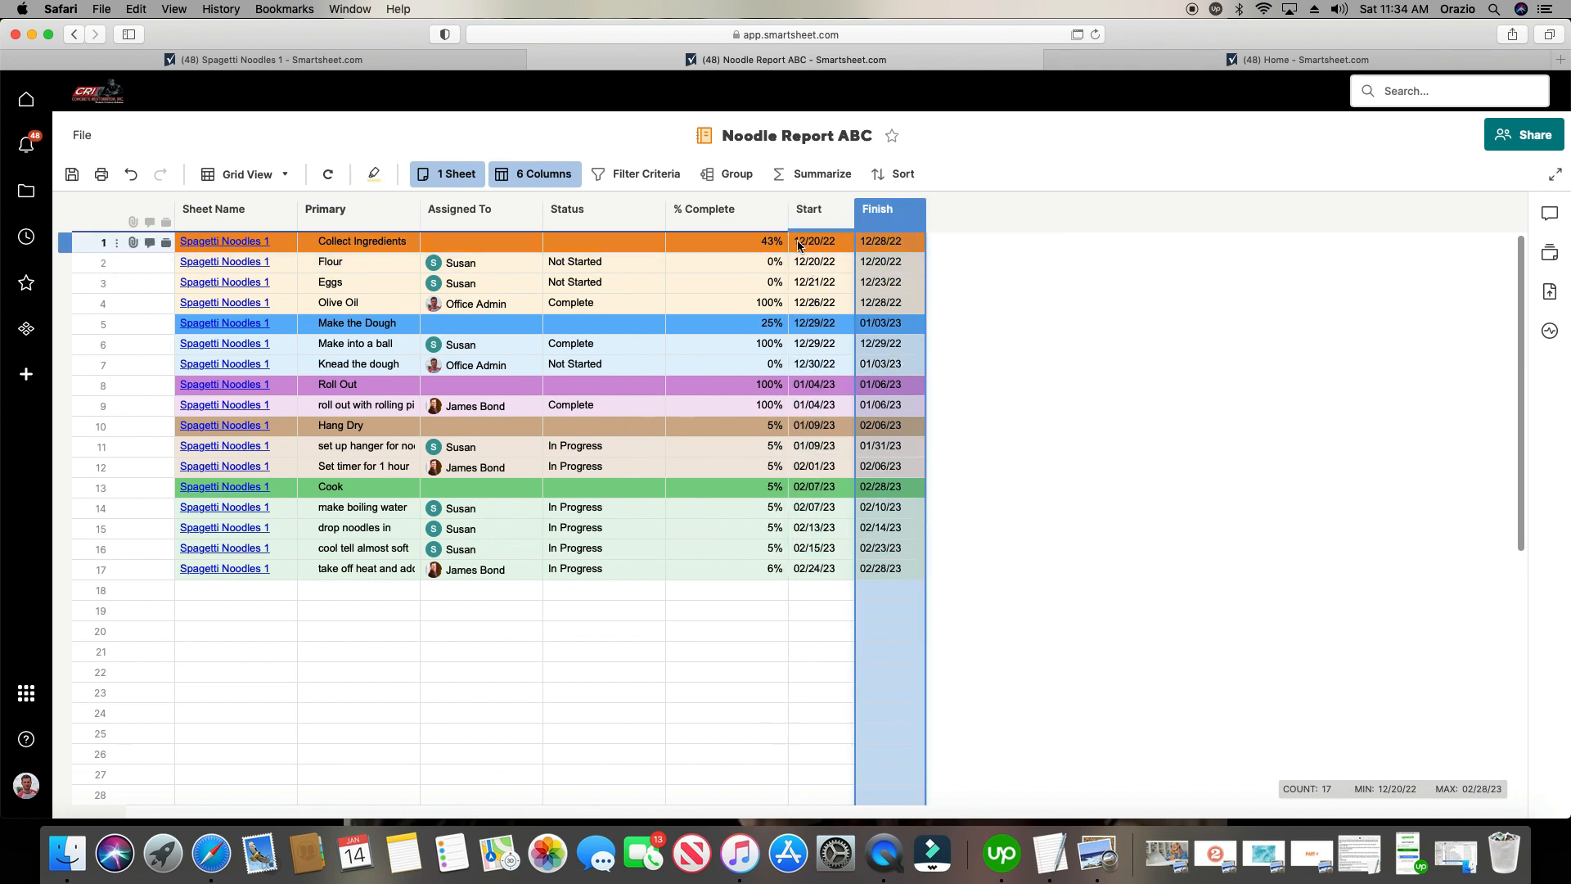
left_click_drag(787, 219, 741, 219)
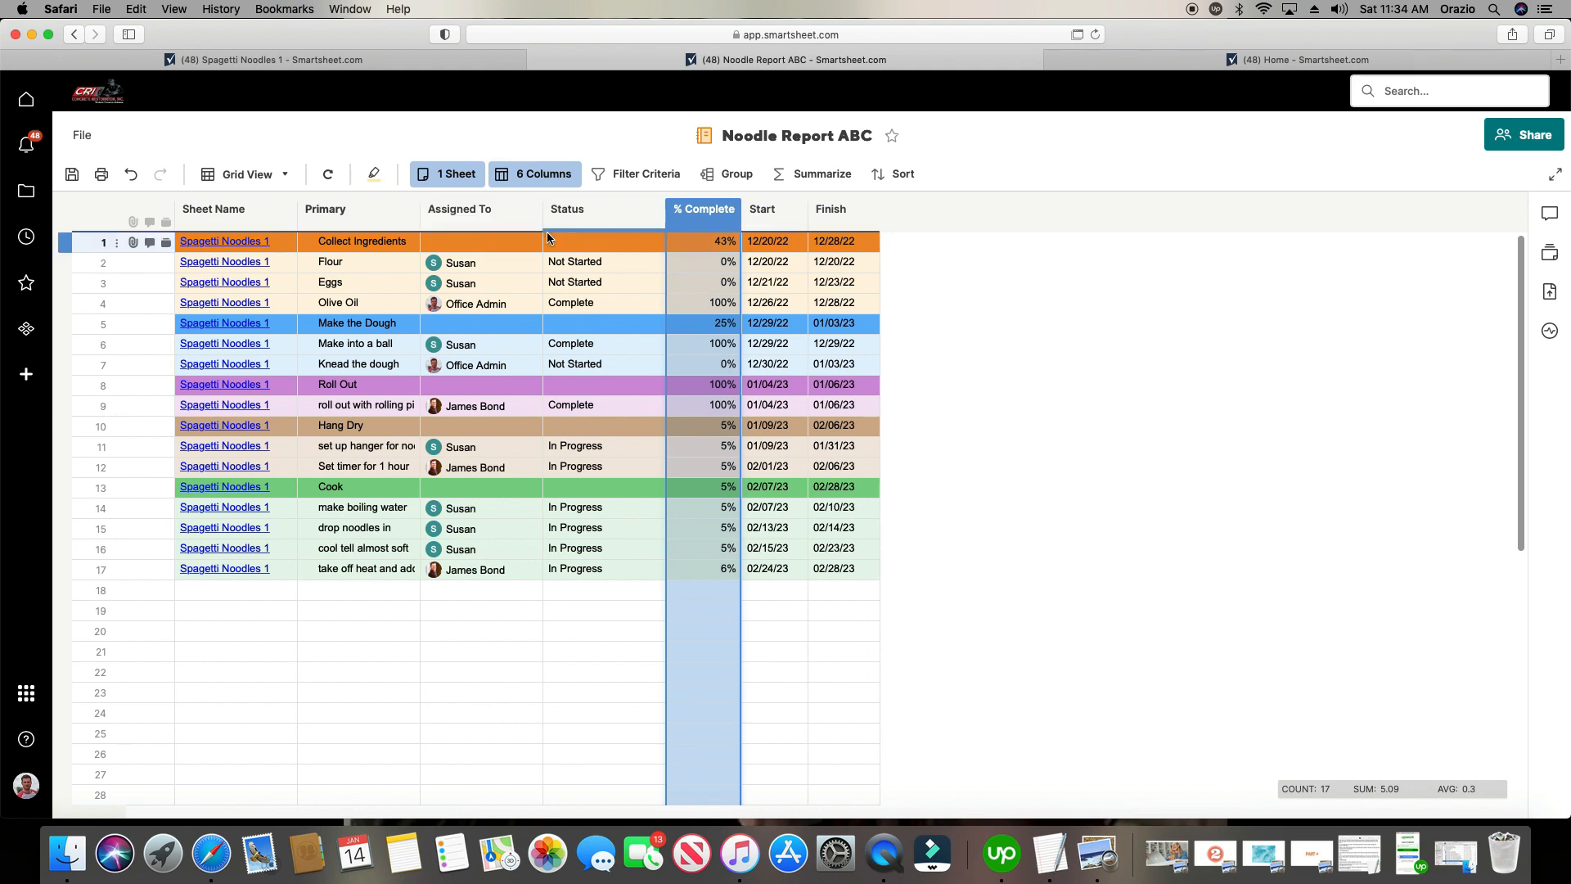
left_click_drag(417, 221, 508, 221)
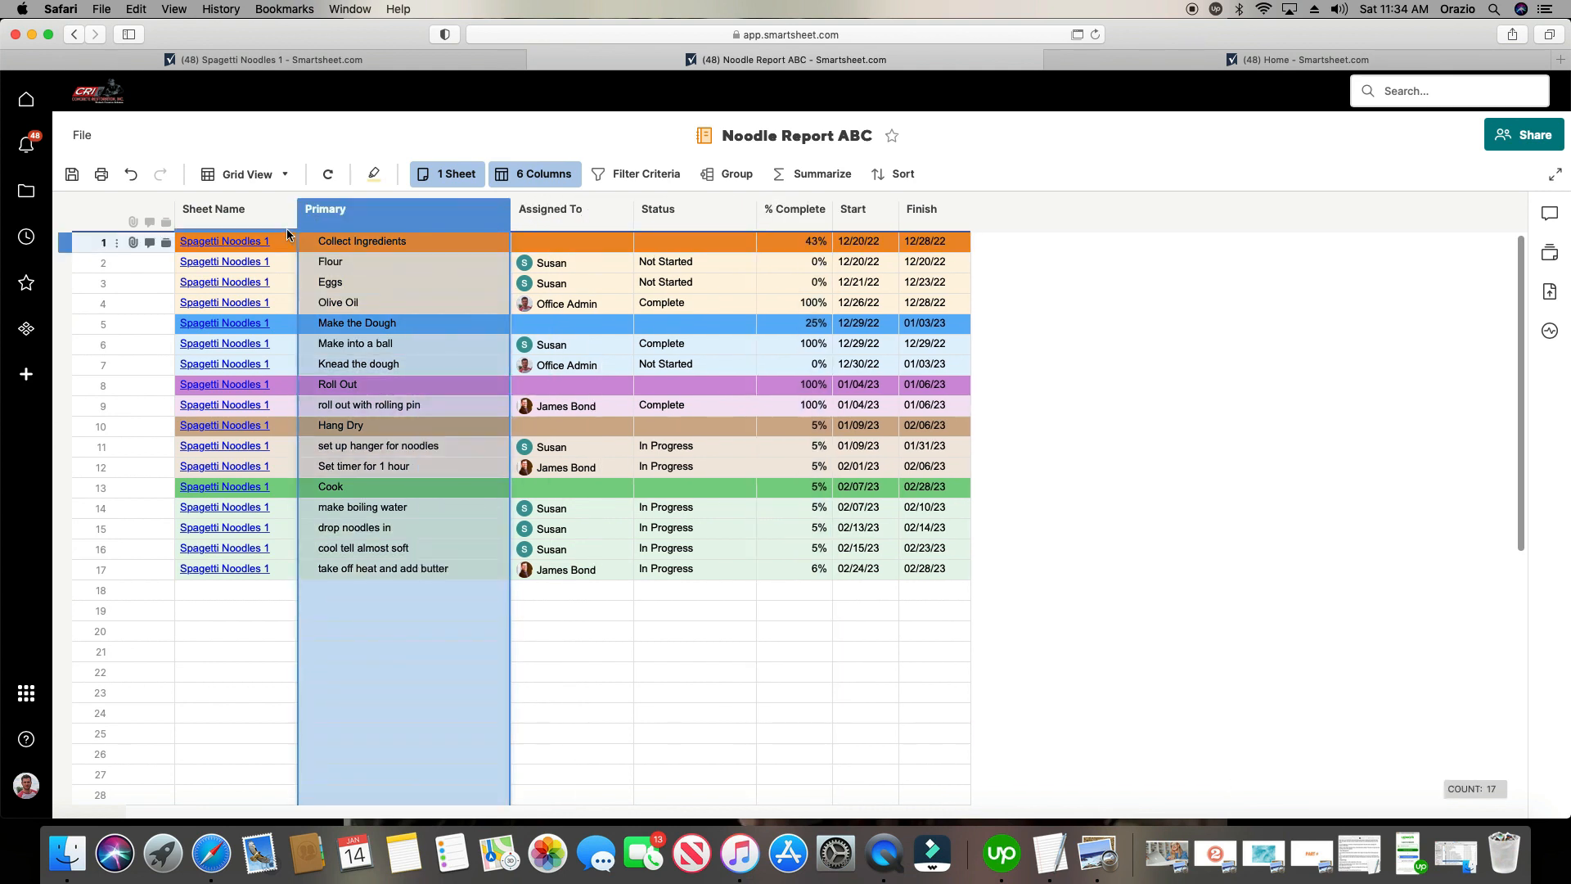
left_click(1186, 460)
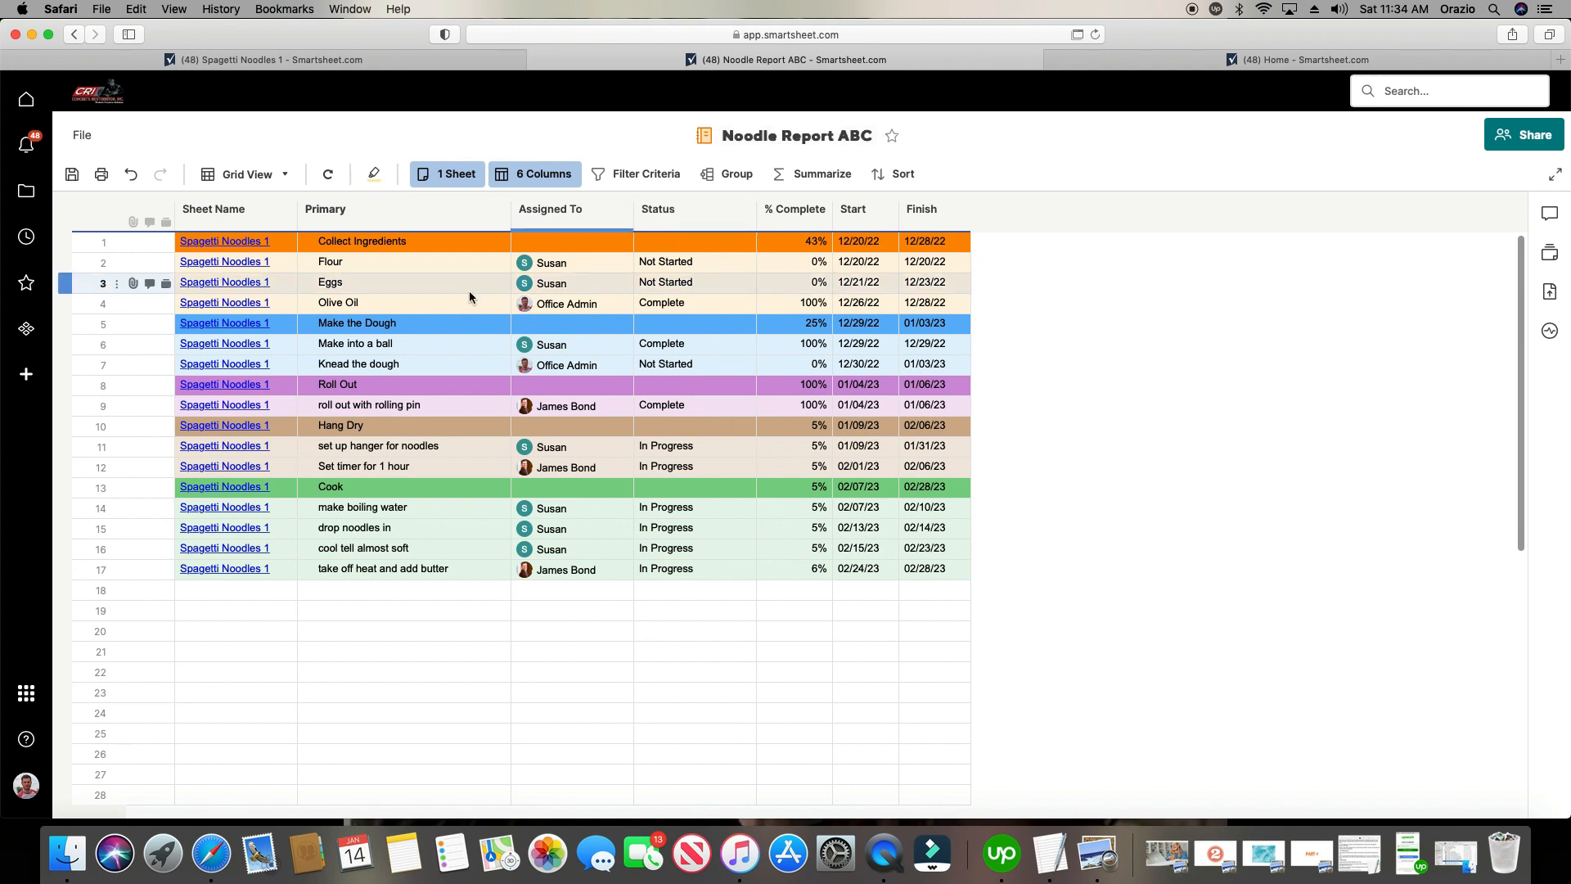
Open the source sheet from the report's Eggs row and return to the report.
left_click(212, 287)
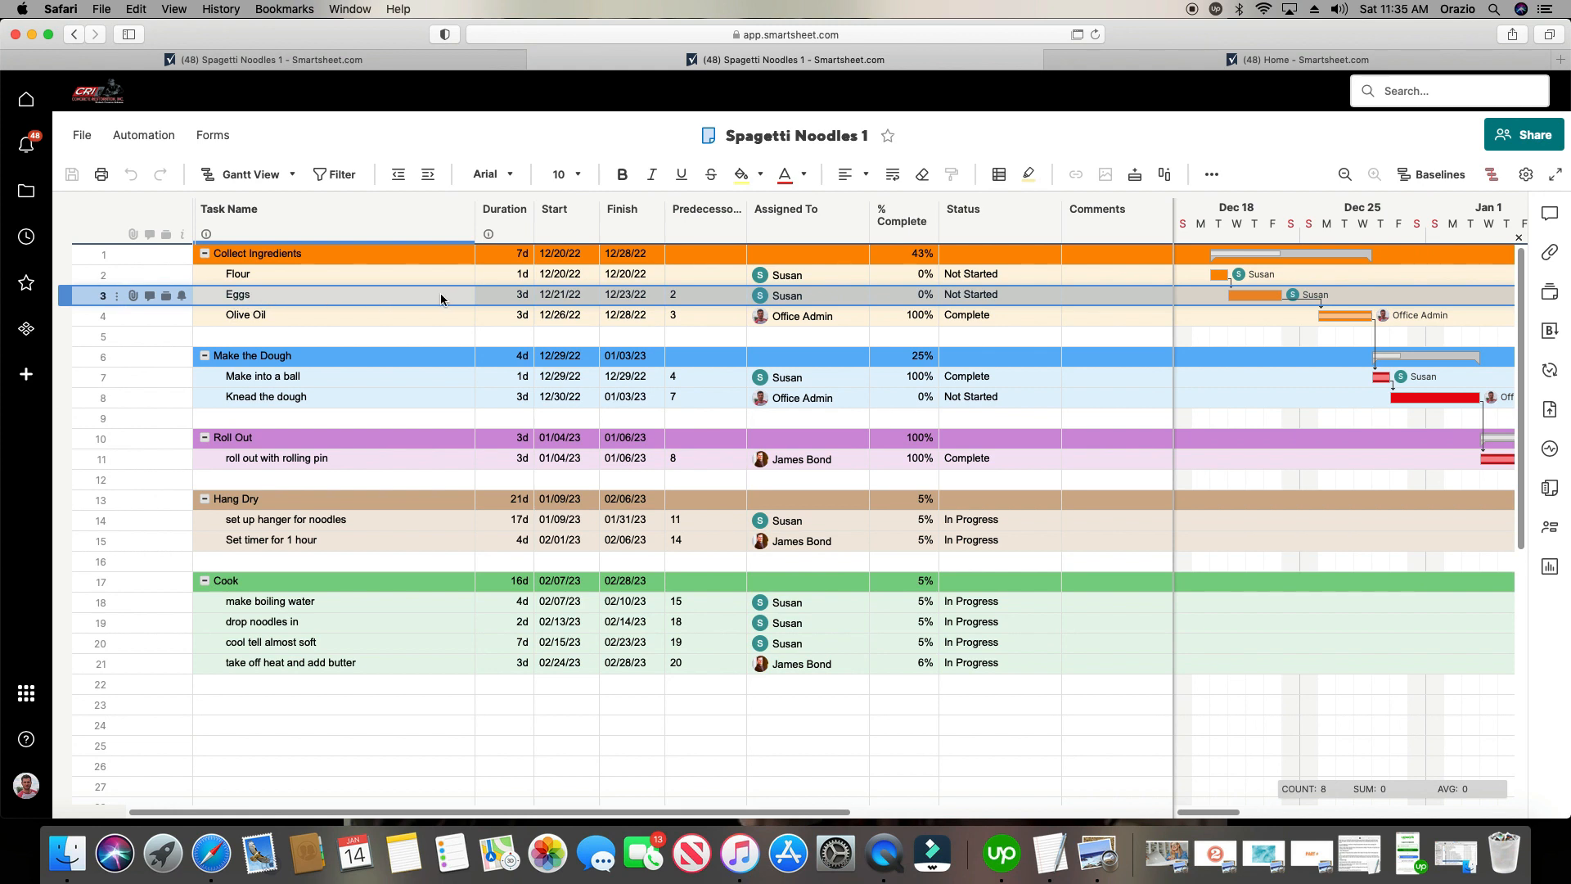
left_click(74, 33)
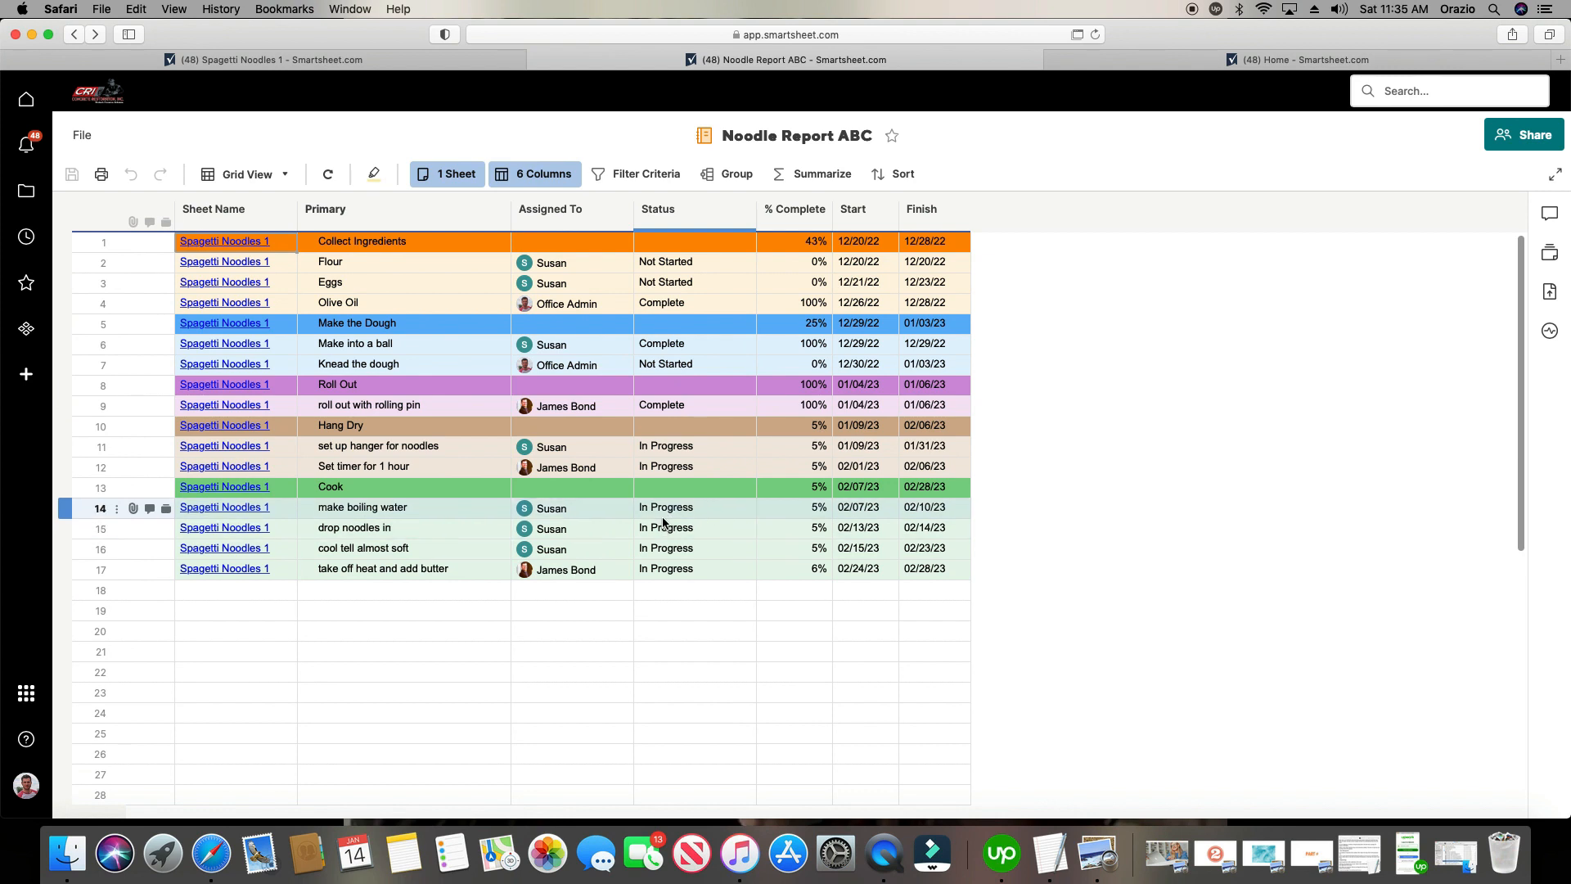
Start a filter condition for the report on the Status field.
left_click(623, 176)
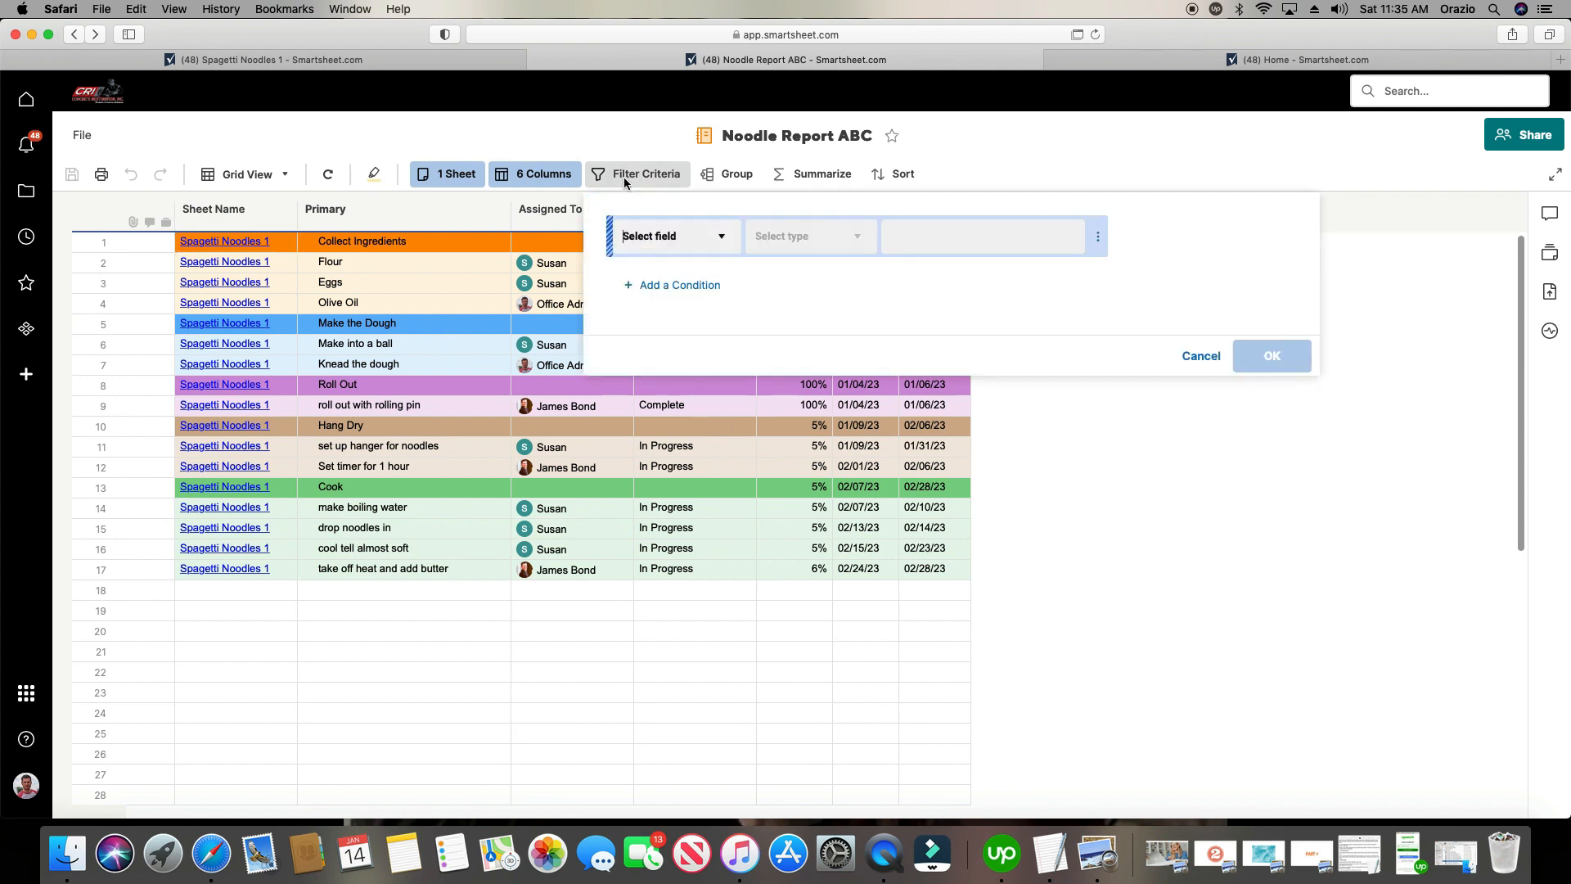
left_click(719, 239)
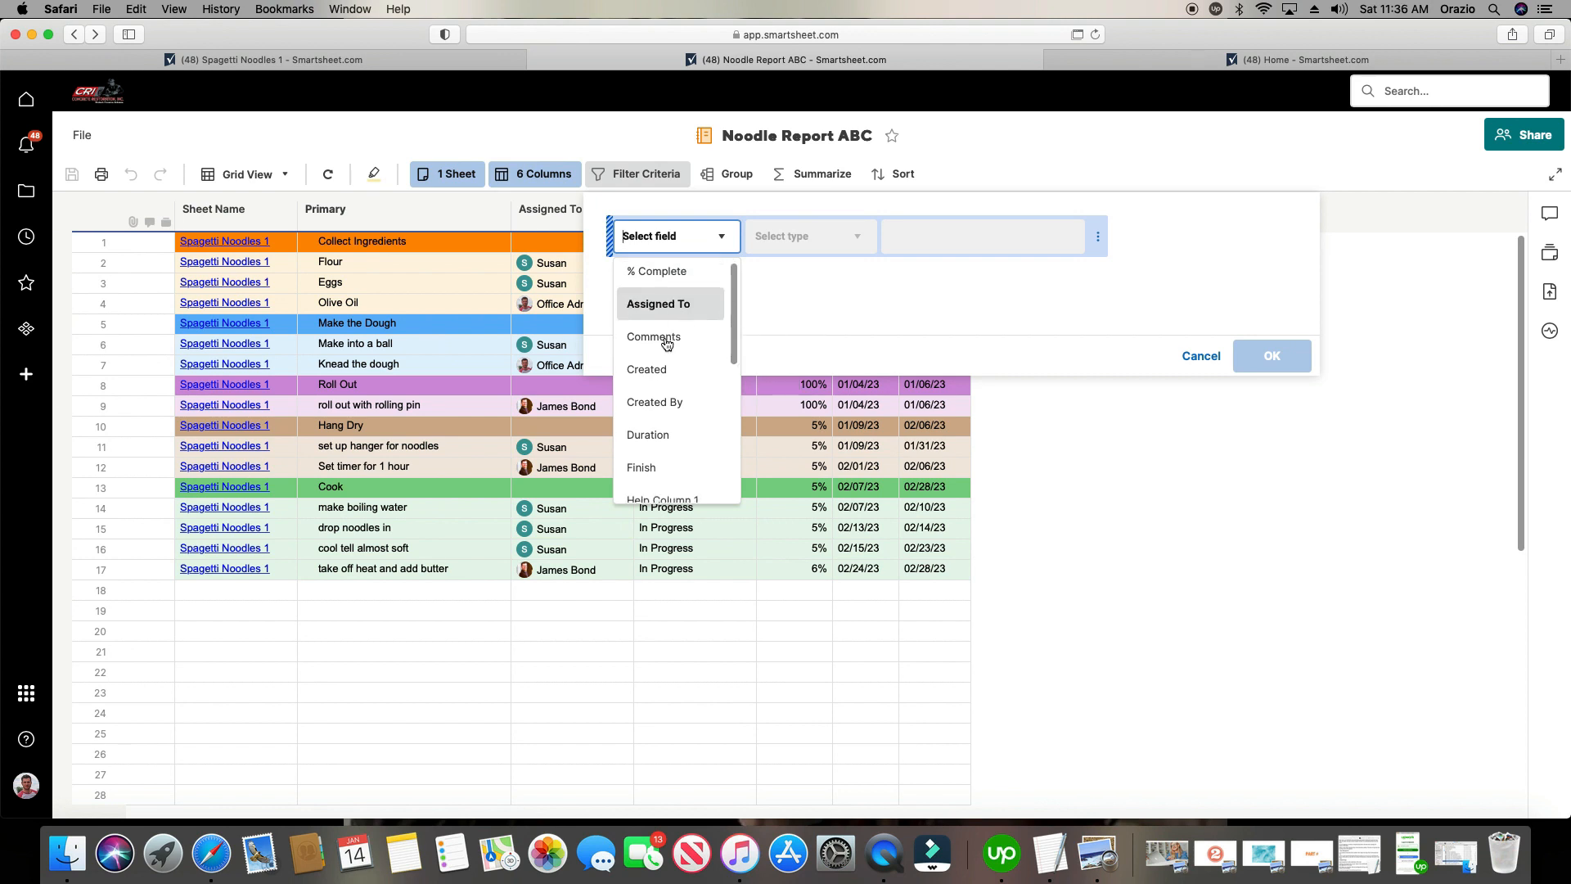
scroll(675, 352, "down", 3)
scroll(665, 393, "down", 2)
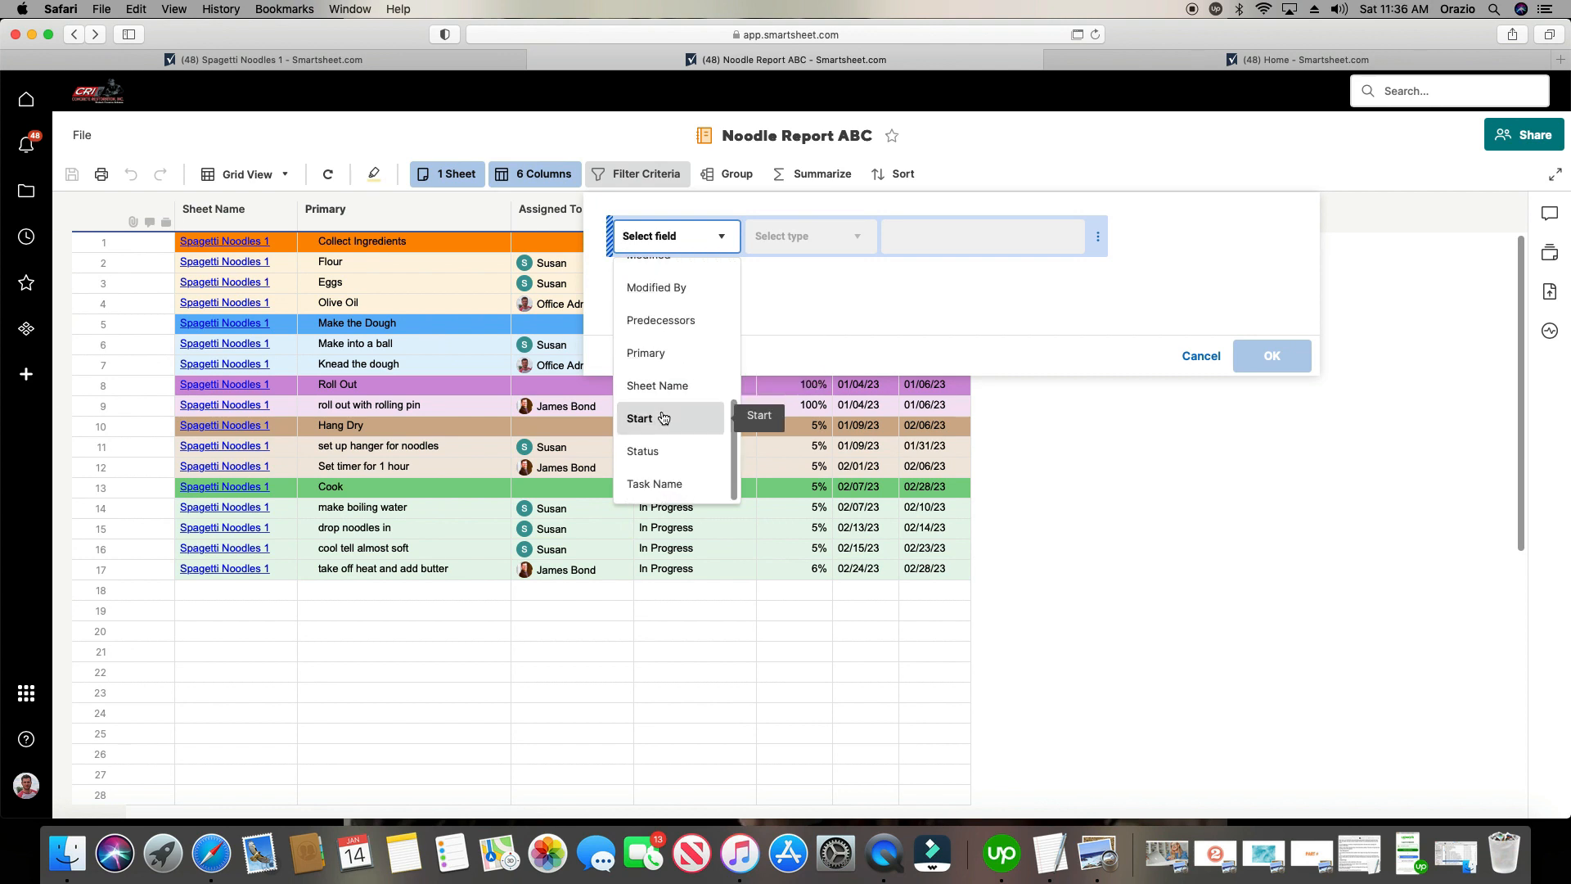
left_click(661, 462)
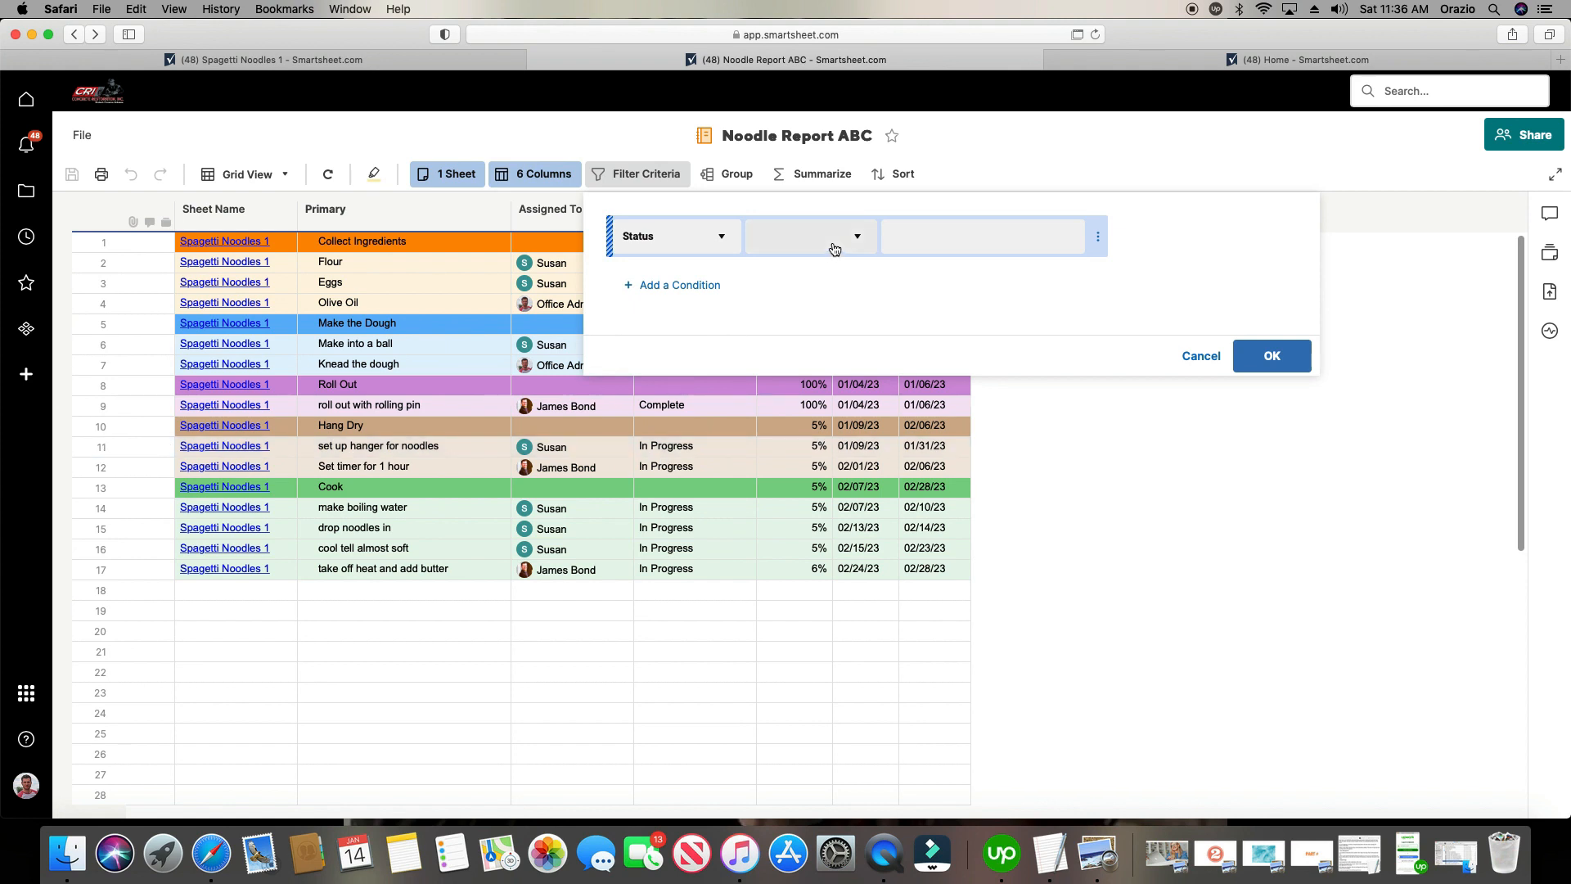
Set the Status condition to is equal to In Progress and apply the filter.
left_click(846, 243)
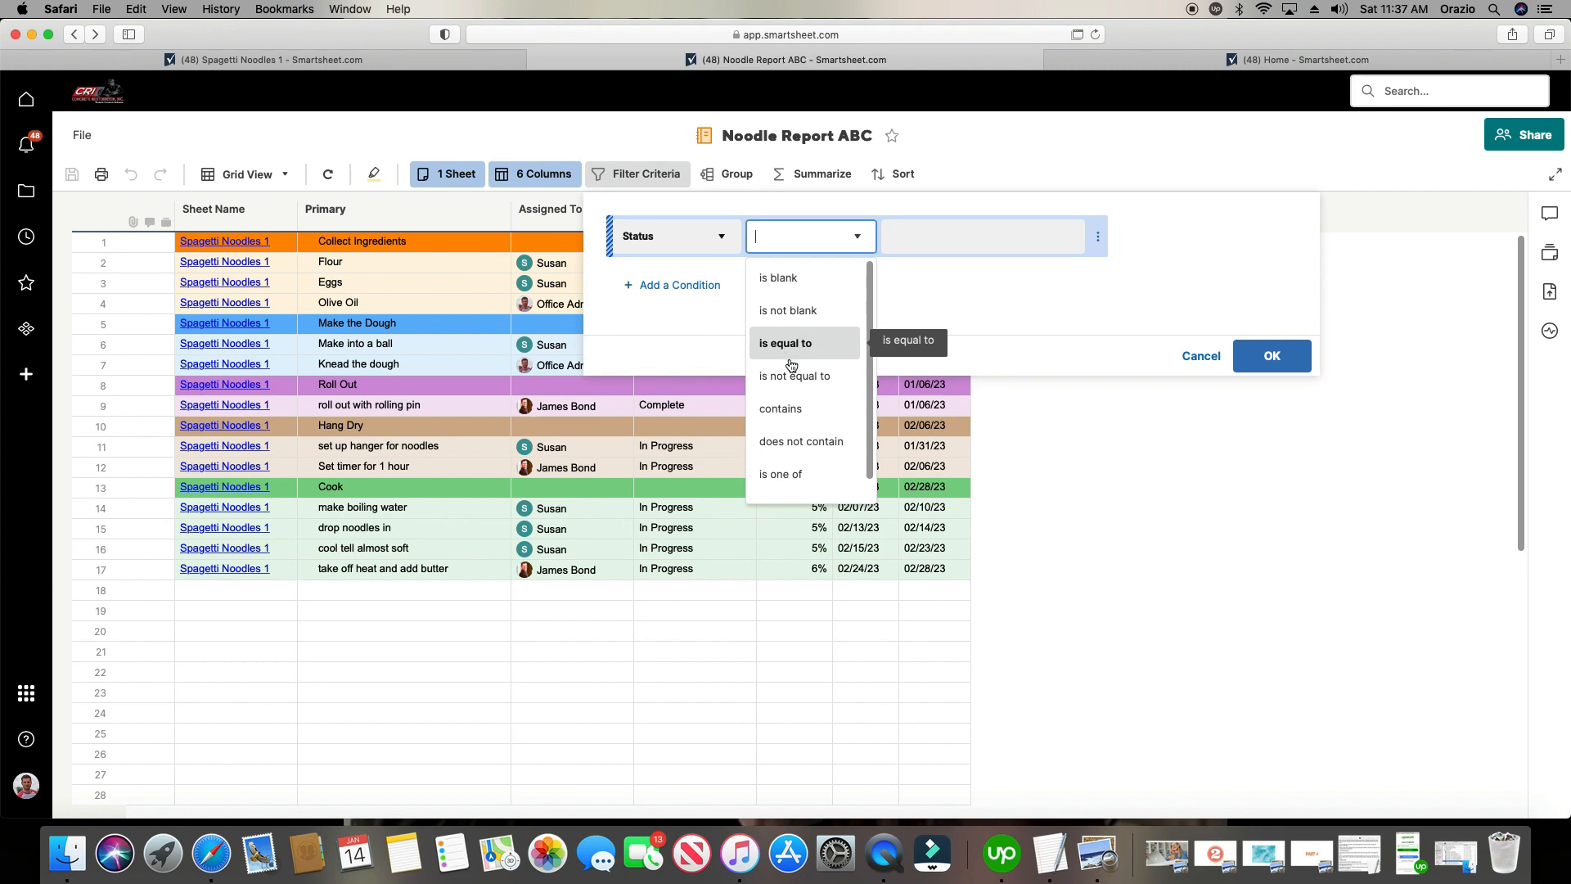
scroll(826, 393, "down", 1)
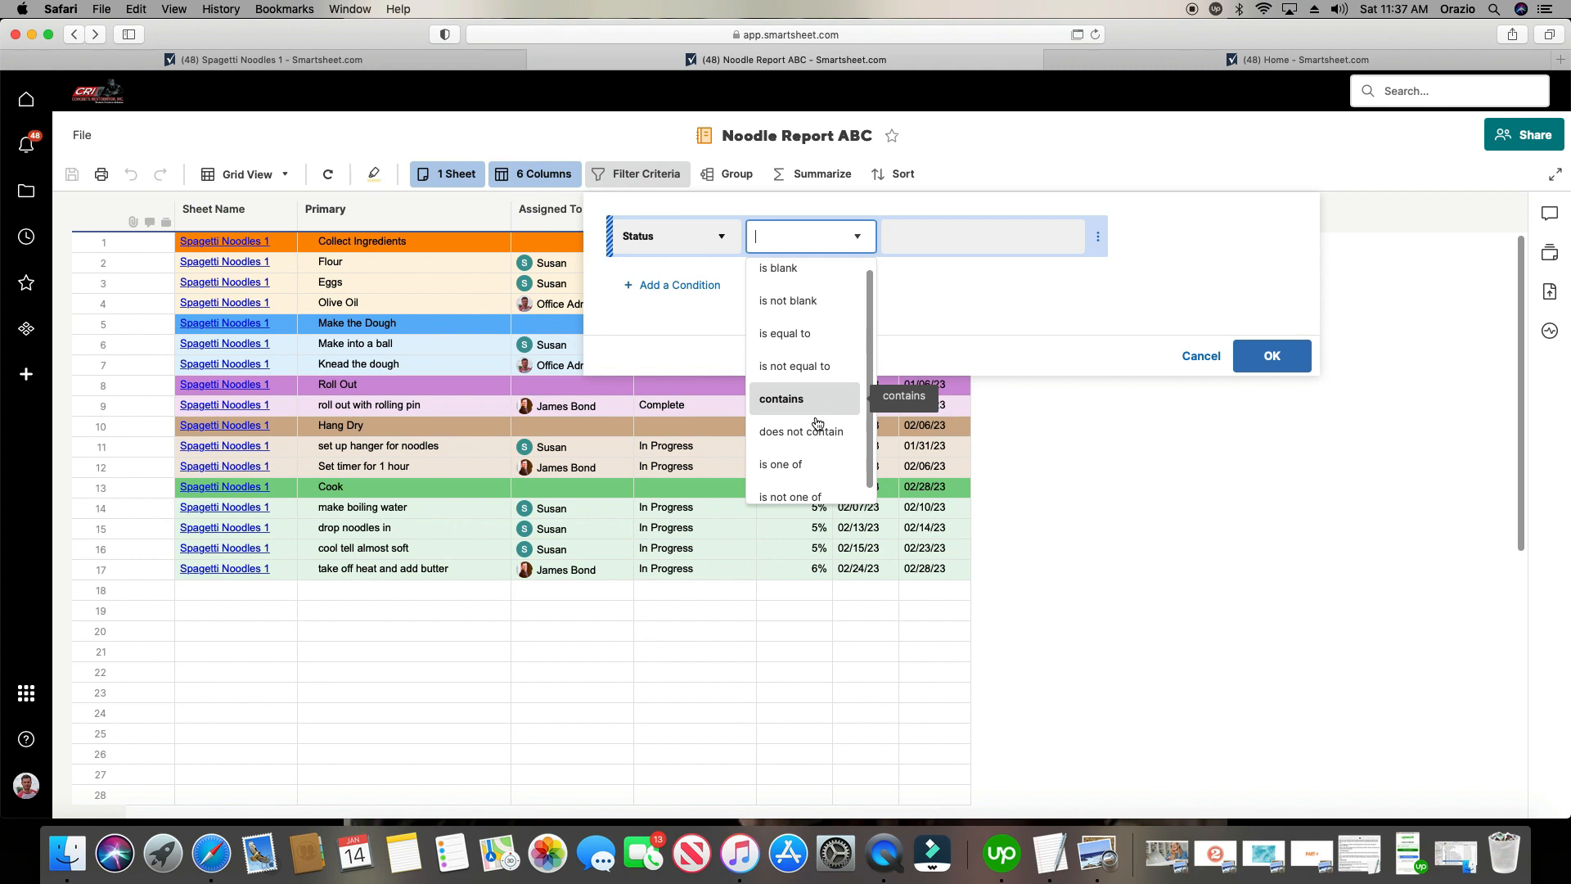
scroll(816, 435, "down", 1)
scroll(817, 435, "down", 1)
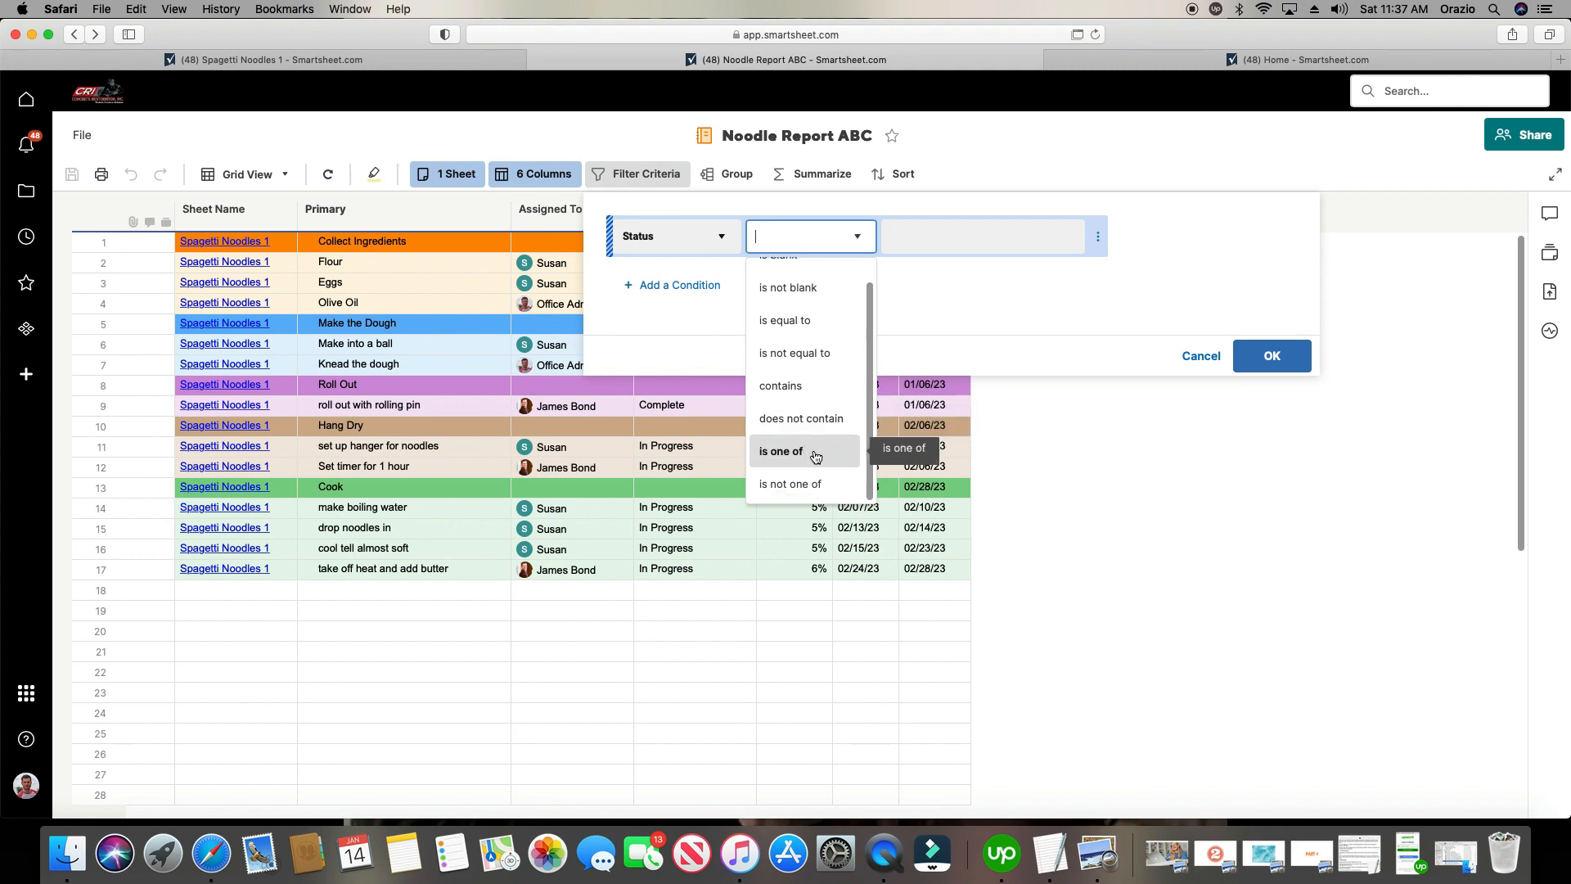
scroll(803, 442, "up", 1)
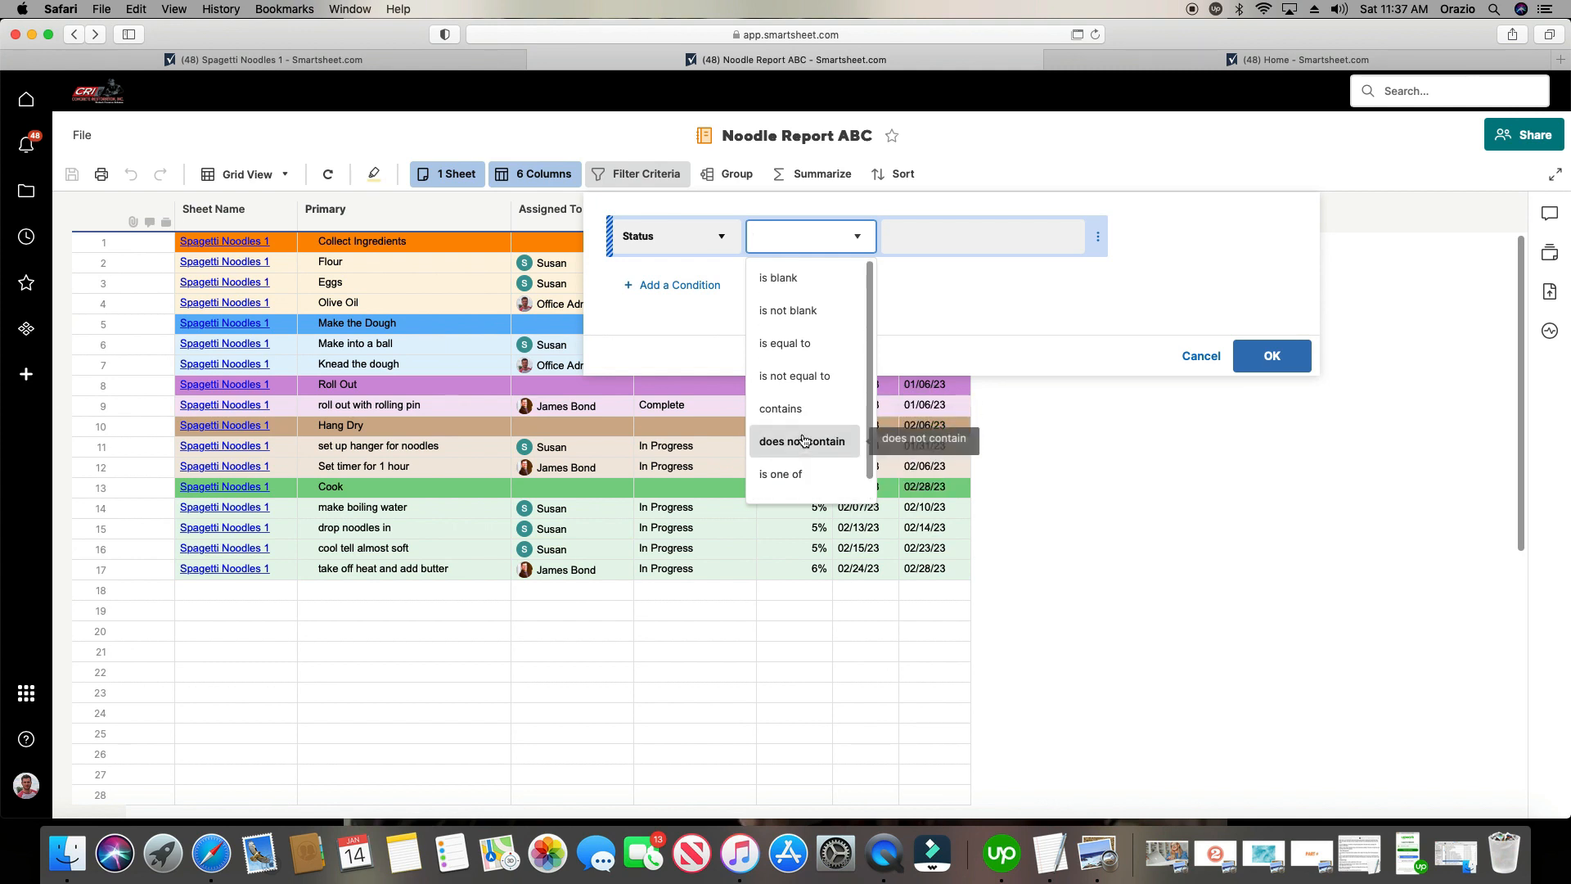
left_click(818, 351)
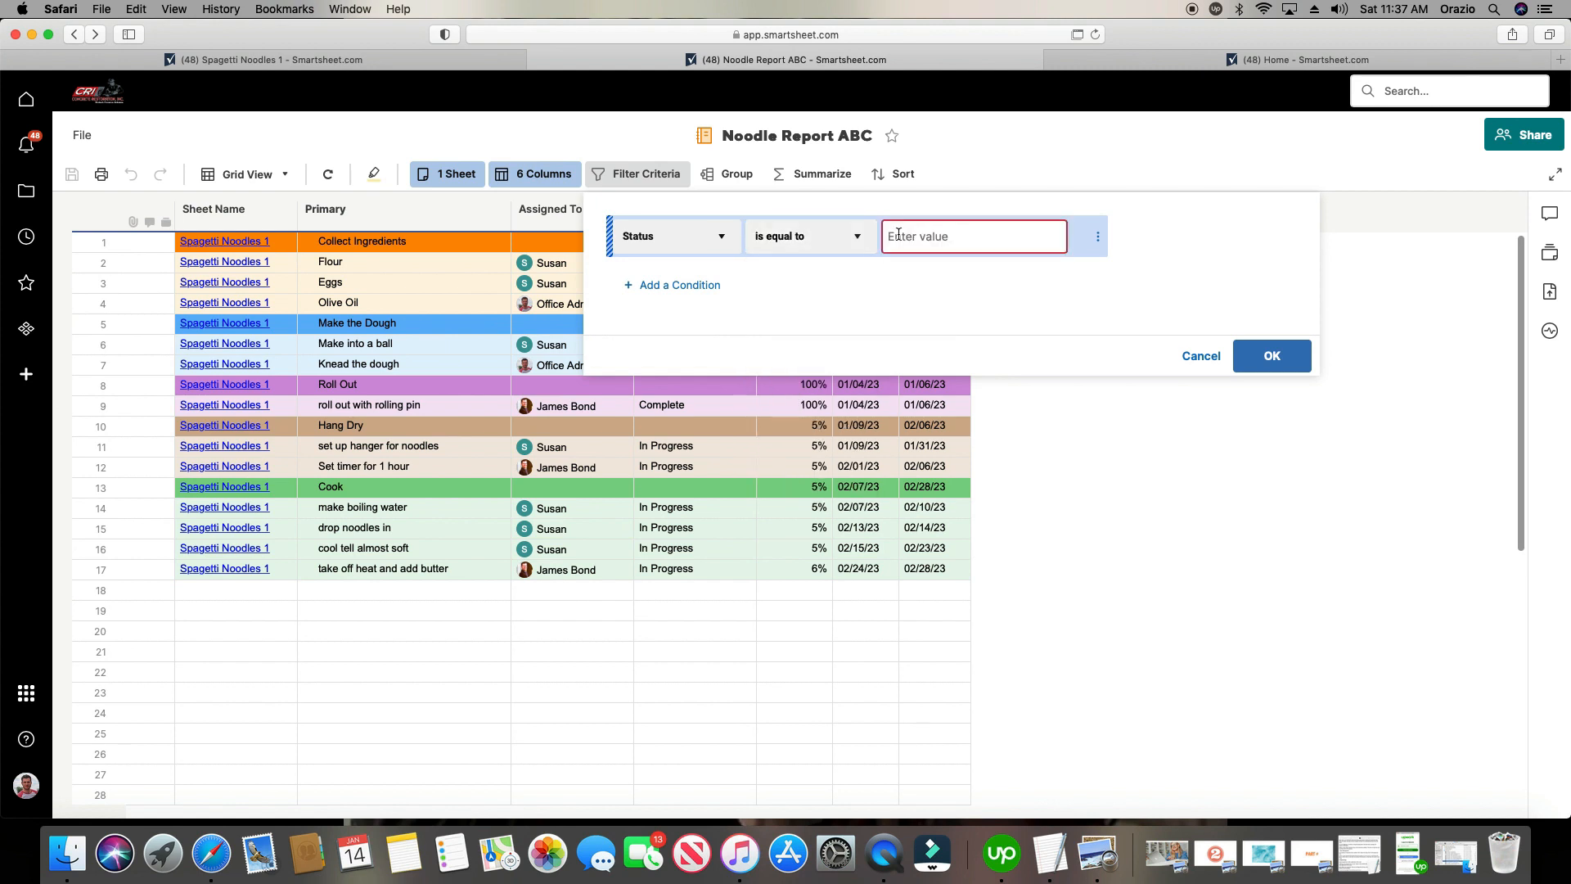
left_click(914, 238)
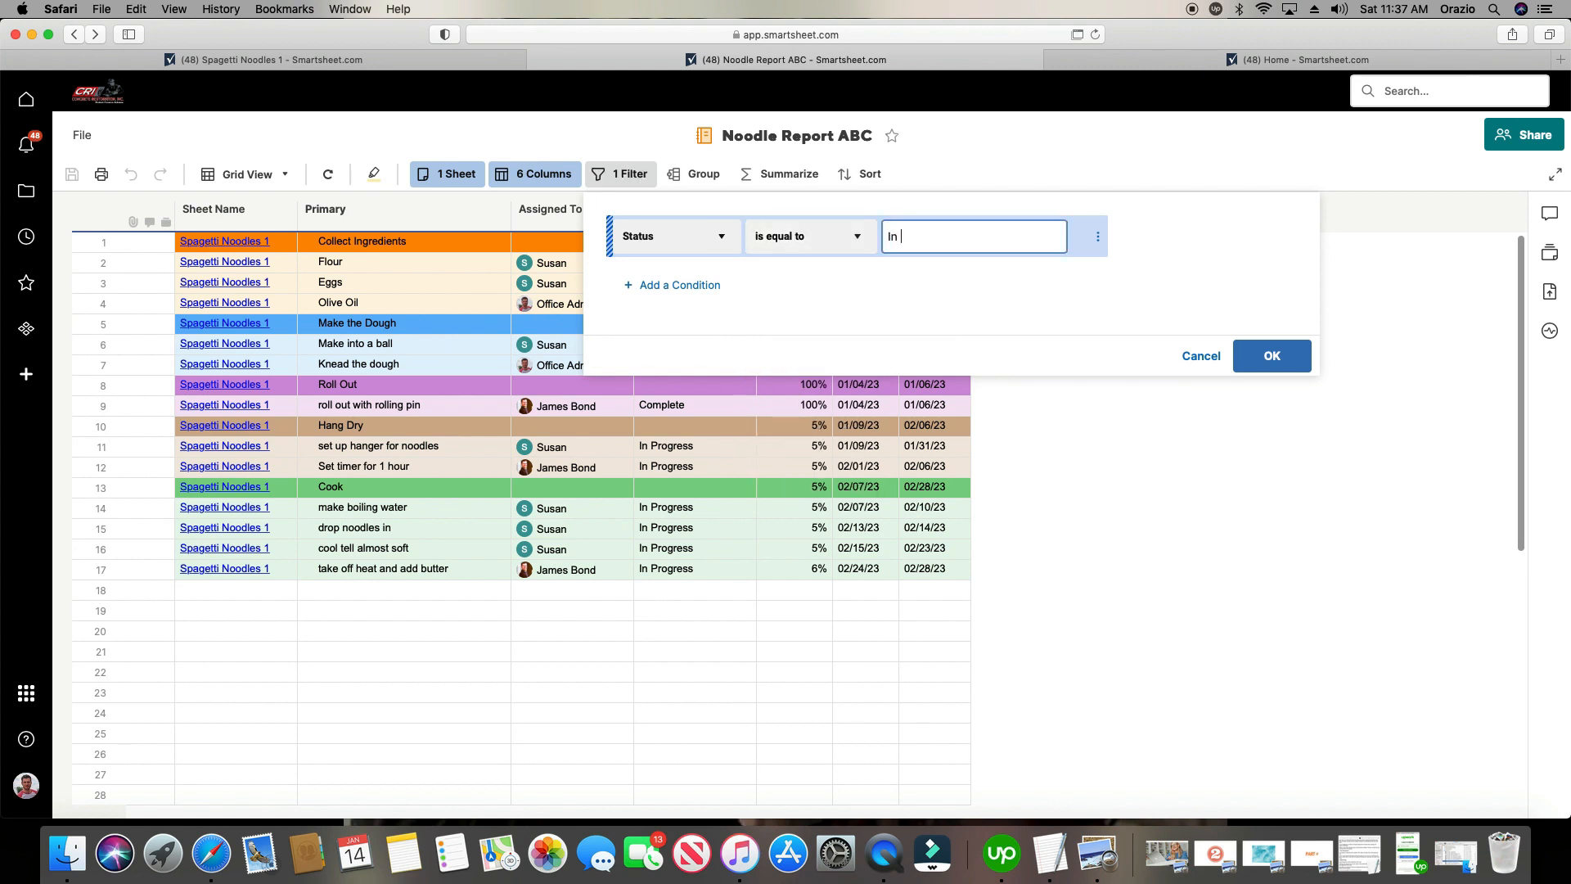
type("In Progress")
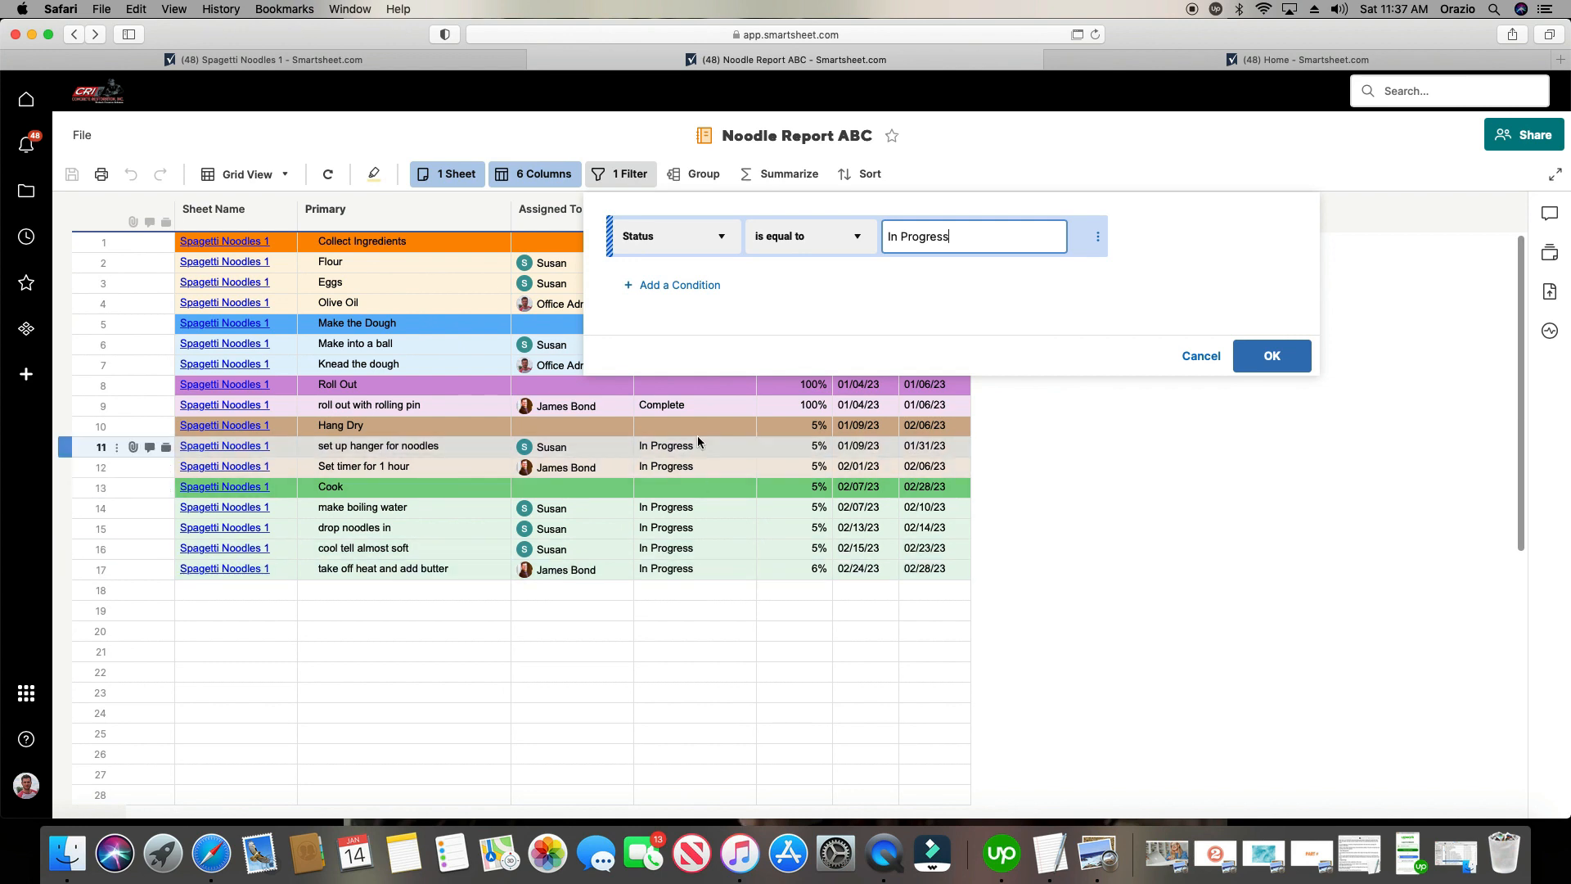
left_click(1273, 356)
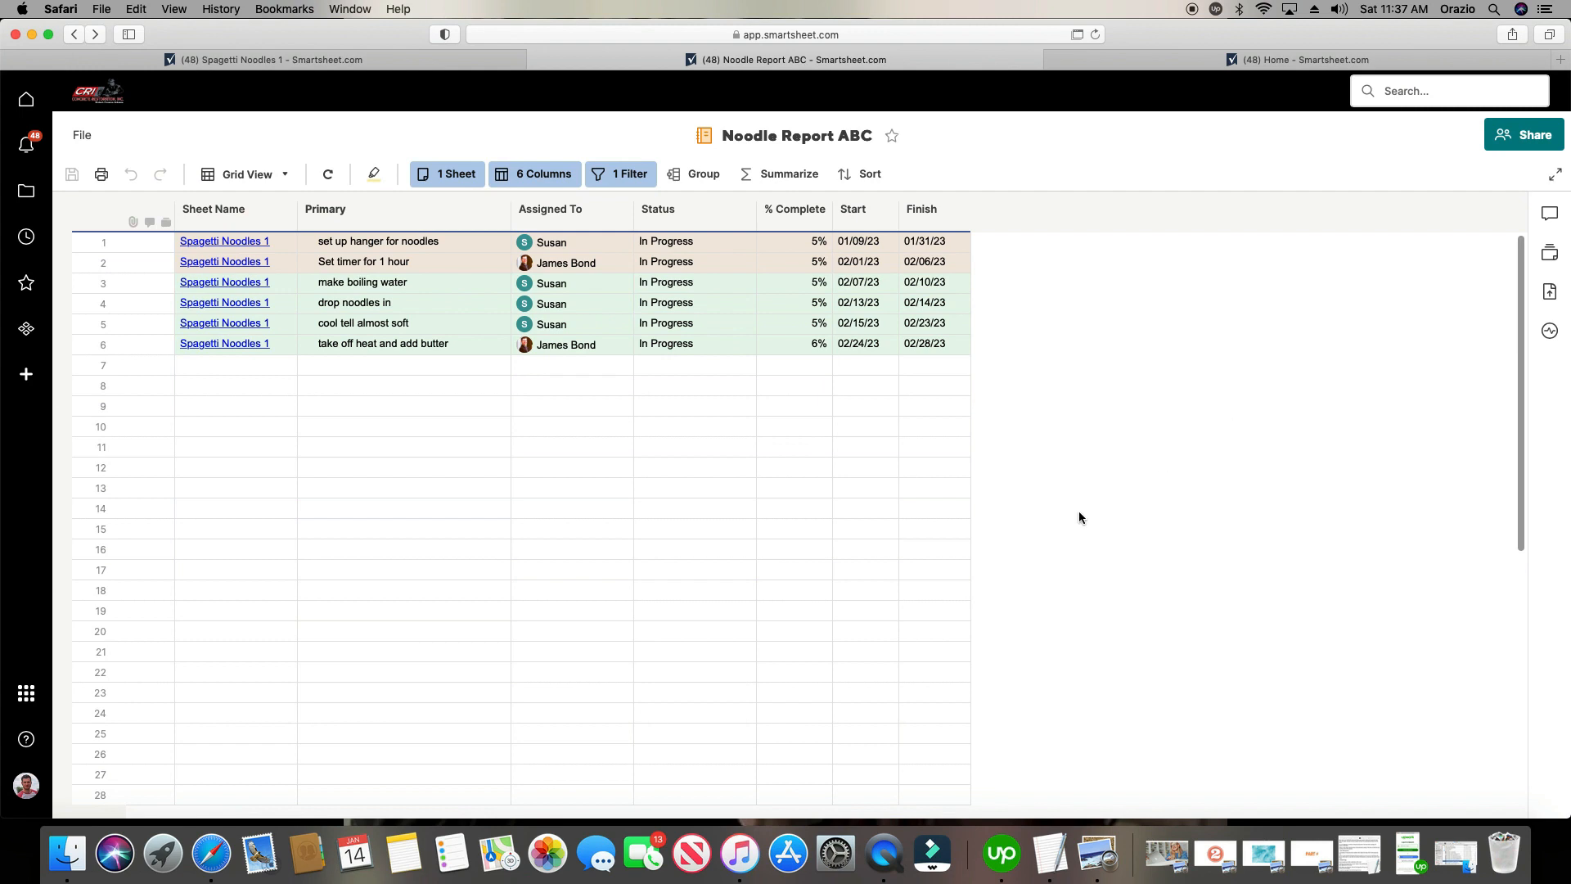
Try the Status filter with the misspelled value In Progresss and apply it.
left_click(621, 175)
left_click(962, 235)
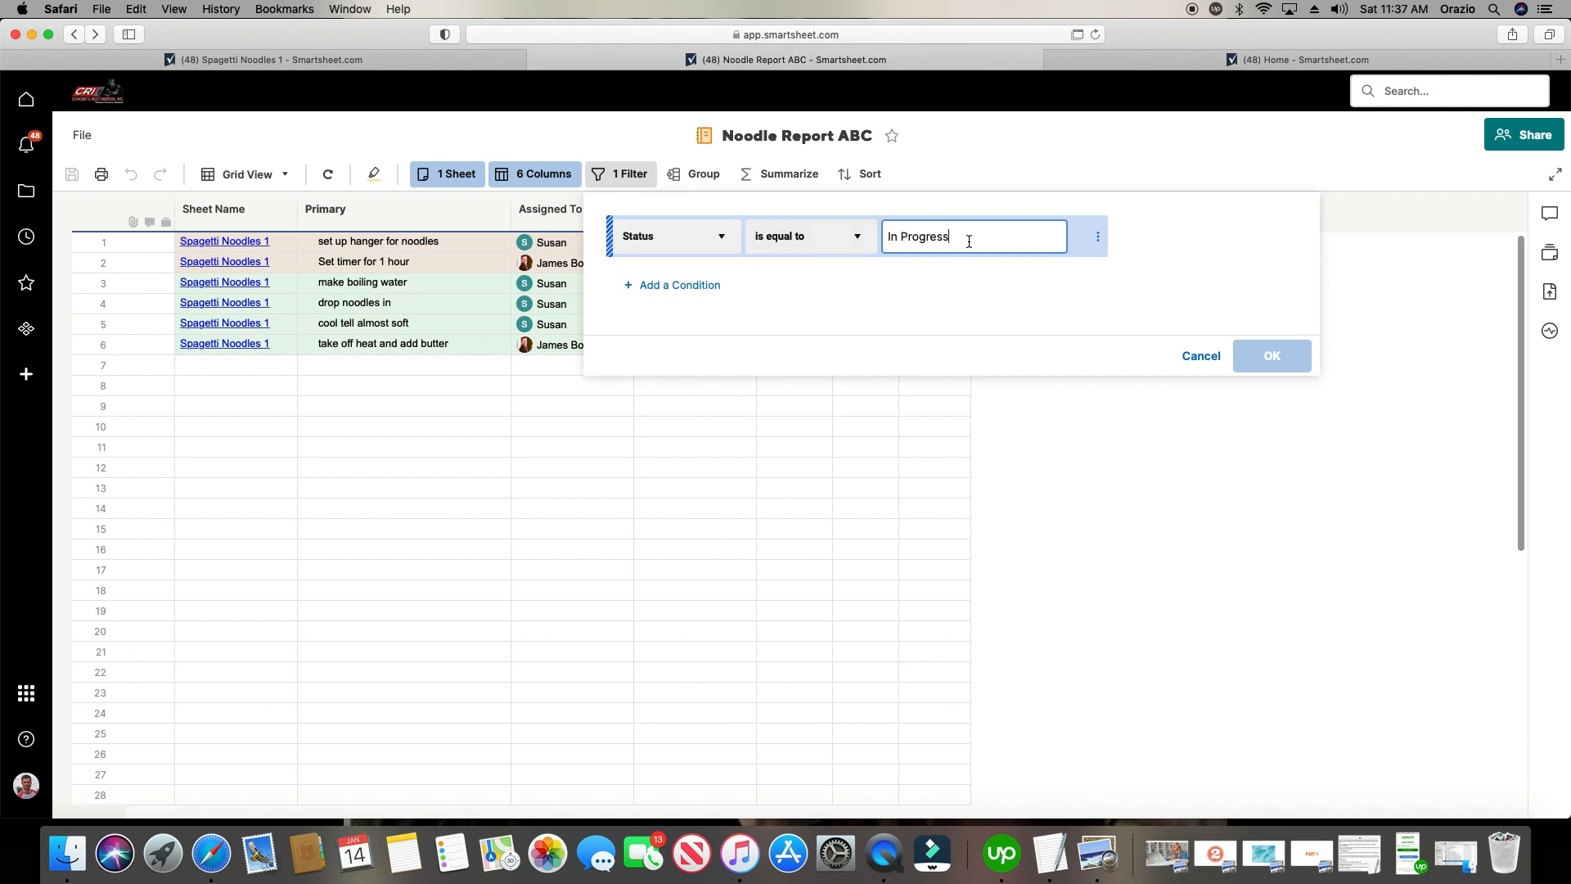
type("s")
key("BackSpace")
left_click(1273, 355)
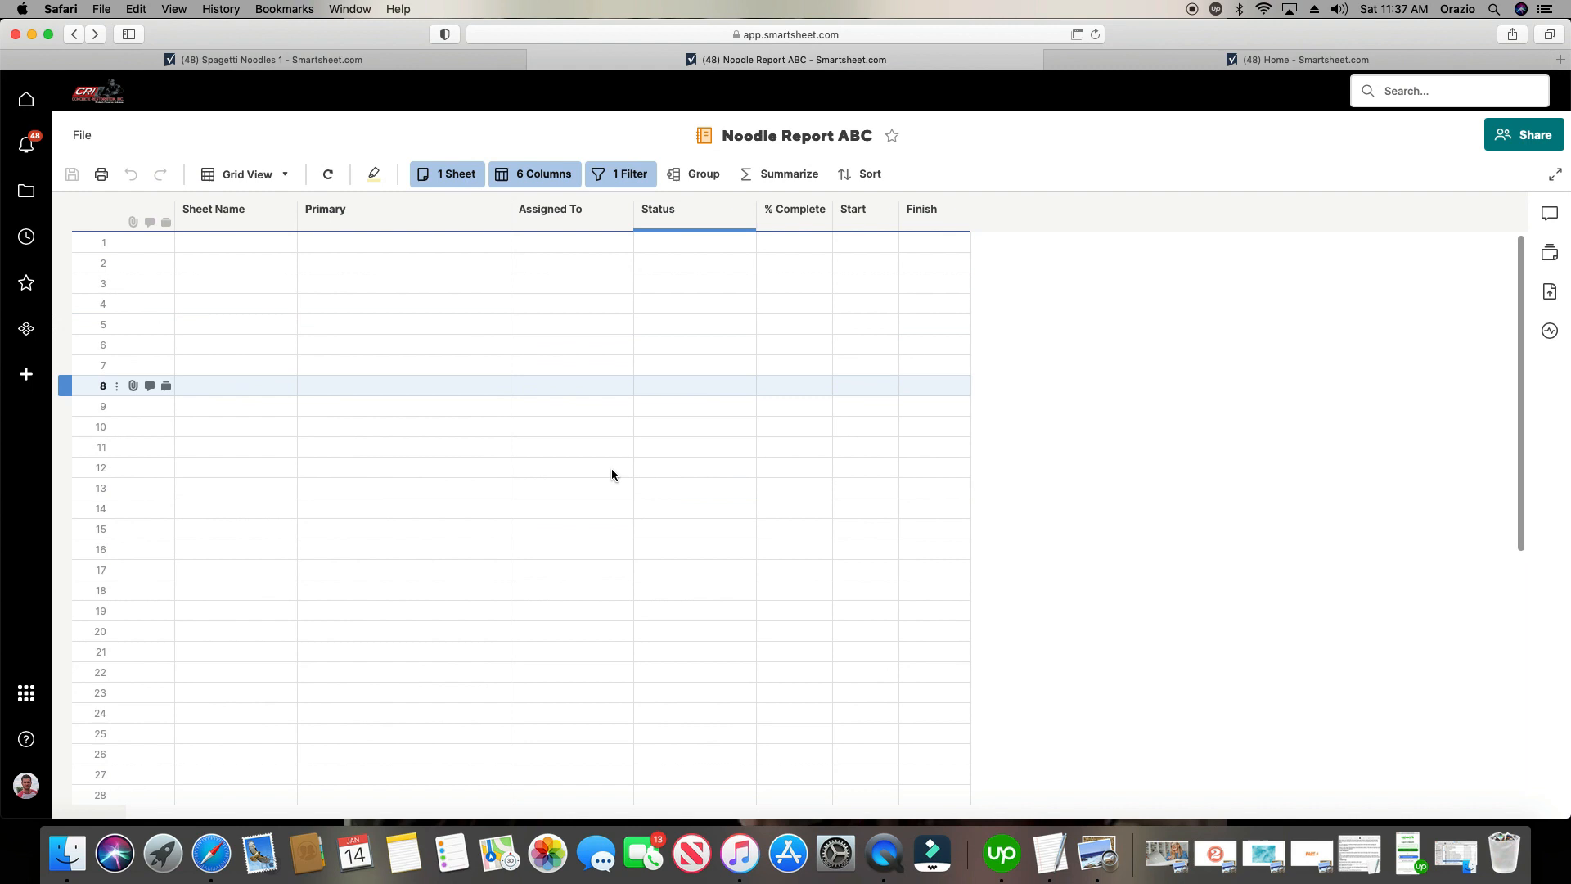
Change the Status condition to contains In and apply the filter.
left_click(603, 175)
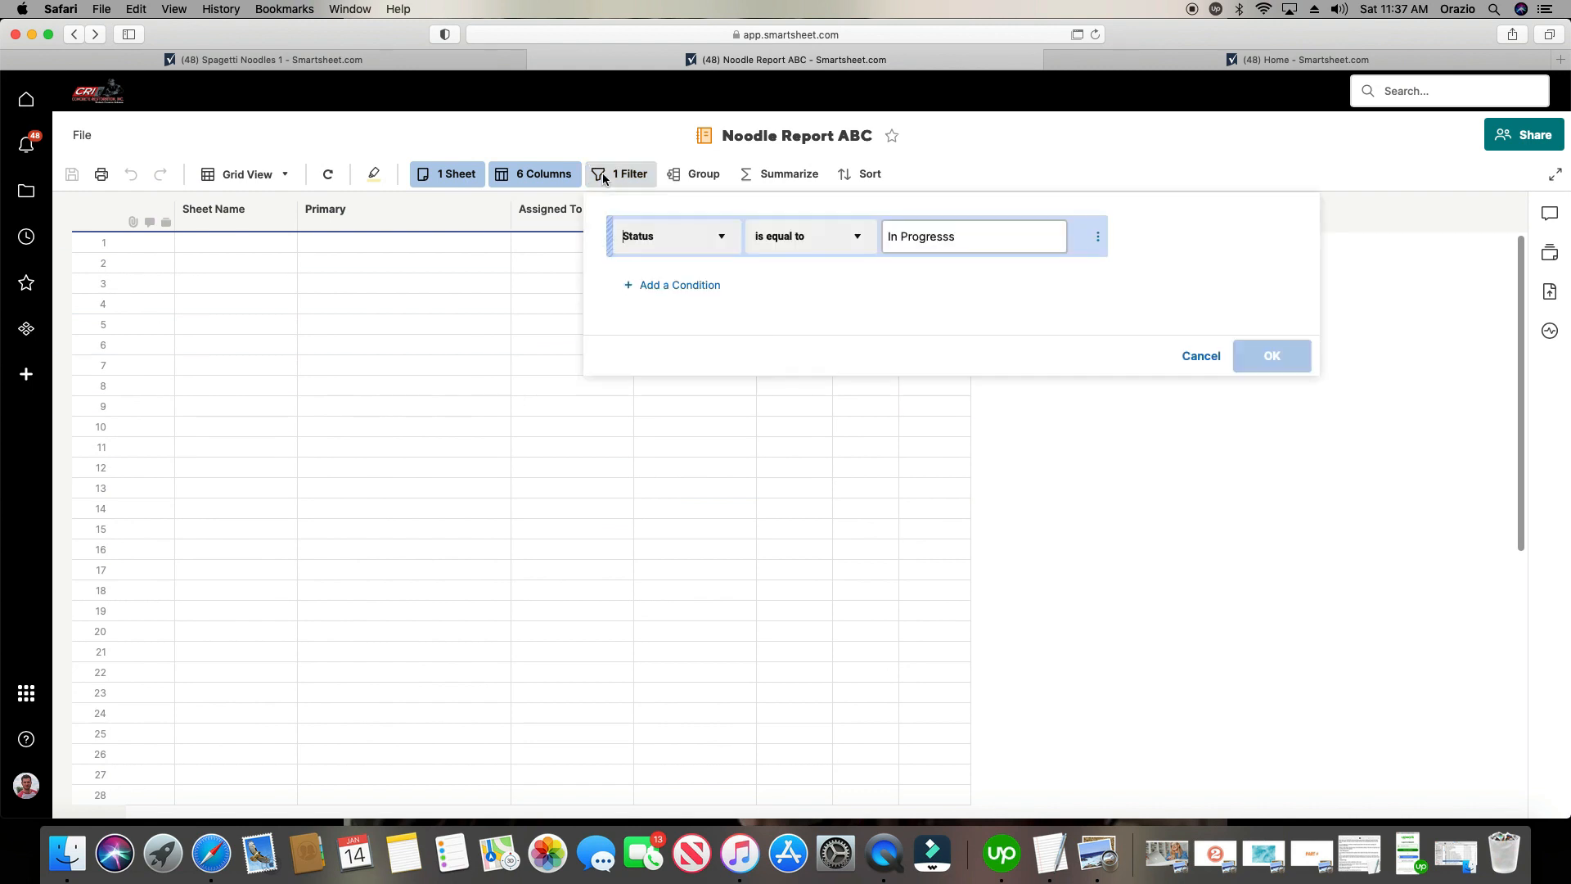
left_click(853, 237)
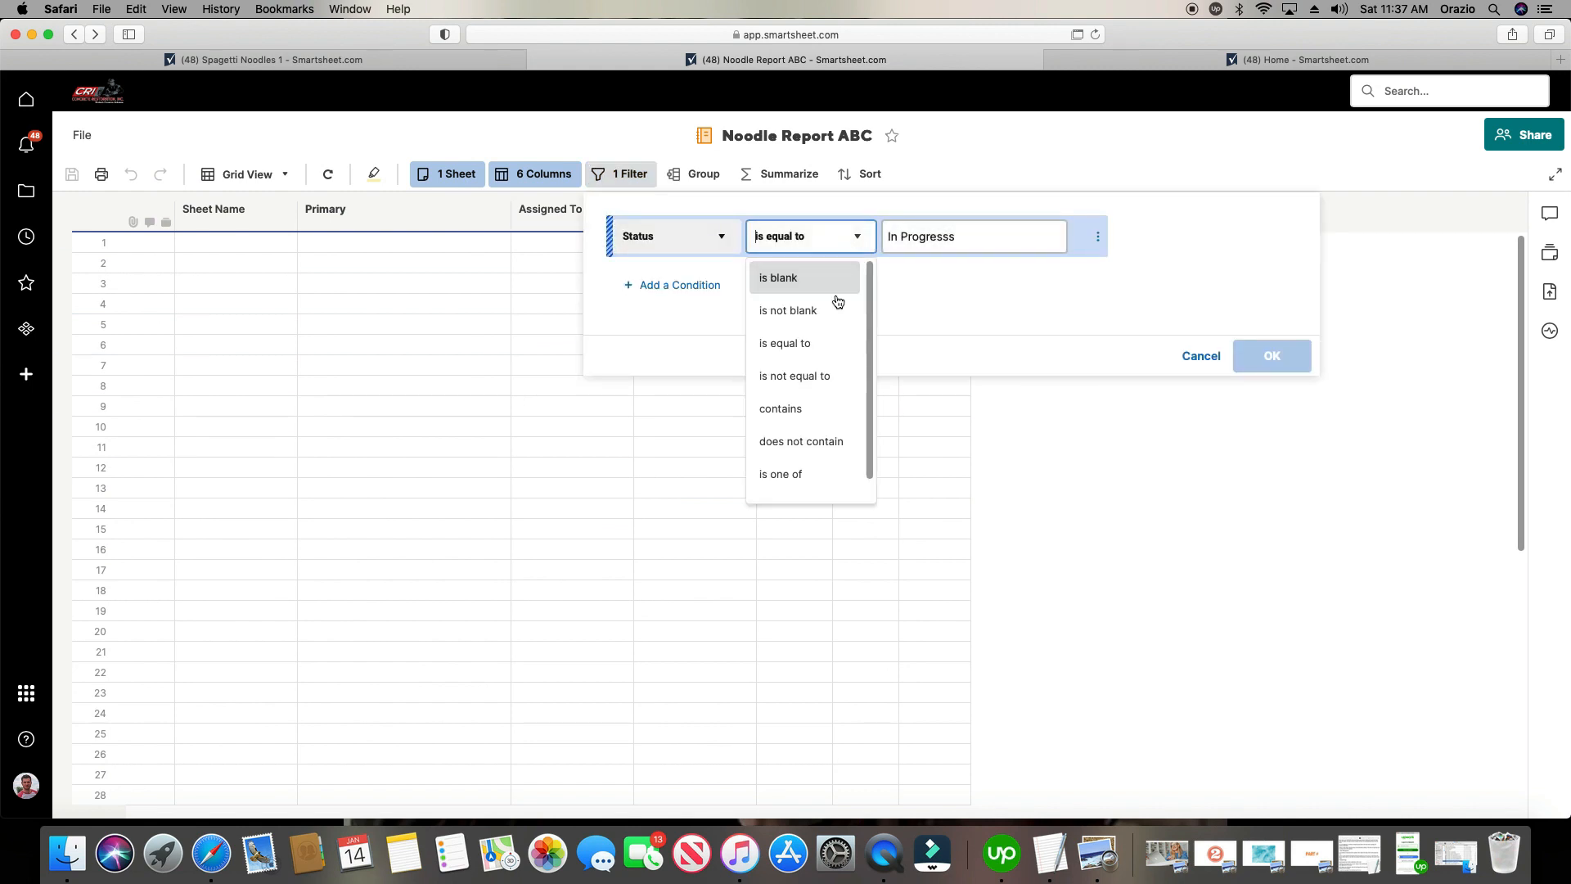
left_click(810, 417)
left_click(936, 243)
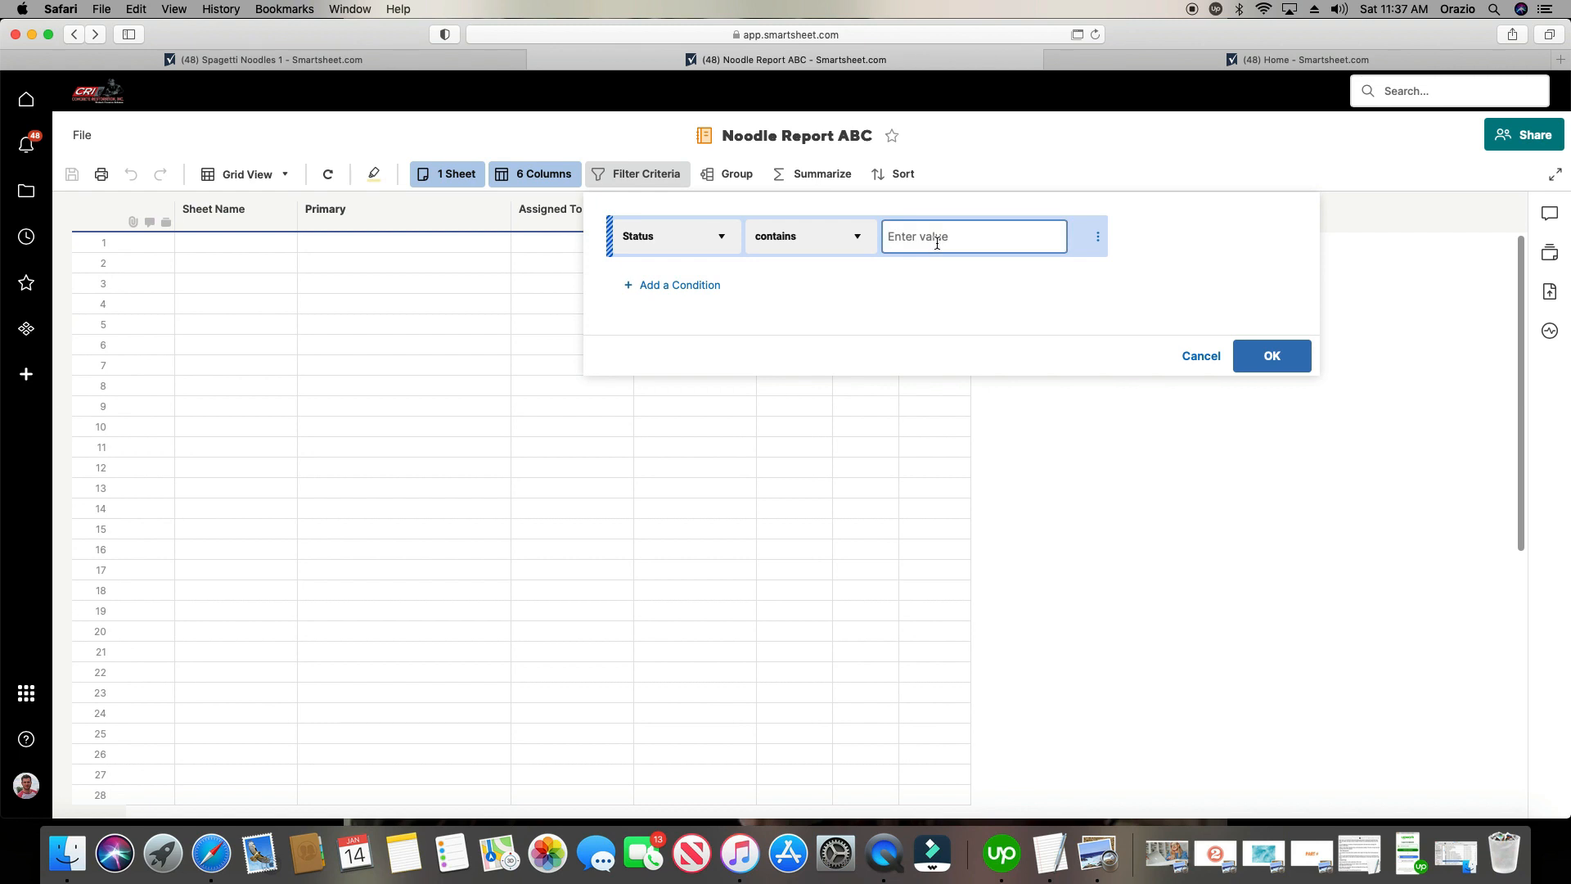
type("In")
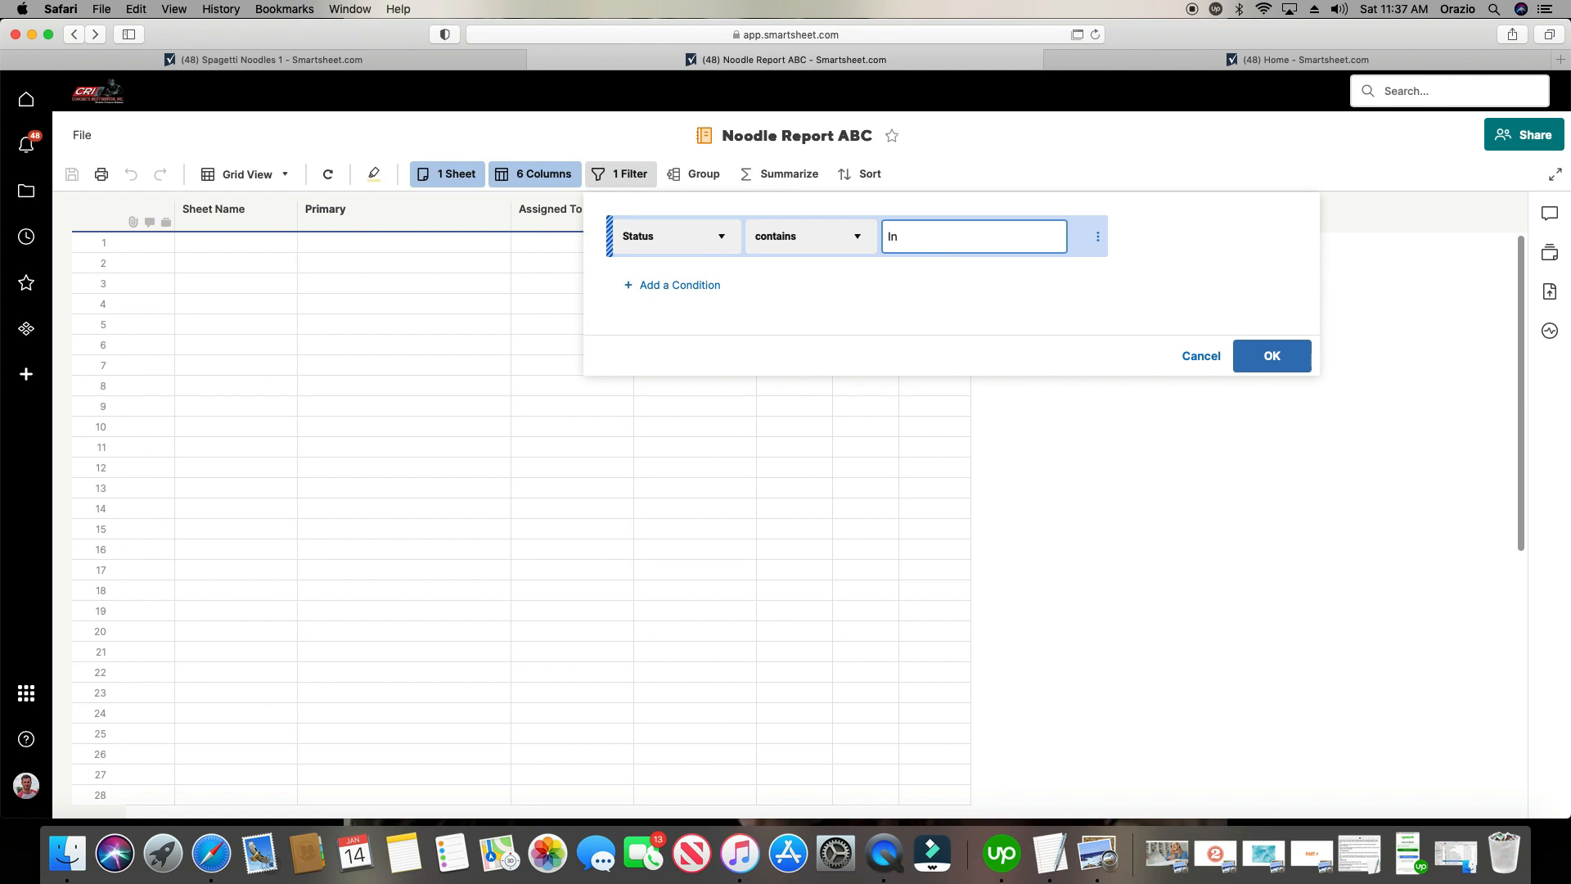
left_click(1275, 360)
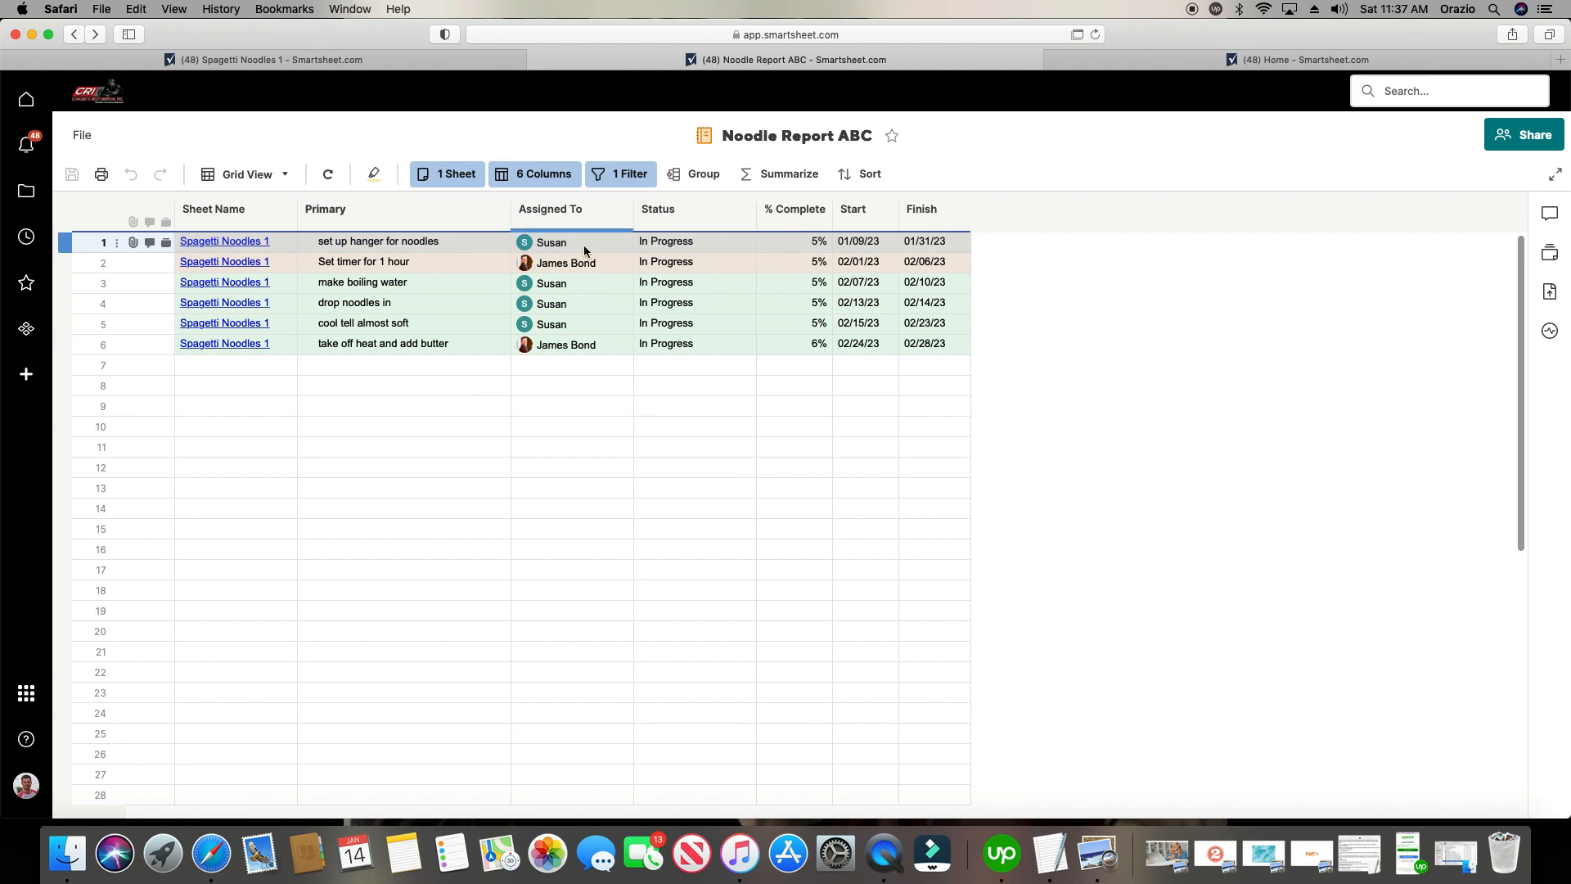
Add a second filter condition on the Assigned To field below the Status condition.
left_click(599, 176)
left_click(840, 238)
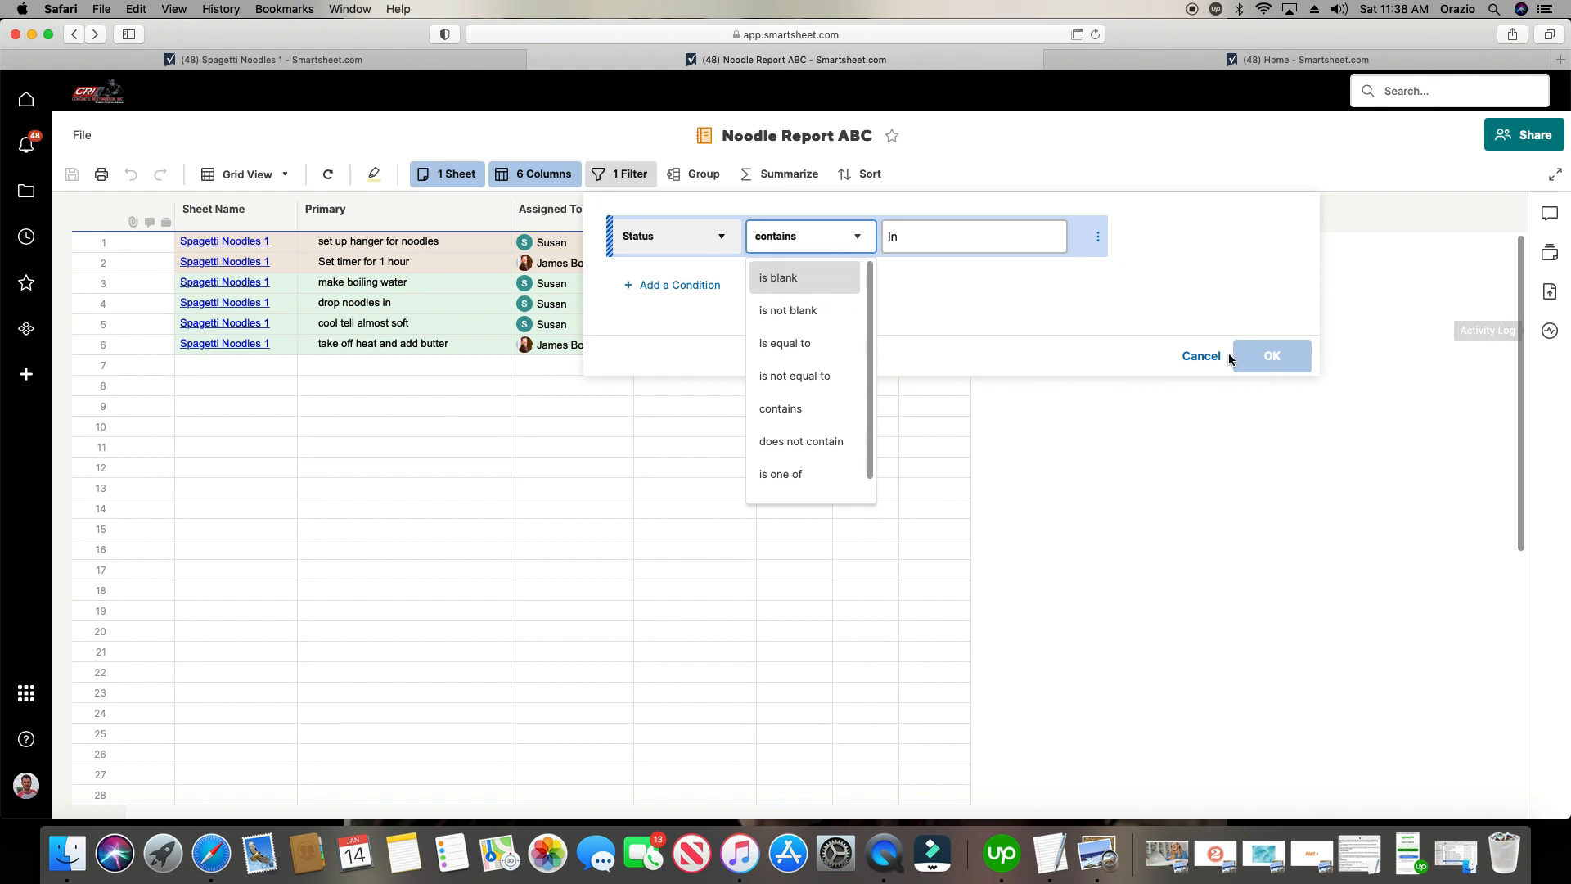
left_click(959, 285)
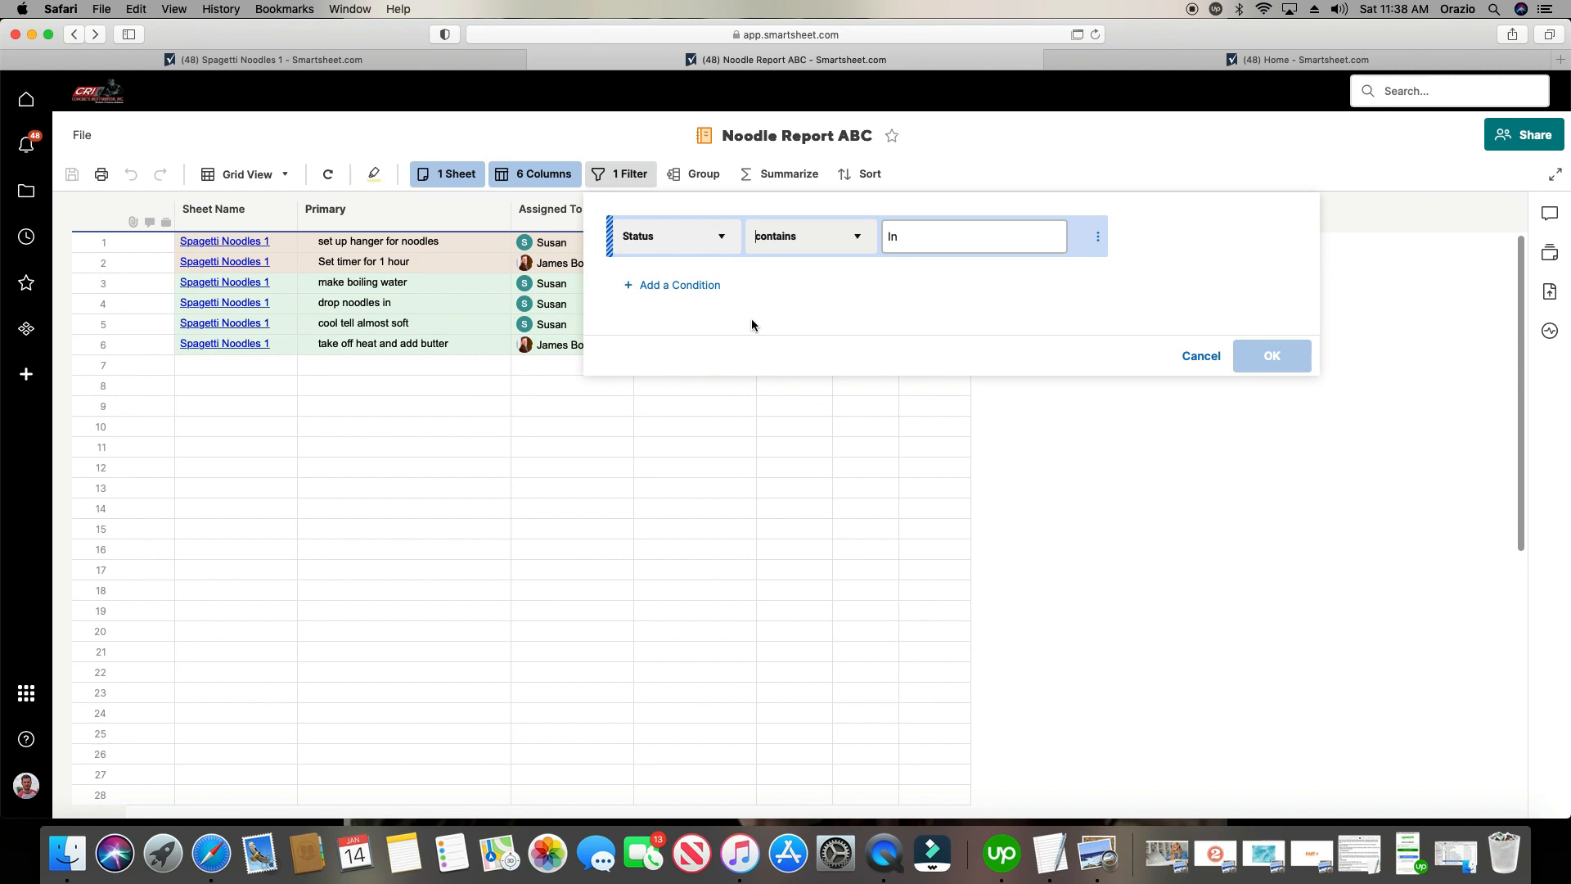
left_click(720, 291)
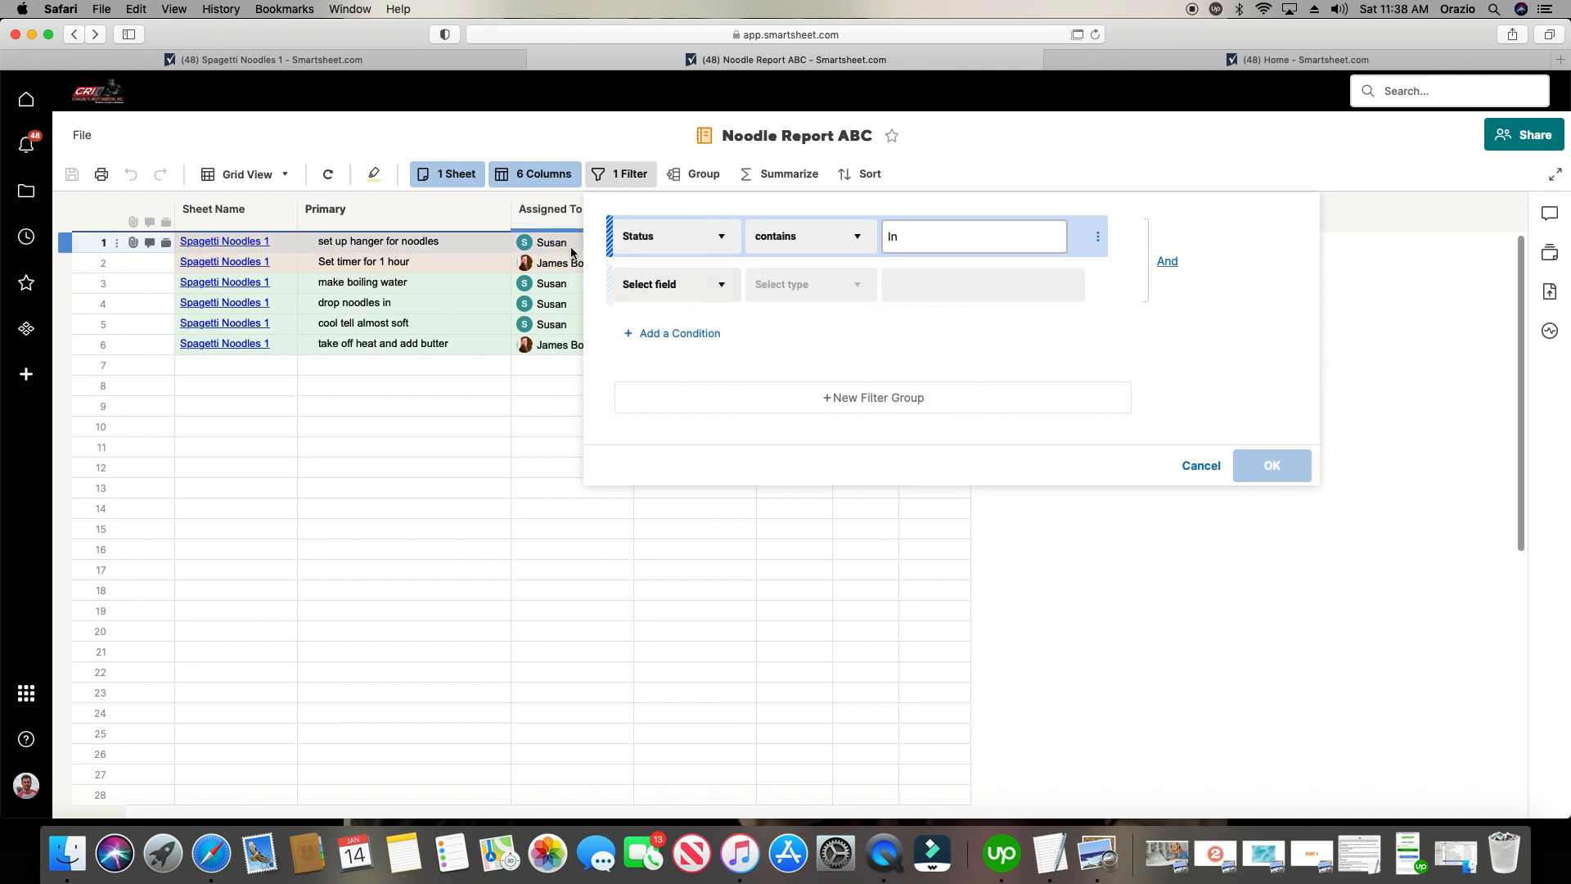
left_click(719, 289)
left_click(701, 359)
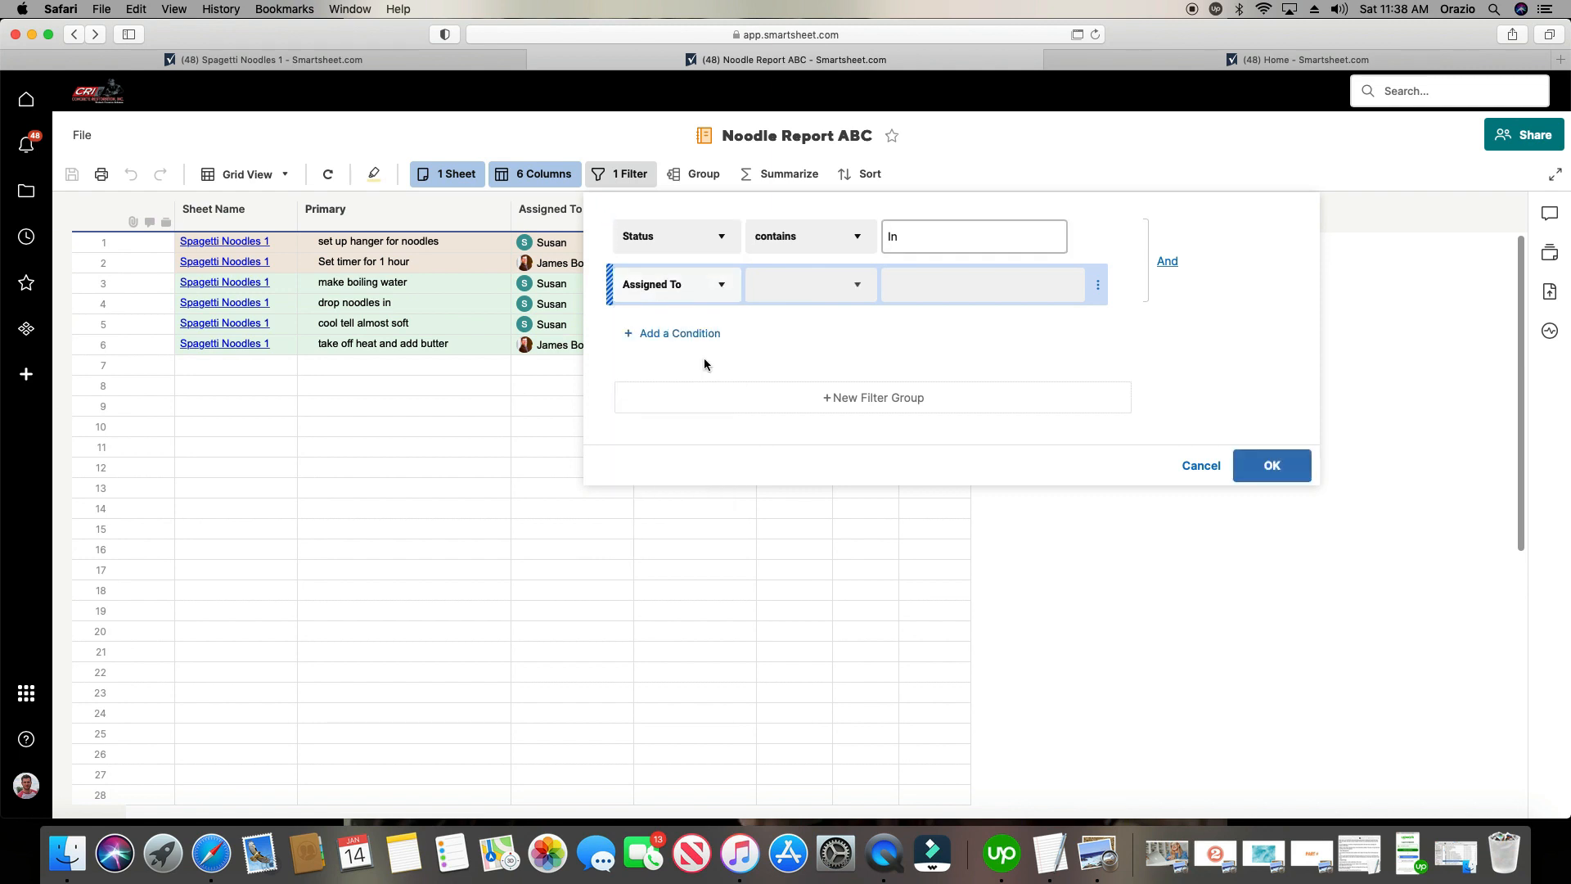
Set the Assigned To condition to is equal to the first listed assignee's name and apply both filters.
left_click(800, 295)
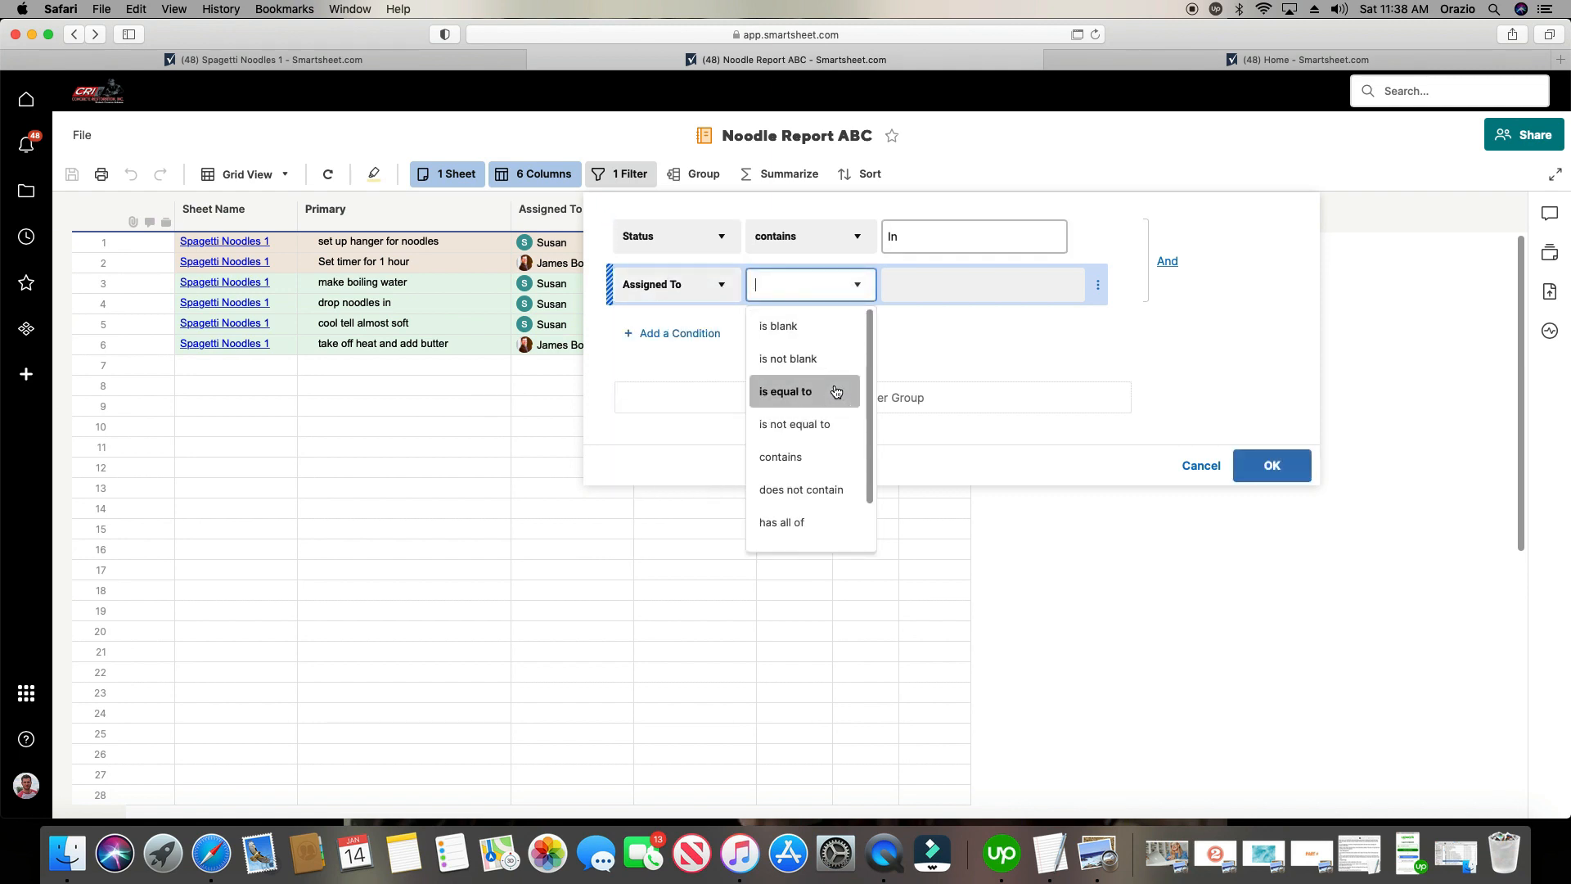
left_click(790, 387)
left_click(963, 296)
type("s")
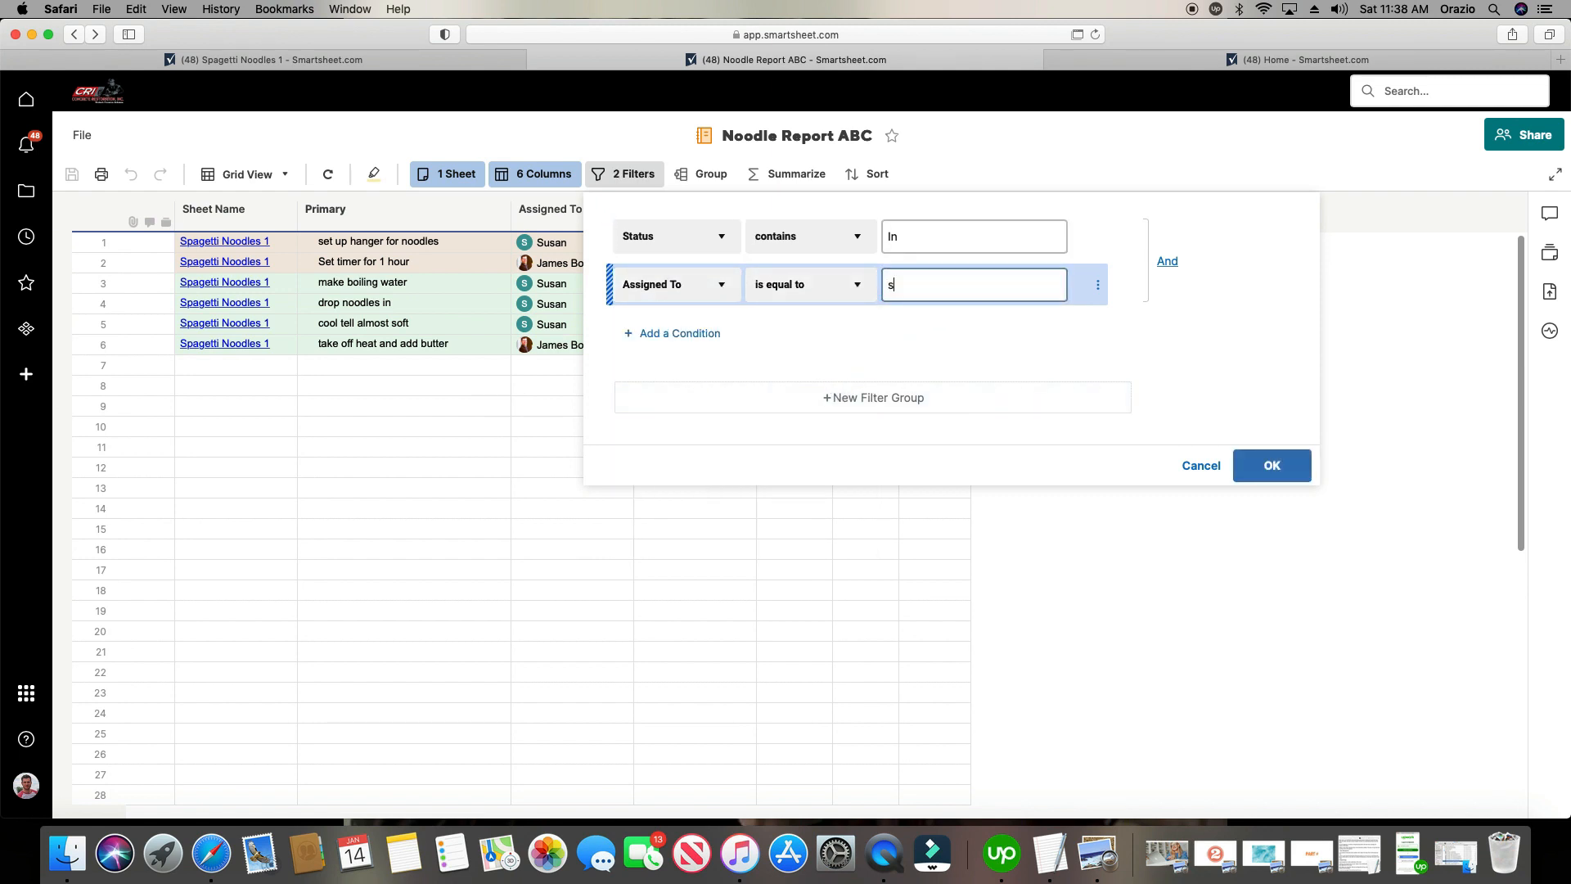
type("usan")
left_click(1292, 468)
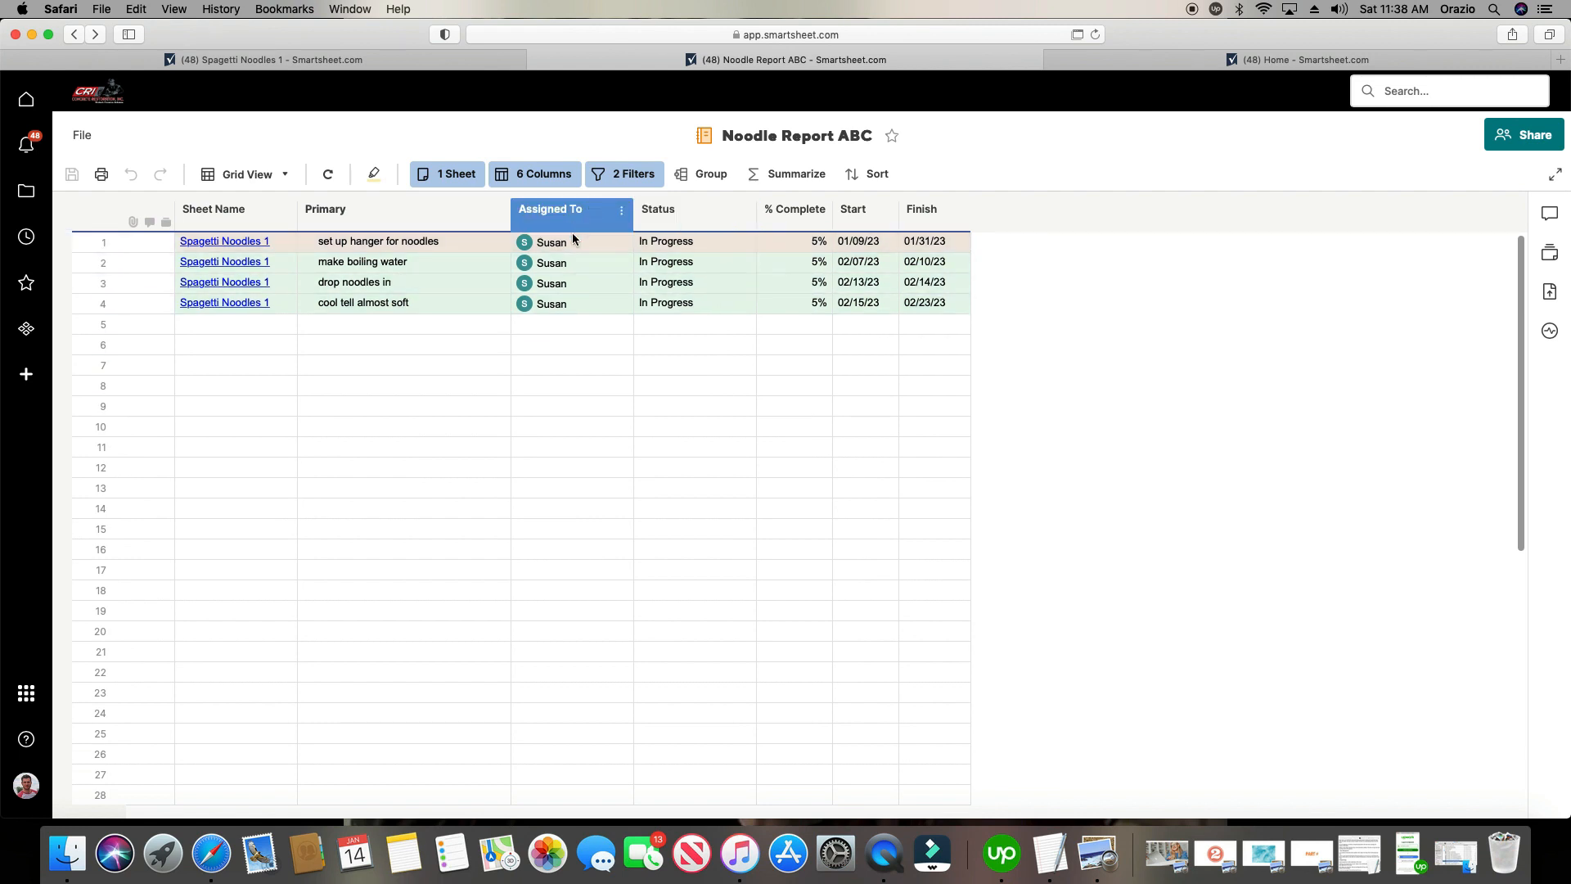
Combine the Status and Assigned To conditions with Or, apply the filter and check the listed rows.
left_click(616, 179)
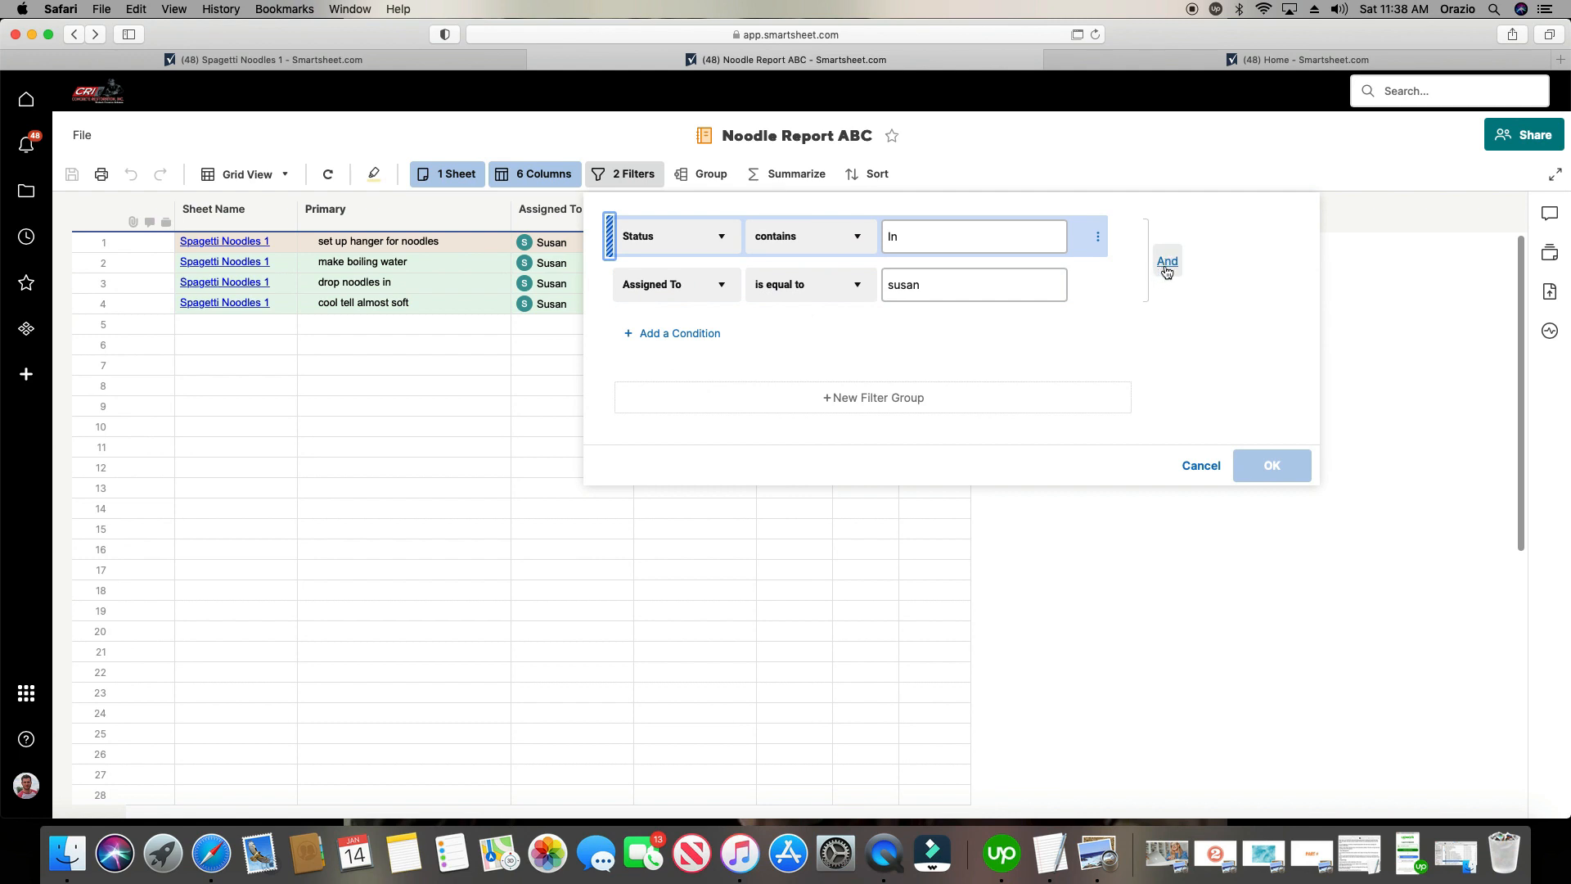
left_click(1167, 262)
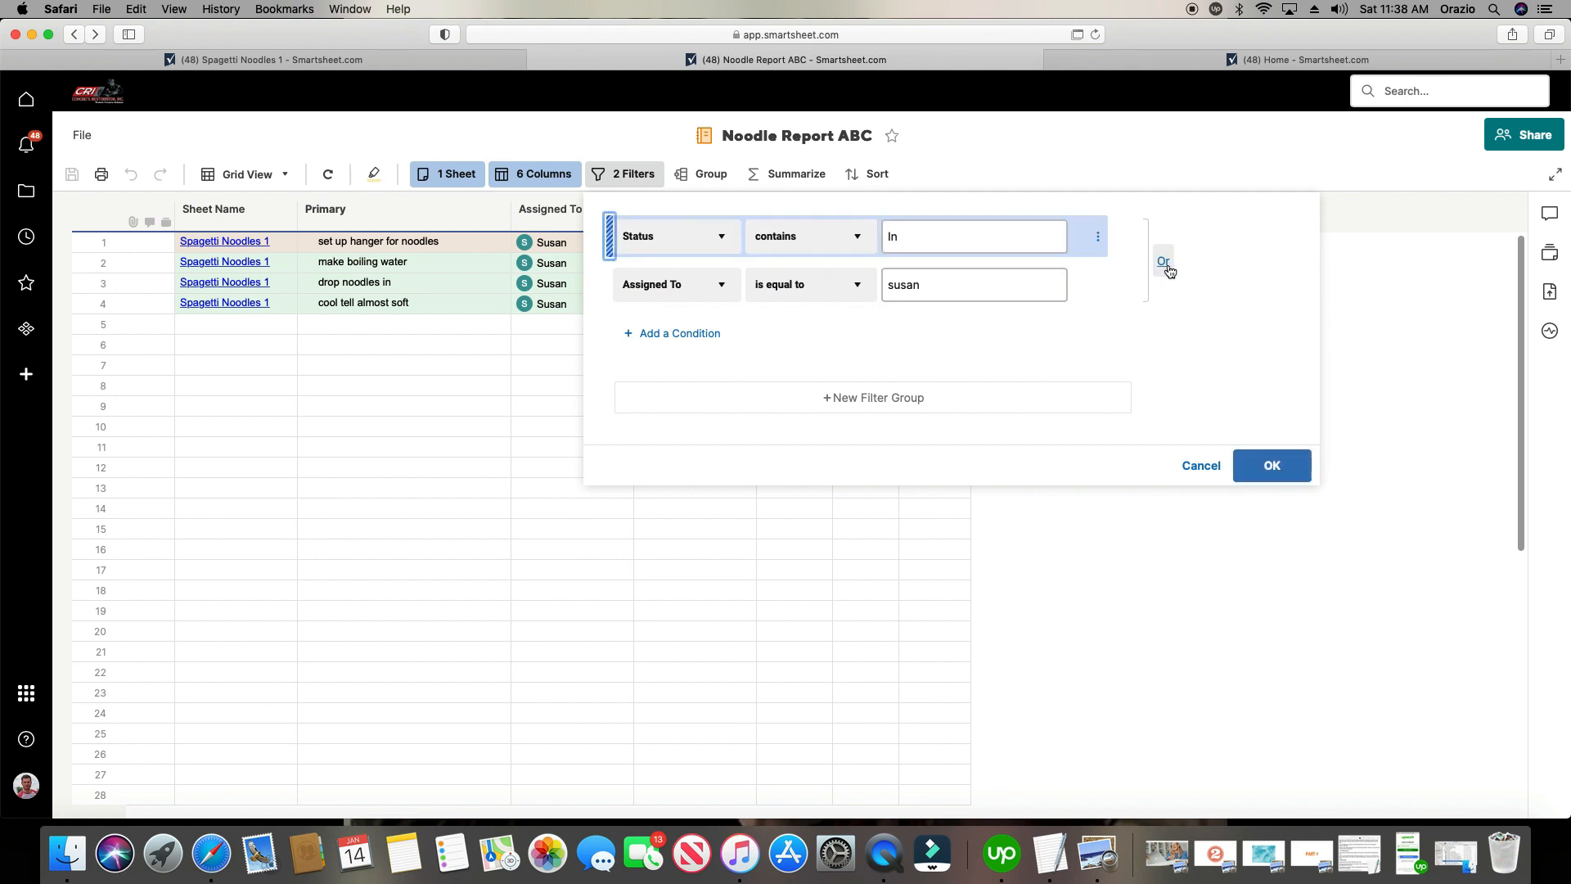
left_click(1283, 472)
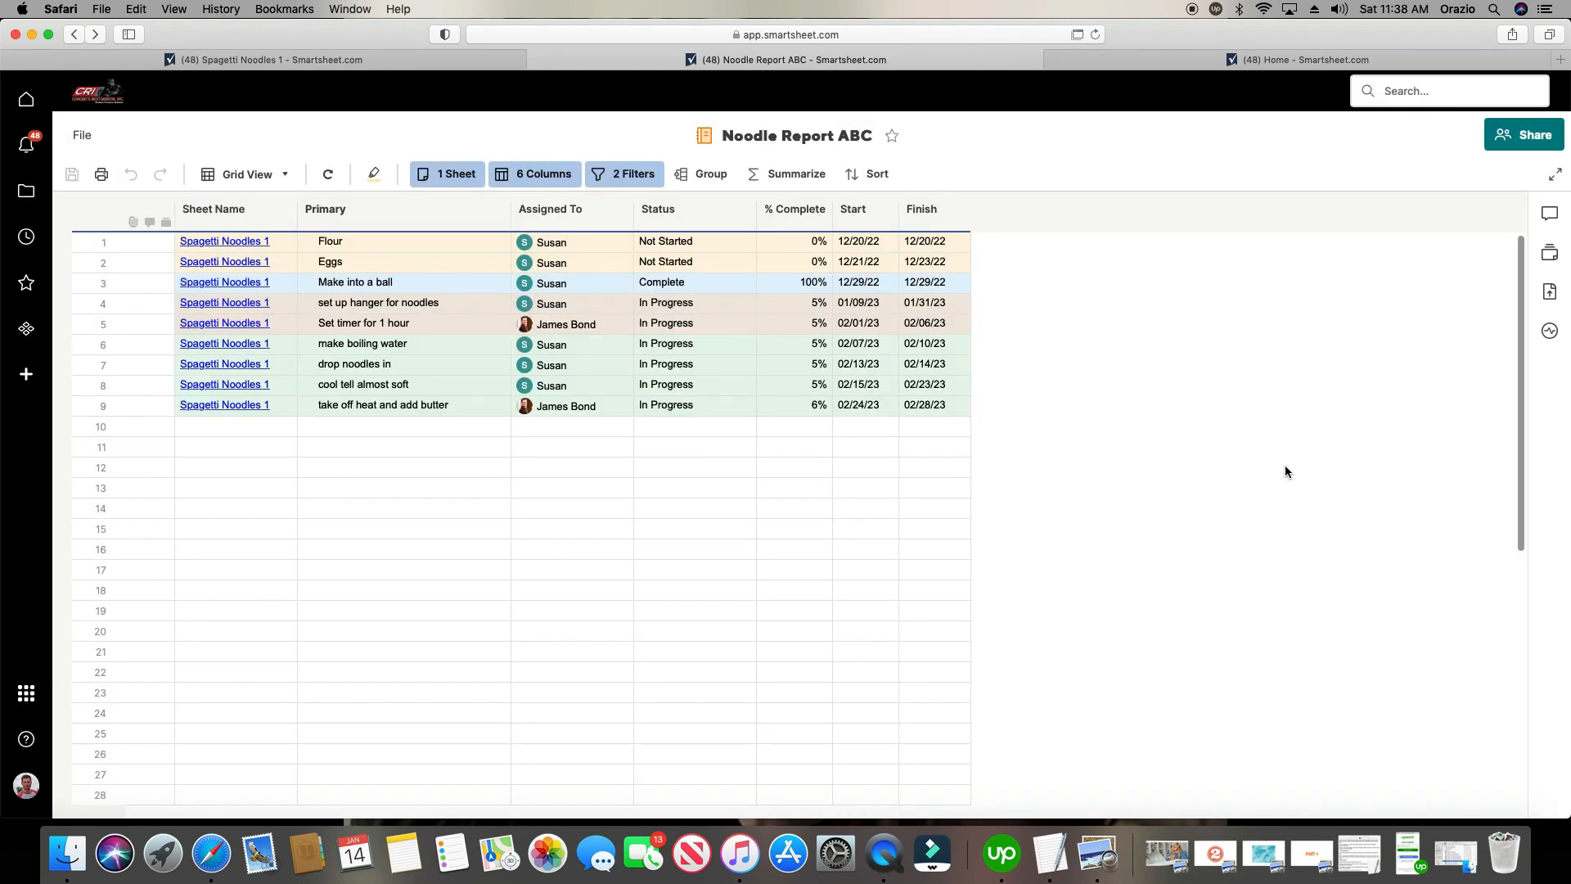
left_click(690, 284)
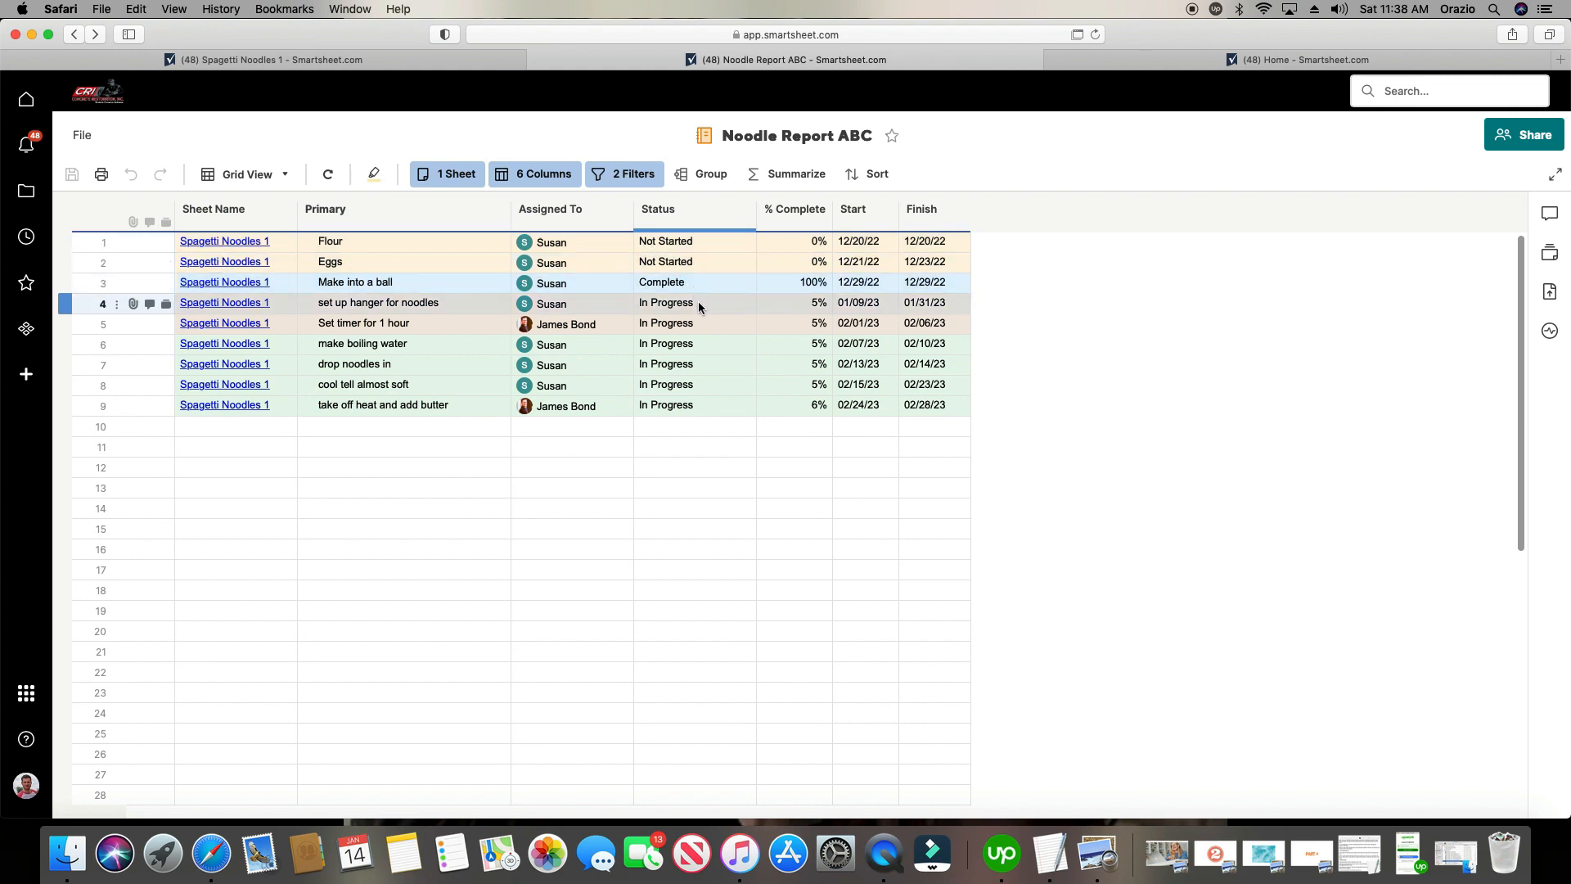
left_click(713, 360)
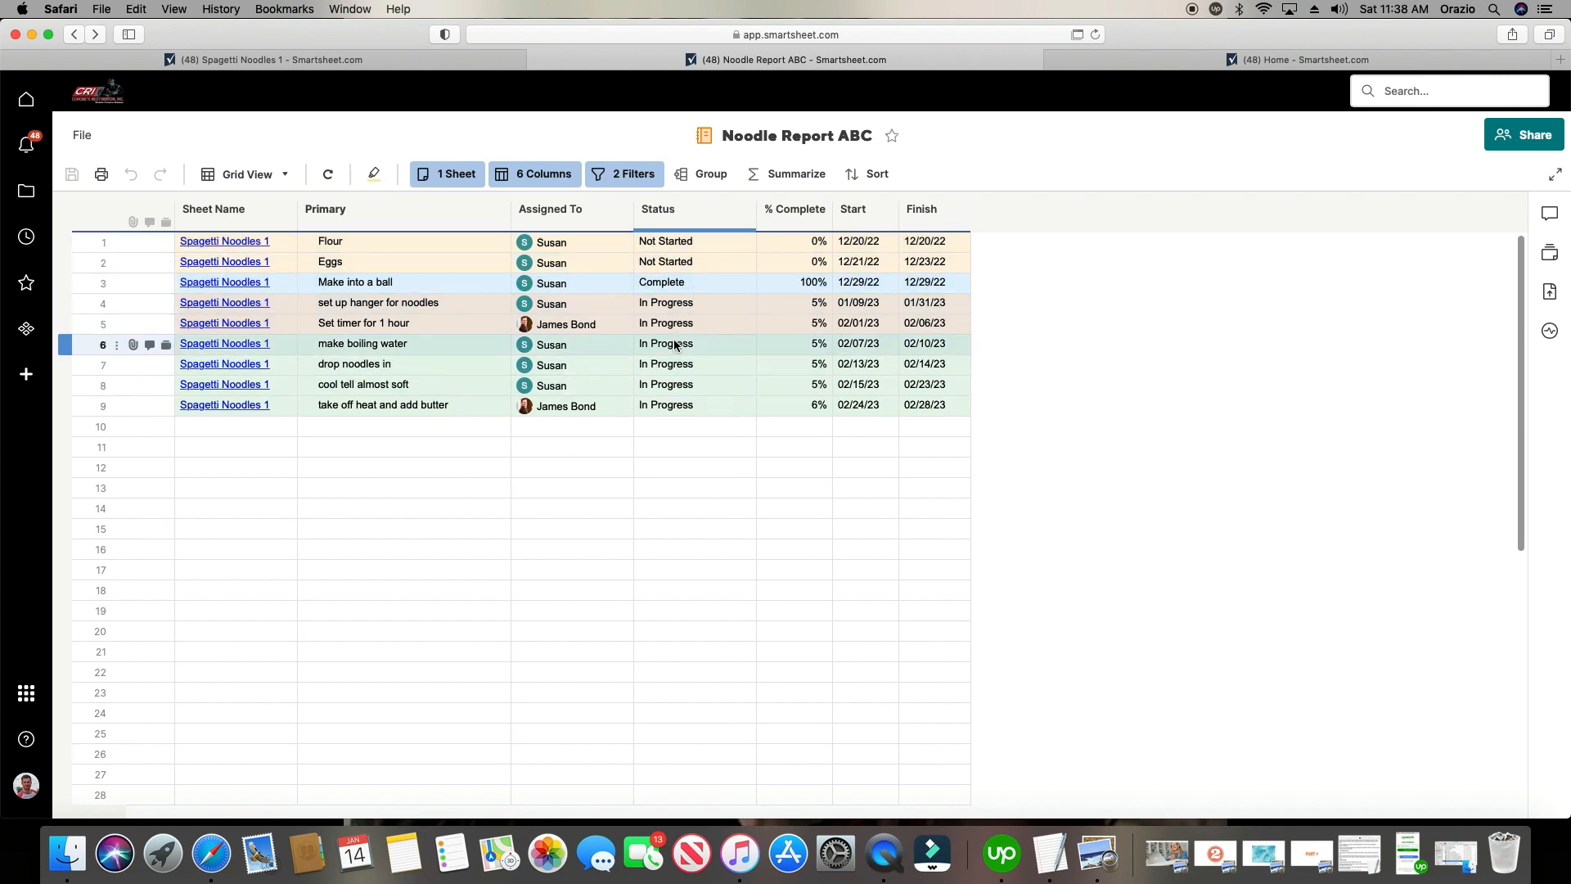
Switch the two filter conditions back to And and apply the filter.
left_click(642, 174)
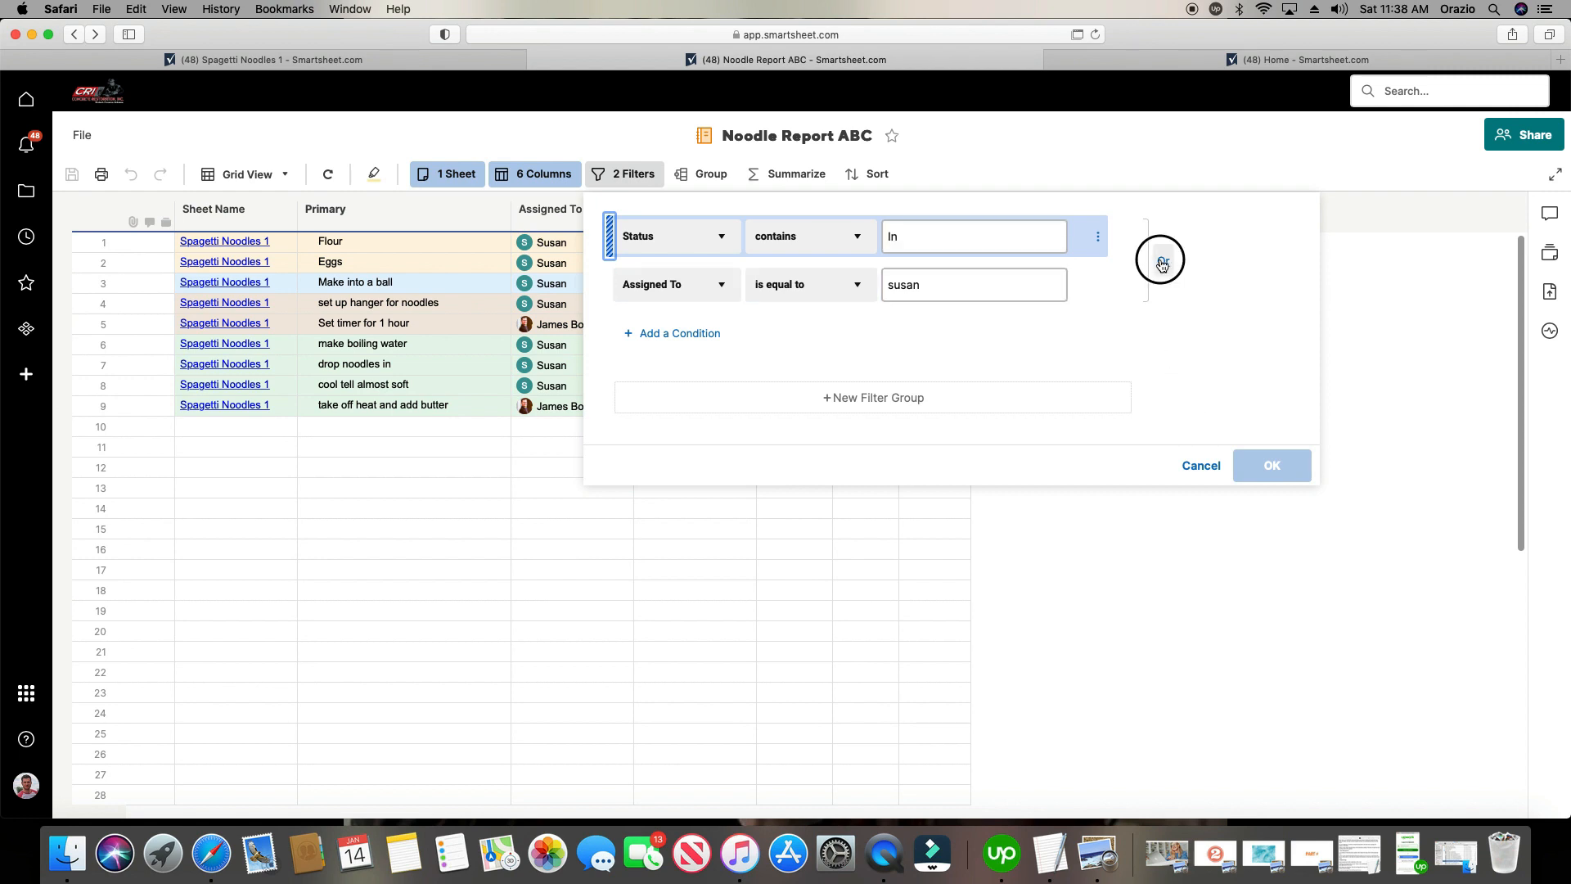
left_click(1266, 464)
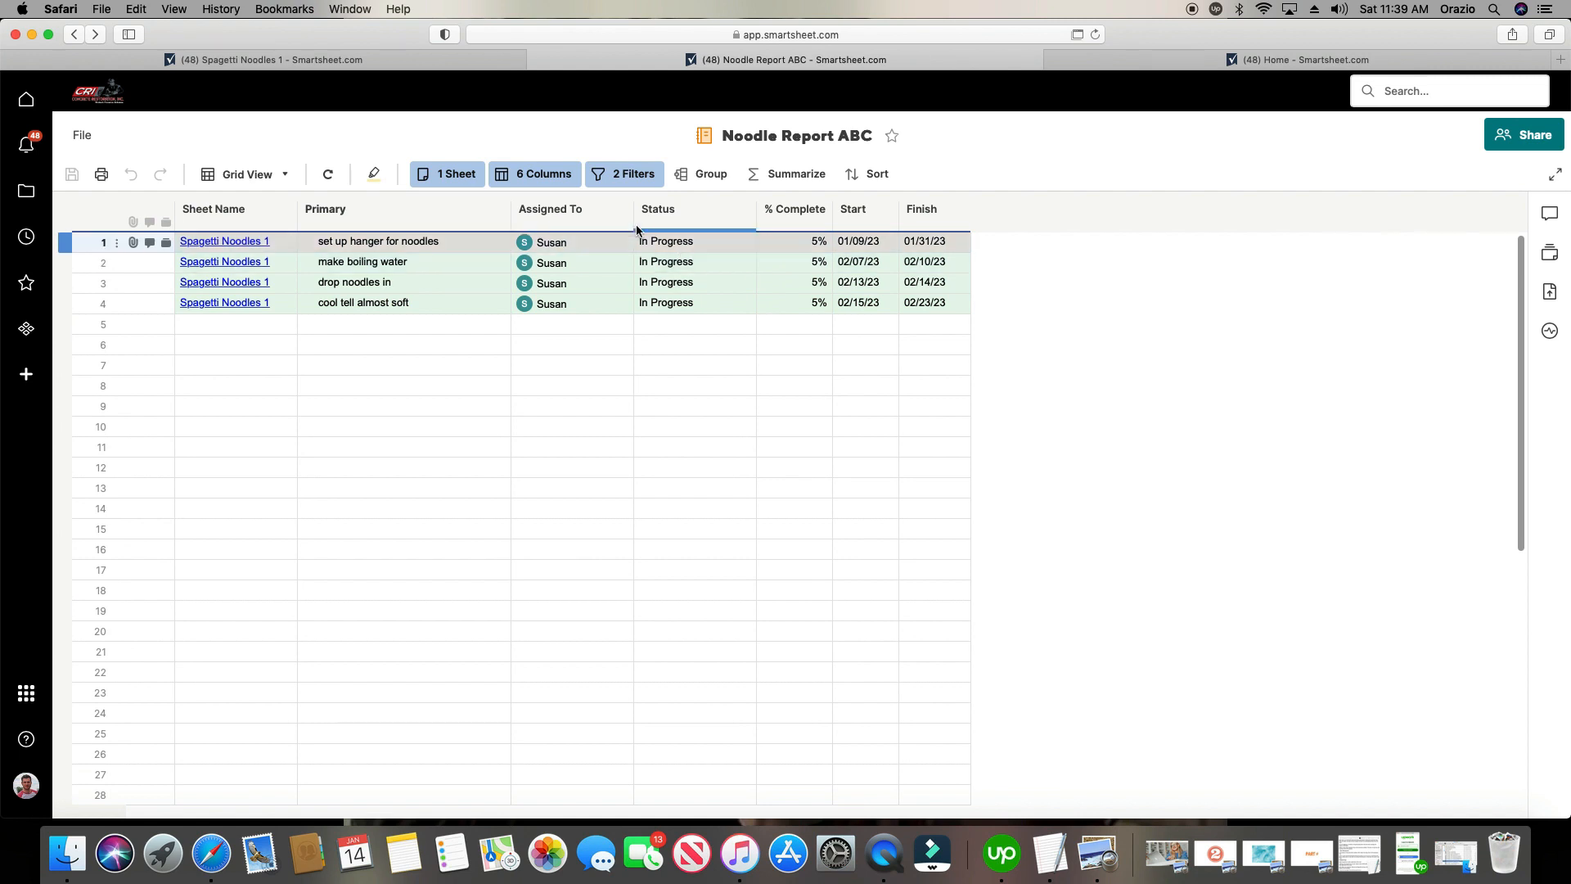
Delete both the Status and Assigned To filter conditions and apply the empty filter to the report.
left_click(651, 175)
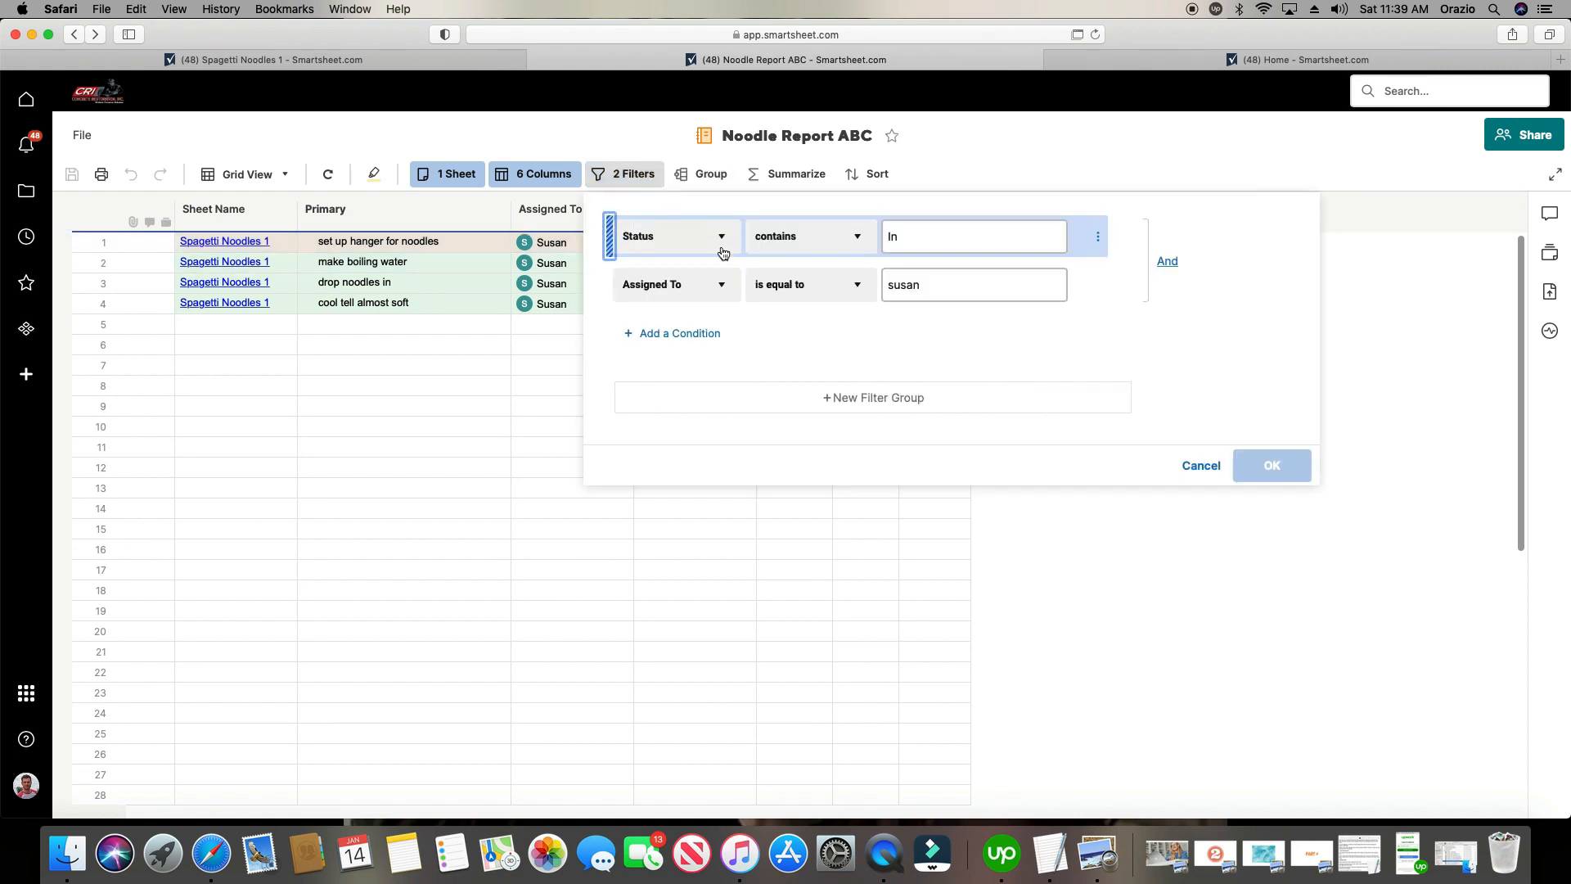
left_click(1101, 239)
left_click(1155, 239)
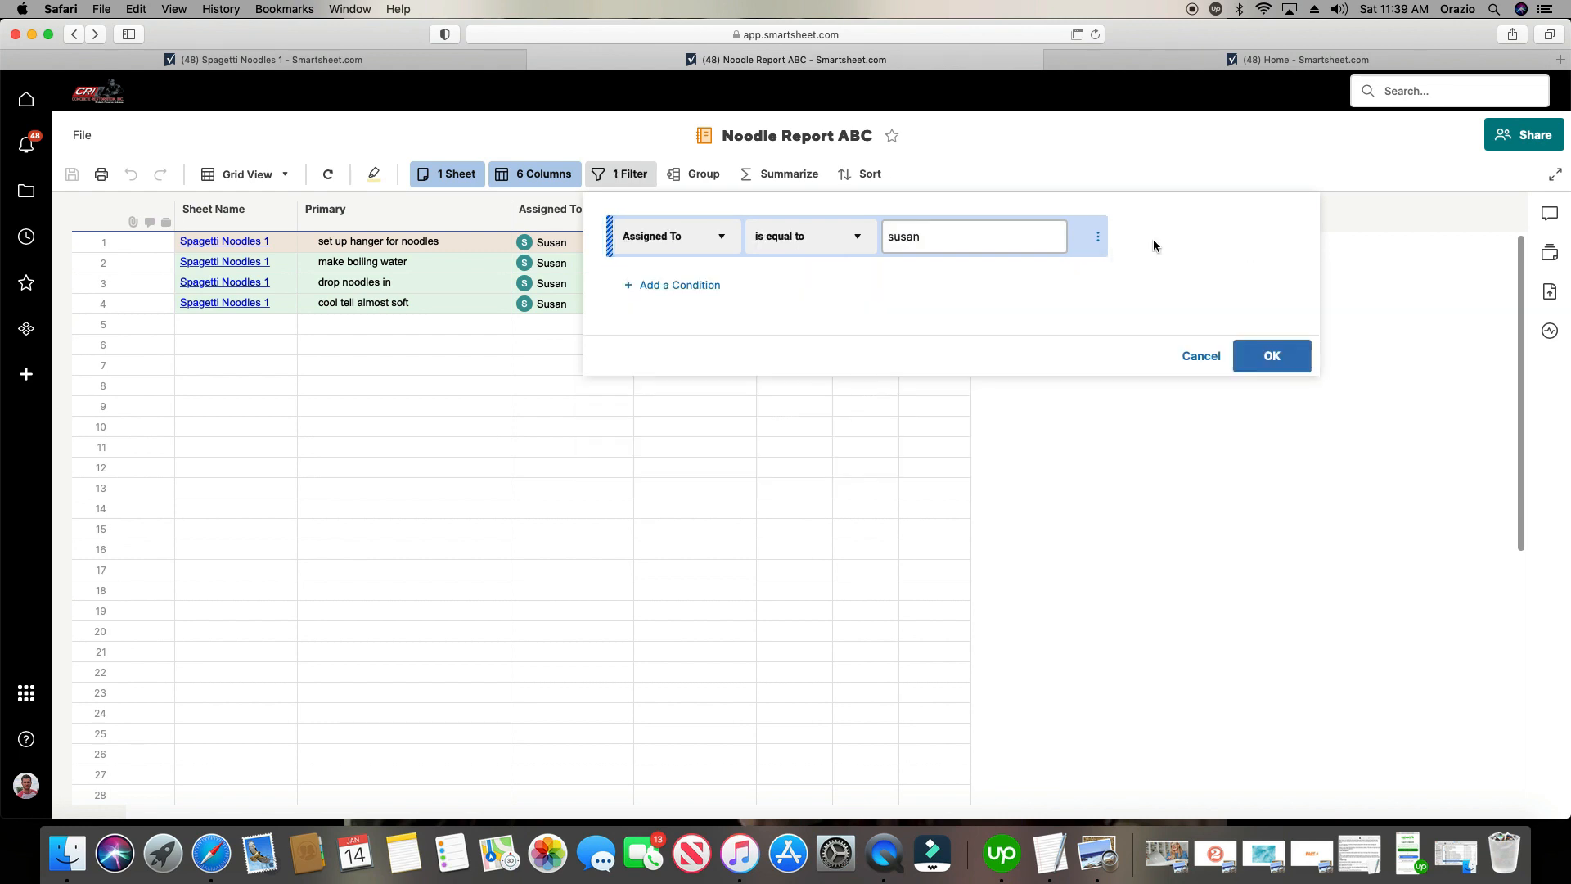
left_click(1098, 236)
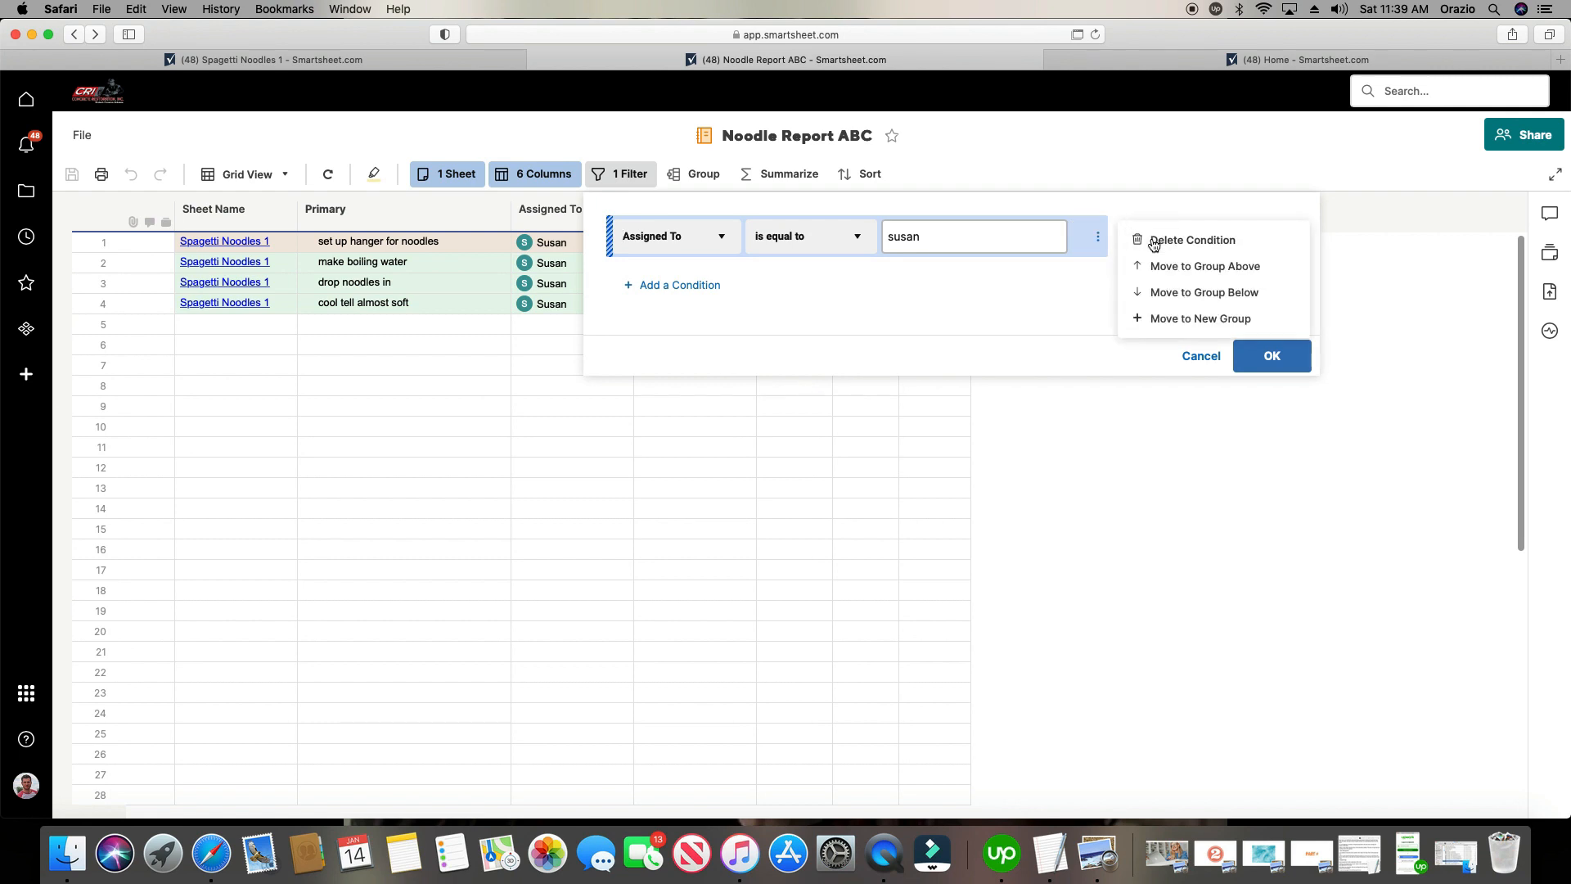
left_click(1155, 240)
left_click(1255, 283)
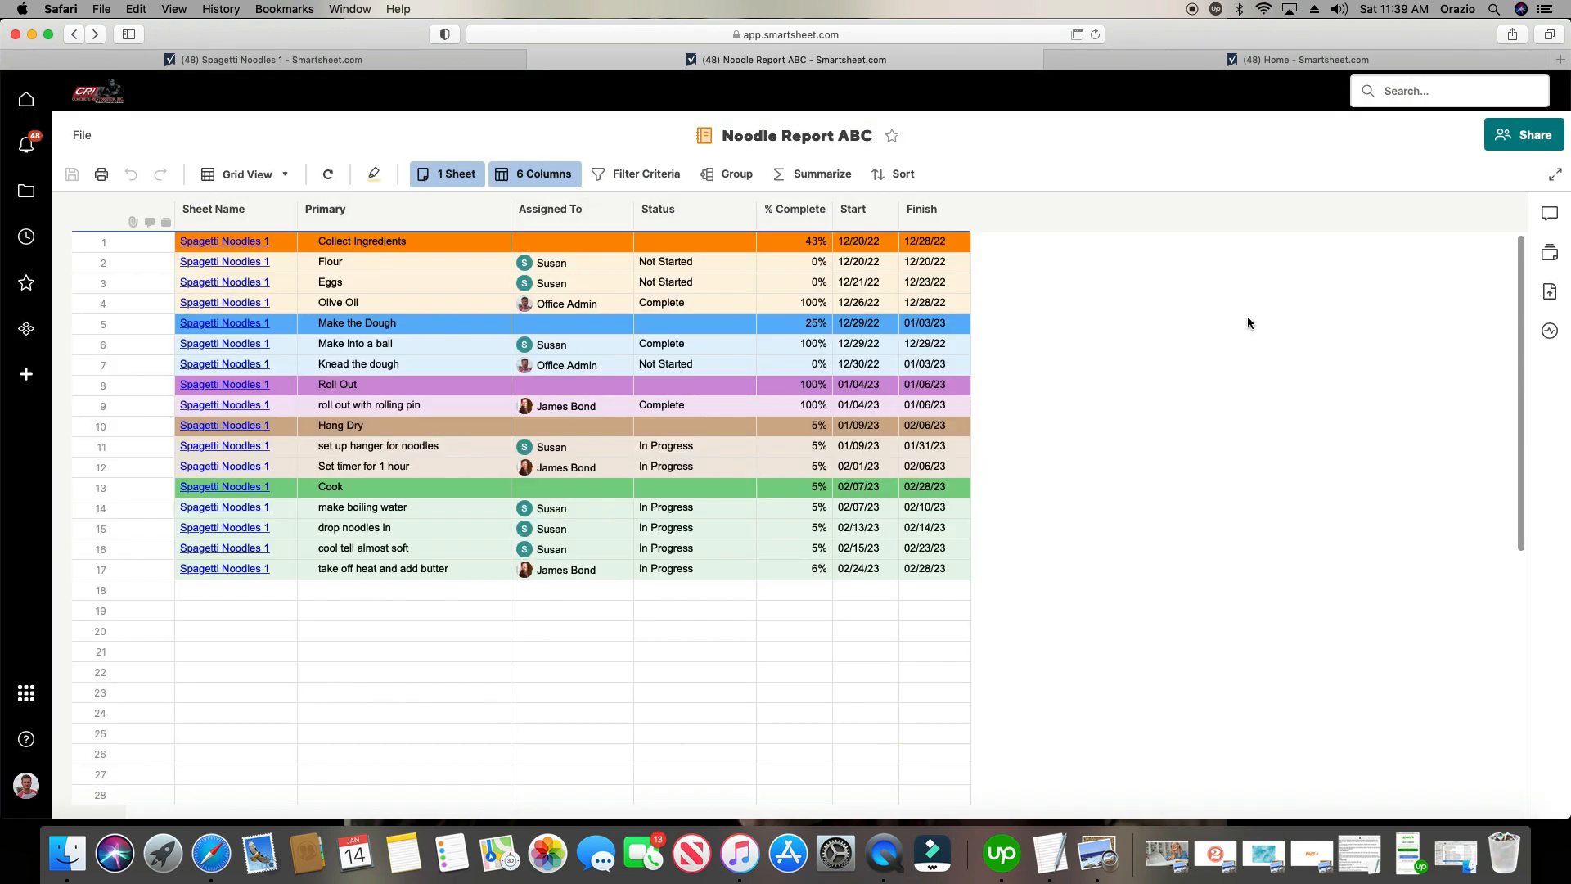
Group the report rows by Assigned To in ascending order with the groups collapsed.
left_click(735, 175)
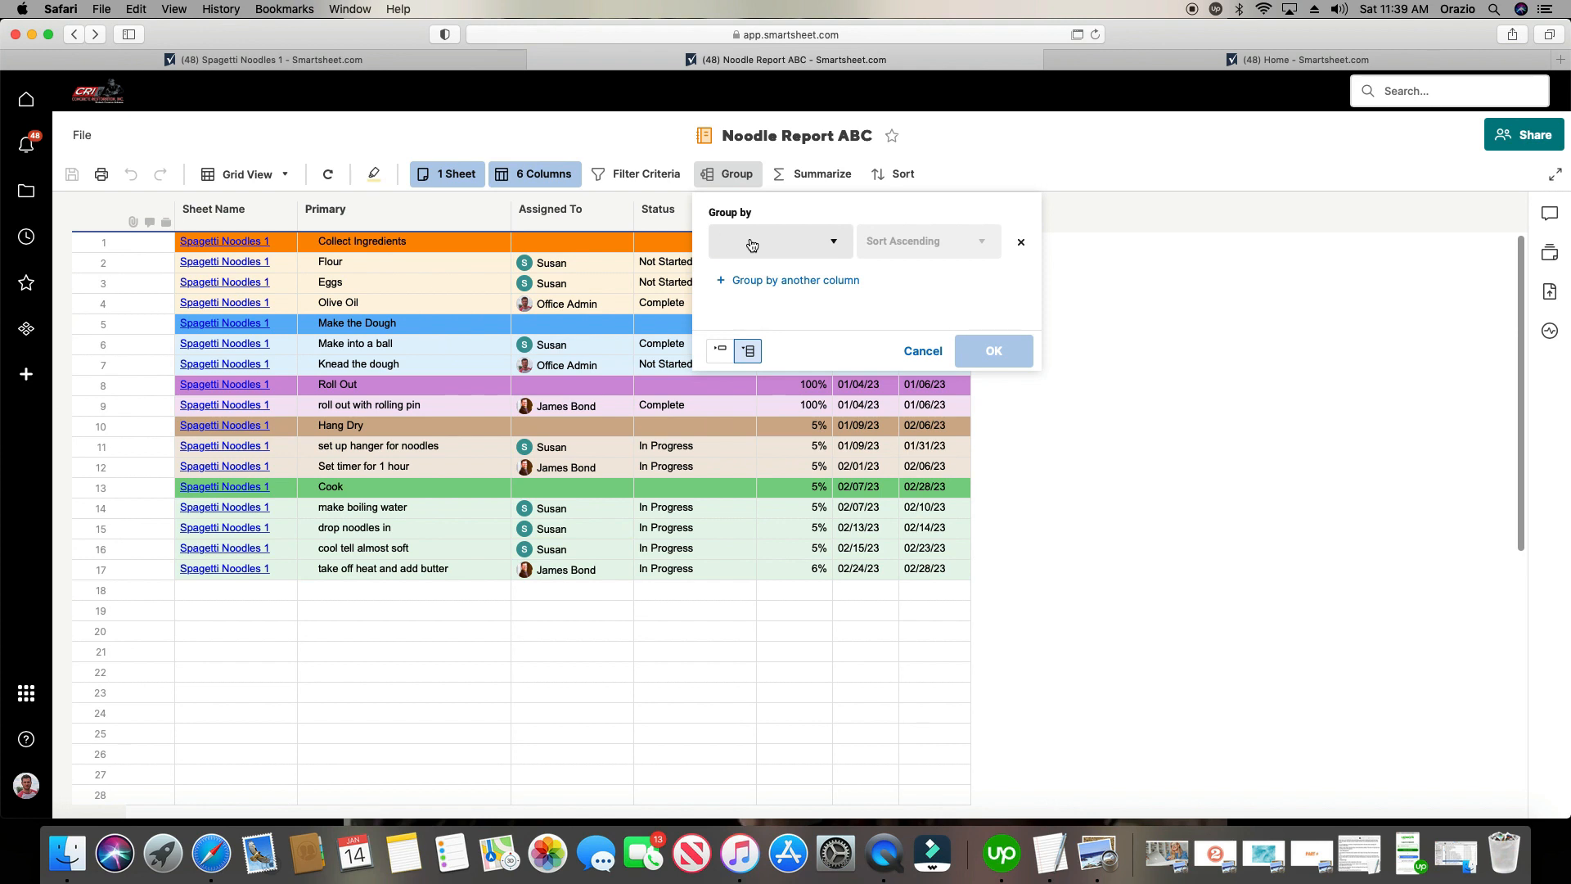
left_click(842, 247)
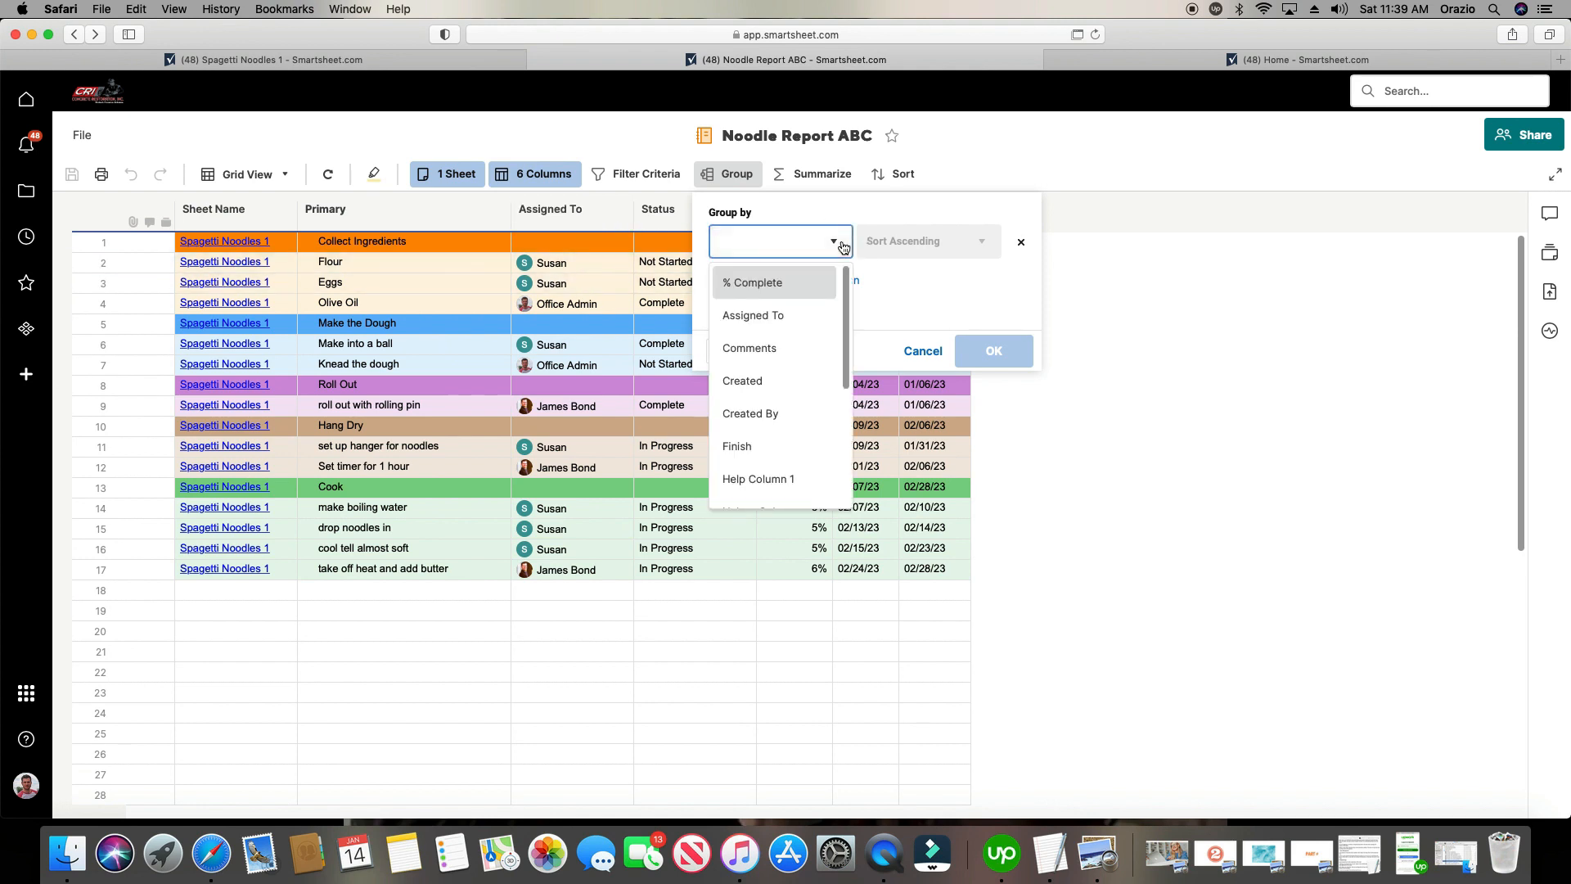
left_click(788, 317)
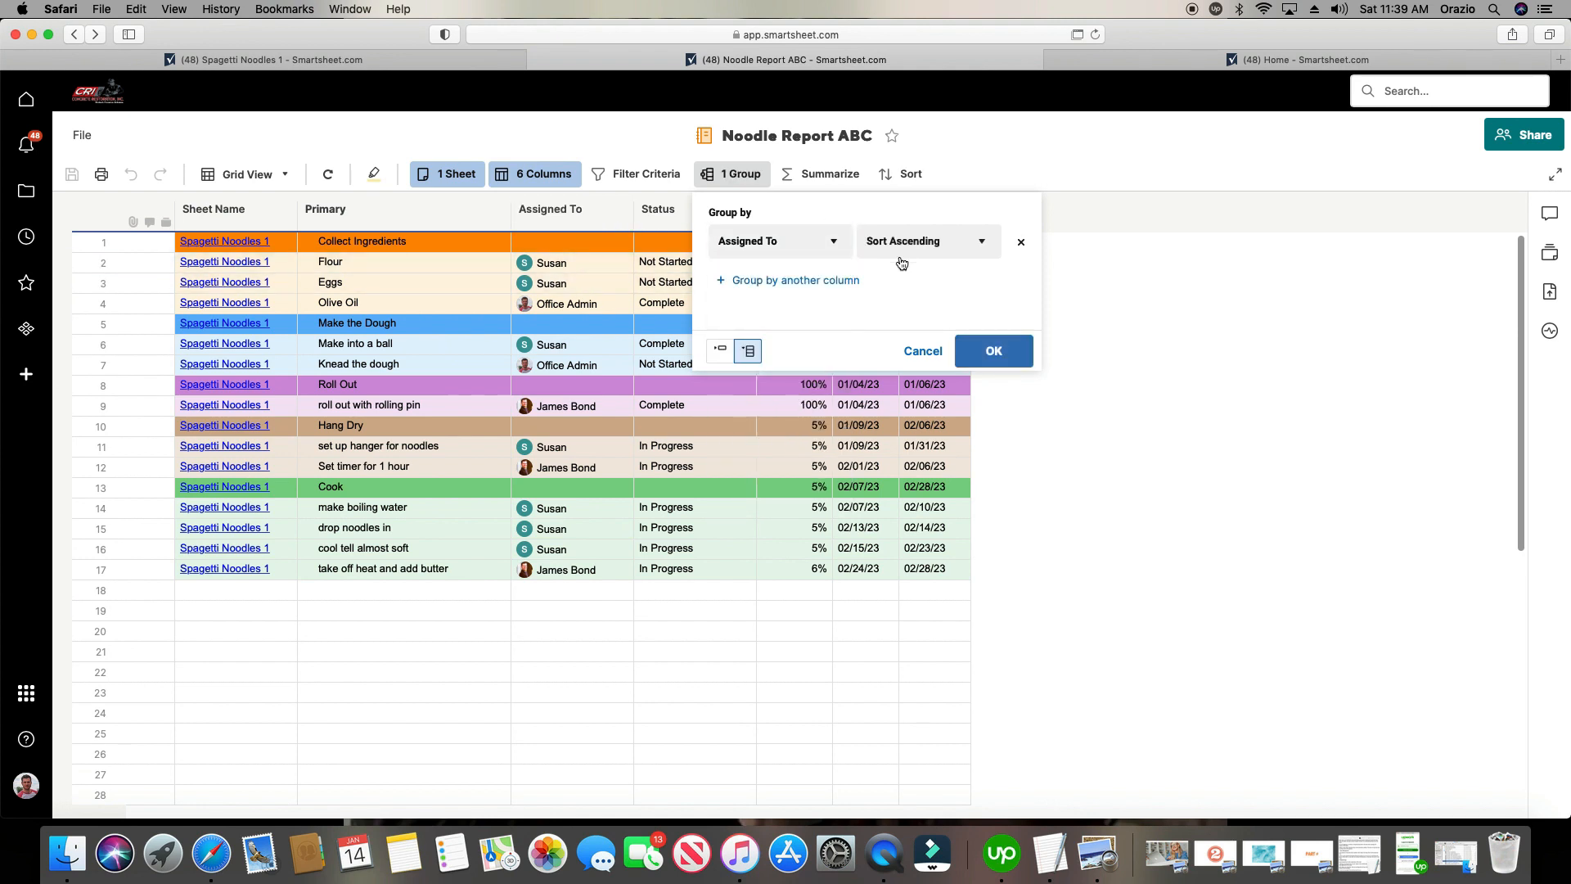
left_click(912, 241)
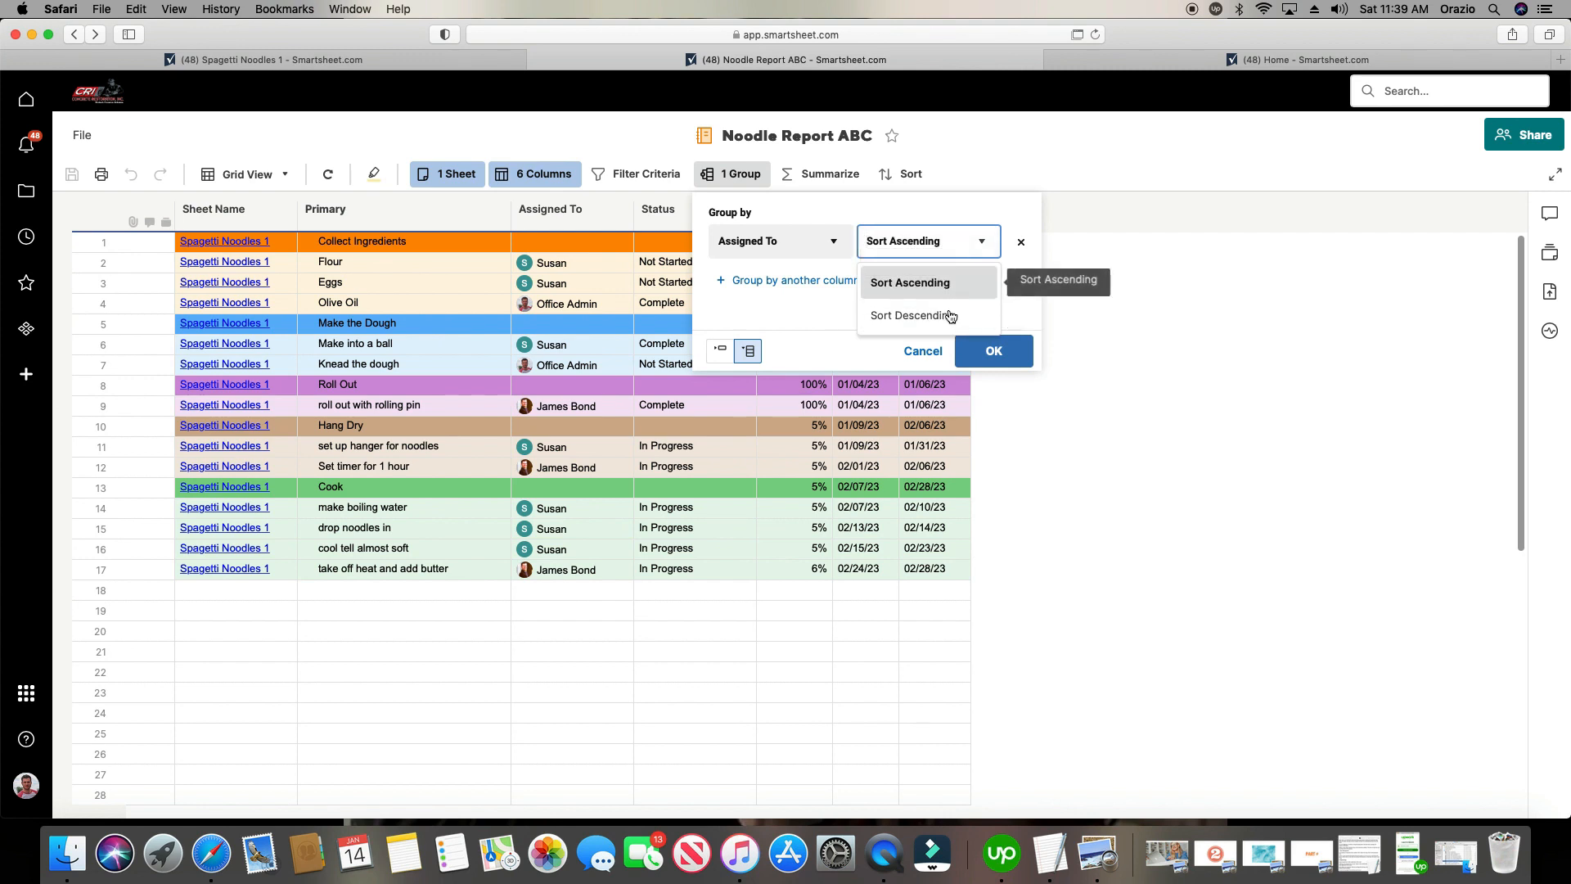
left_click(933, 282)
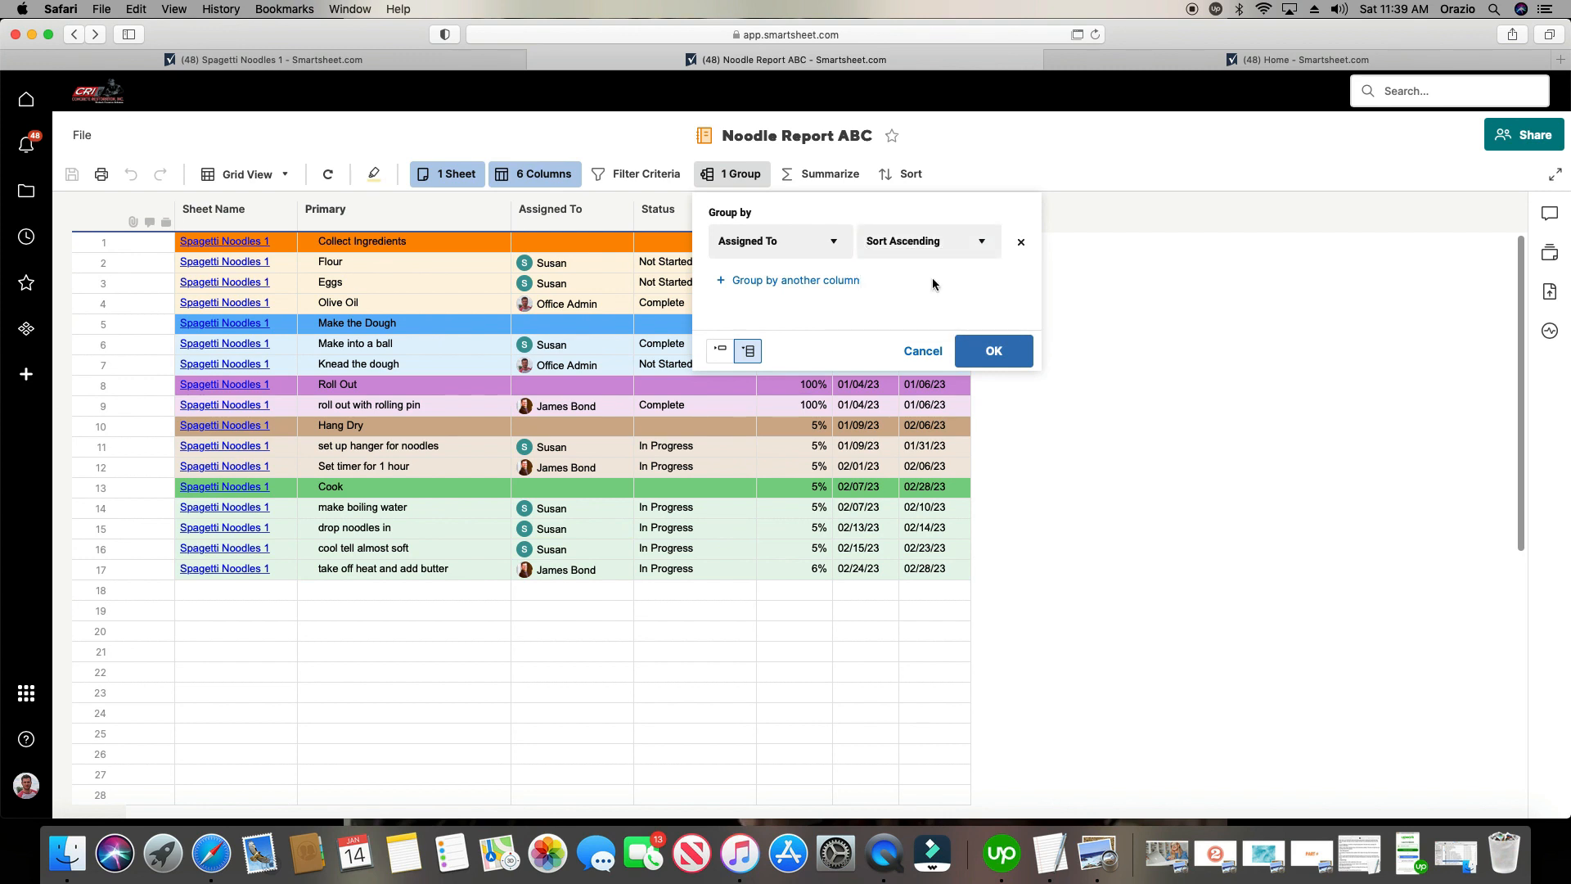
left_click(718, 353)
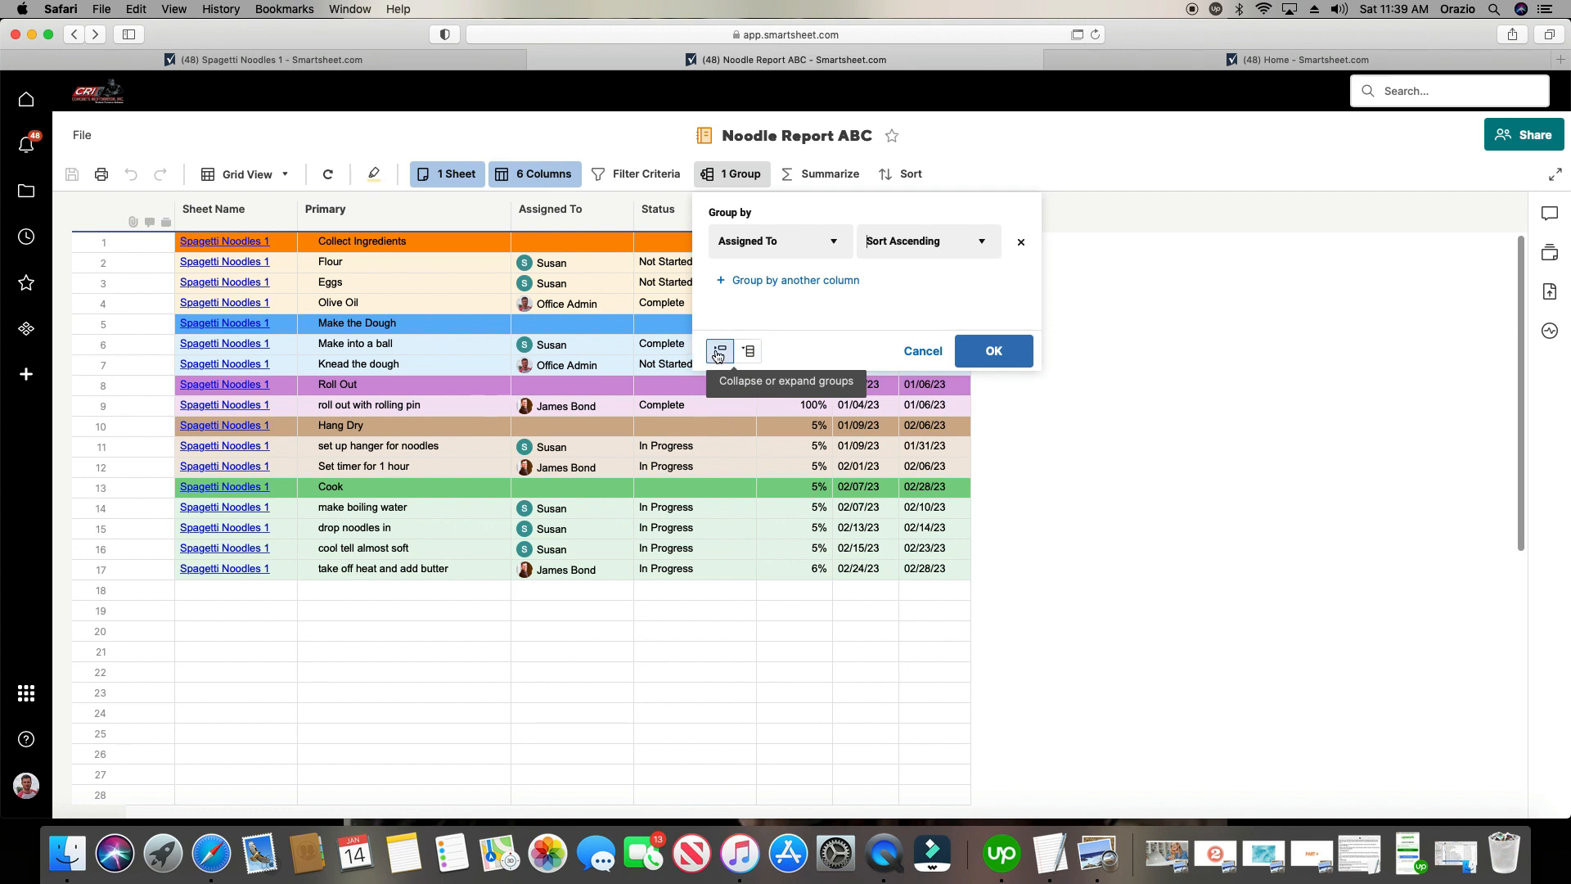
left_click(981, 349)
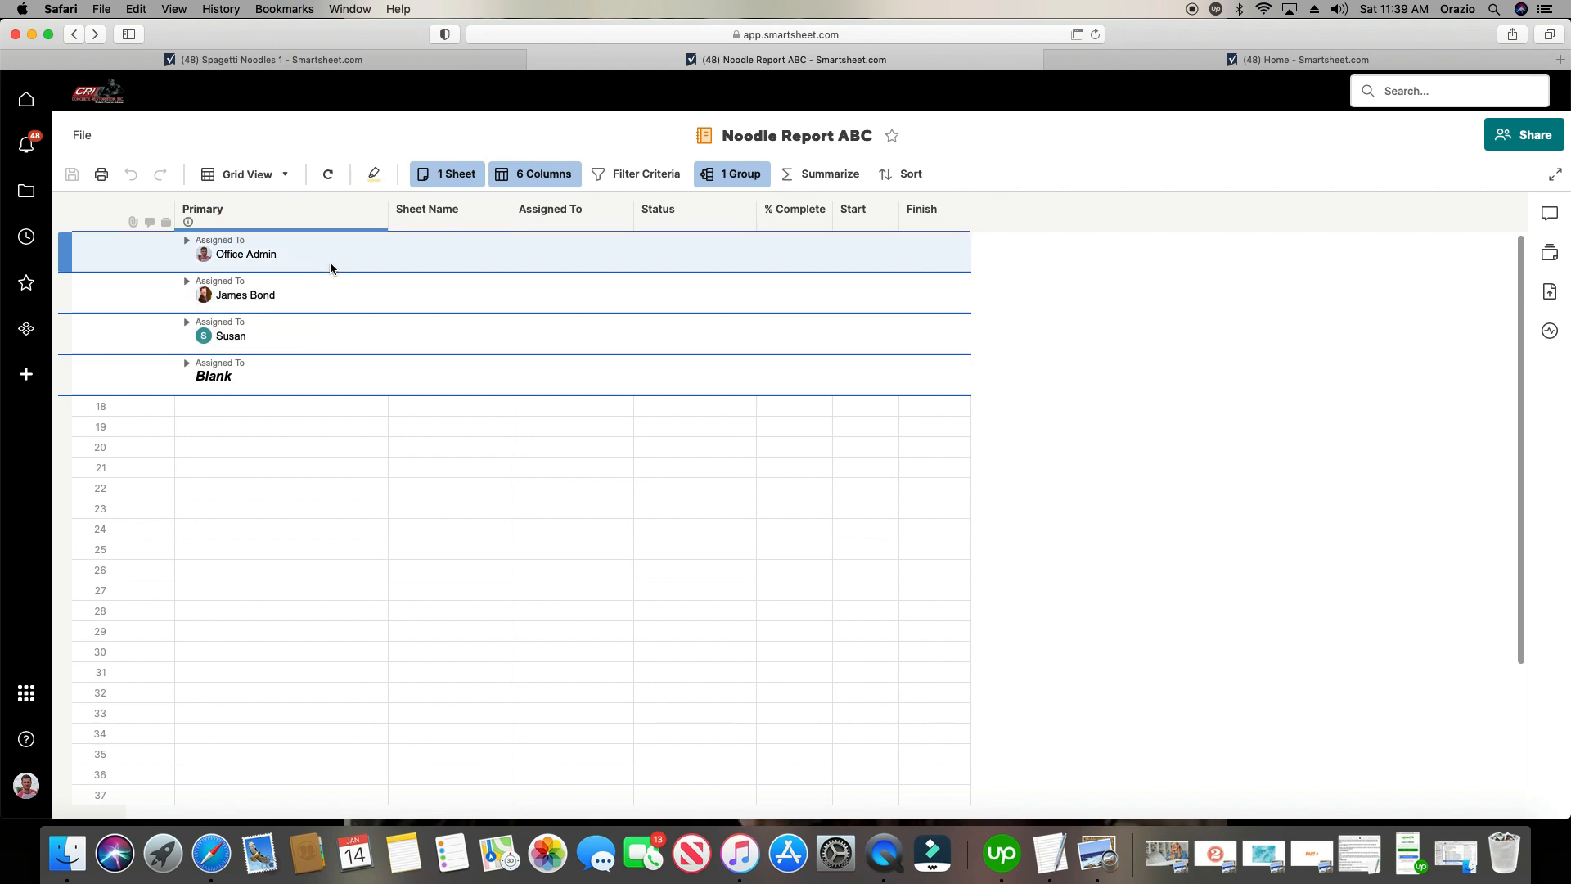
Check the rows inside the Blank group, collapse it again and remove the Assigned To grouping.
left_click(187, 363)
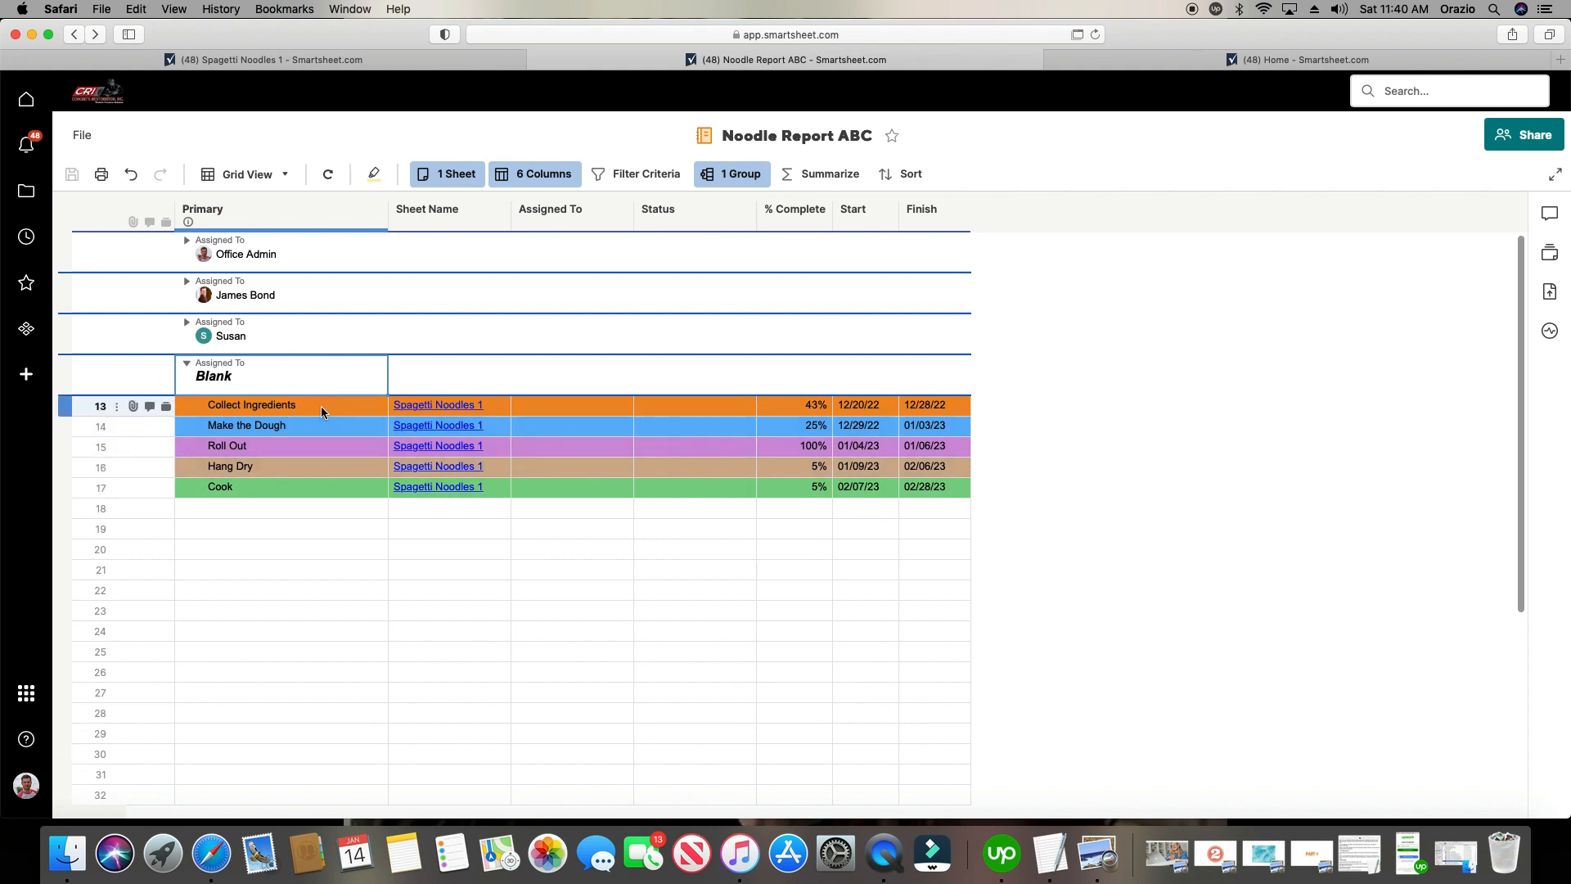
left_click(186, 363)
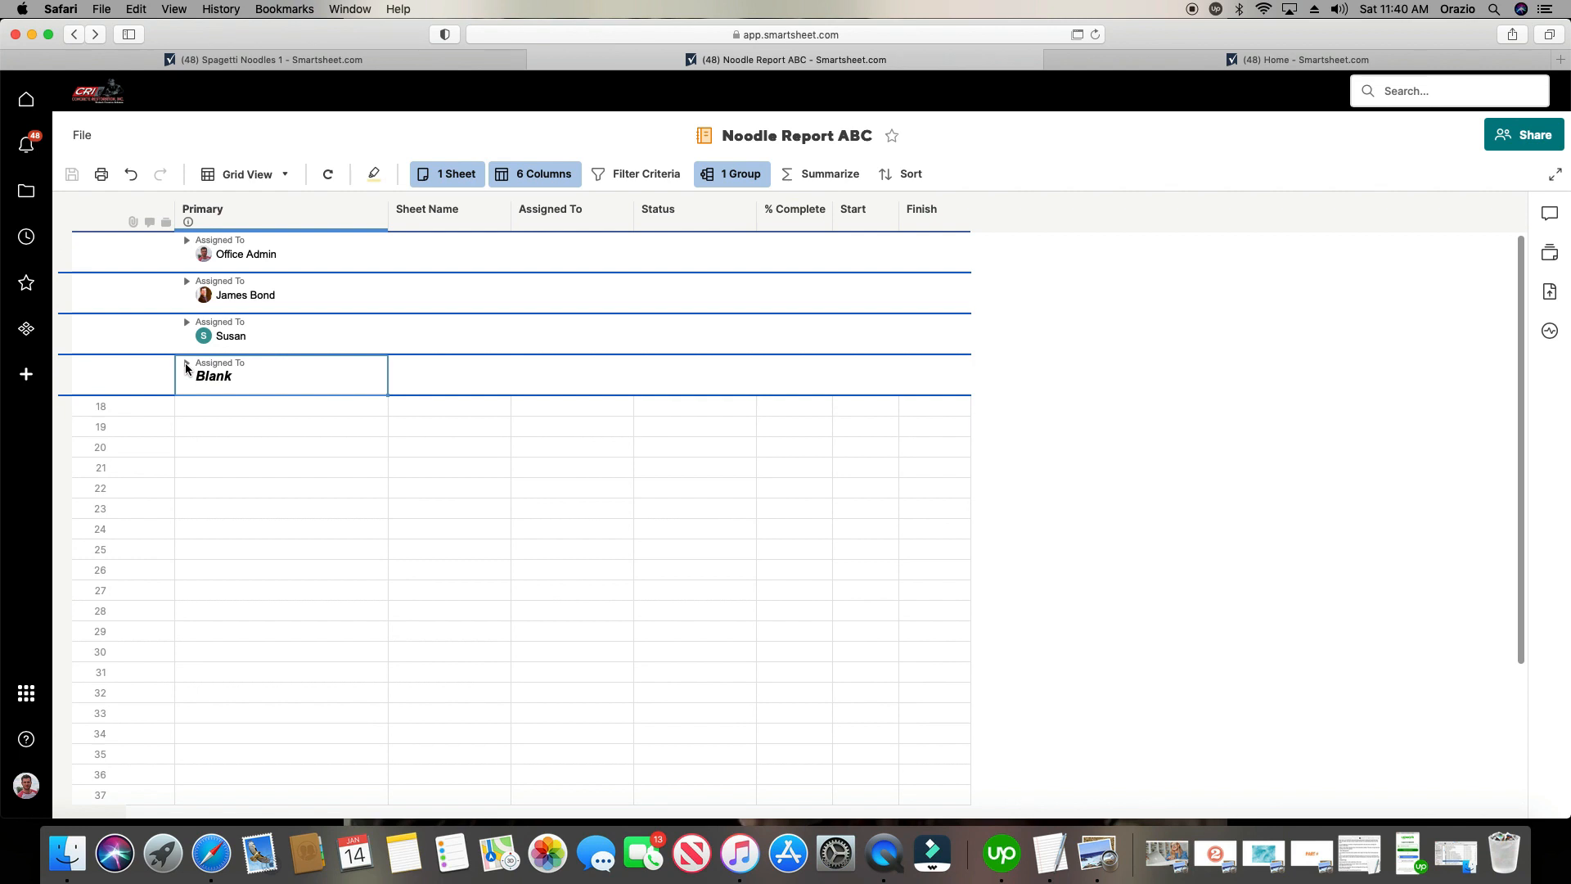
left_click(727, 176)
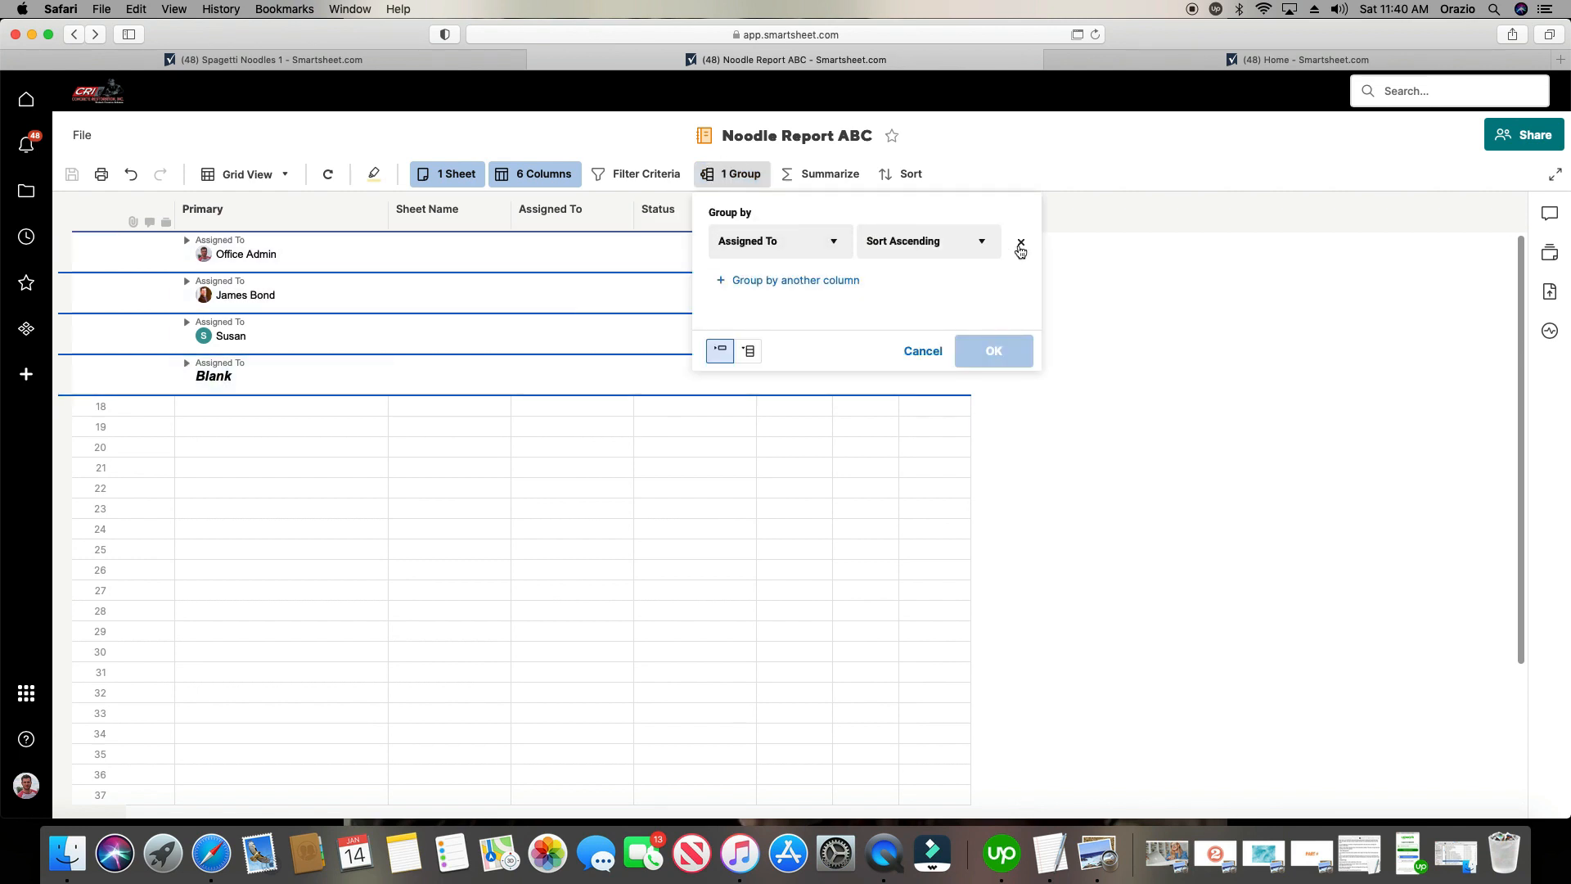
left_click(1021, 245)
left_click(1001, 351)
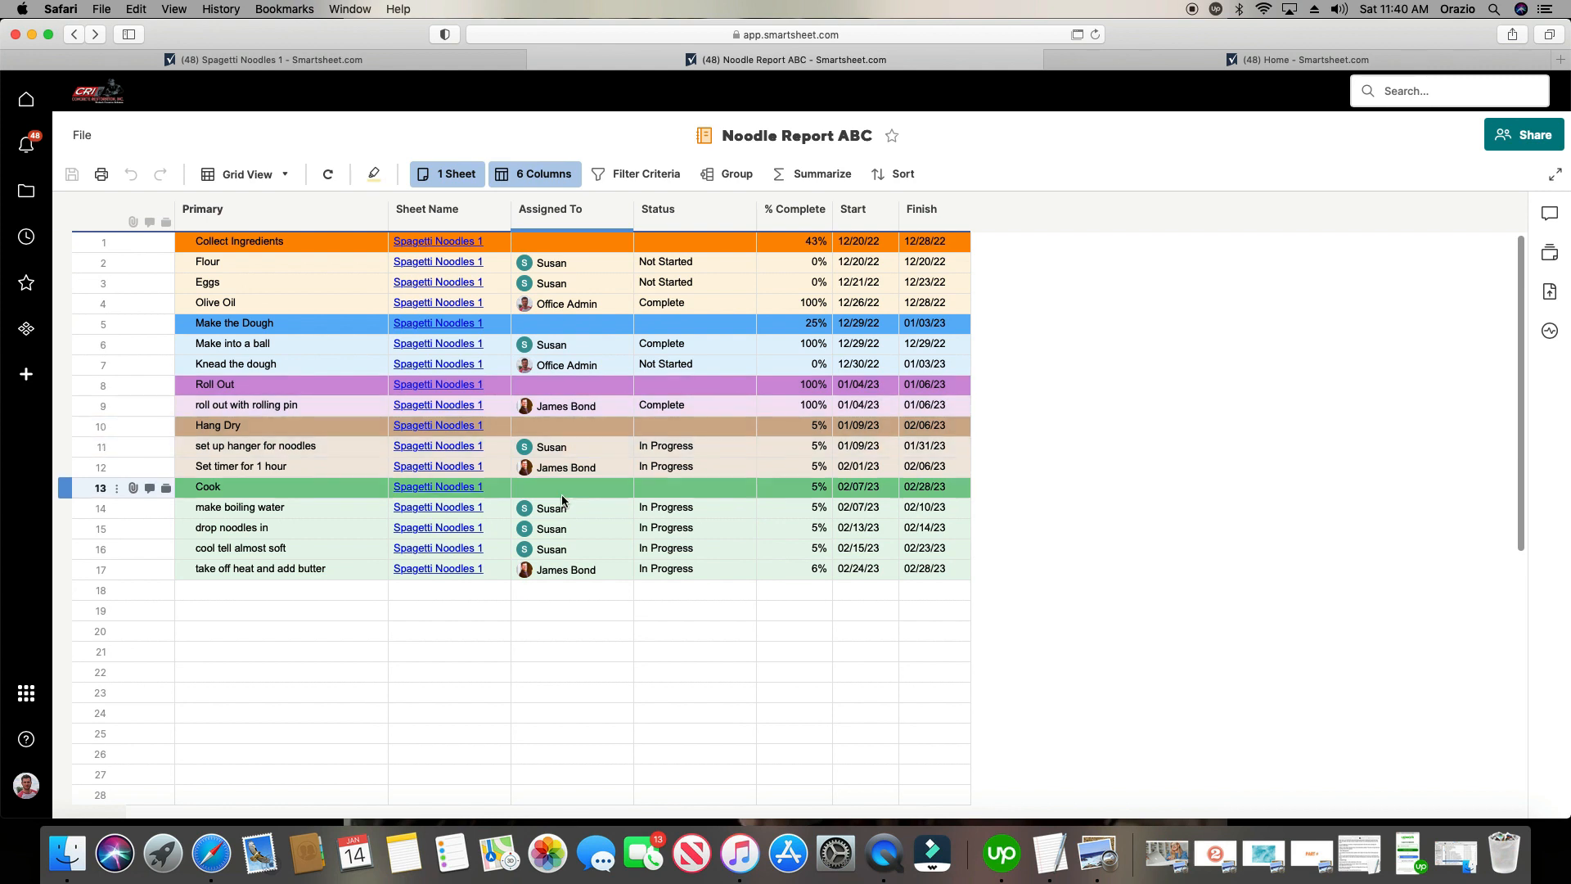
left_click(68, 489)
left_click(57, 421)
left_click_drag(76, 424, 74, 383)
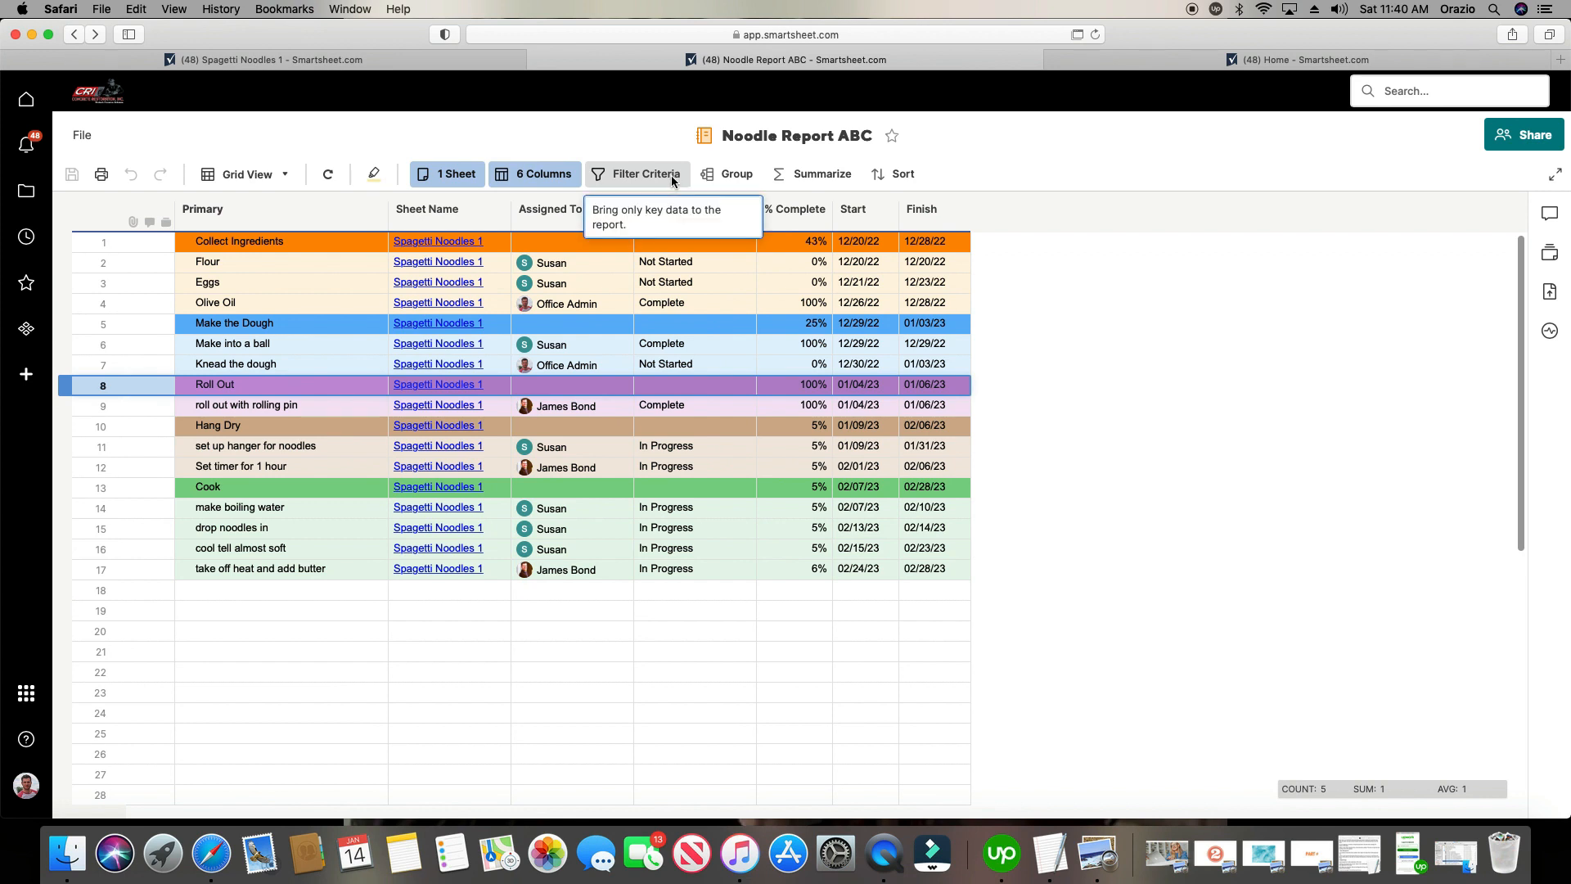
Unhide all columns in the Spagetti Noodles 1 sheet to view the helper columns, undo the unhiding and return to the report.
left_click(424, 60)
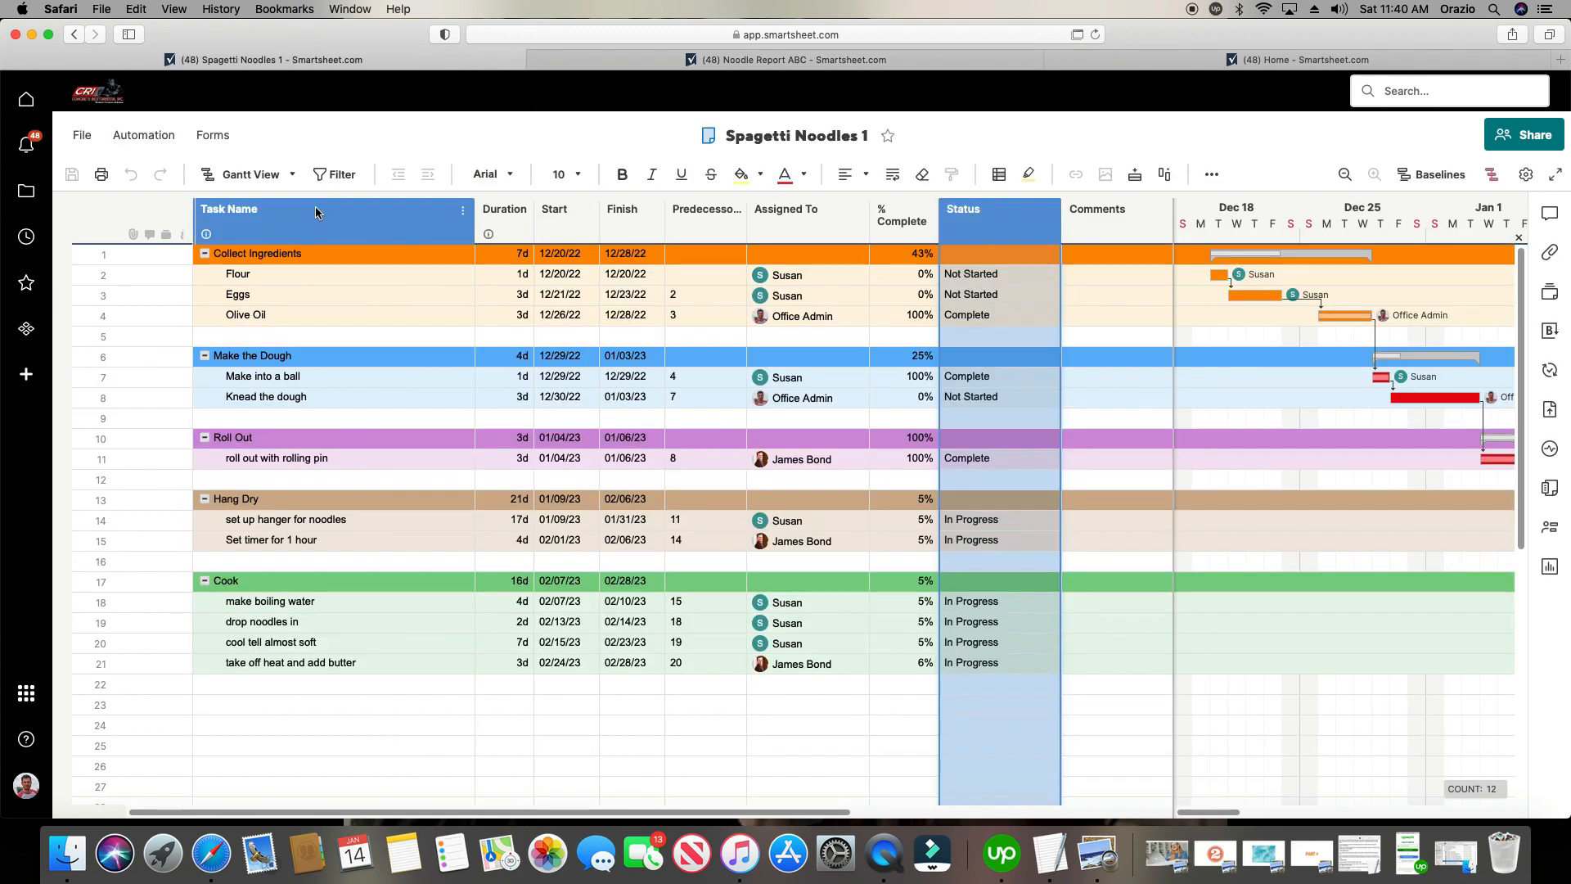
right_click(316, 212)
left_click(380, 519)
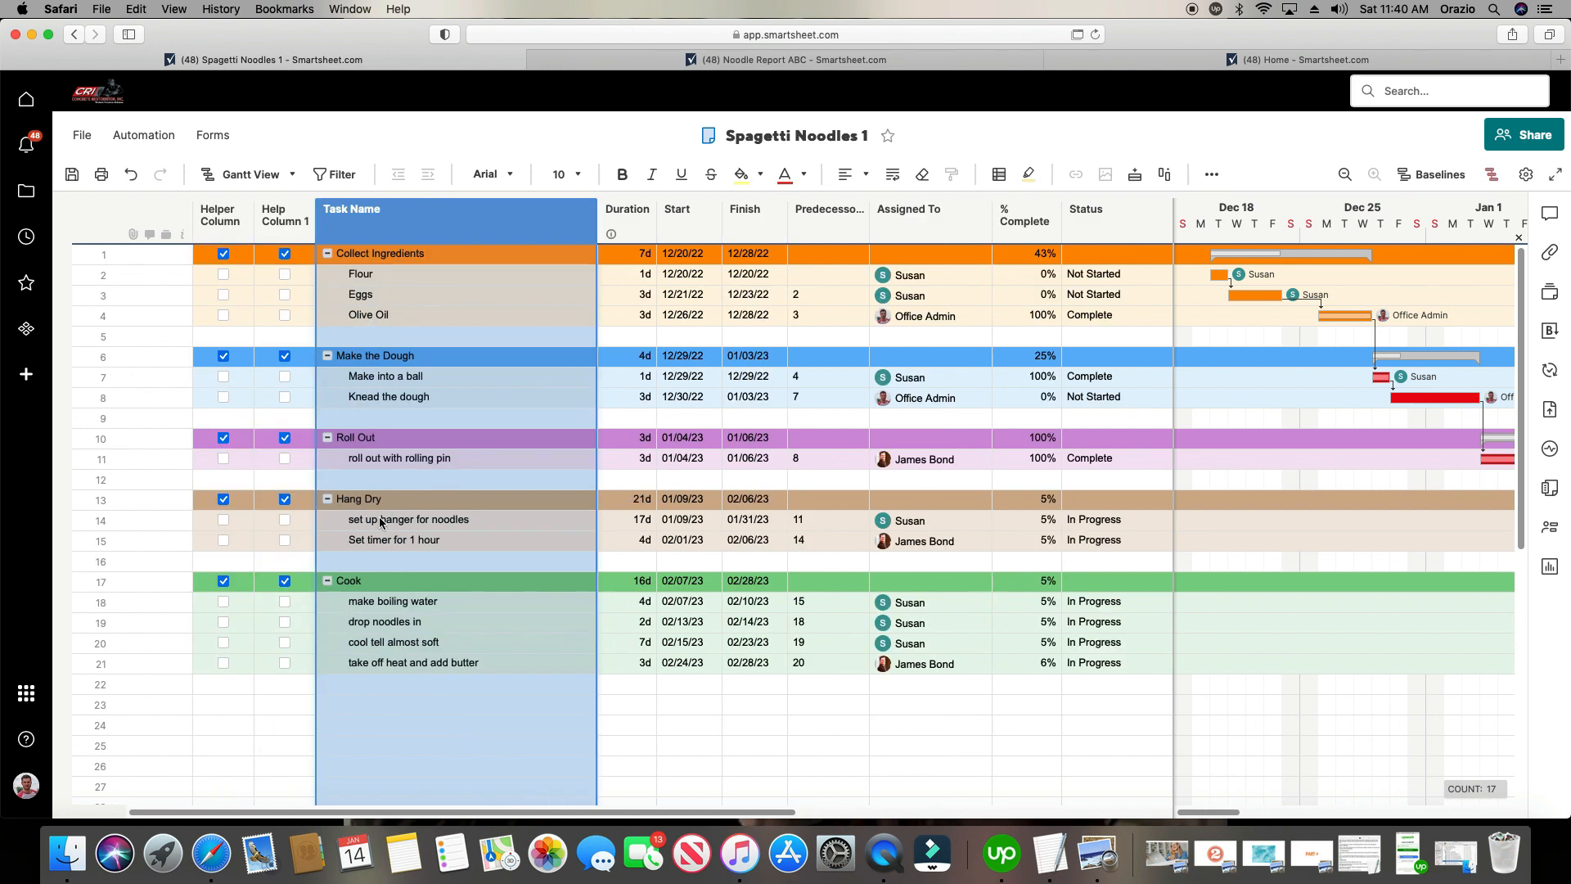
left_click(284, 219)
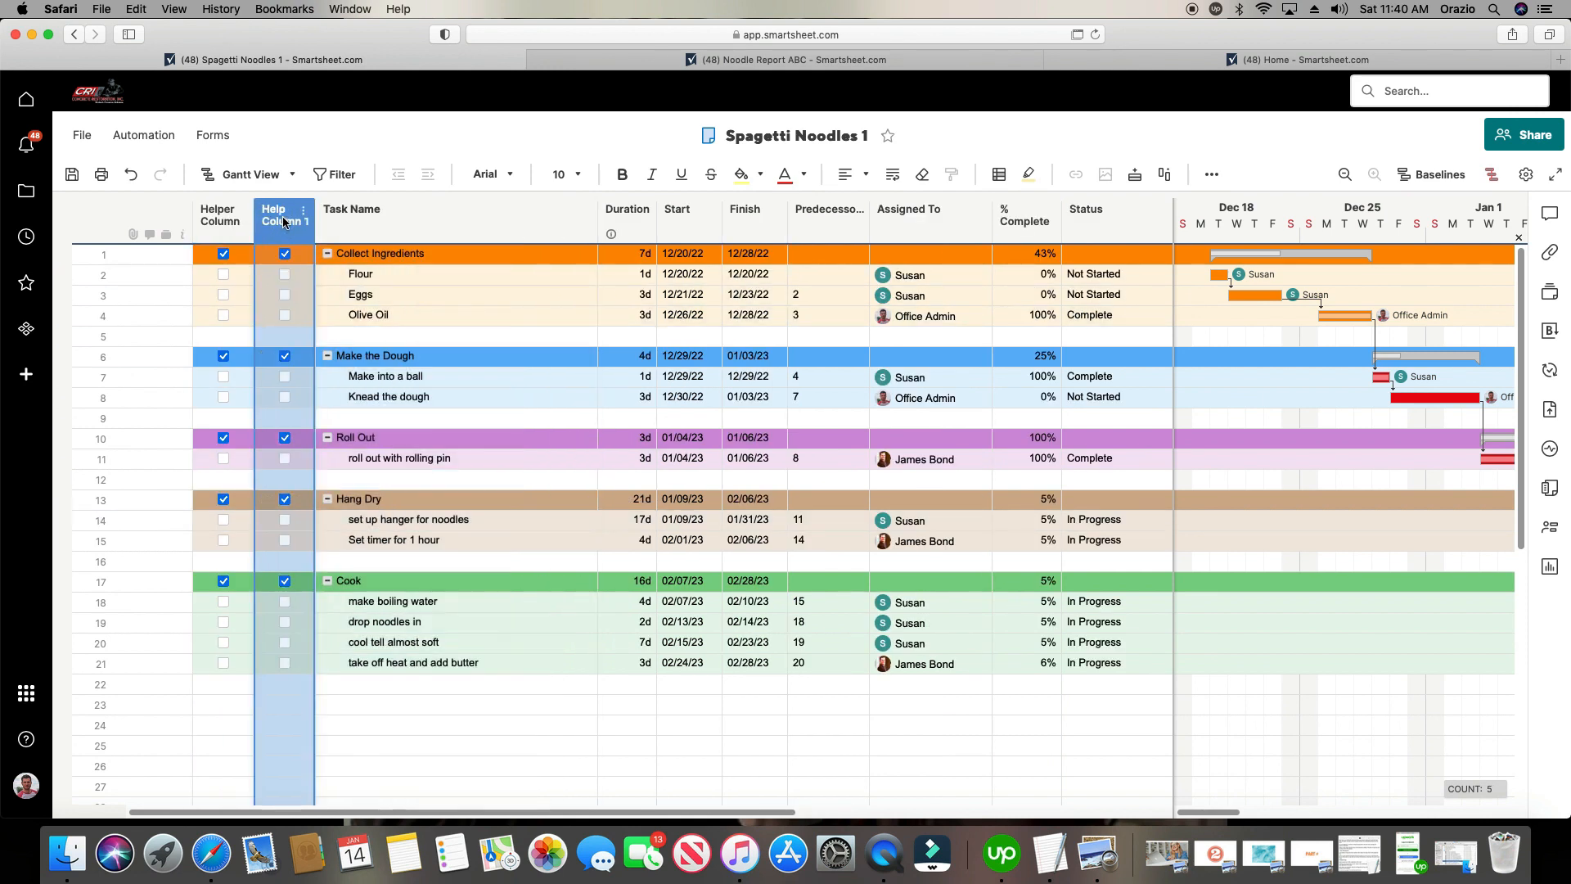
left_click(131, 174)
left_click(774, 68)
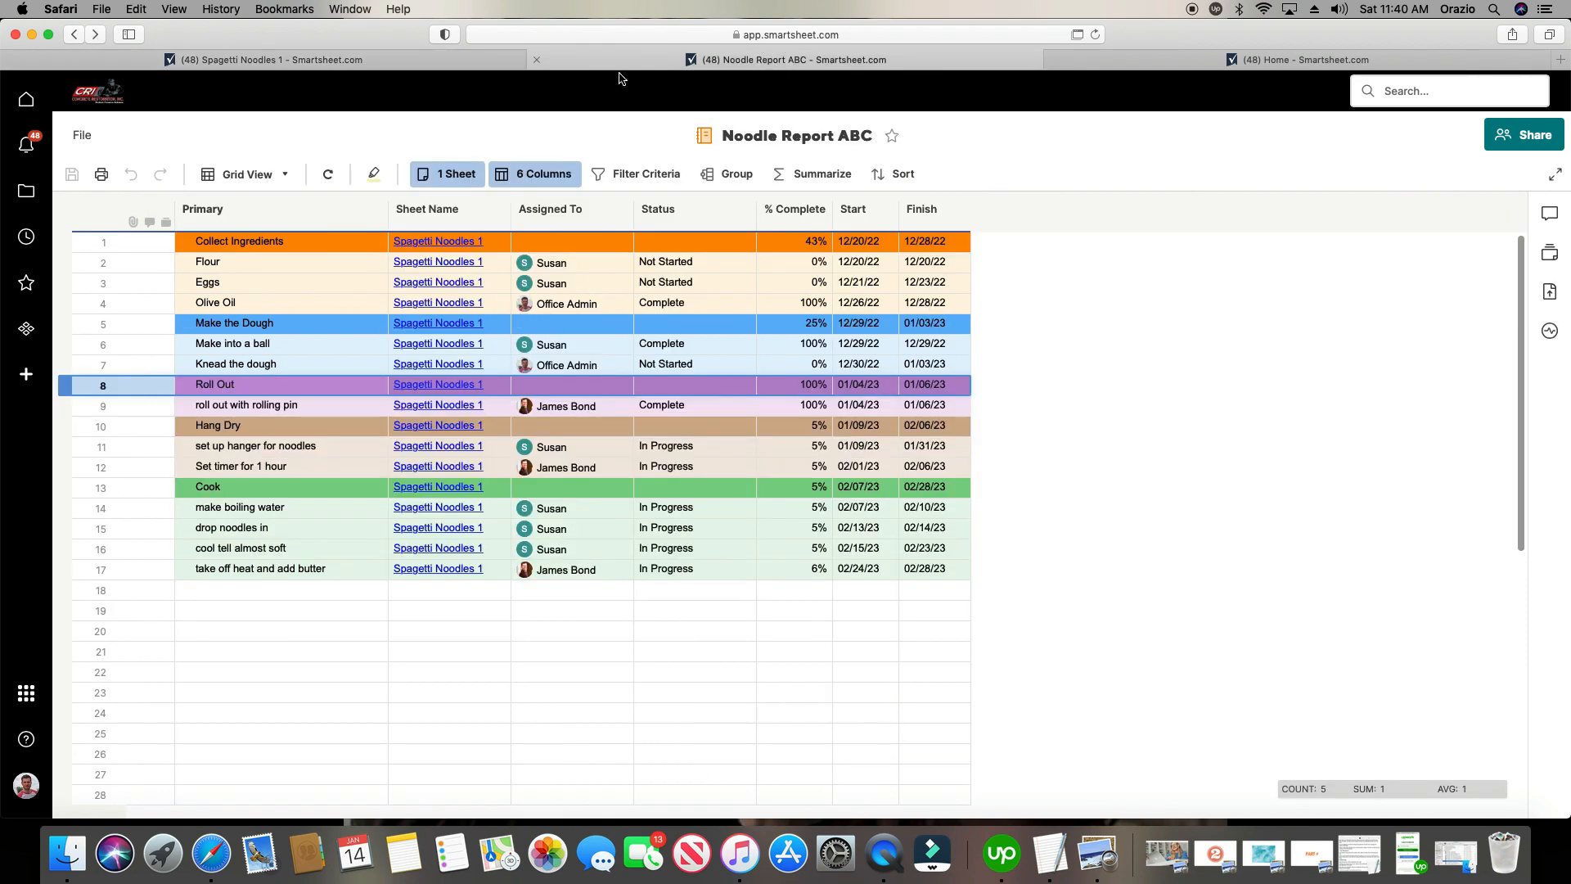
Close the empty filter criteria and reload the Noodle Report ABC page.
left_click(658, 174)
left_click(638, 174)
left_click(628, 174)
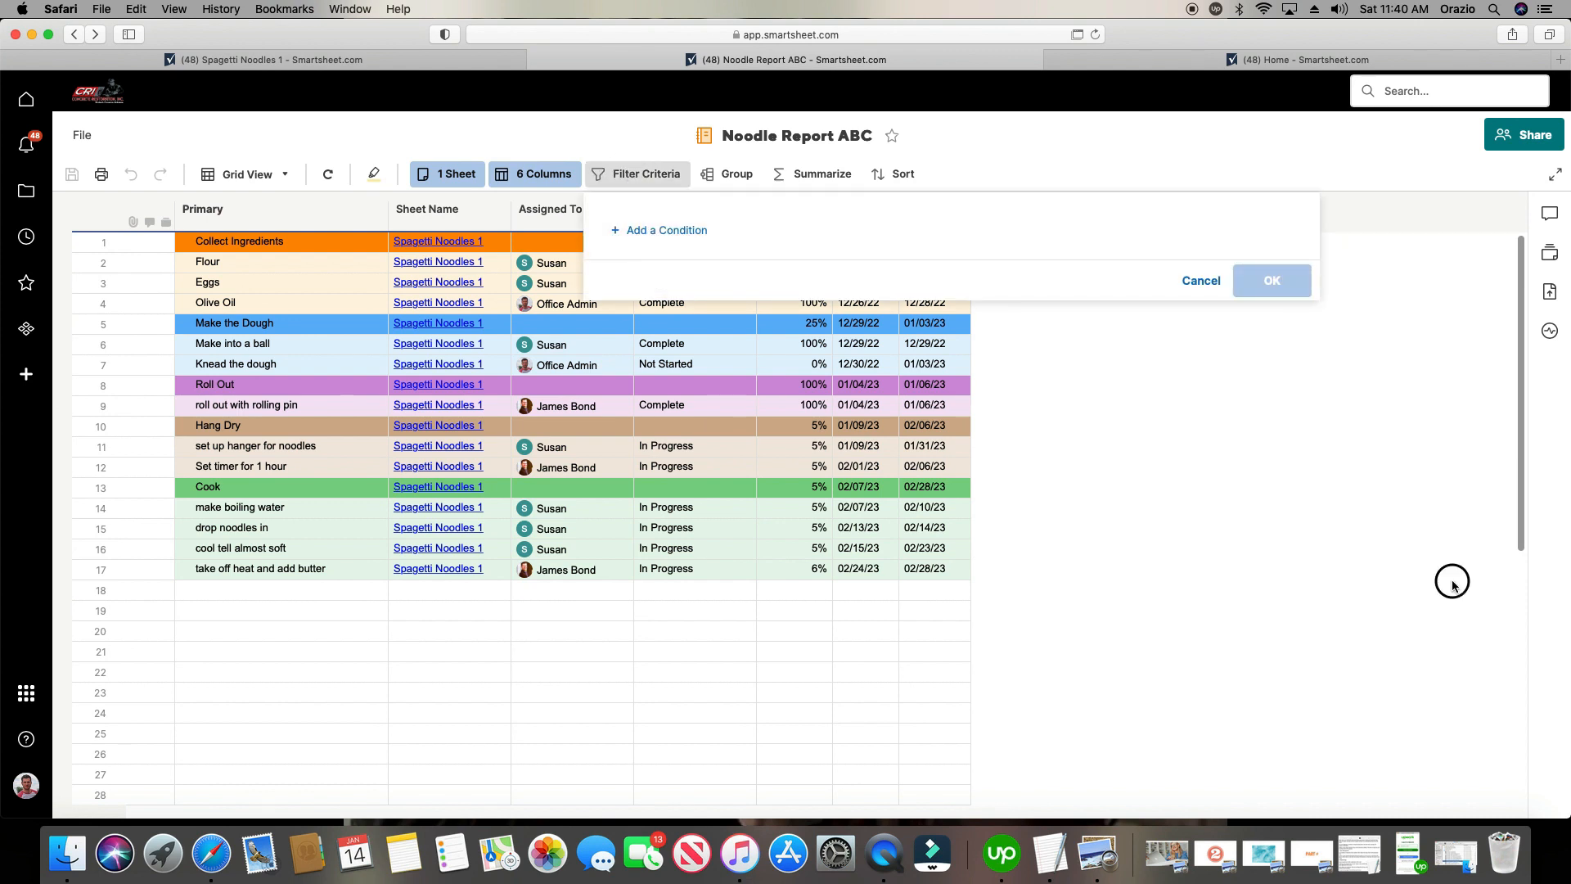
left_click(1122, 407)
left_click(1095, 34)
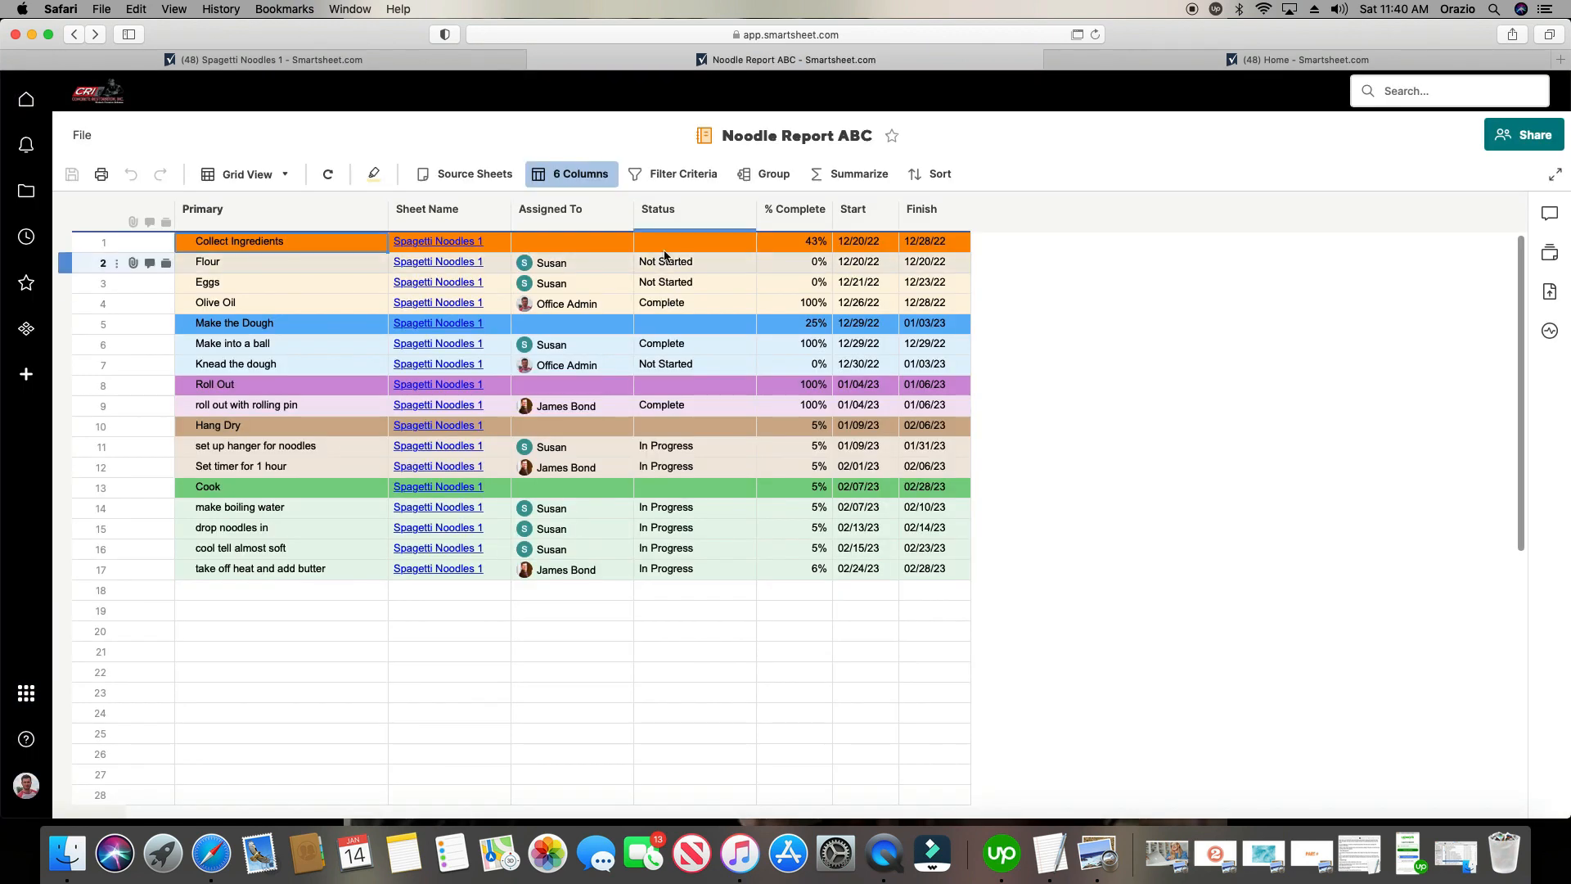
Set up a filter condition on the Help Column 1 field with the type is unchecked.
left_click(665, 175)
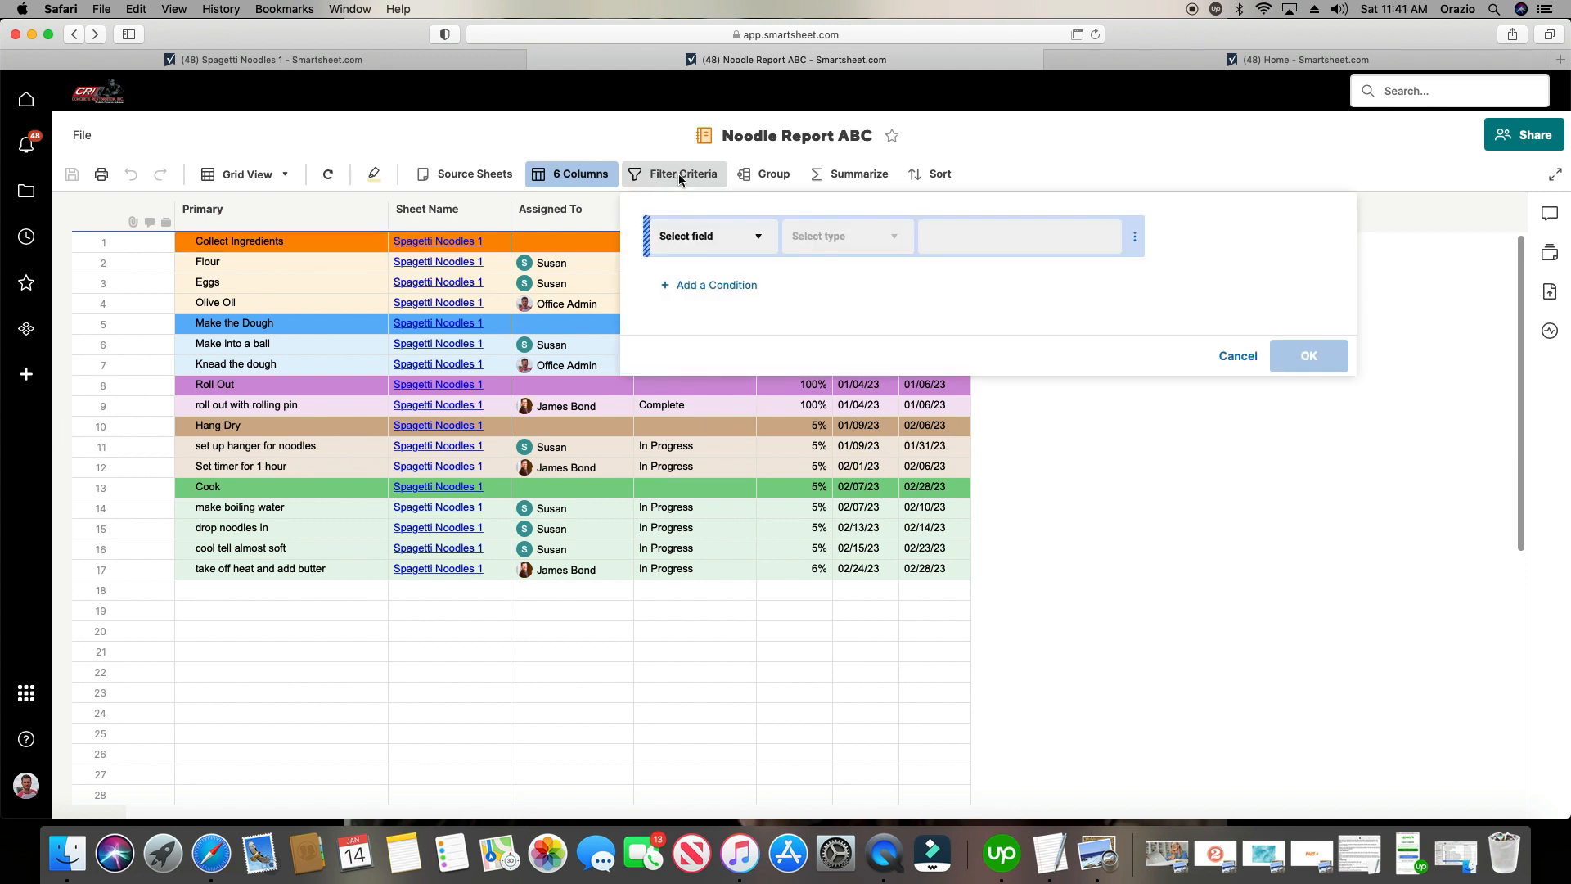
left_click(750, 242)
scroll(733, 372, "down", 1)
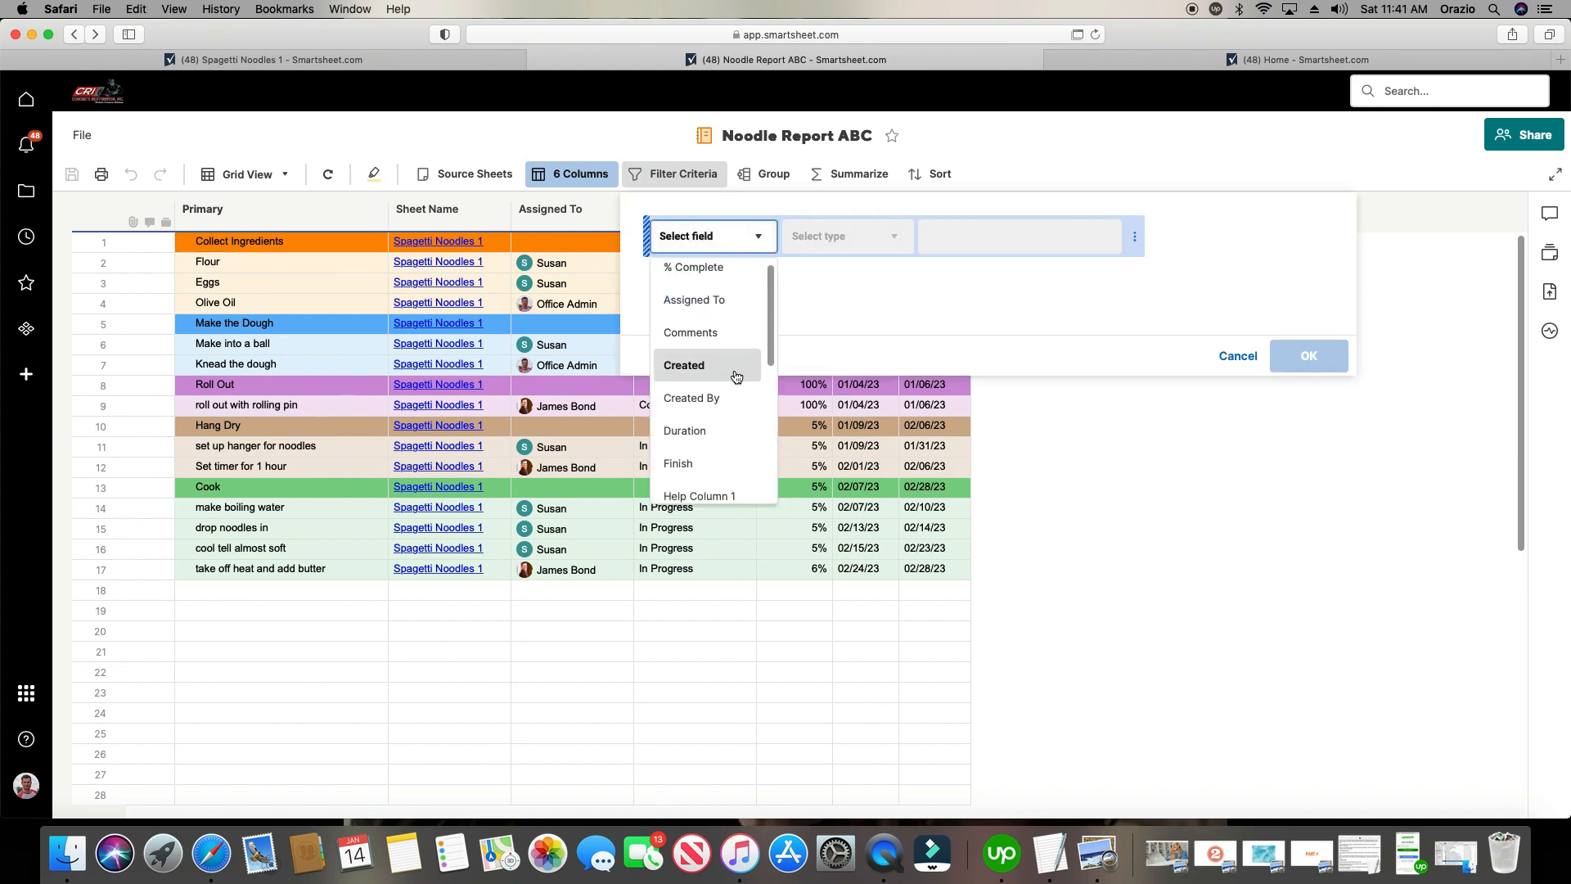
left_click(710, 485)
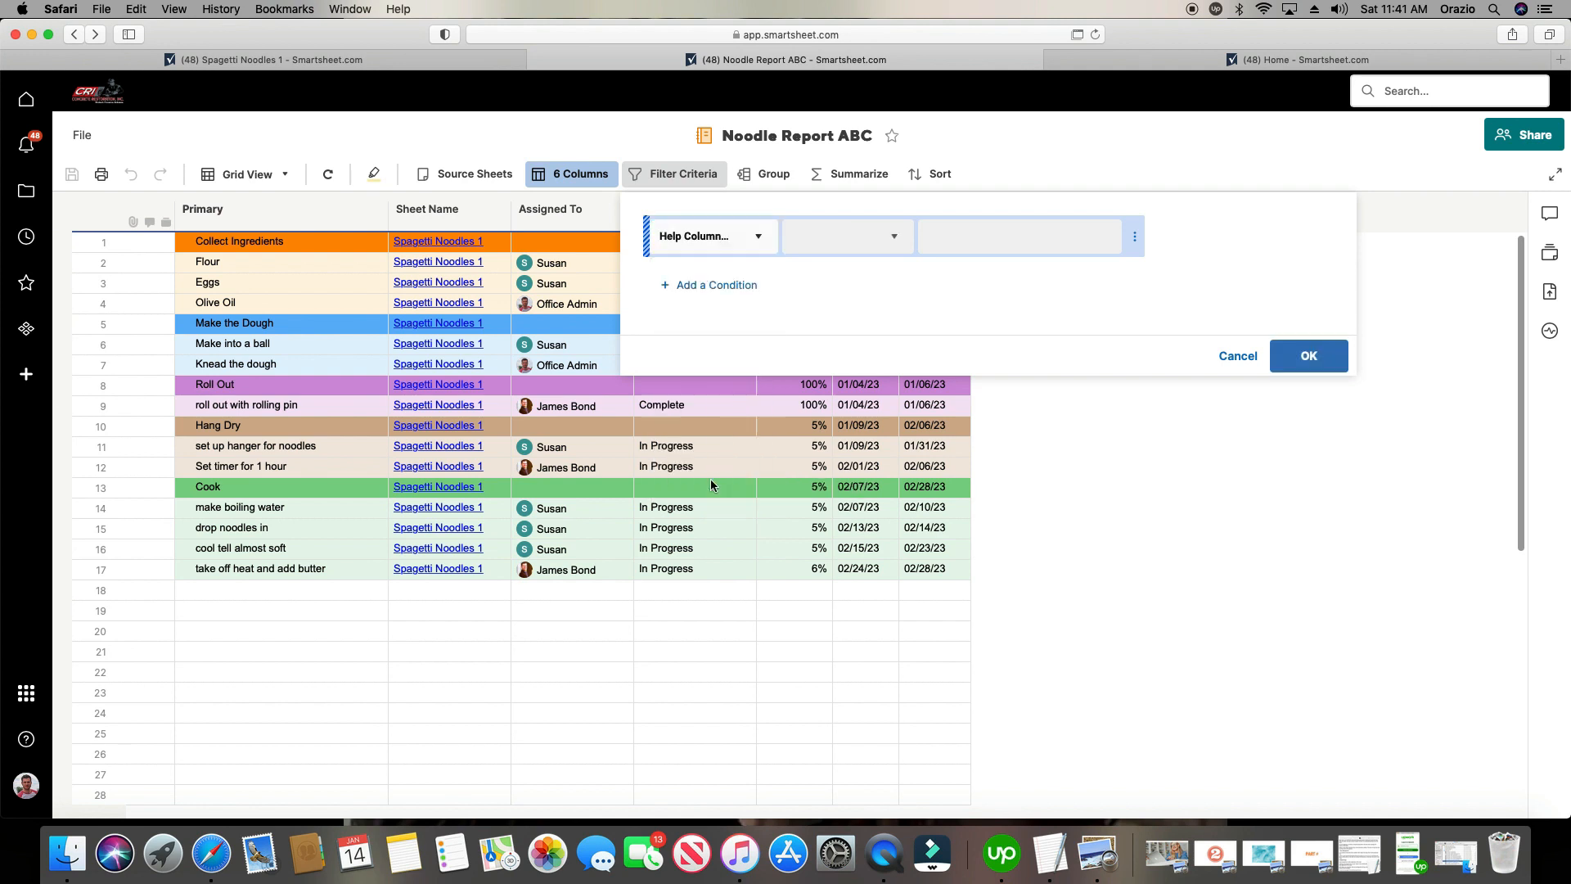
left_click(810, 241)
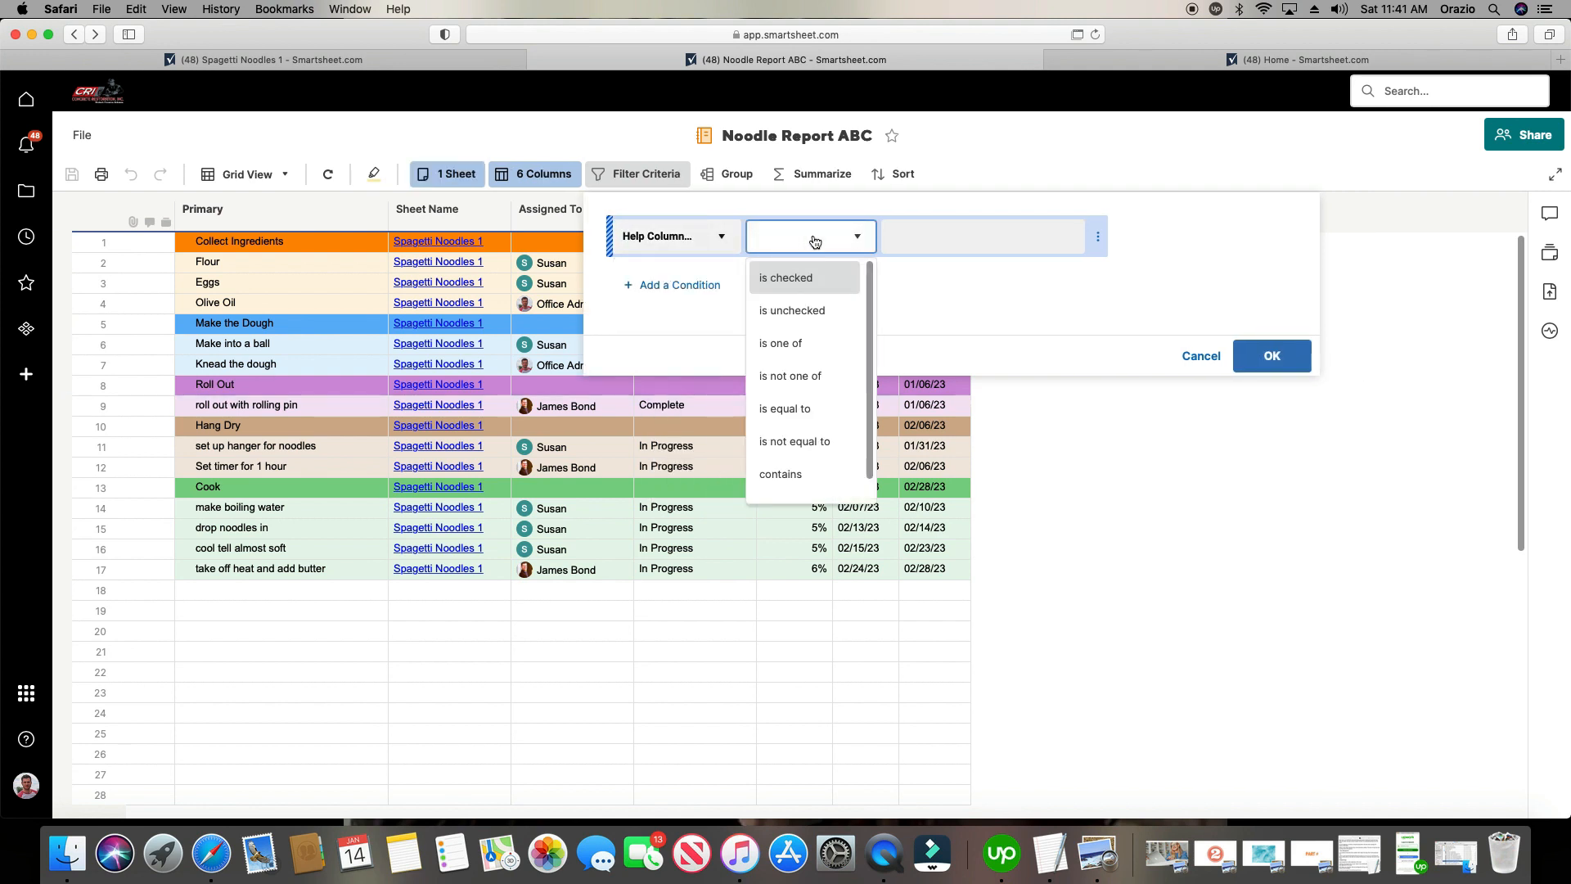
left_click(836, 315)
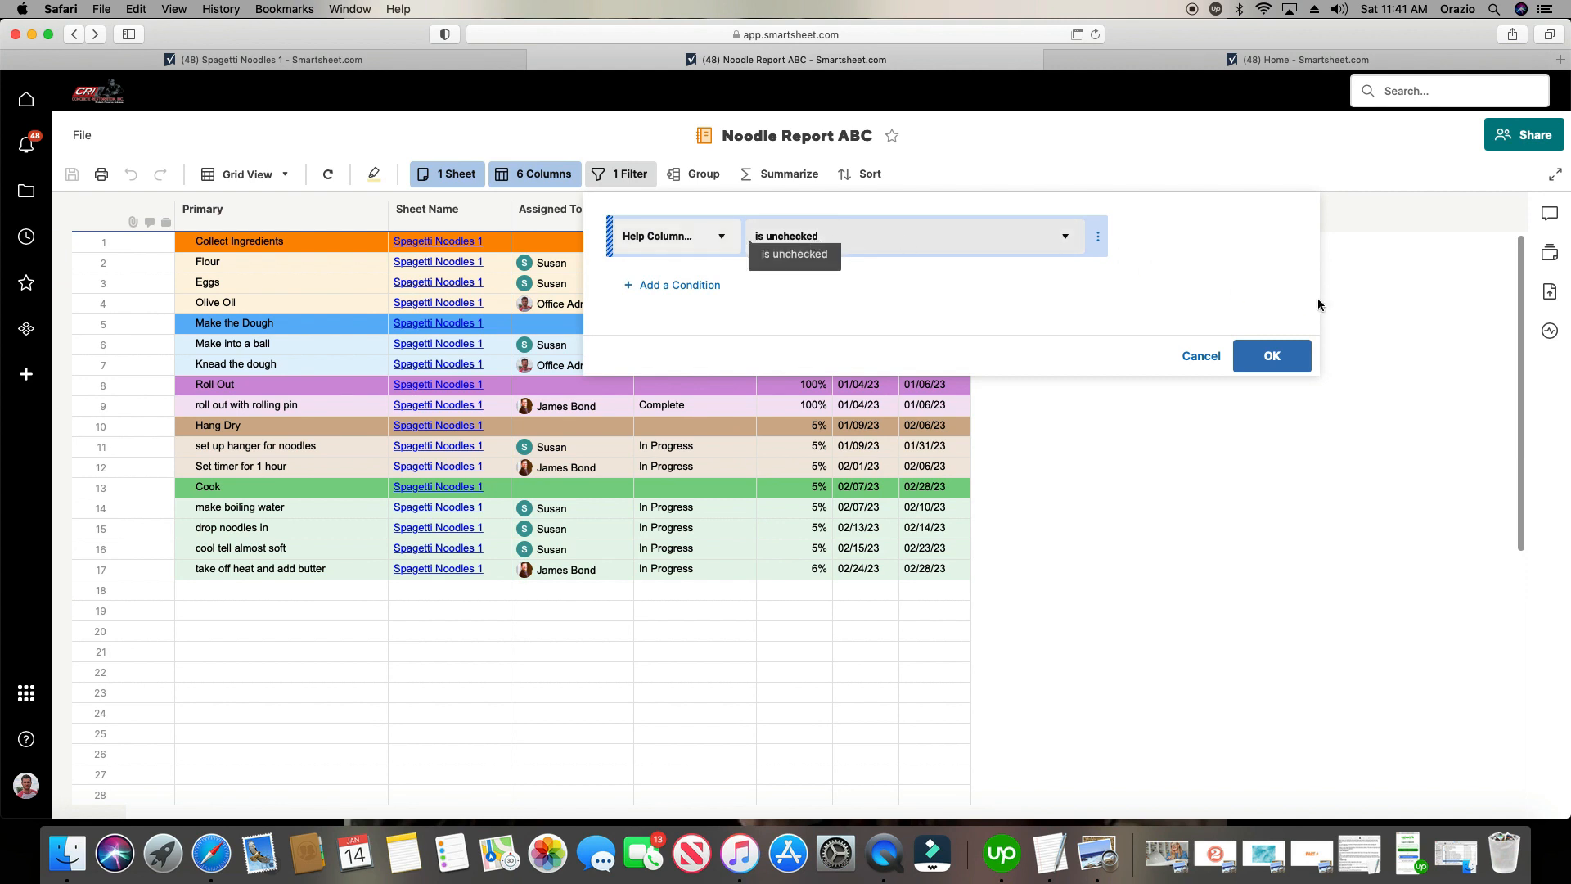
Temporarily unhide all columns in the Spagetti Noodles 1 sheet to examine which rows have their helper boxes checked, and undo it.
left_click(169, 66)
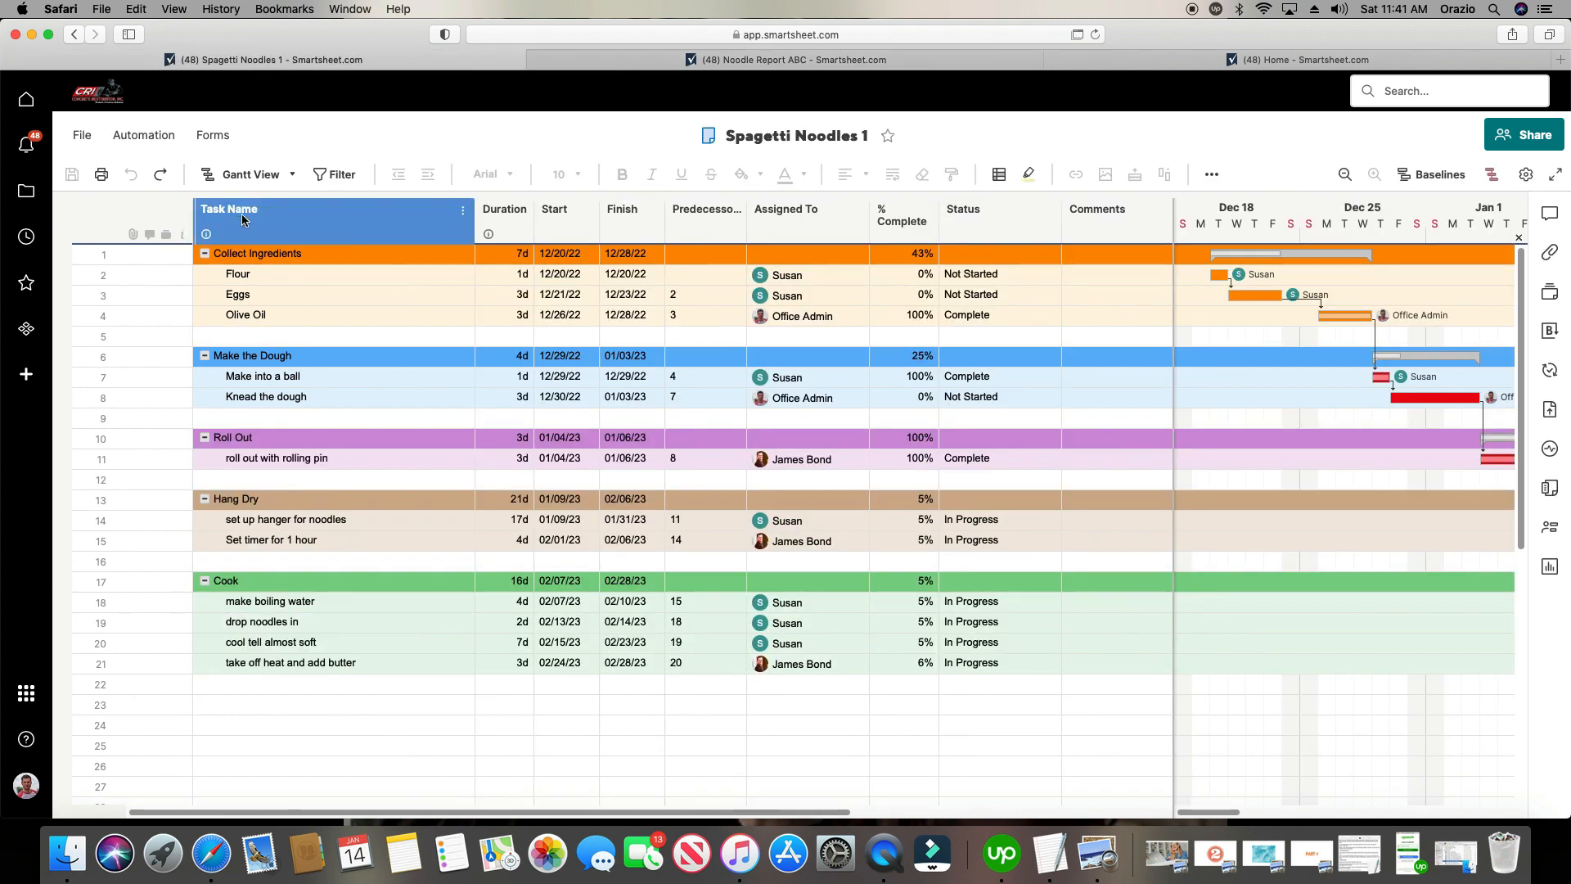
right_click(246, 220)
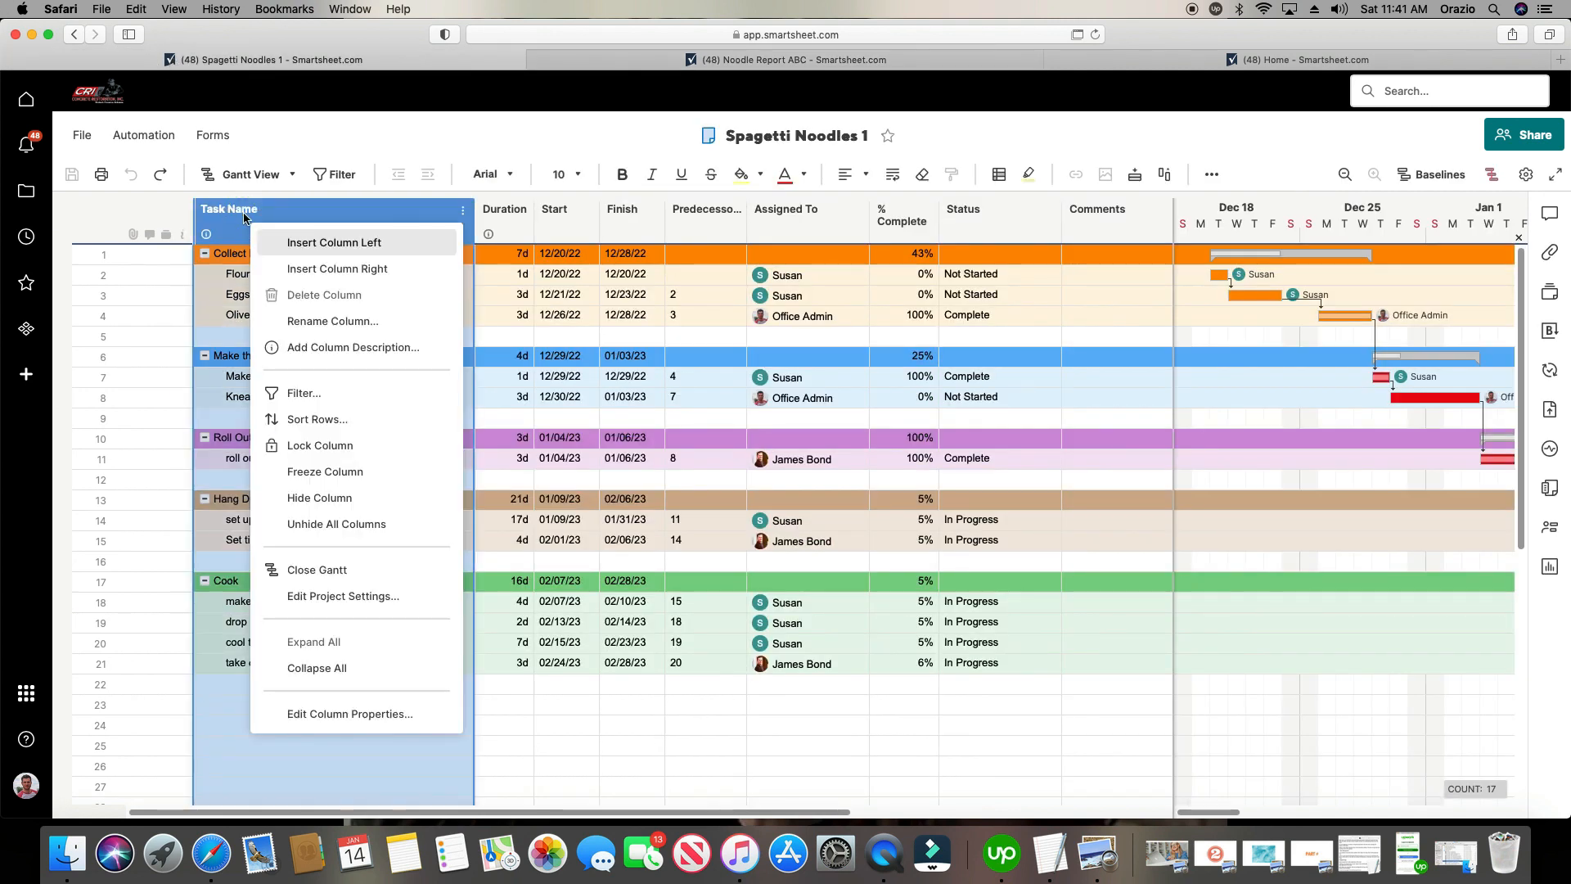
left_click(340, 524)
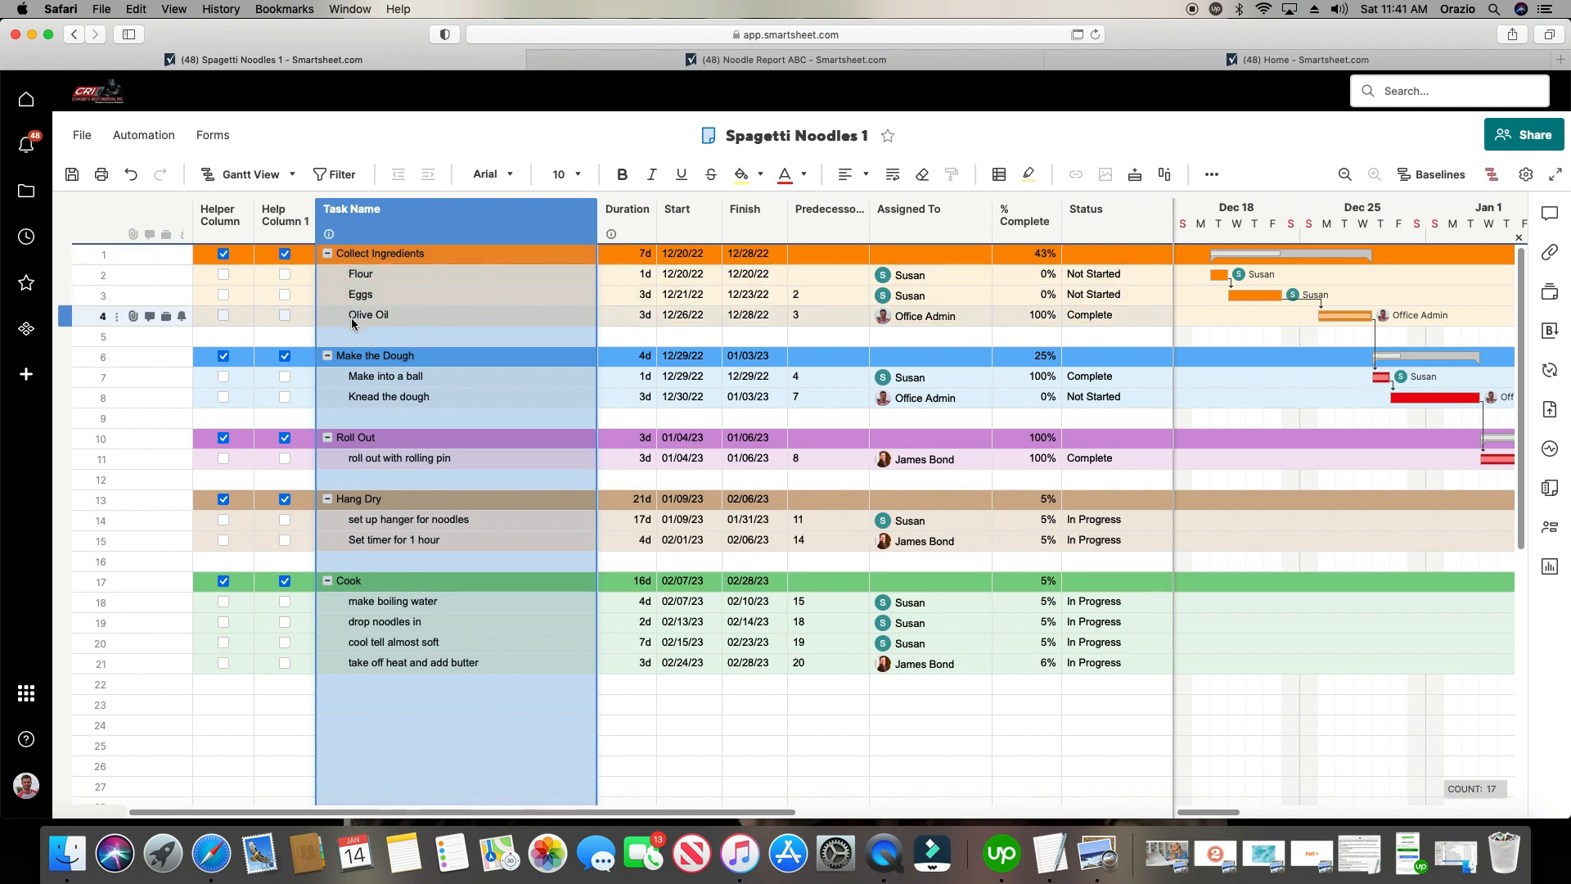
left_click(131, 174)
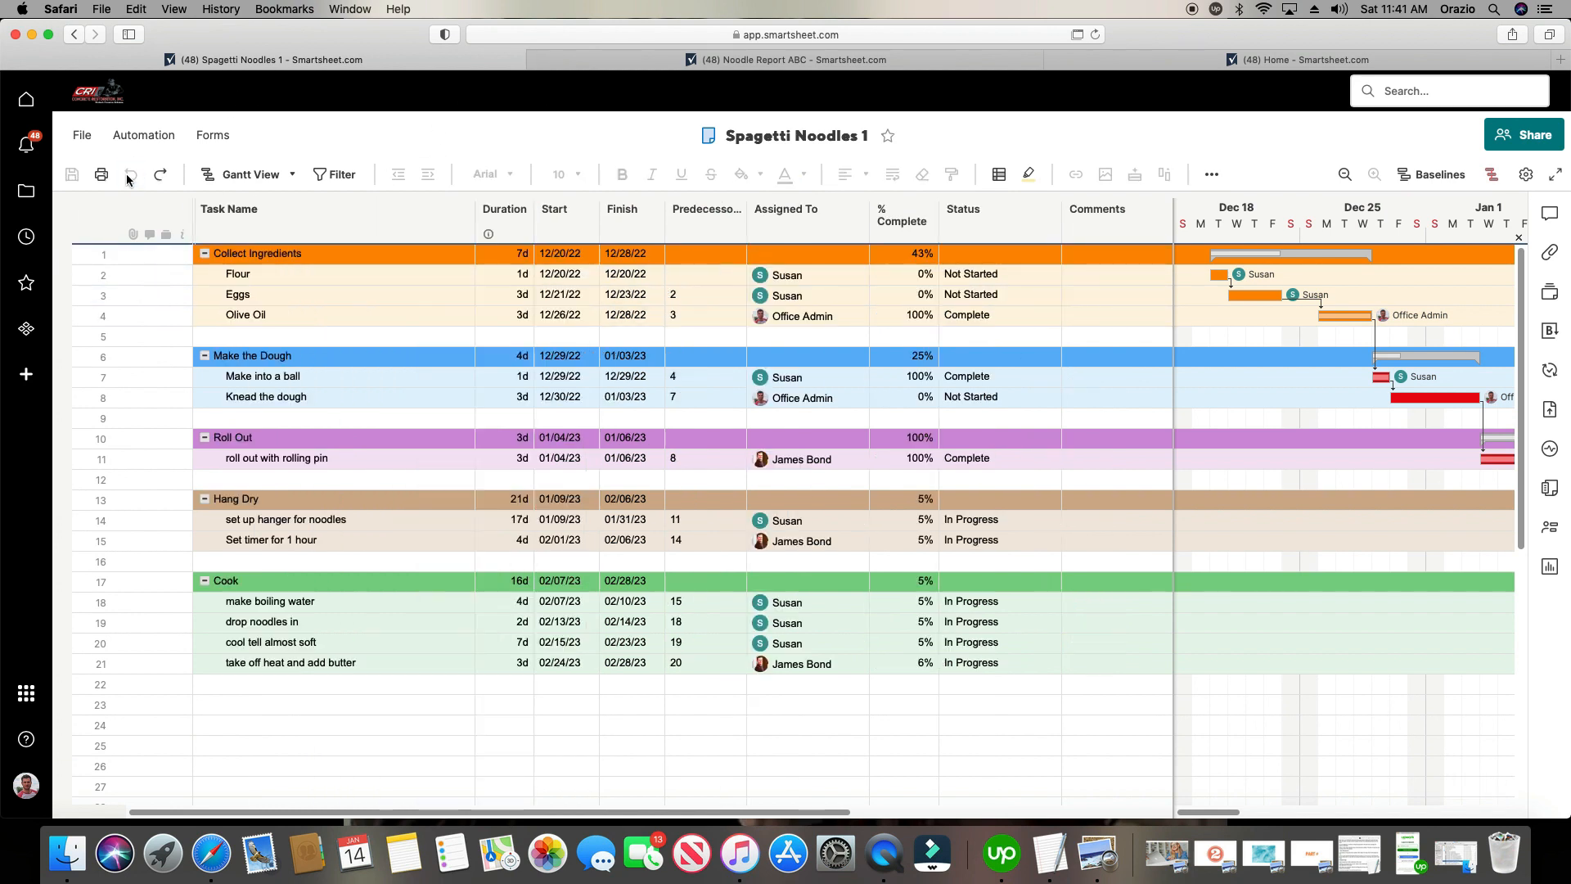
Return to Noodle Report ABC and apply the Help Column 1 is unchecked filter.
left_click(673, 63)
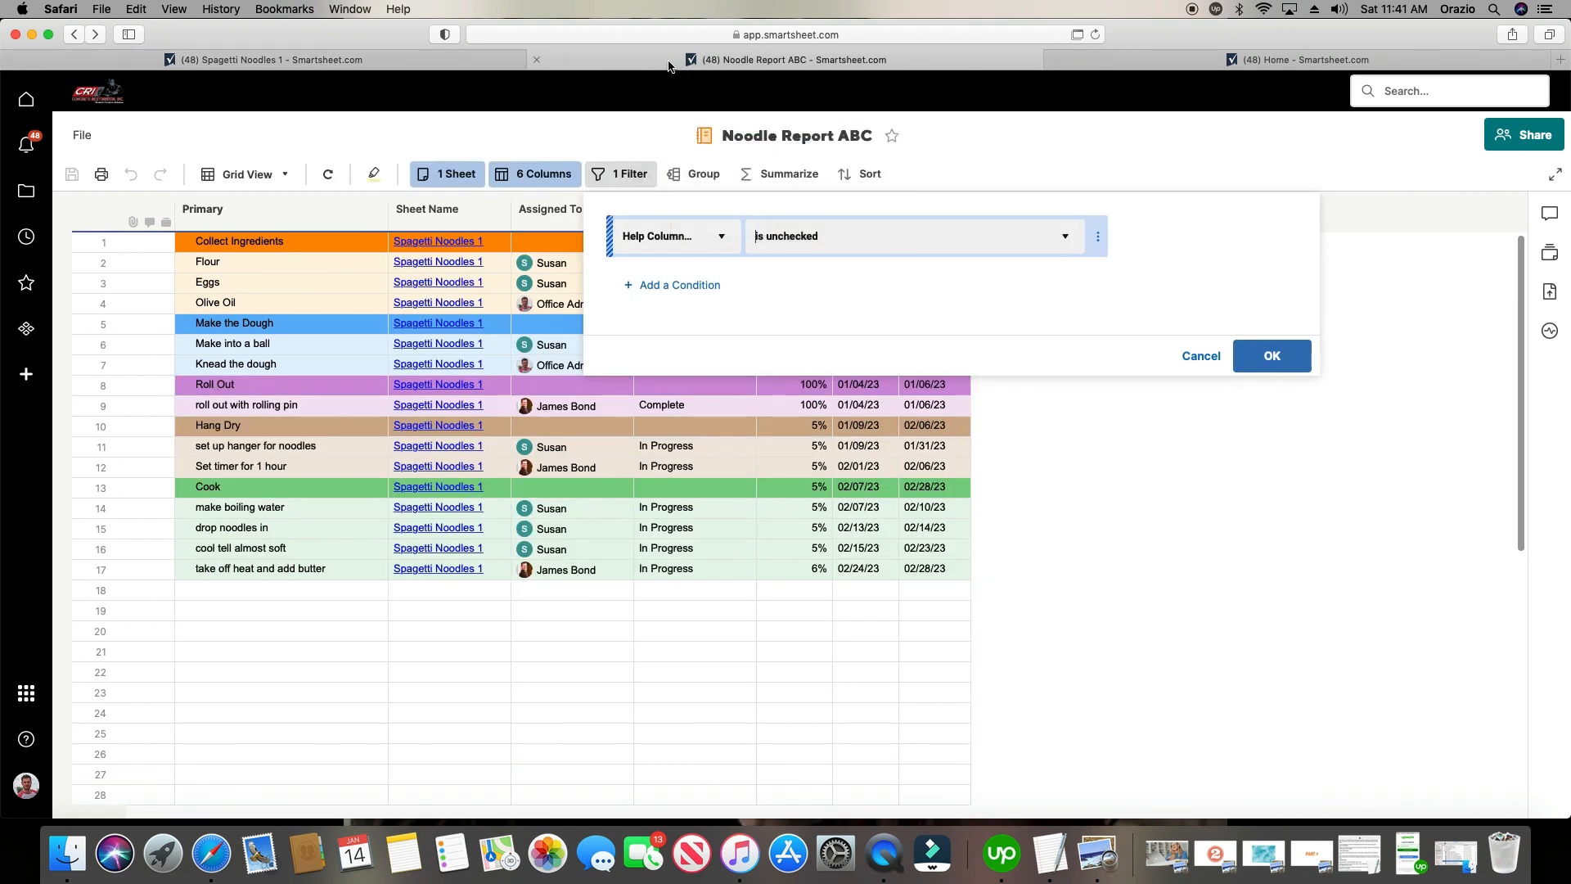
left_click(1272, 356)
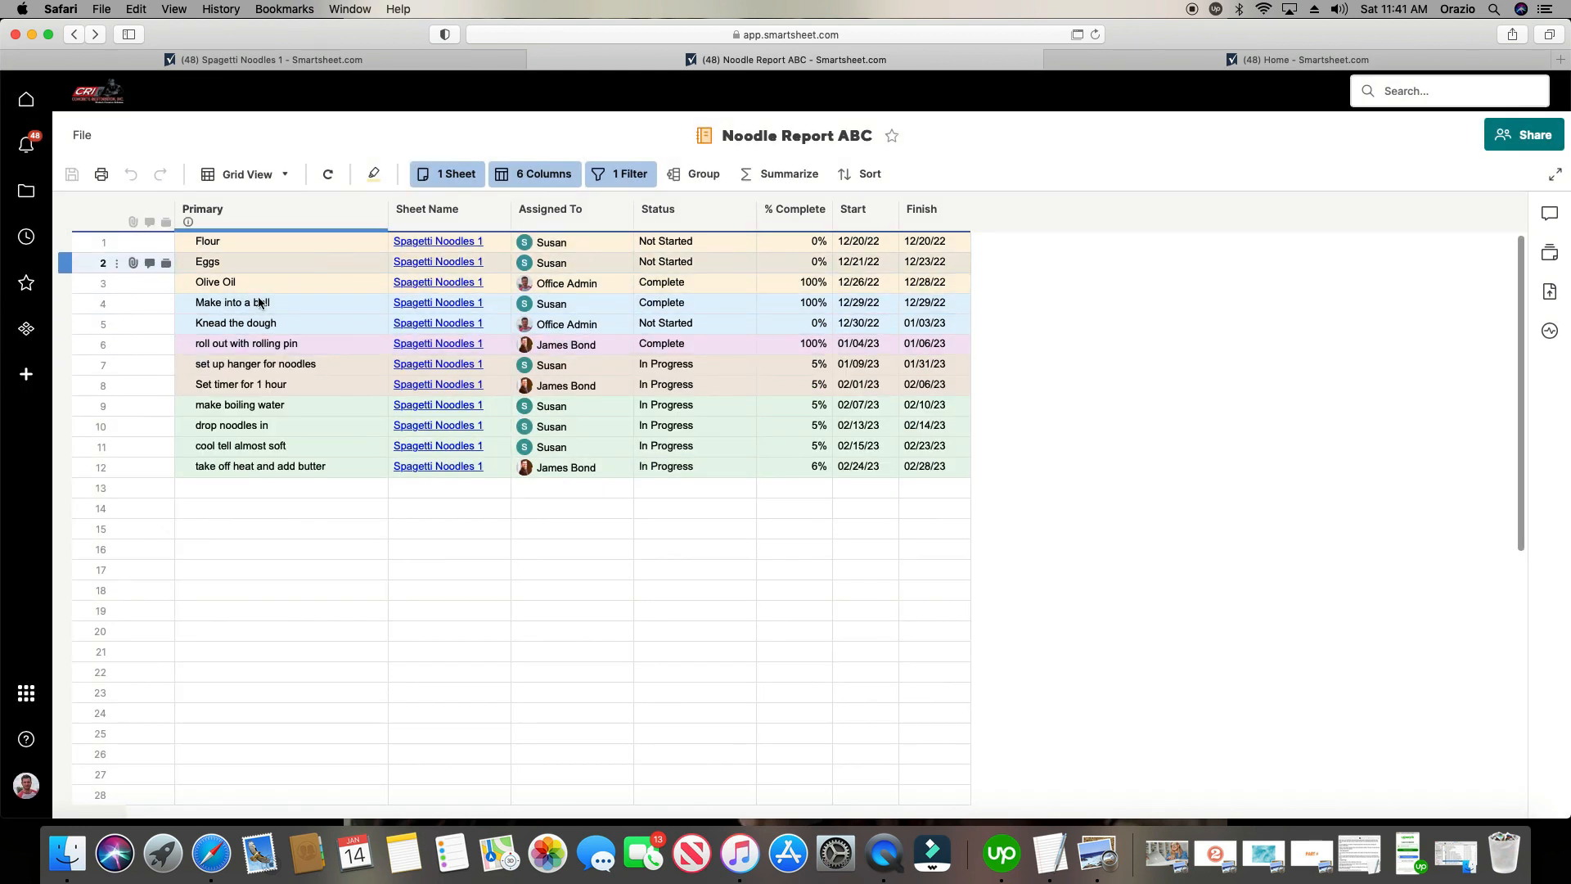
Group the report rows by Assigned To in ascending order, with the groups collapsed.
left_click(665, 179)
left_click(745, 246)
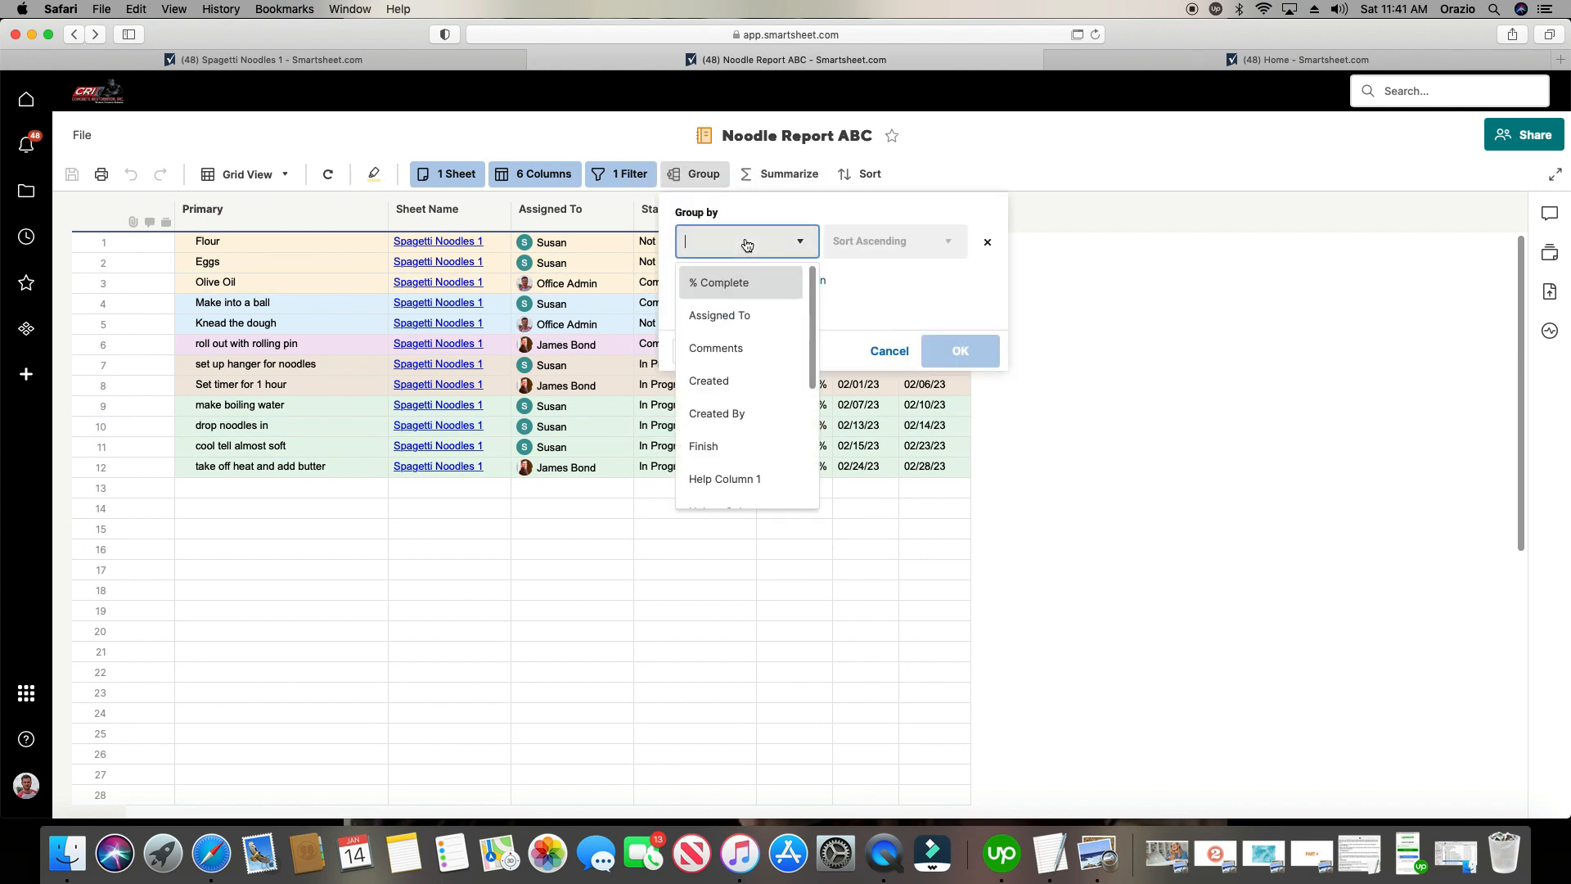
left_click(737, 315)
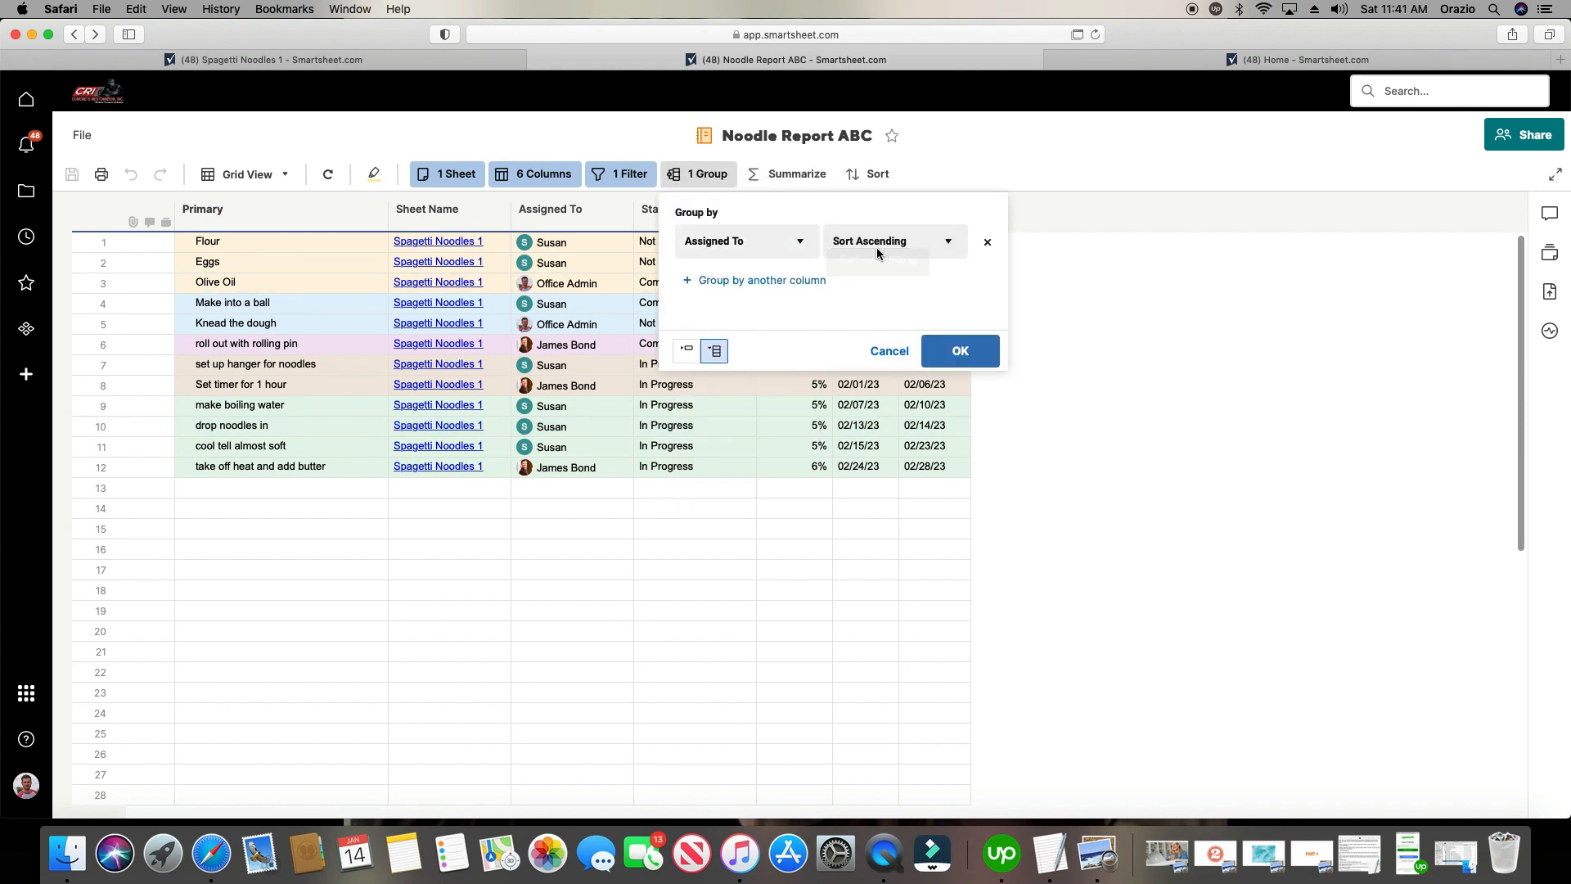
left_click(687, 352)
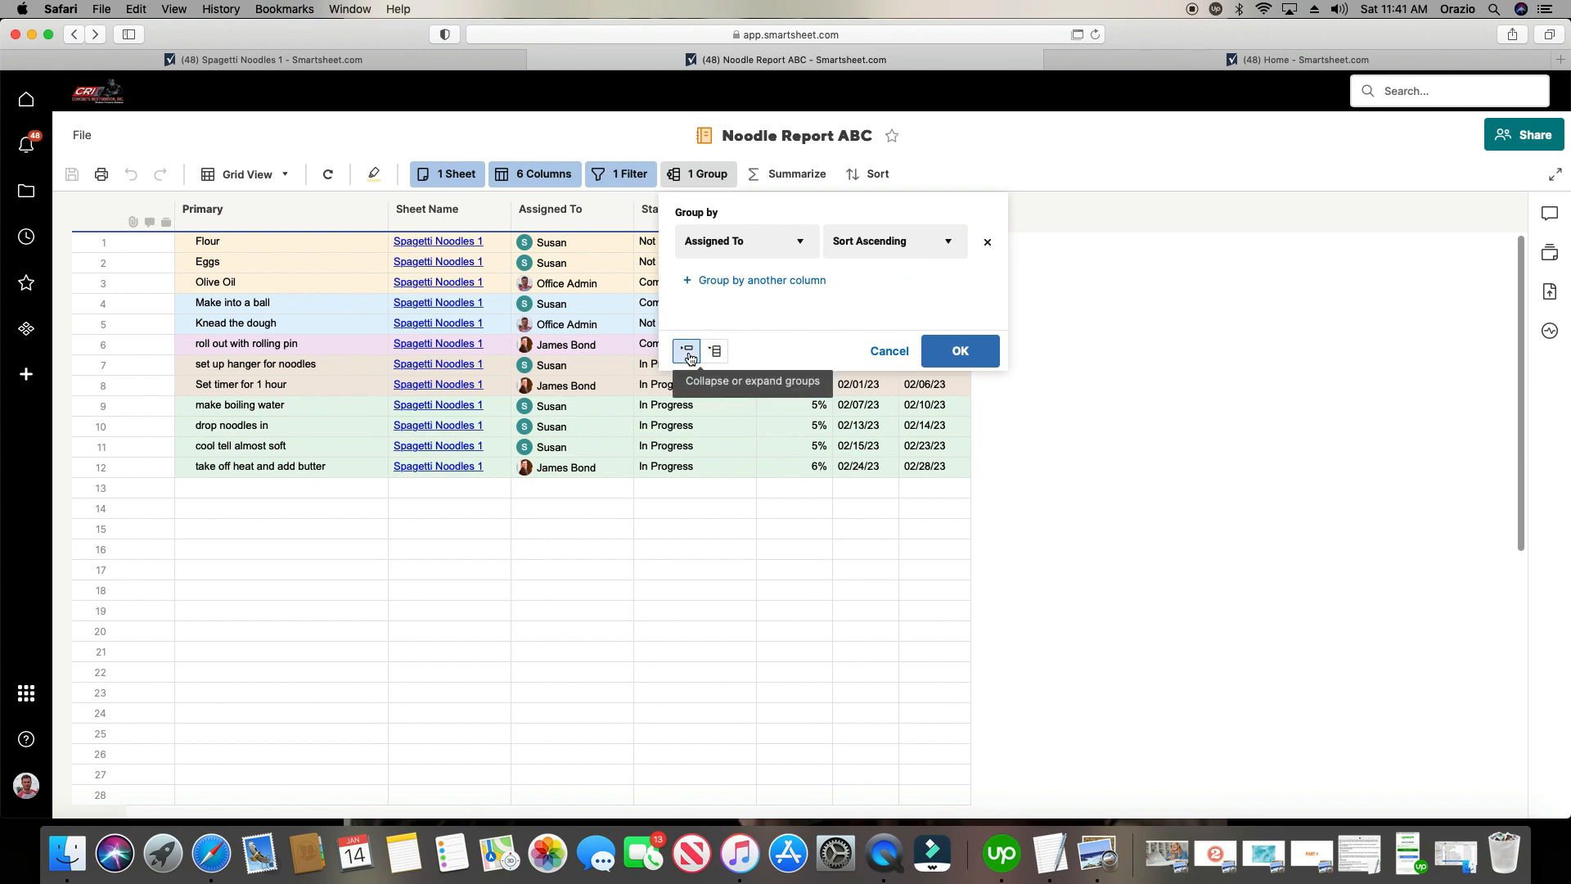
left_click(962, 350)
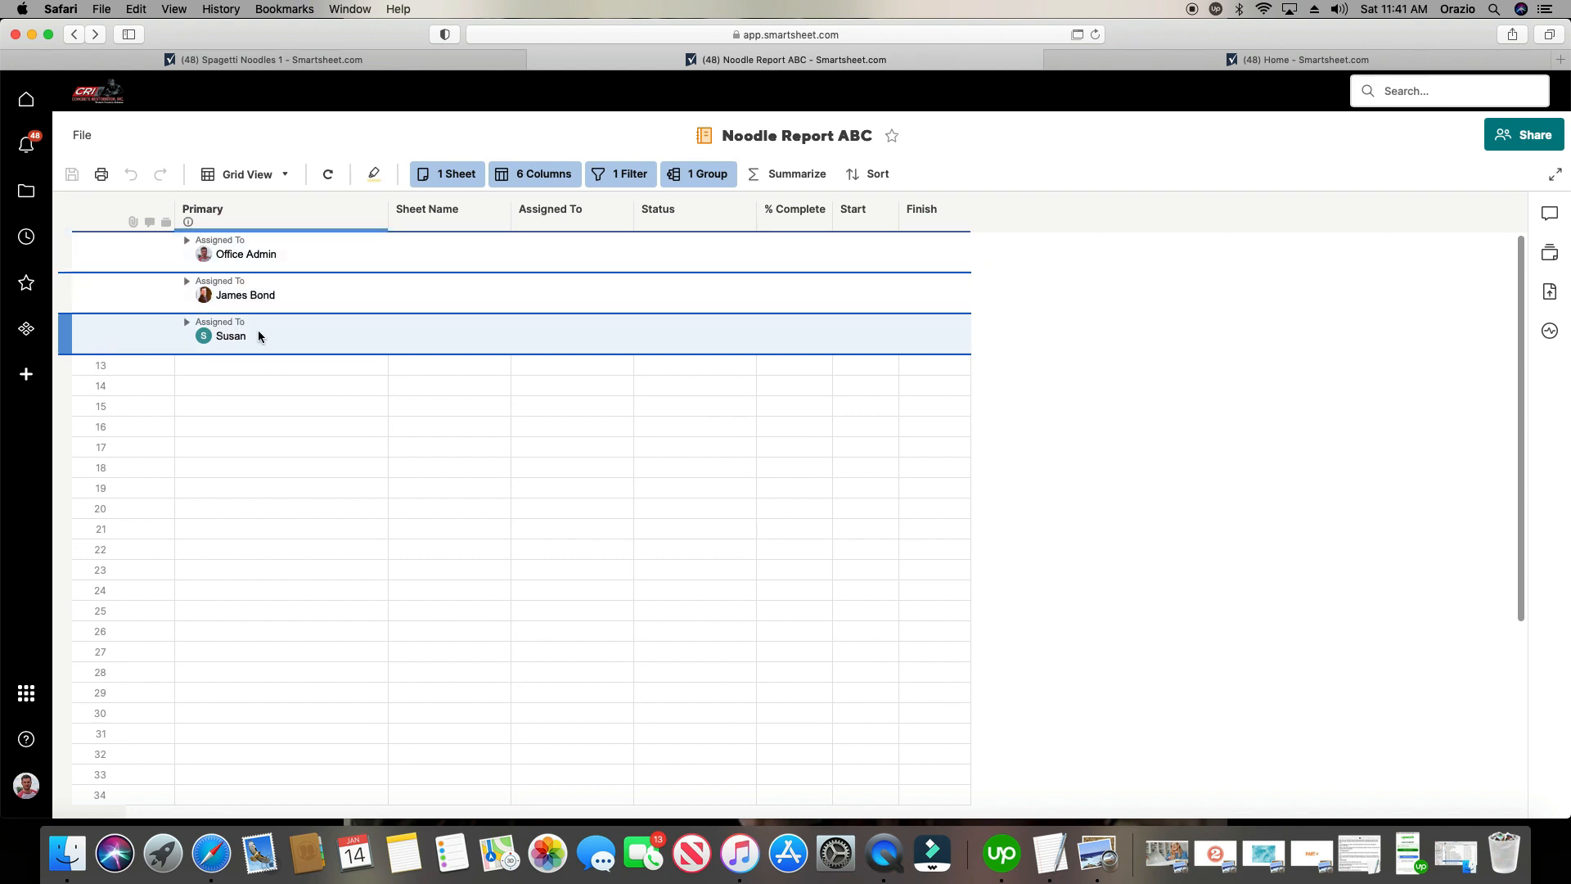
Expand and collapse each assignee's group in turn to review the tasks assigned to that person.
left_click(186, 241)
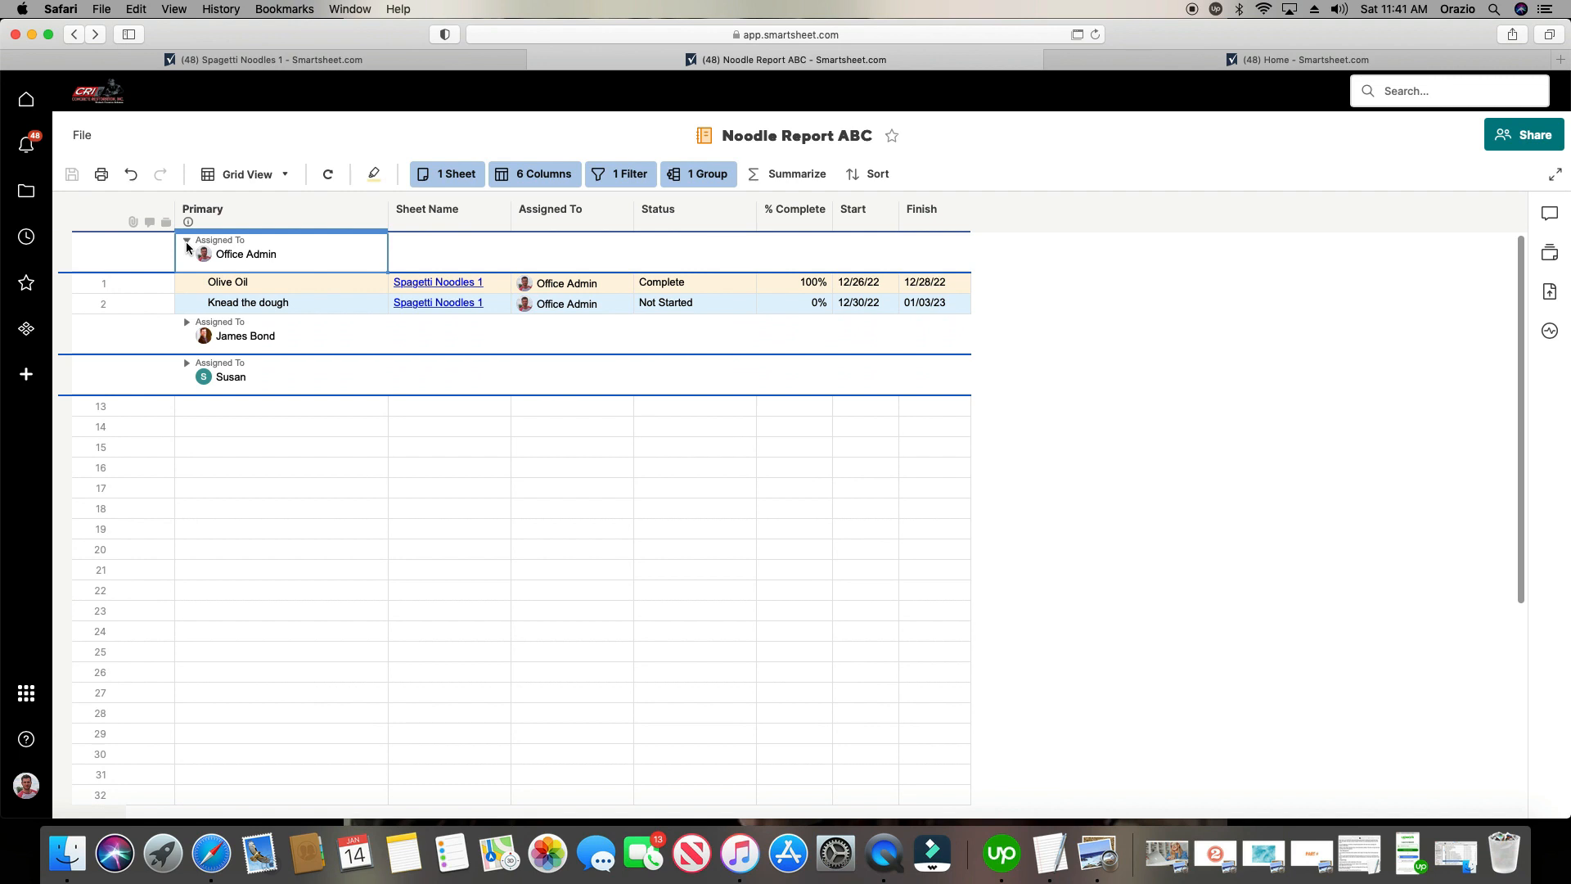
left_click(186, 242)
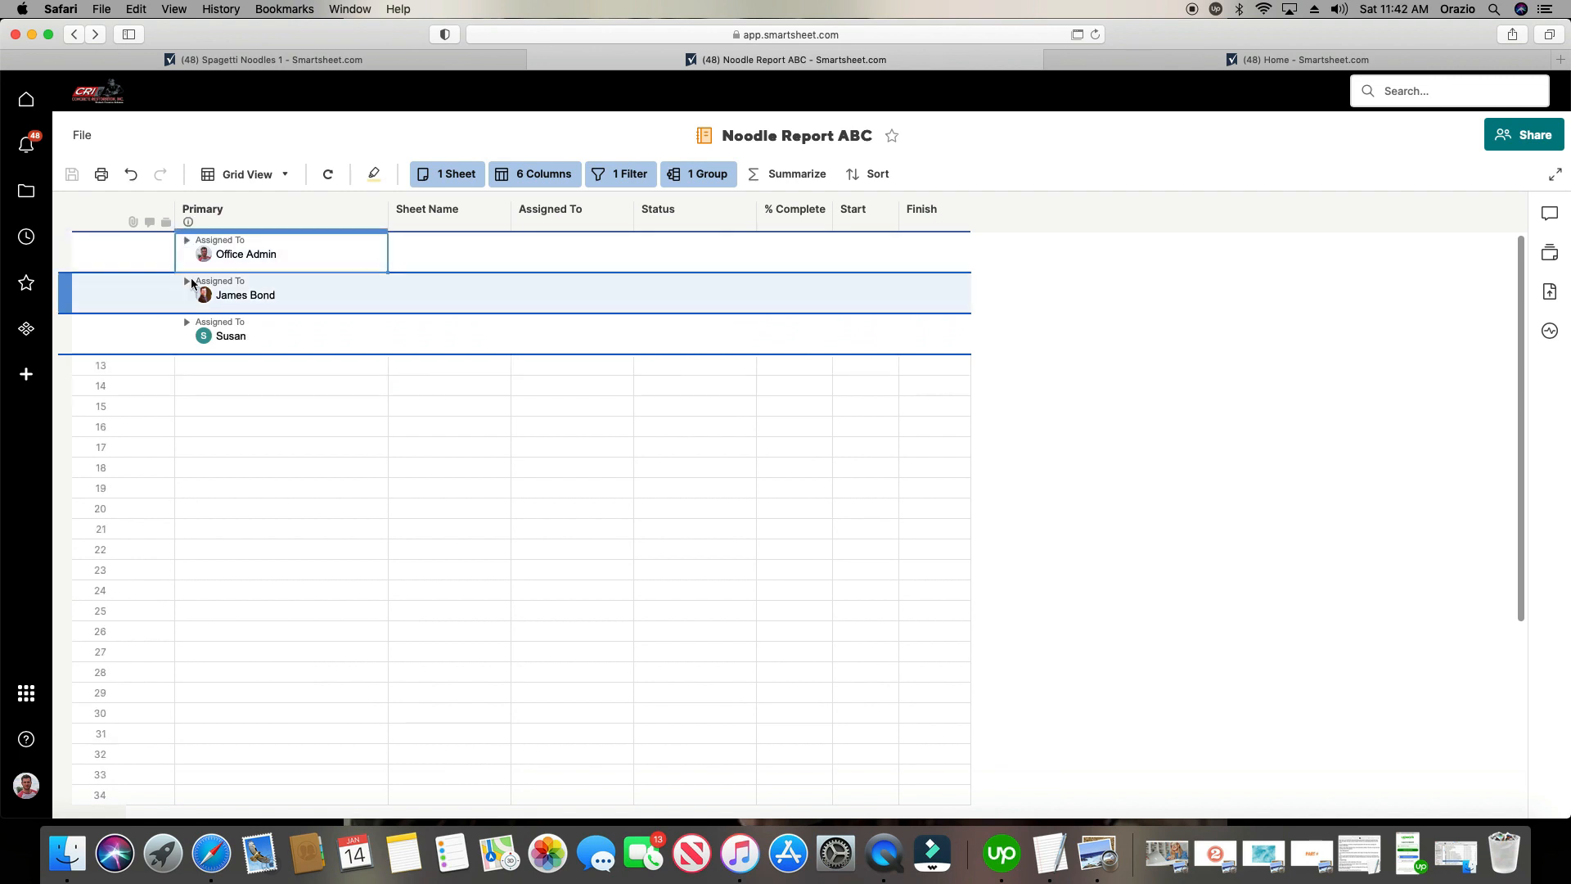
left_click(186, 282)
left_click(186, 282)
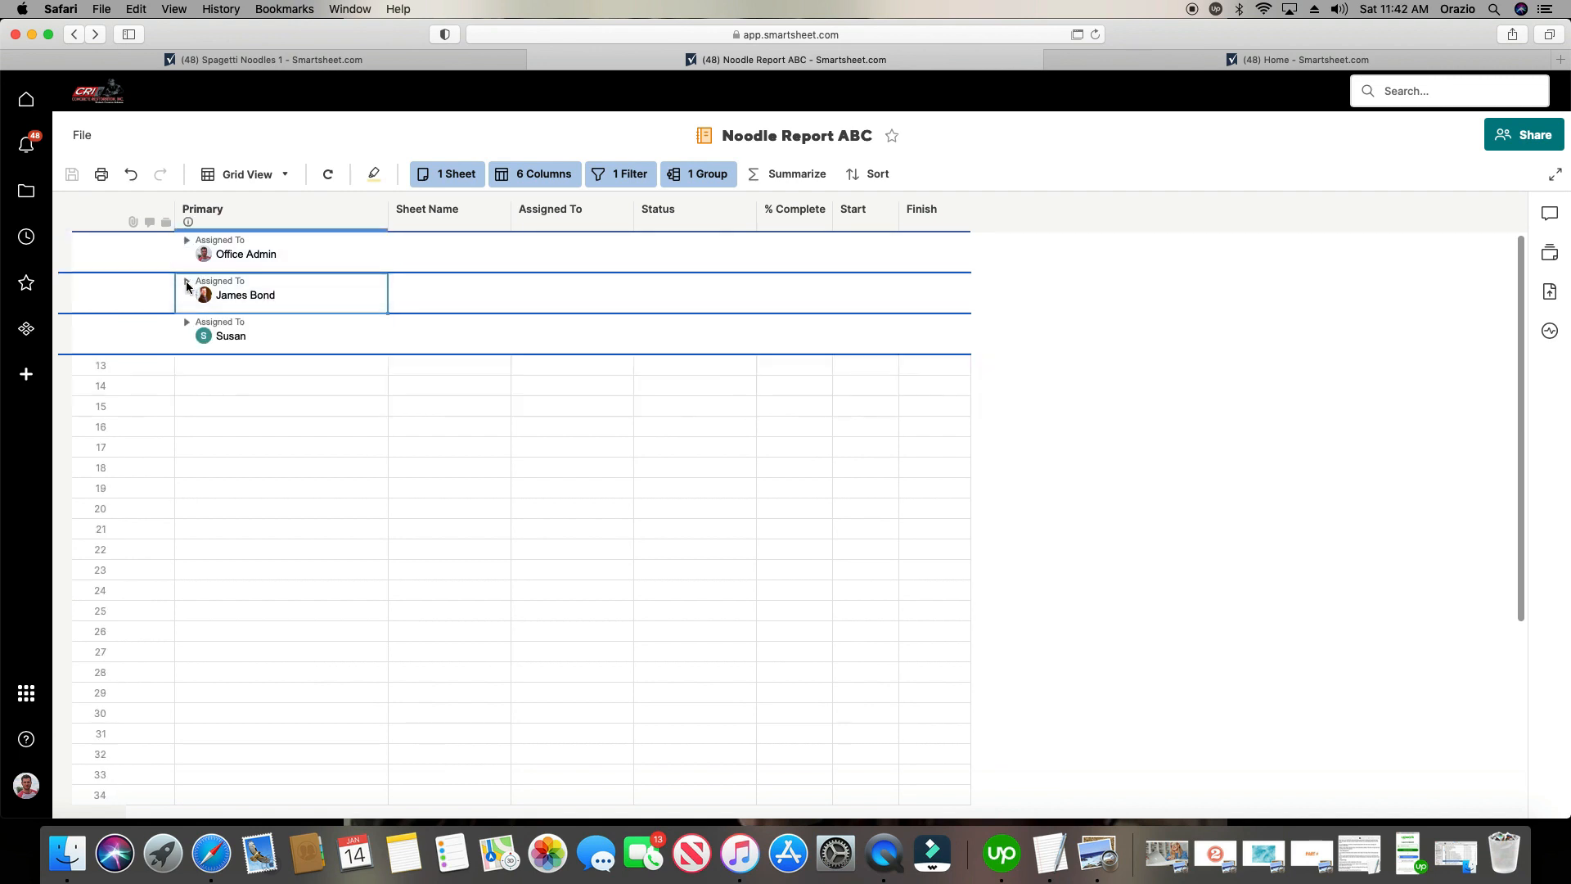
left_click(186, 324)
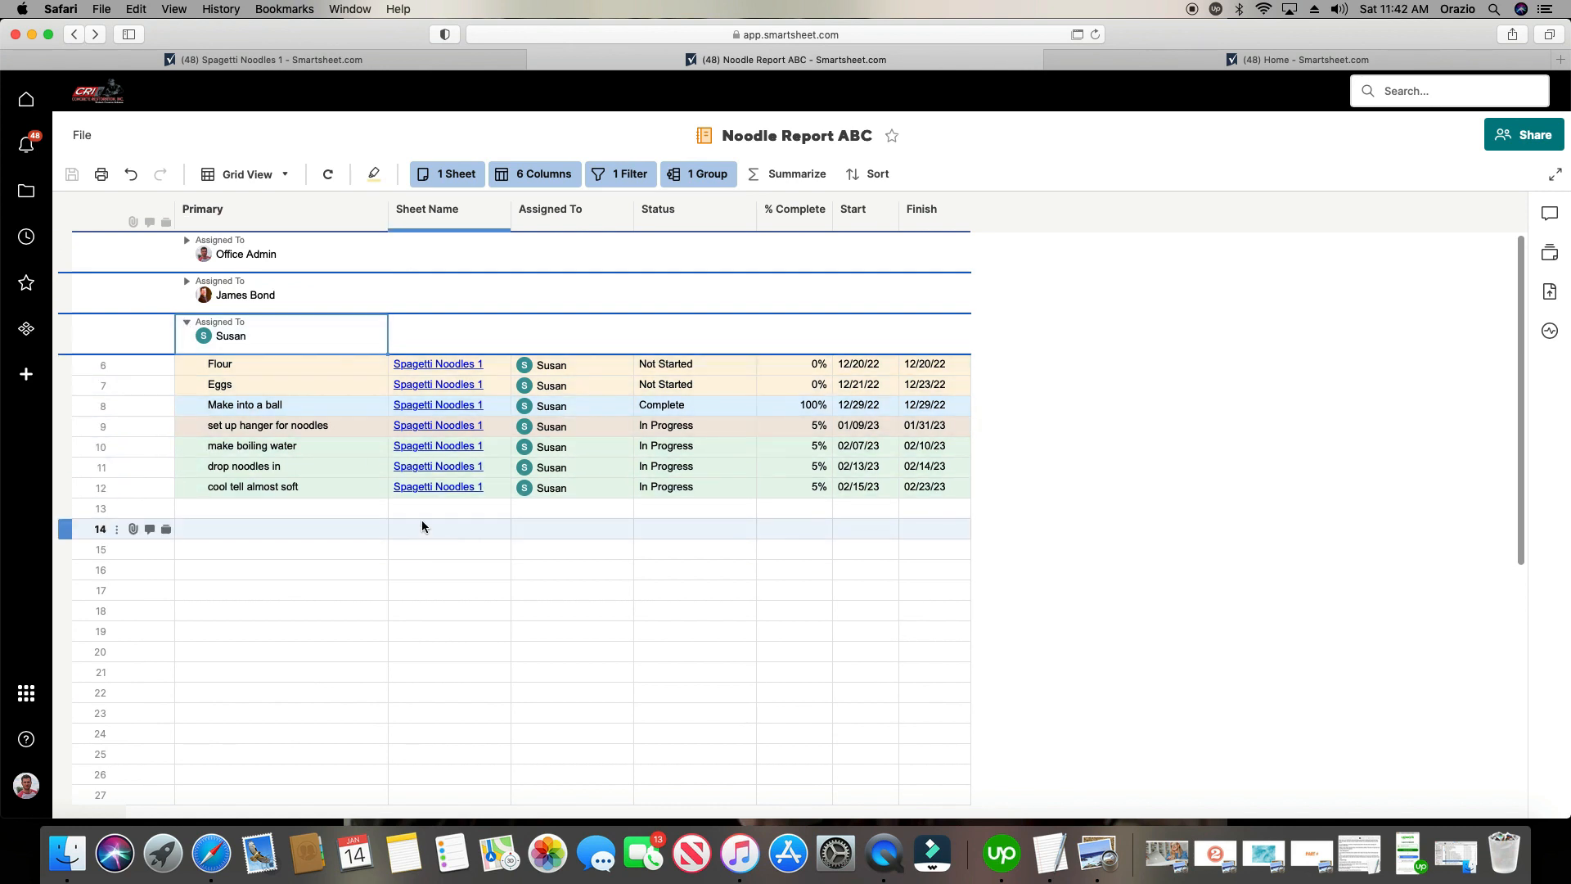
left_click(186, 322)
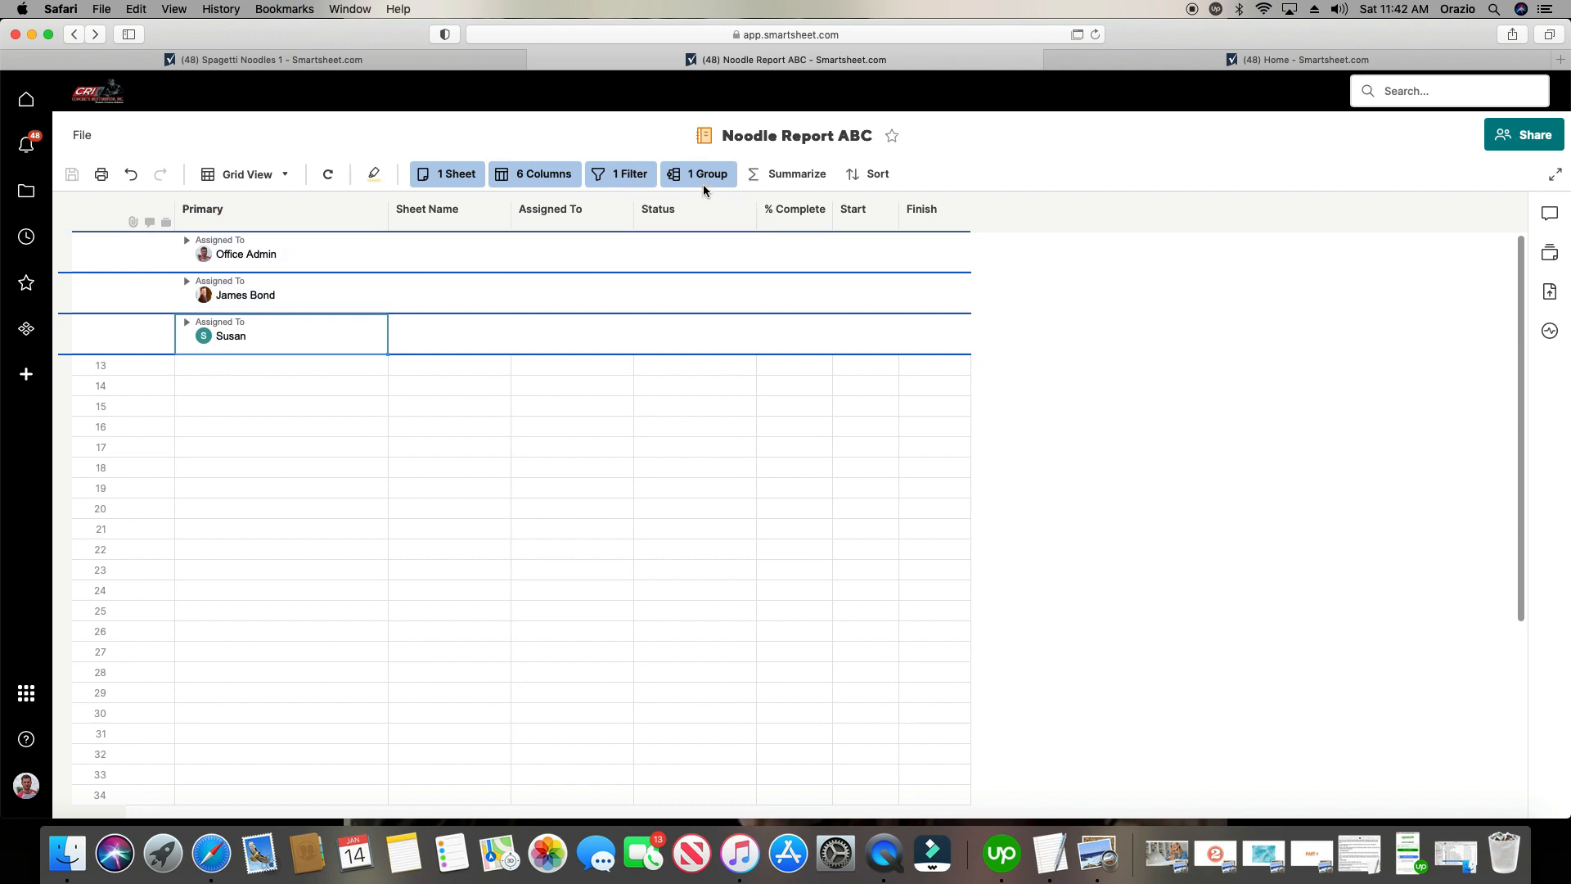
Add a Count summary on the Assigned To column of the report.
left_click(812, 175)
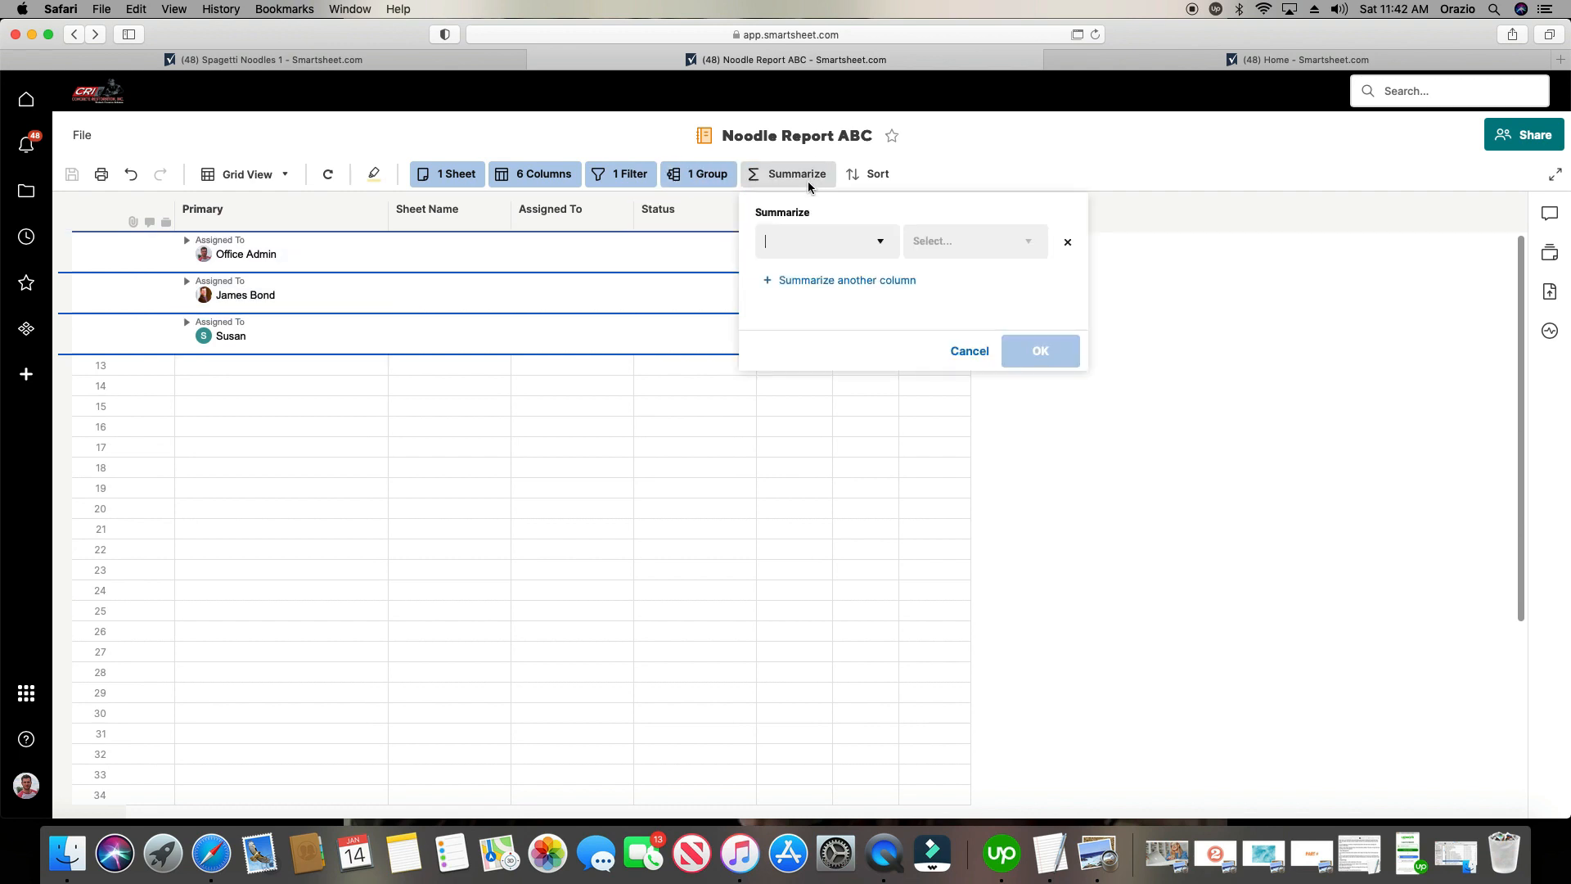
left_click(885, 246)
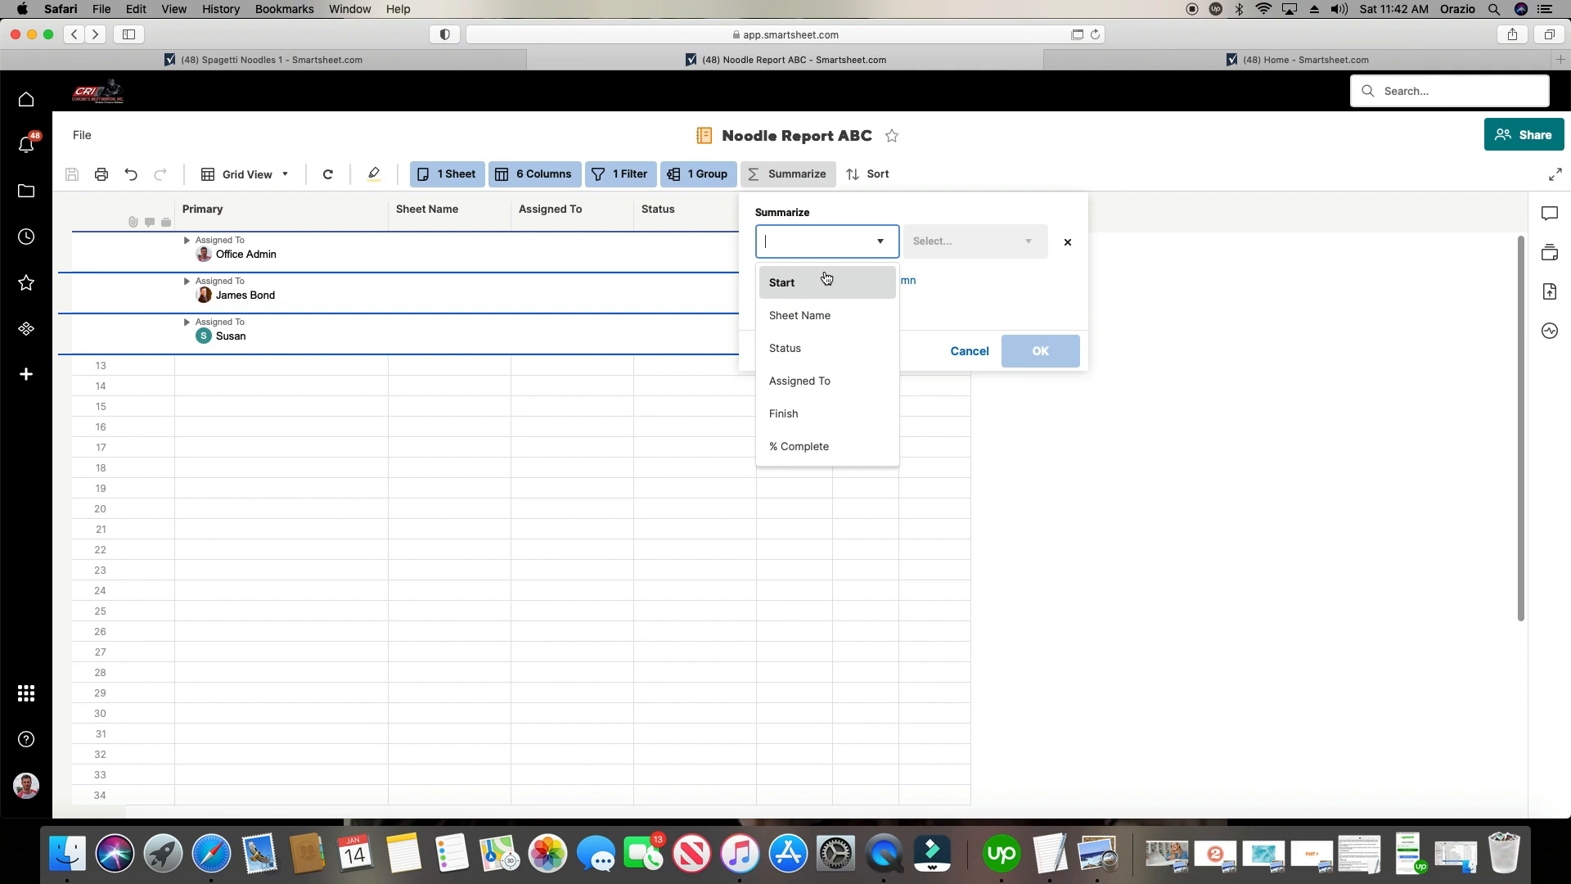
left_click(813, 380)
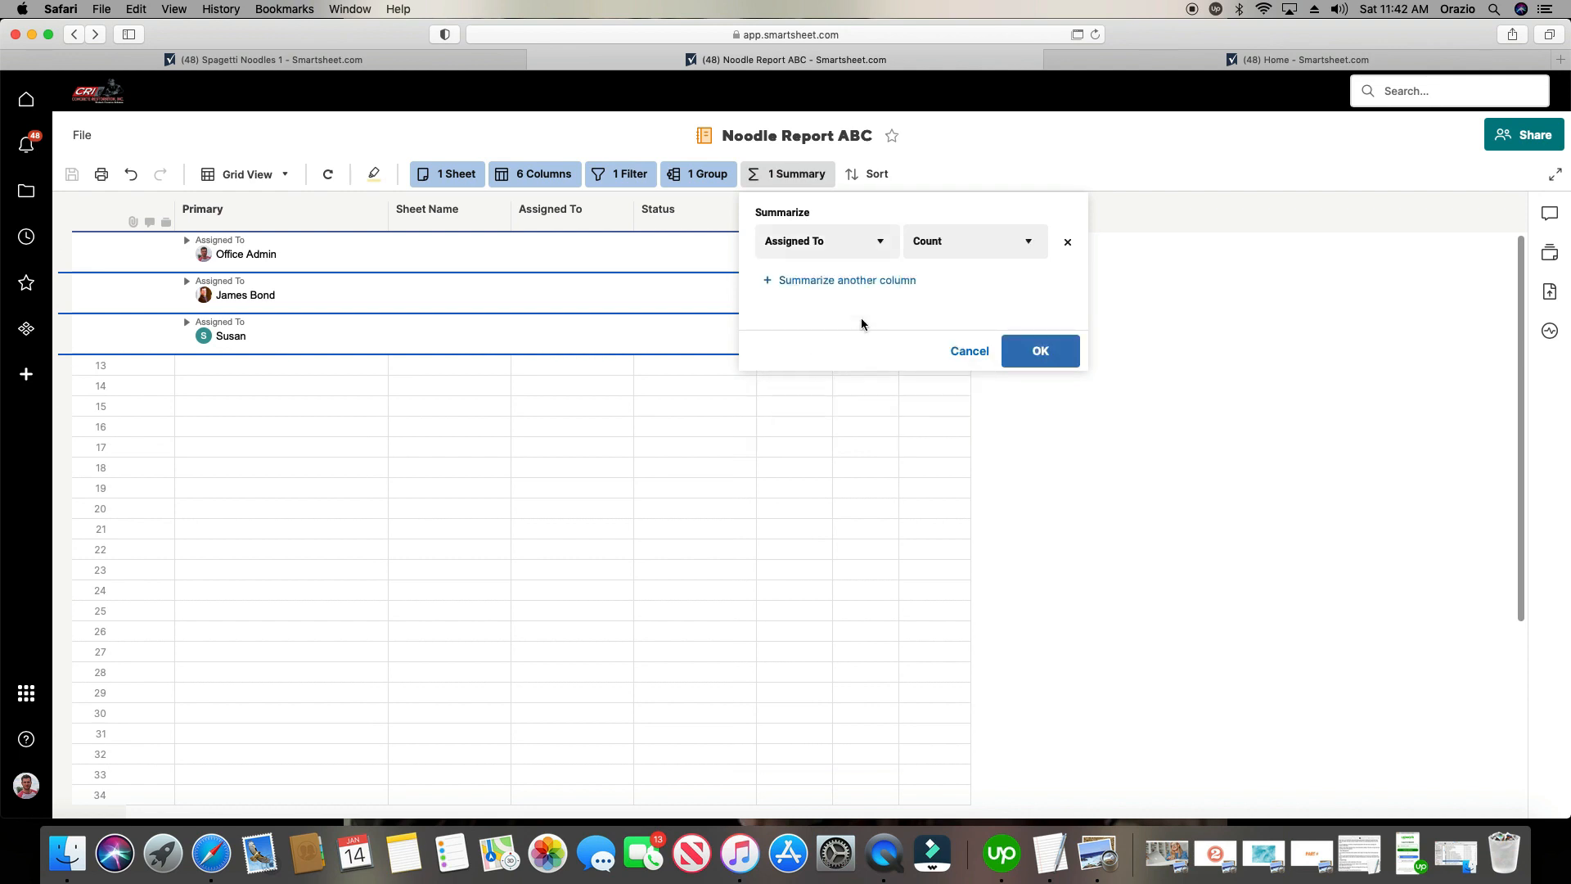
left_click(954, 244)
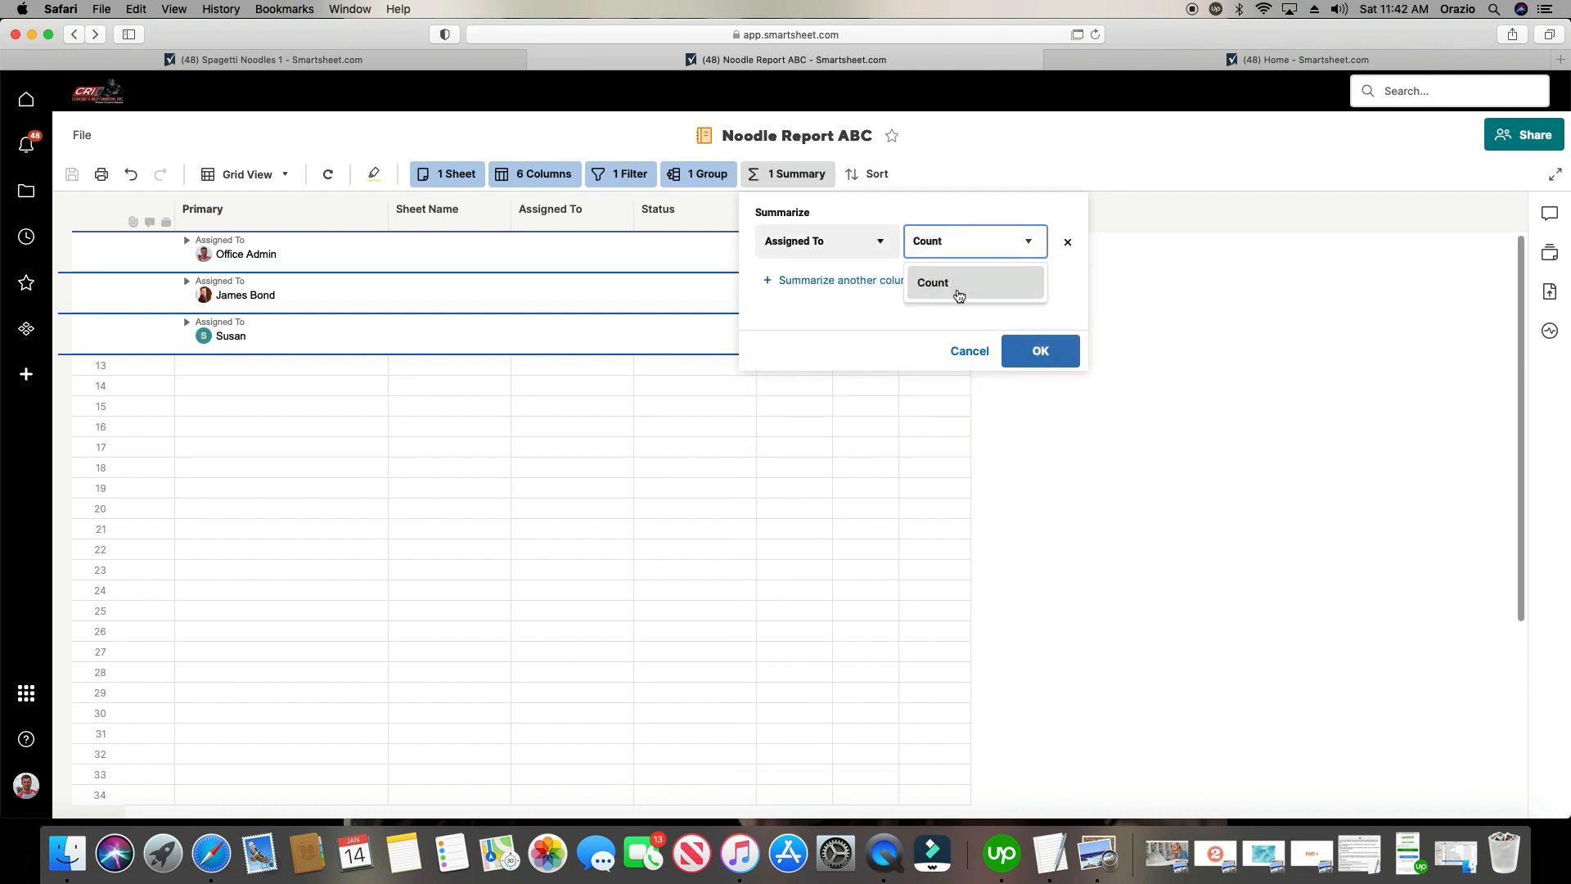
left_click(952, 247)
left_click(1036, 358)
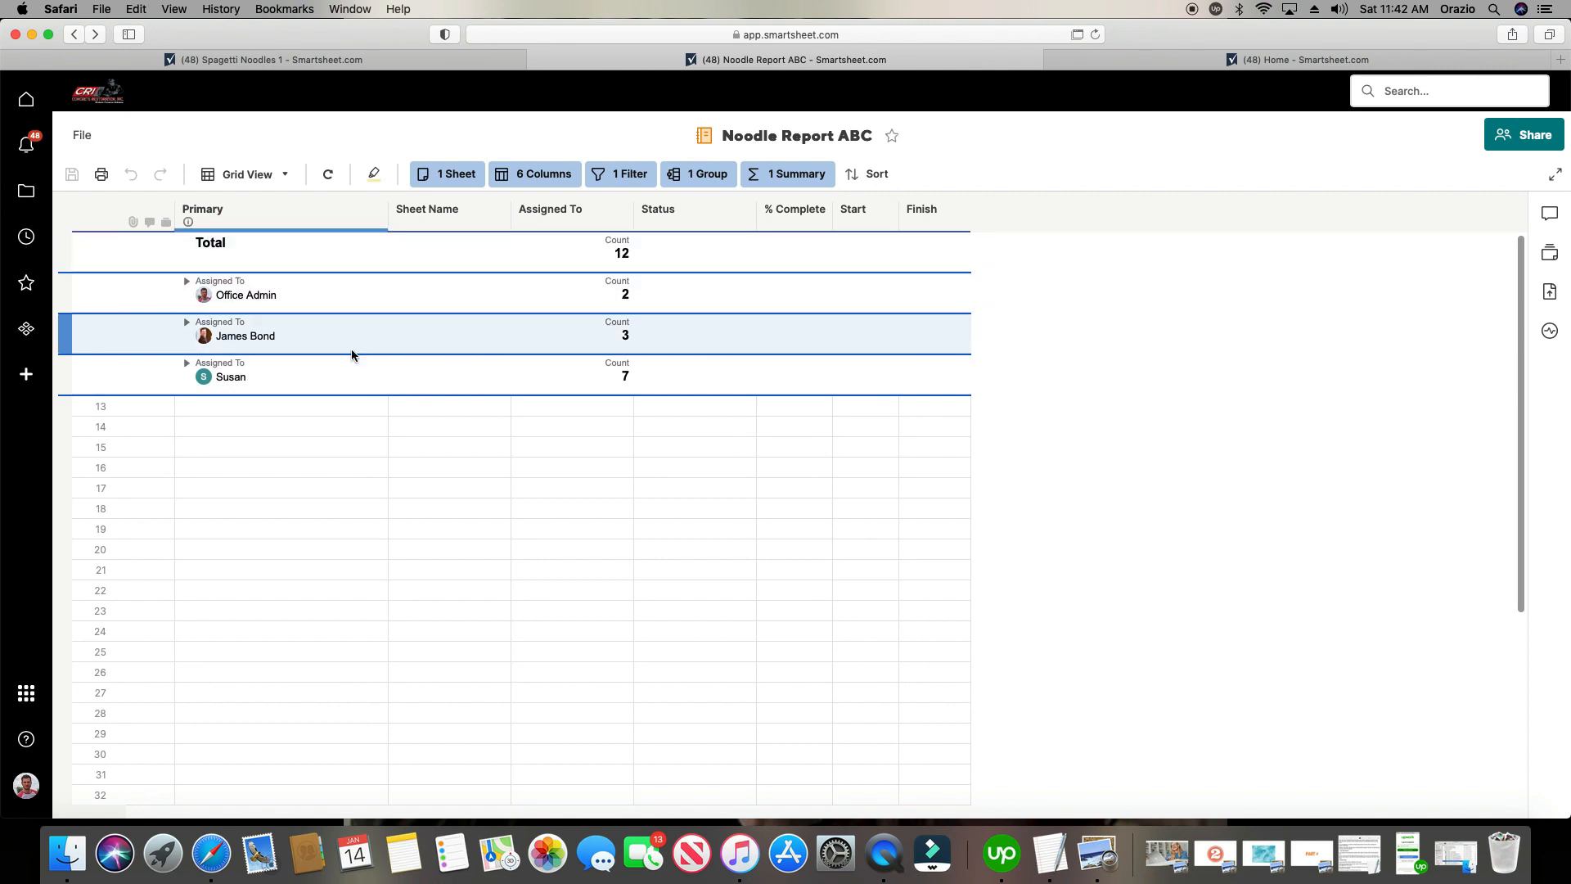
Expand and collapse each assignee's group to compare its task rows with the summary count.
left_click(187, 364)
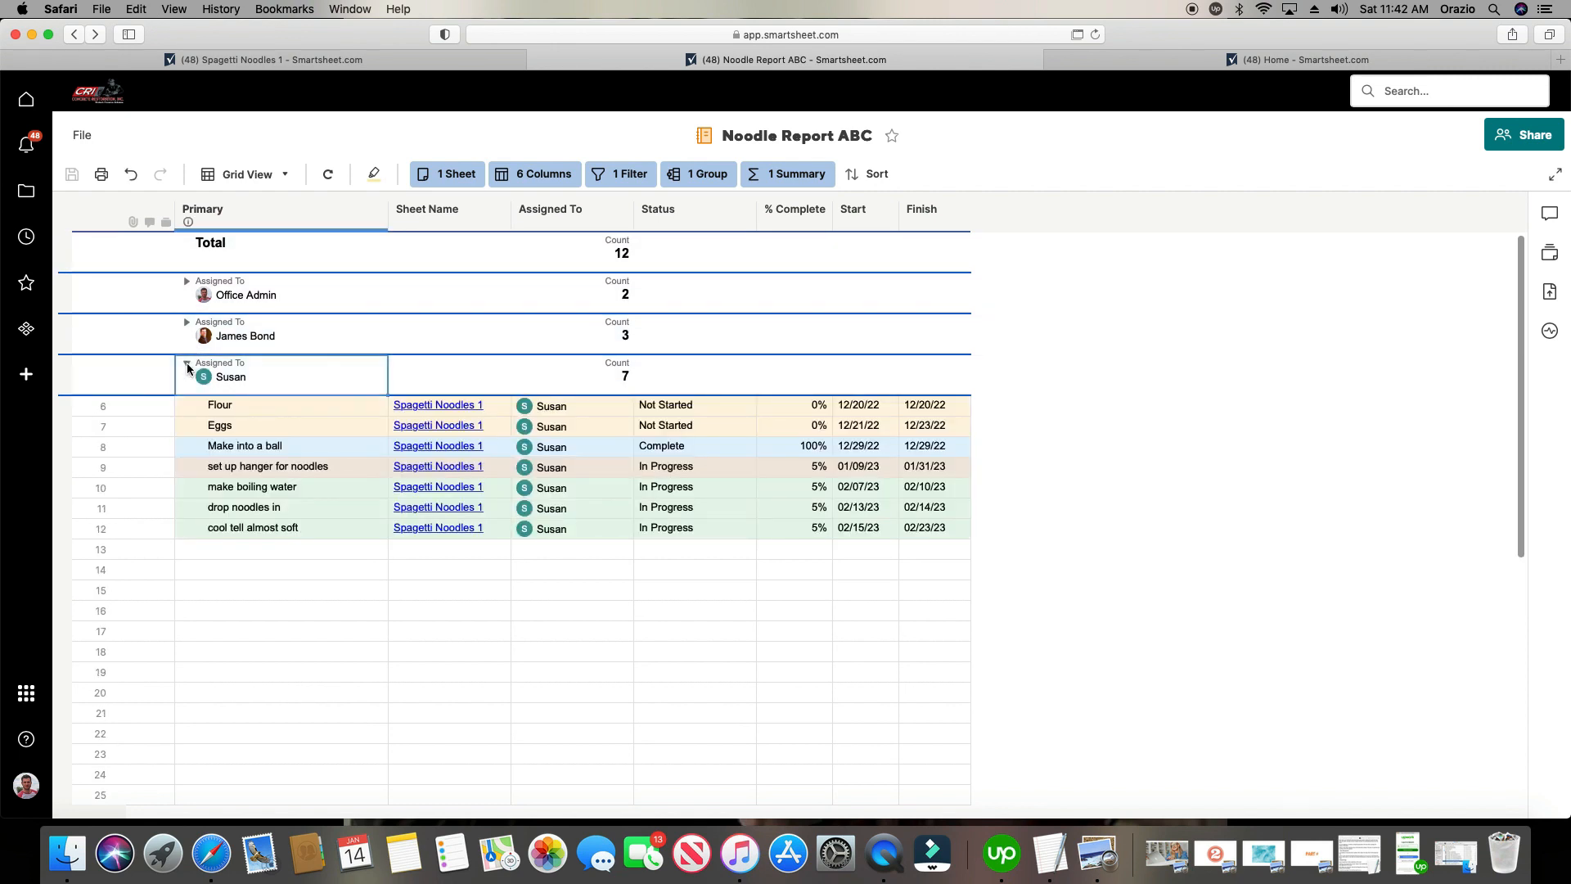
left_click(186, 365)
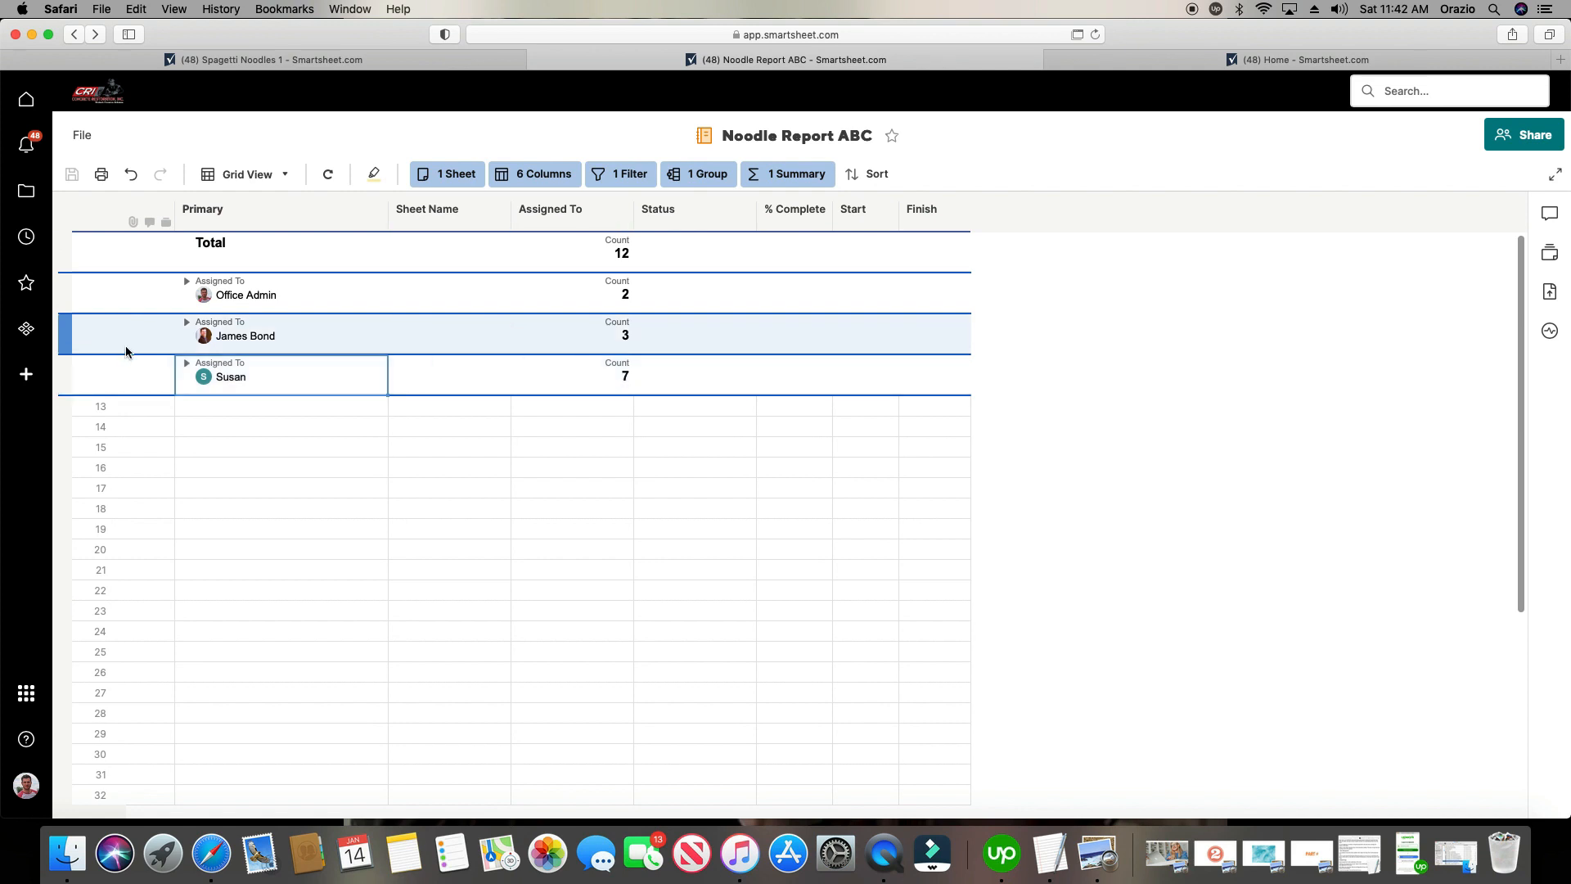
left_click(186, 322)
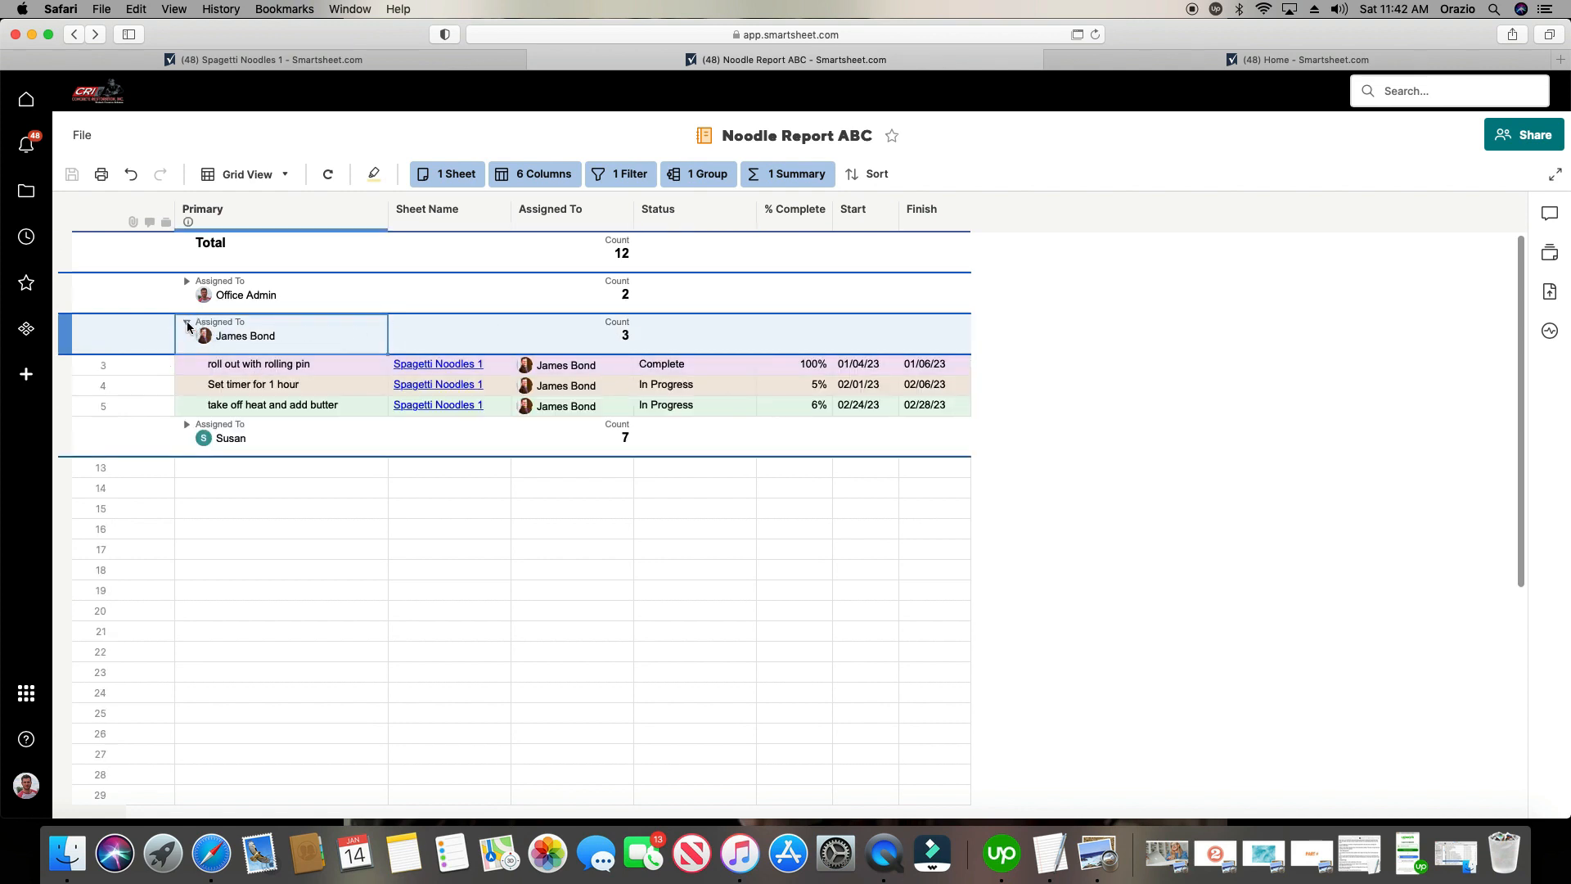
left_click(187, 322)
left_click(187, 281)
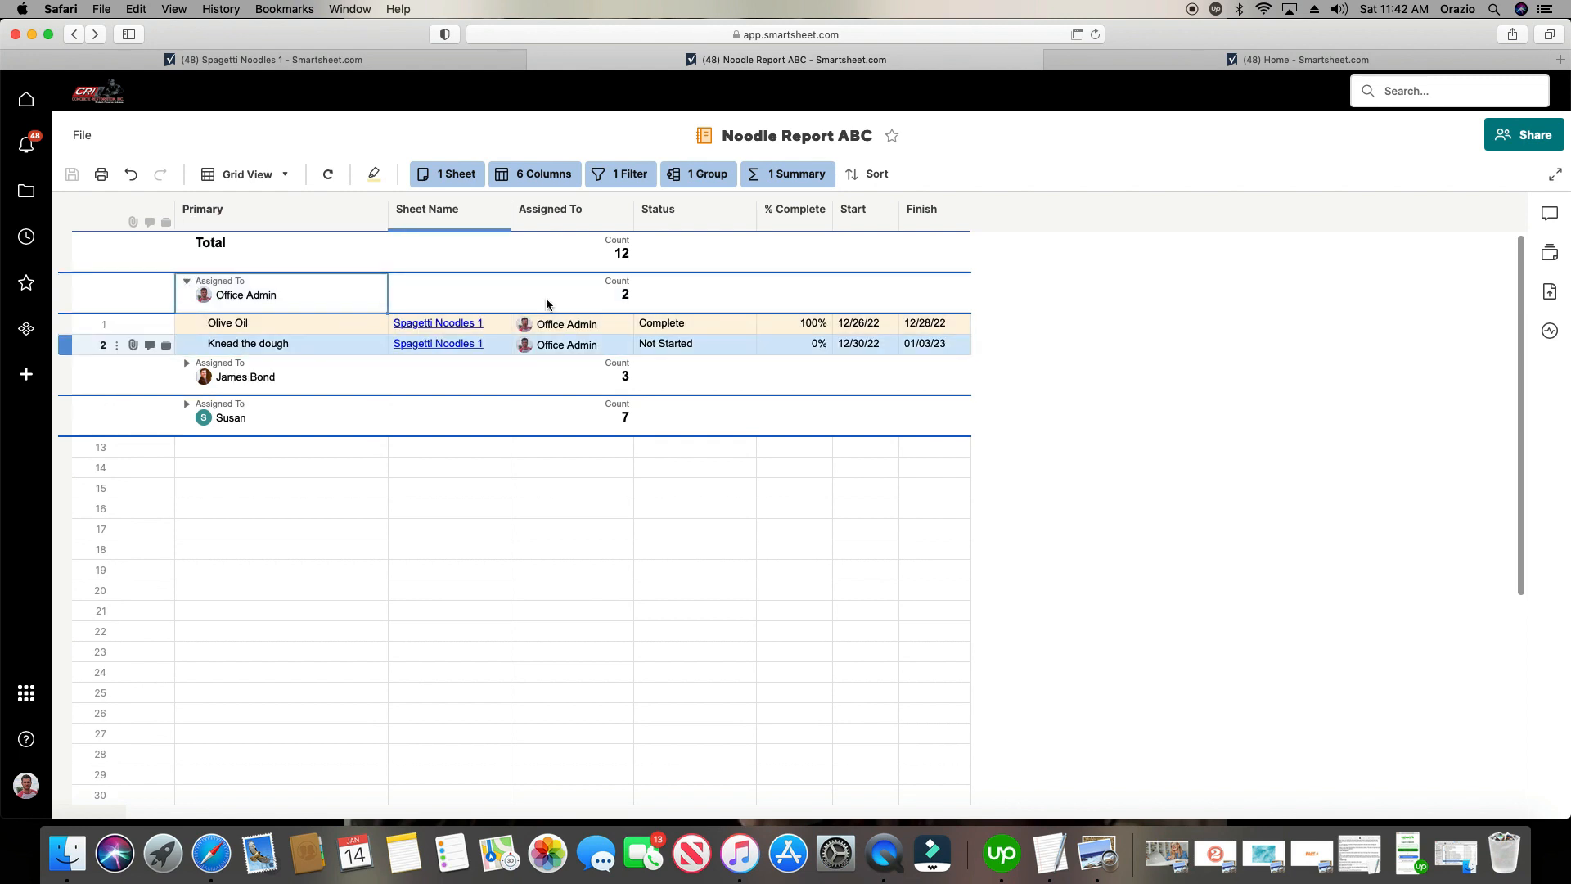
left_click(186, 280)
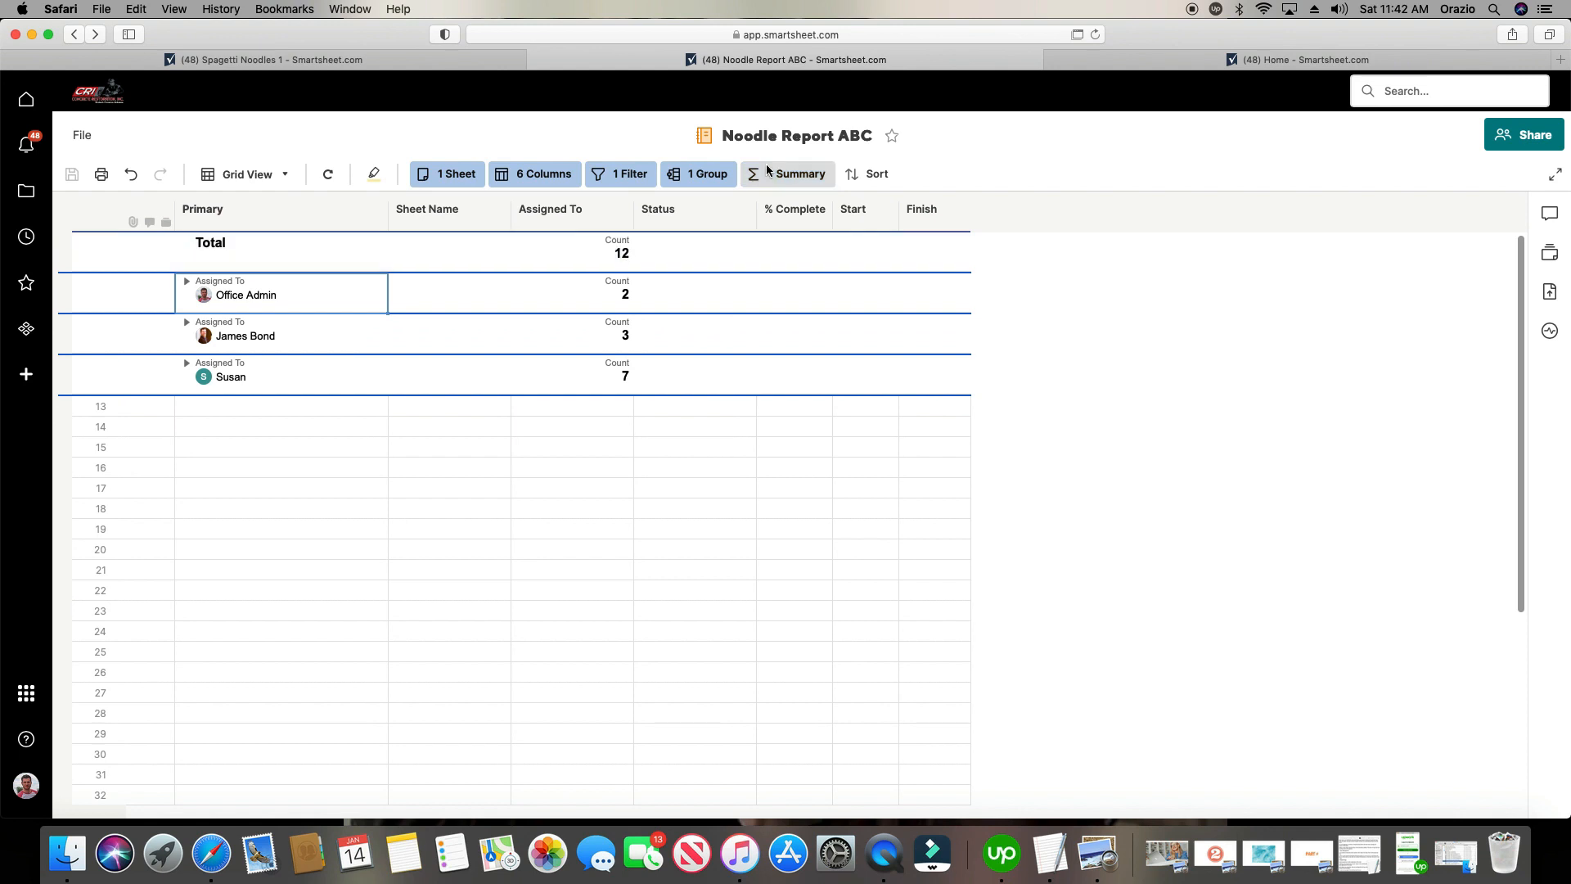
Change the report summary to a Count of the Status column.
left_click(809, 178)
left_click(878, 244)
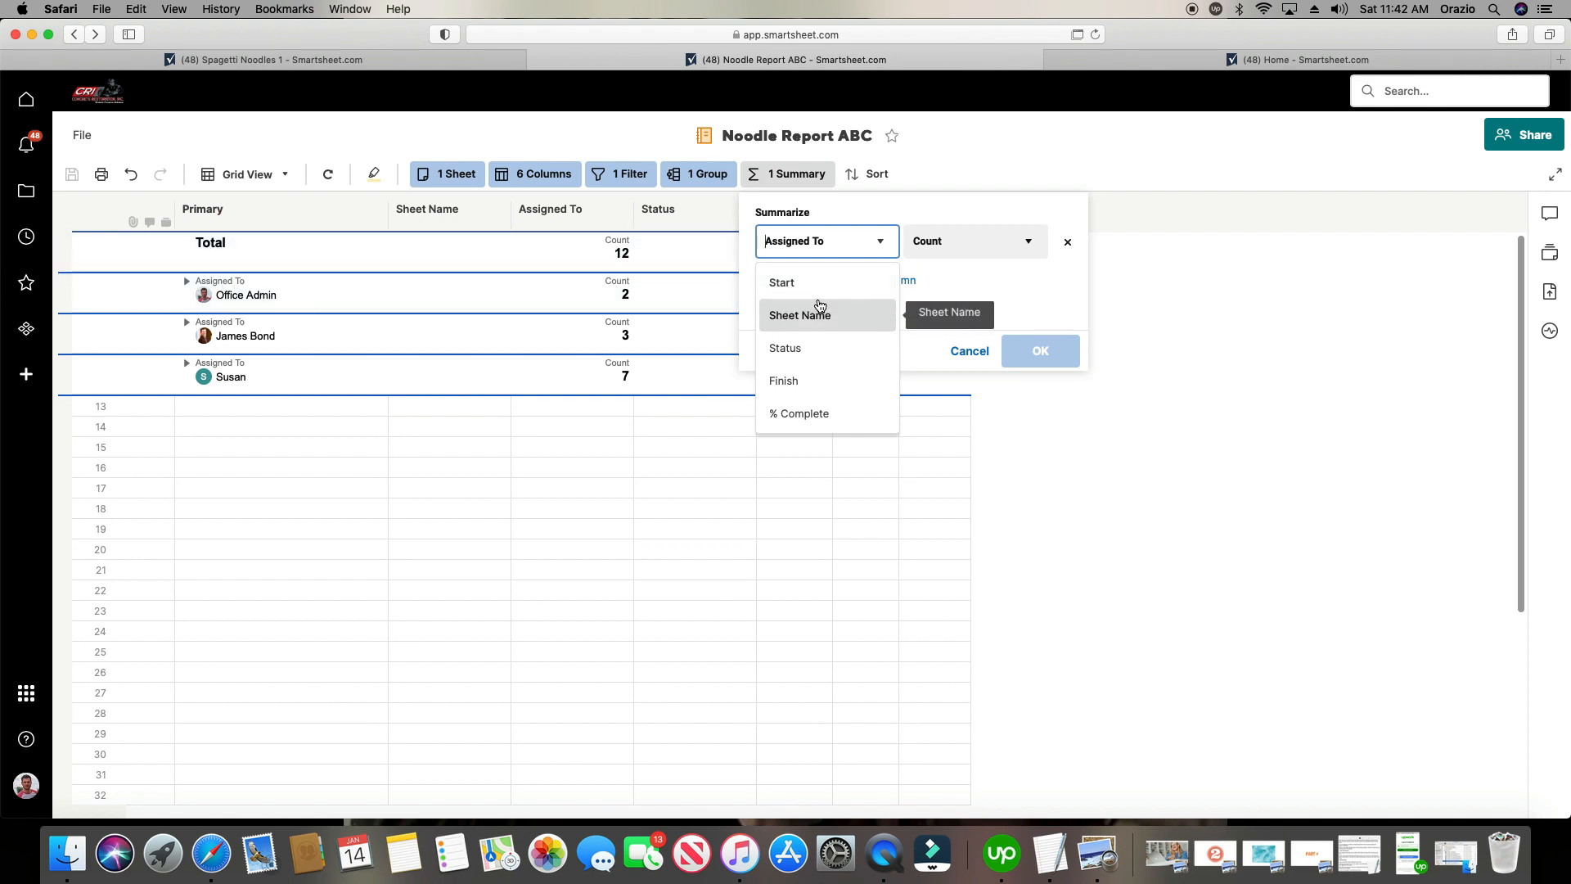
left_click(812, 359)
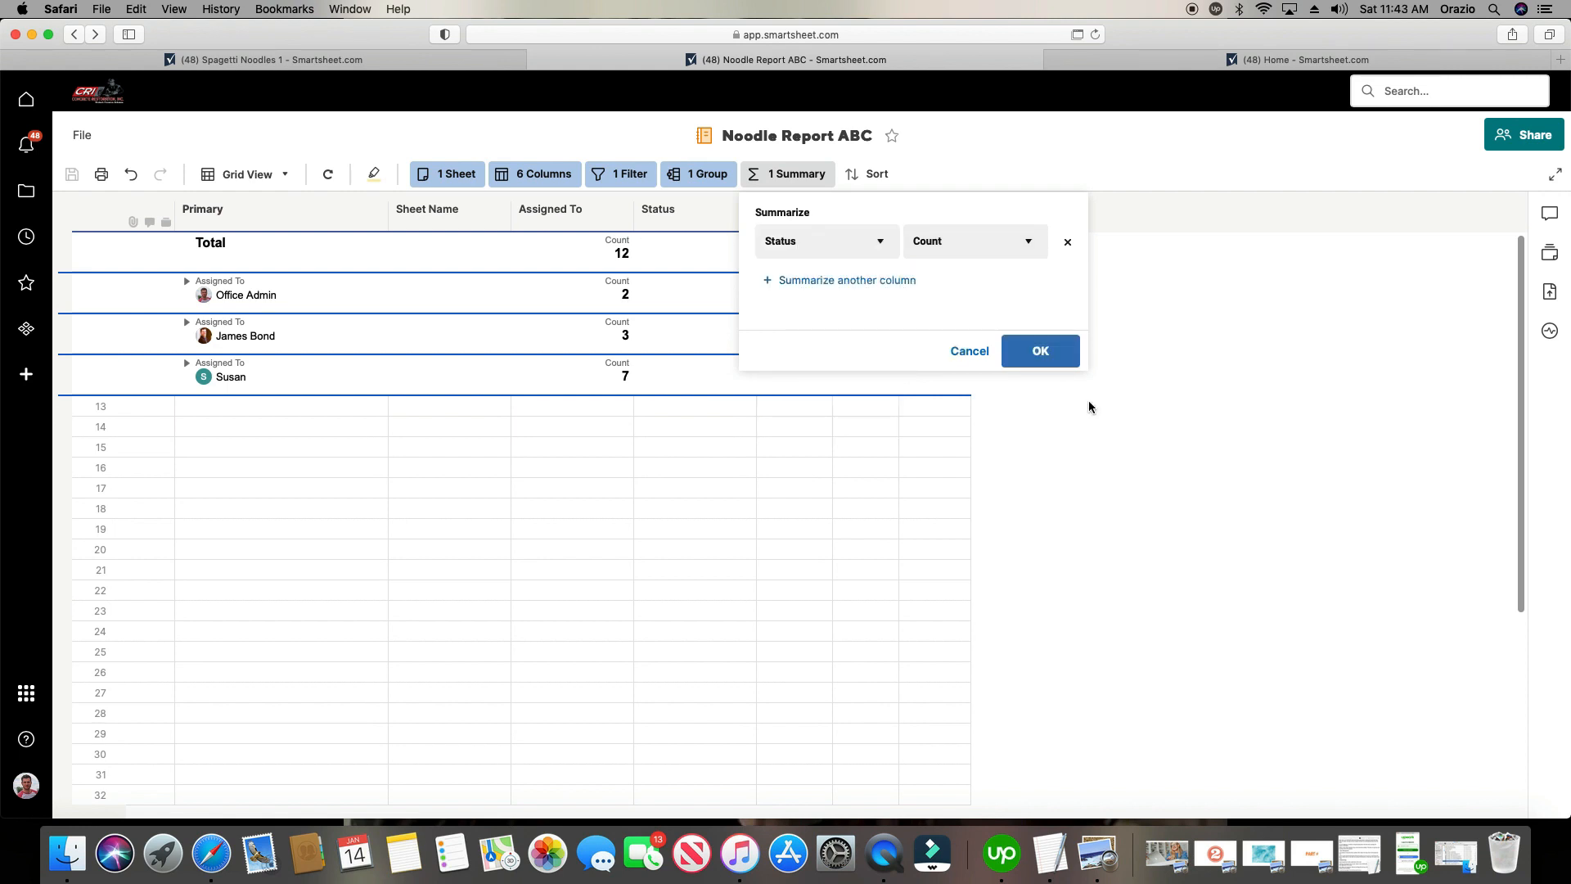
left_click(1040, 350)
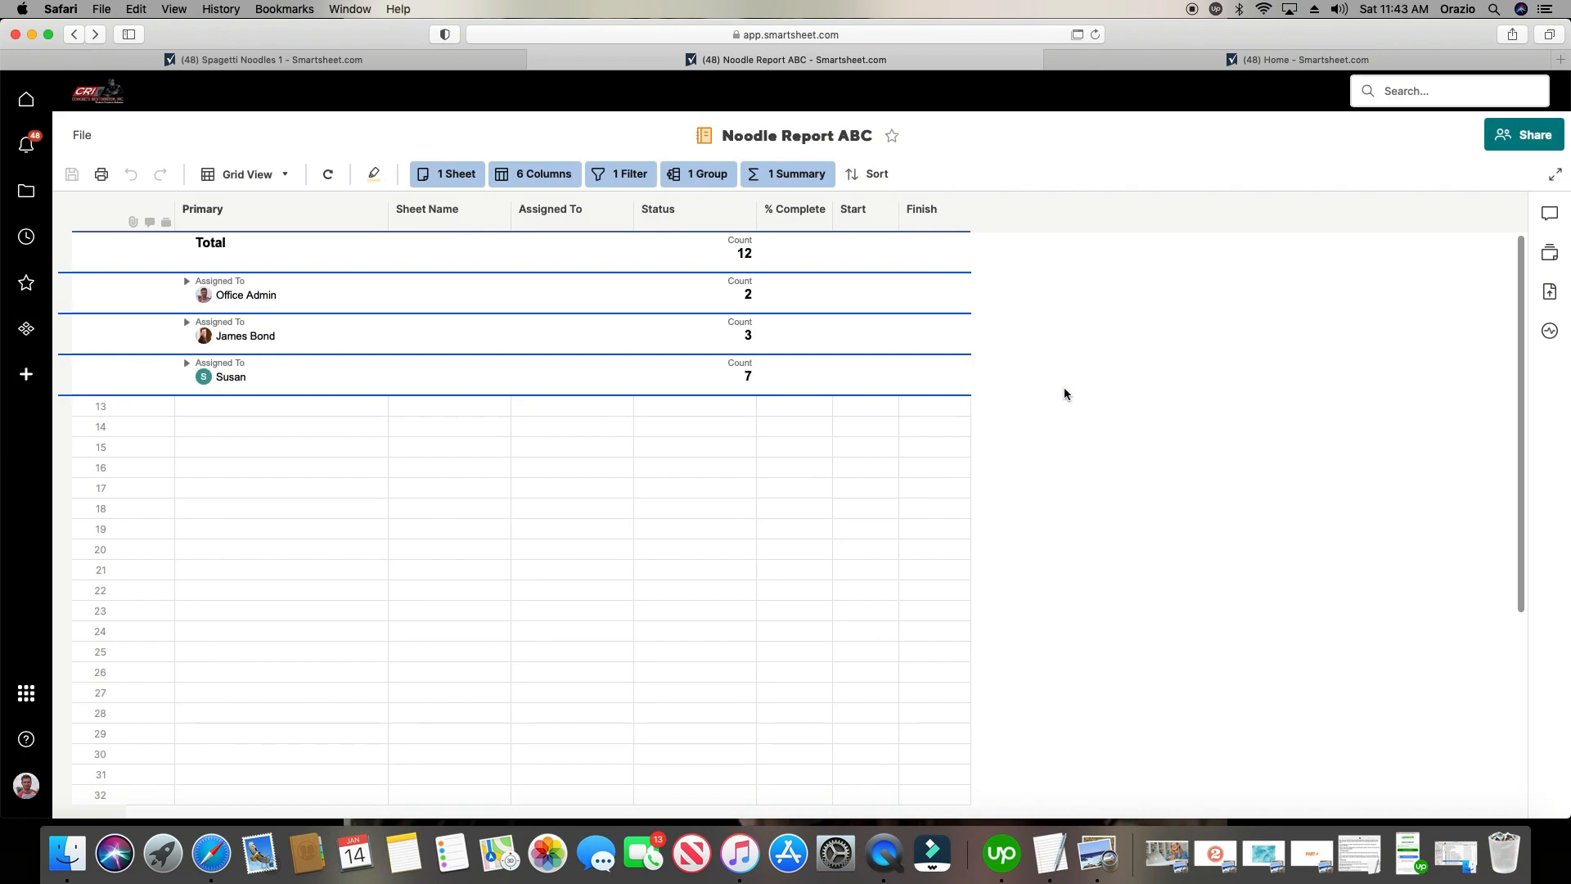
Set the Assigned To groups to display expanded with all their rows.
left_click(697, 176)
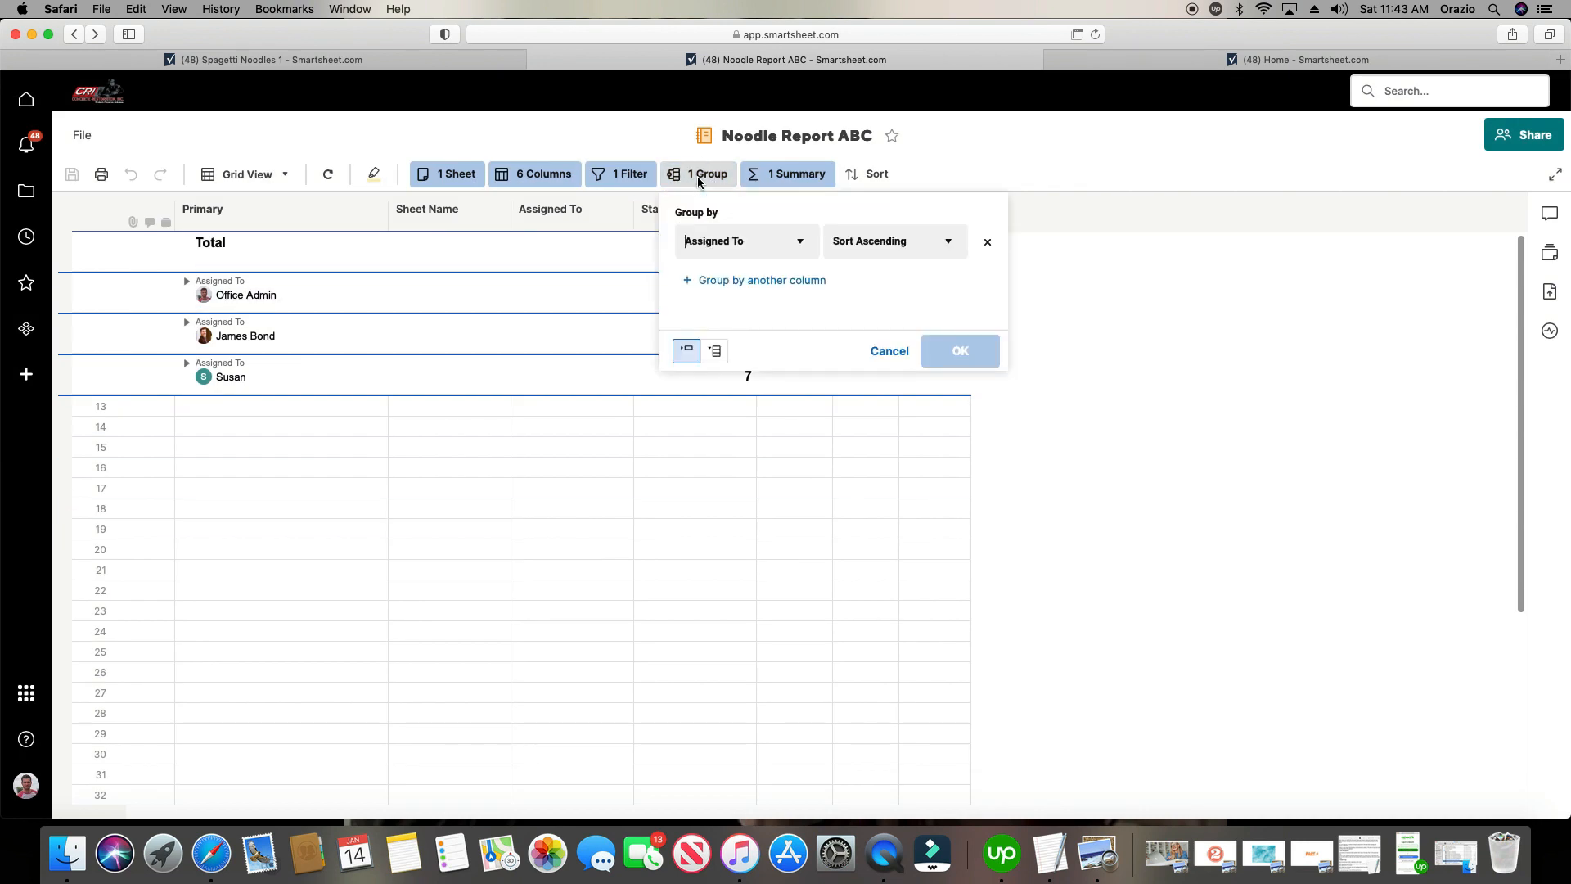
left_click(715, 350)
left_click(927, 350)
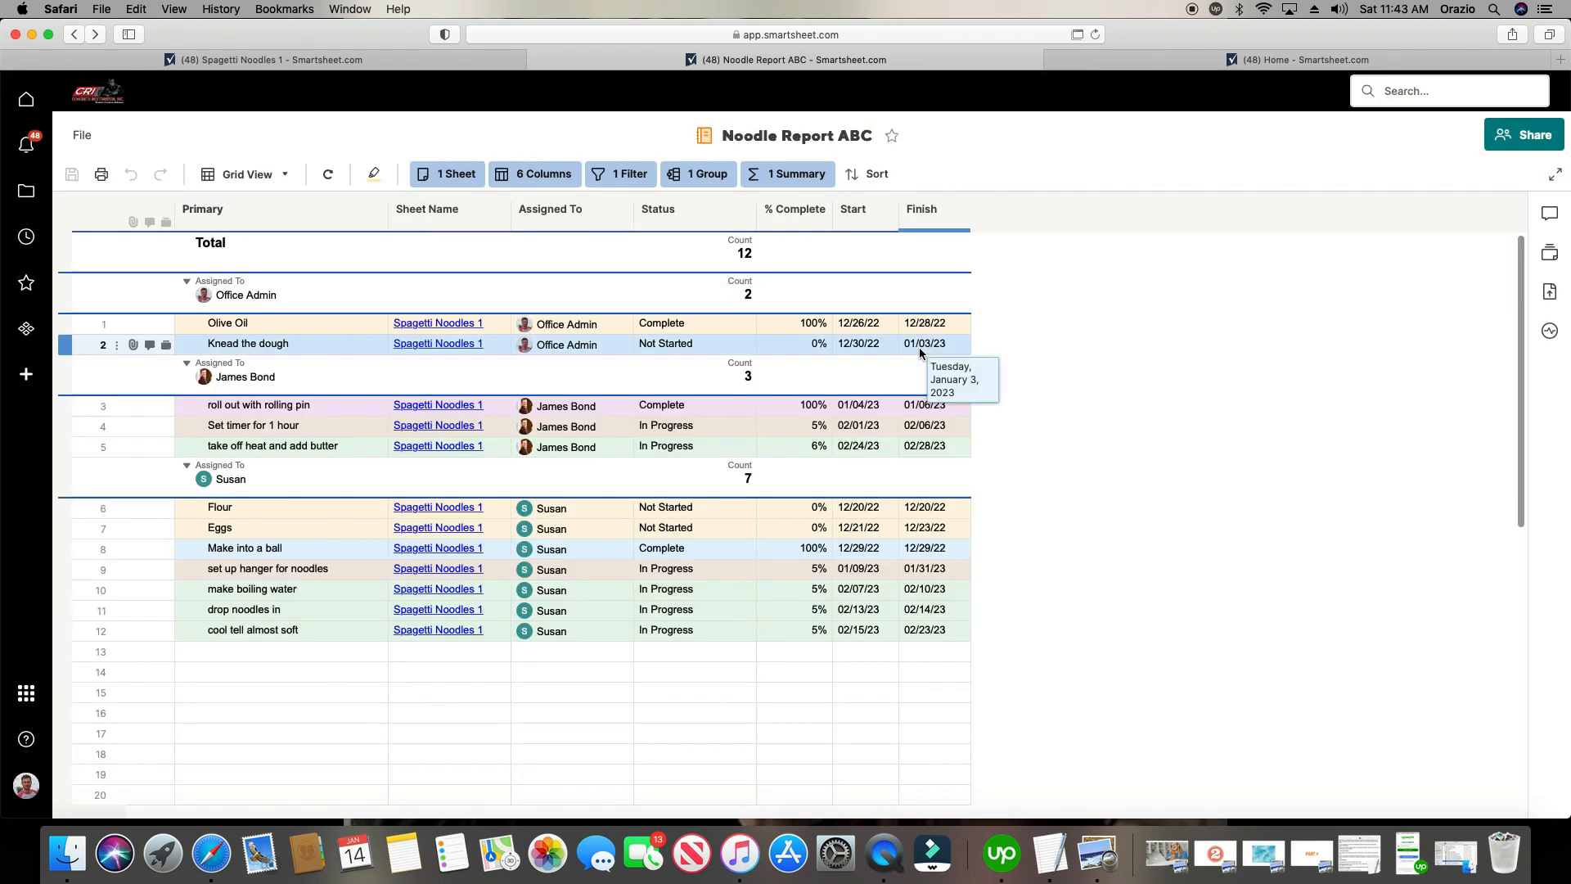
Change the report's grouping column to Status, sorted ascending.
left_click(697, 174)
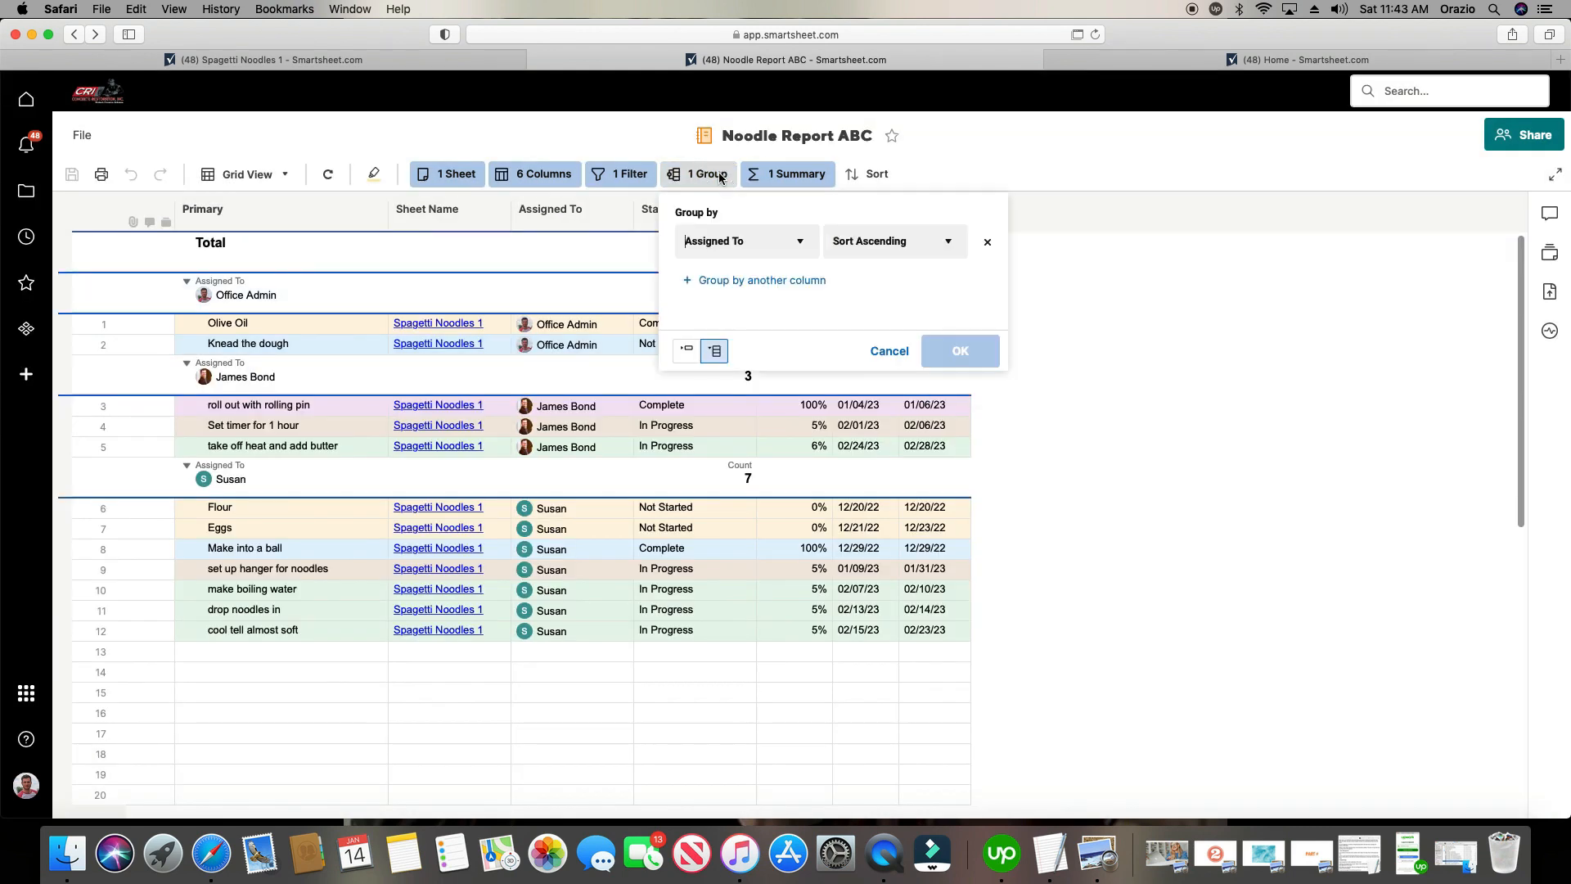
left_click(803, 243)
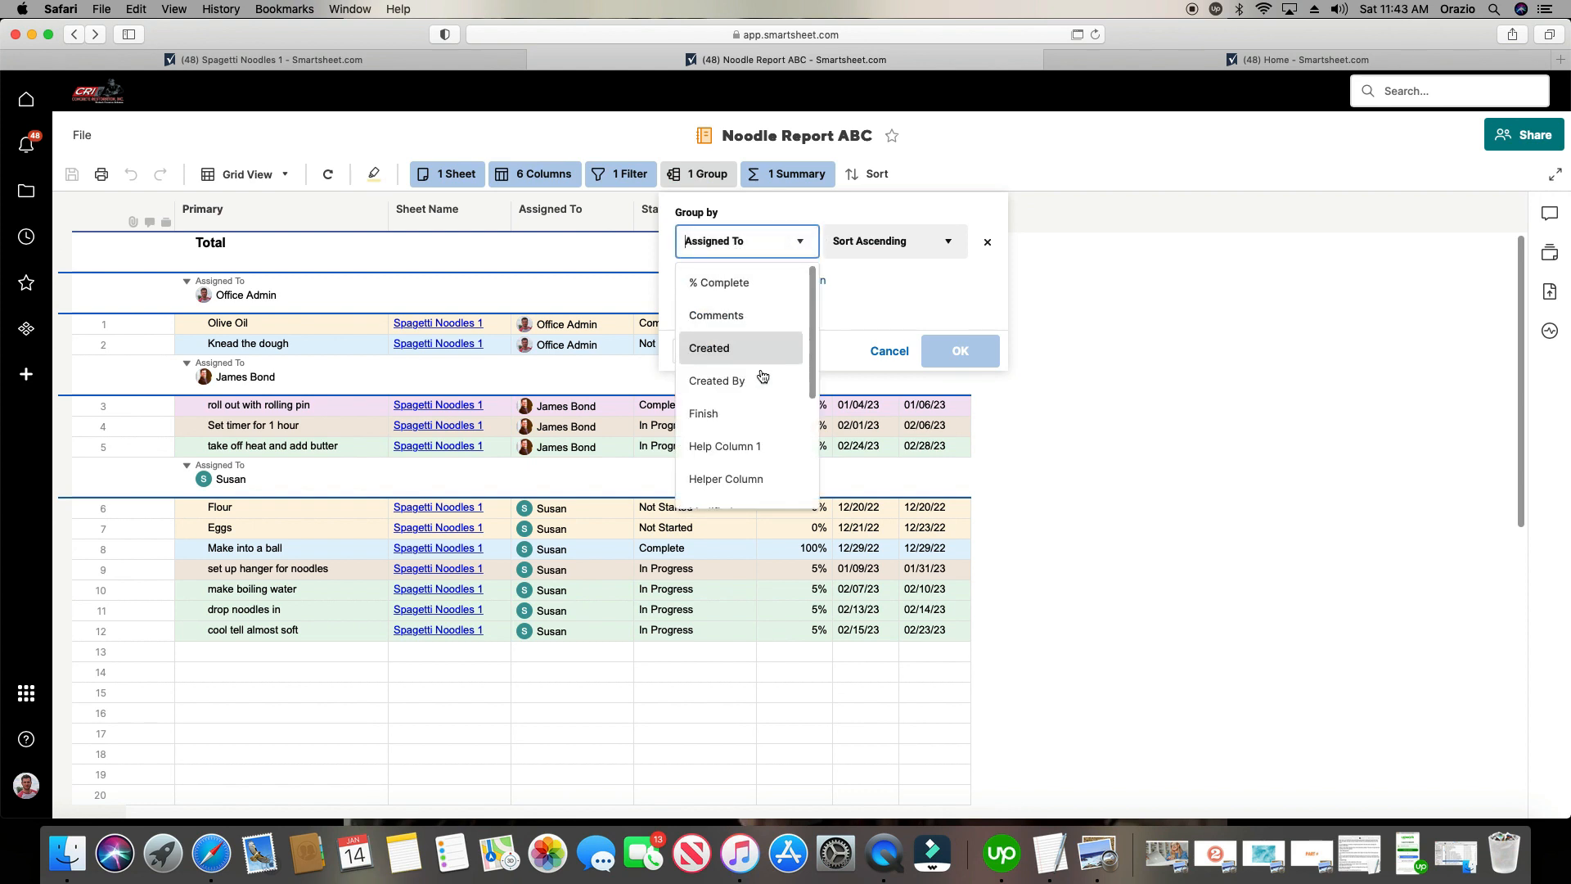
scroll(753, 384, "down", 2)
scroll(752, 389, "down", 1)
scroll(739, 452, "down", 2)
left_click(738, 483)
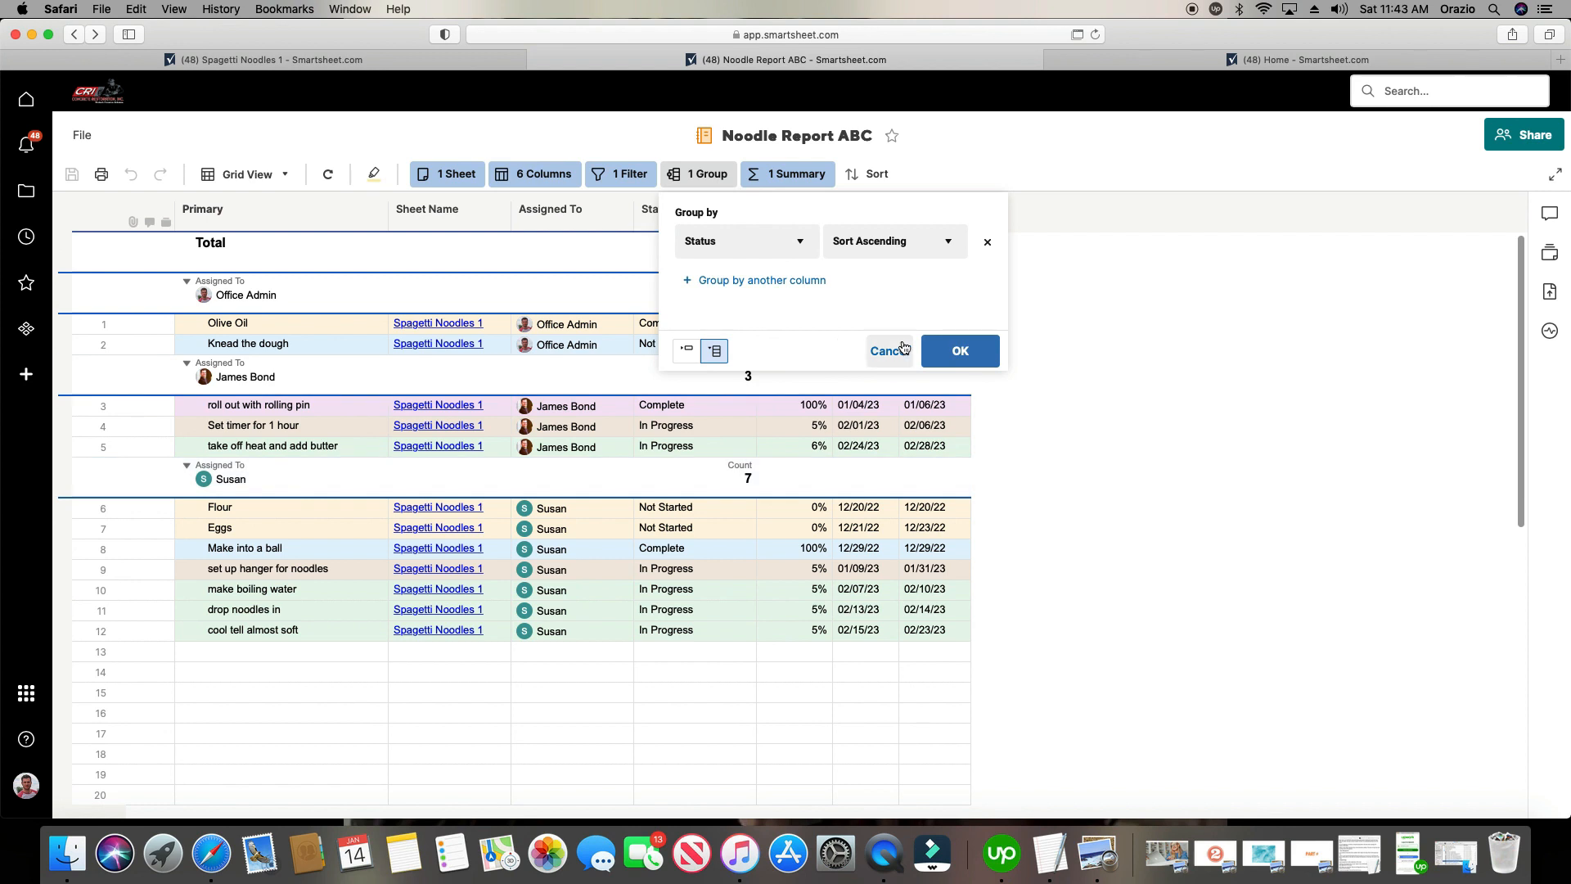
left_click(954, 354)
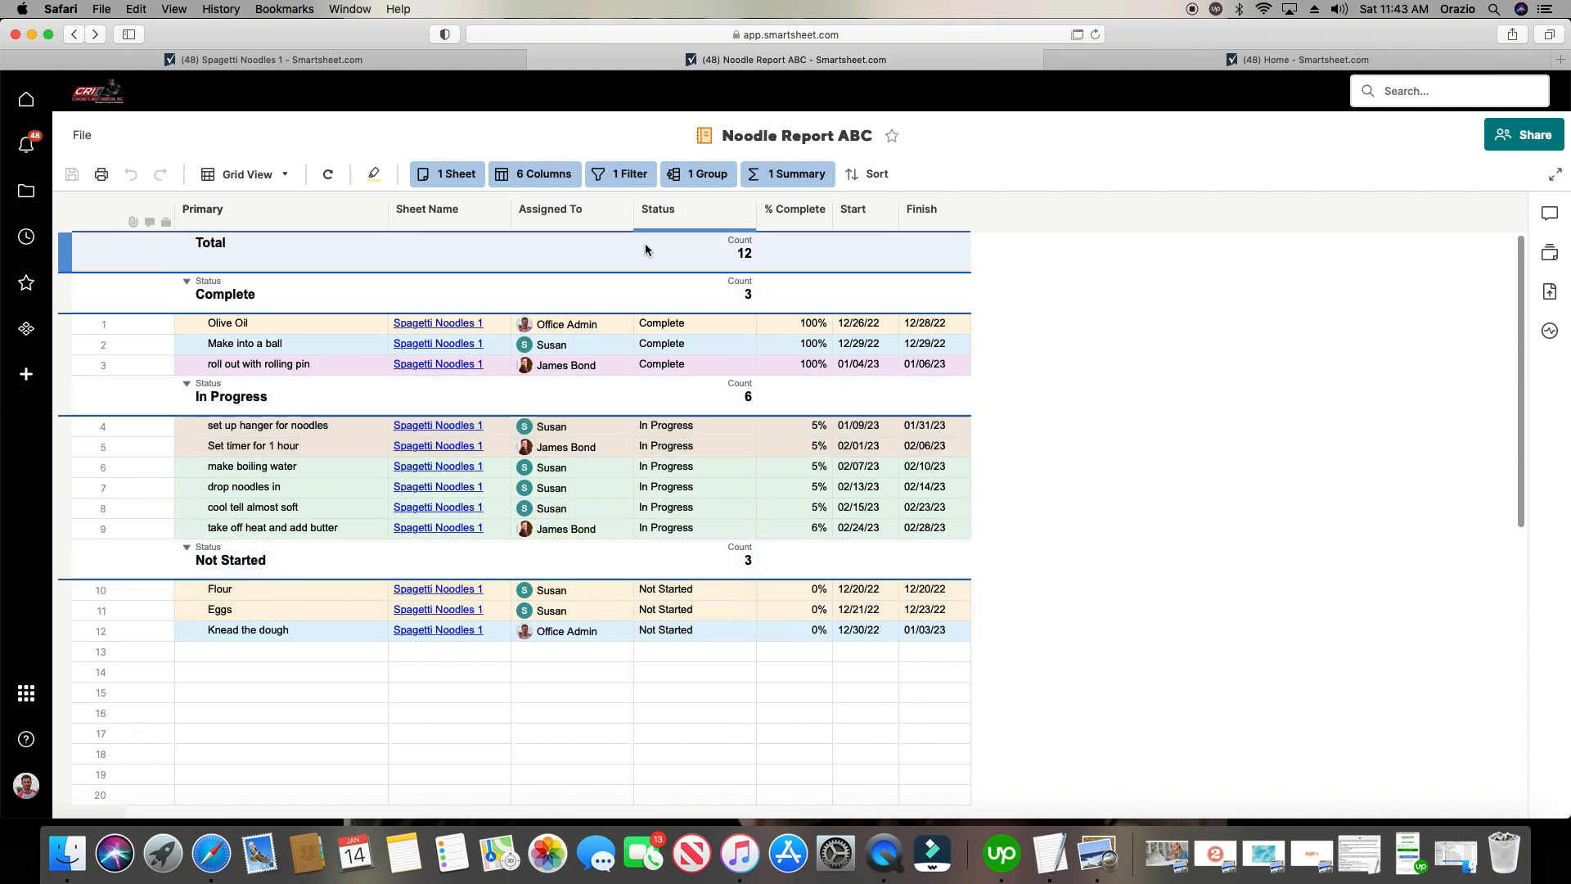
Set the Status groups to display collapsed.
left_click(694, 177)
left_click(689, 350)
left_click(934, 348)
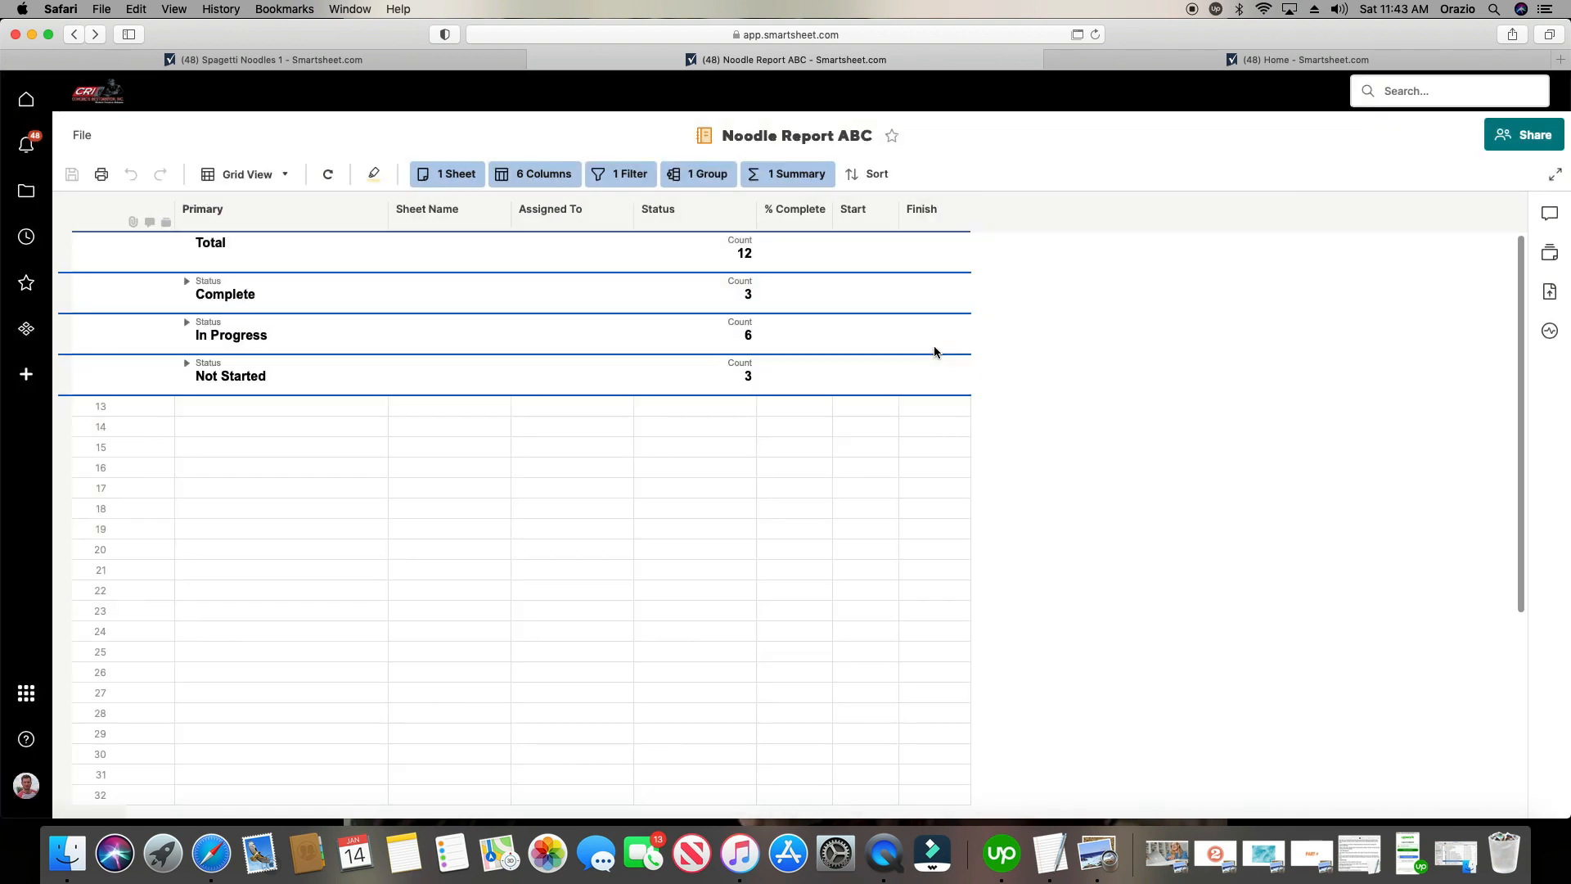
Expand and collapse the In Progress and Not Started groups to examine the tasks in each.
left_click(186, 327)
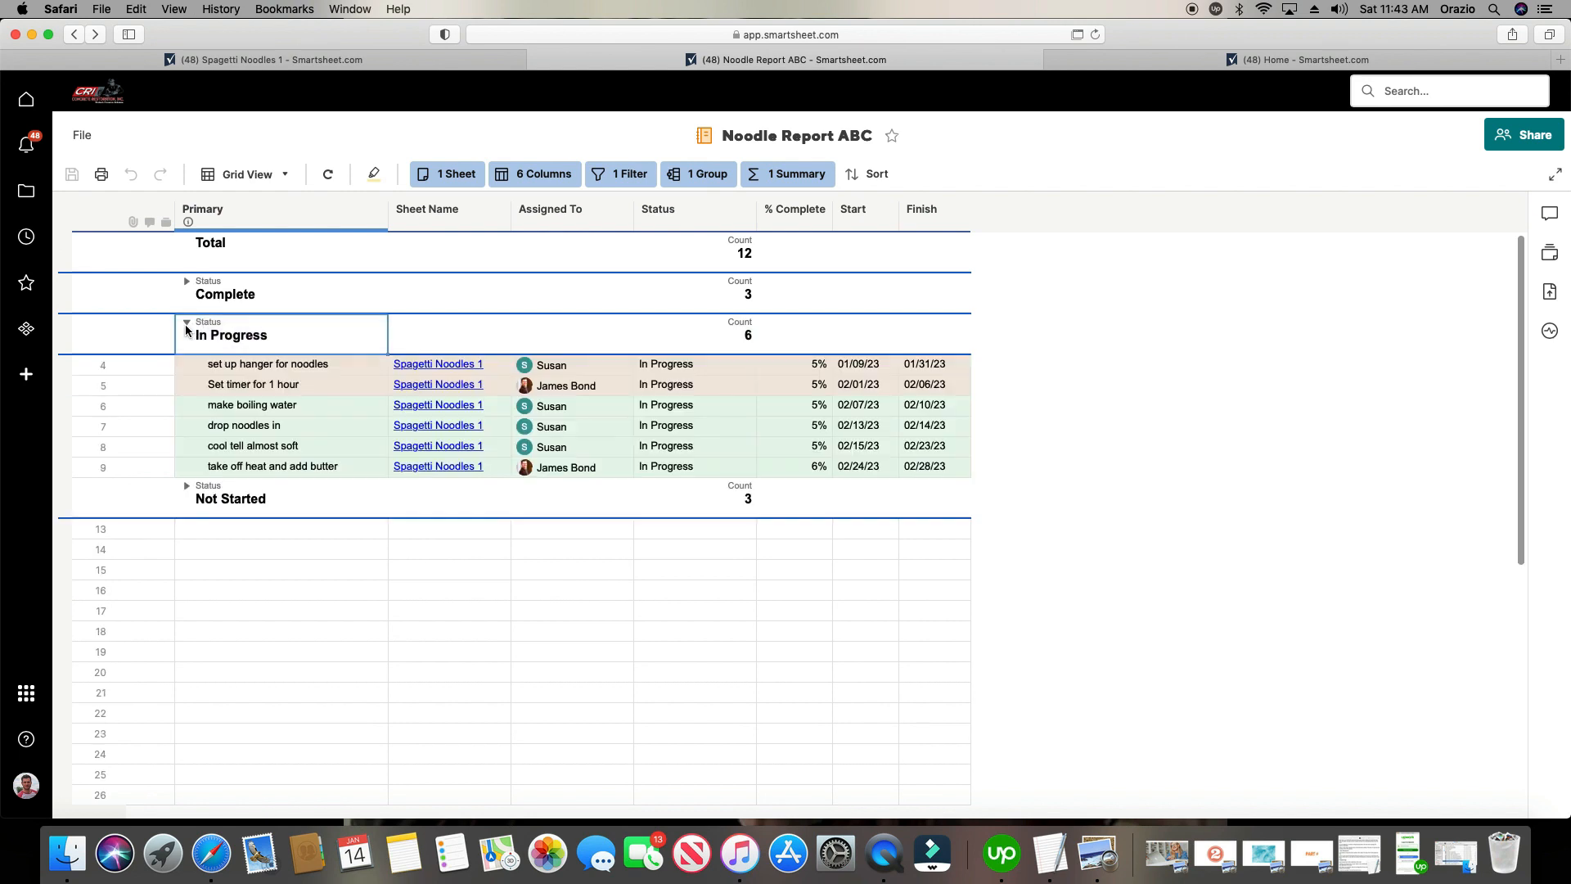
left_click(187, 325)
left_click(187, 366)
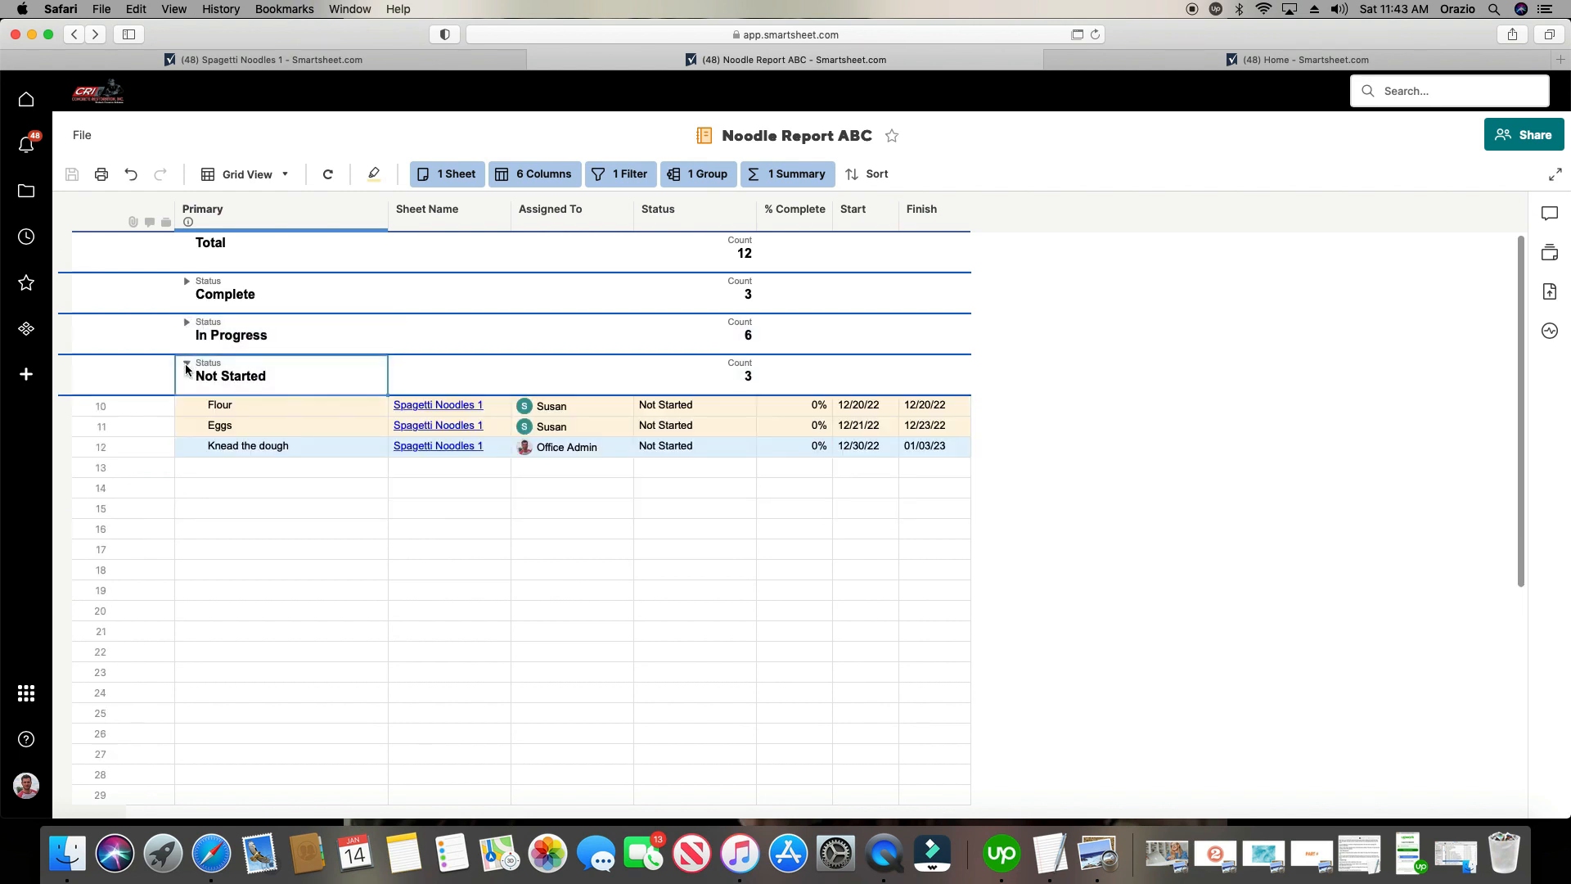
left_click(187, 366)
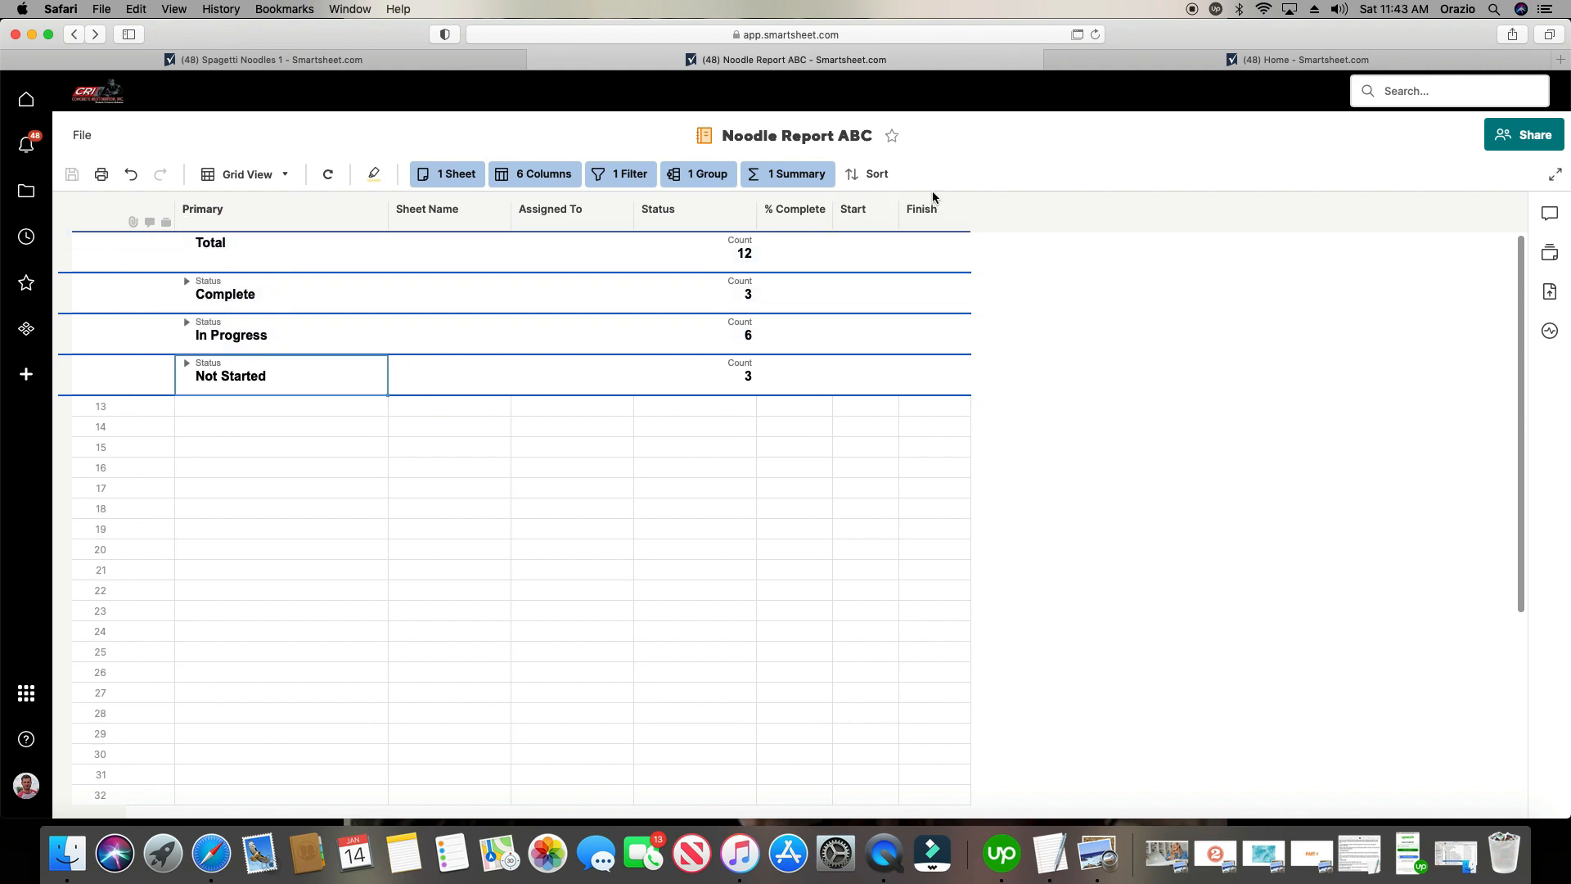
View the report's sort settings and close them without adding a sort.
left_click(884, 174)
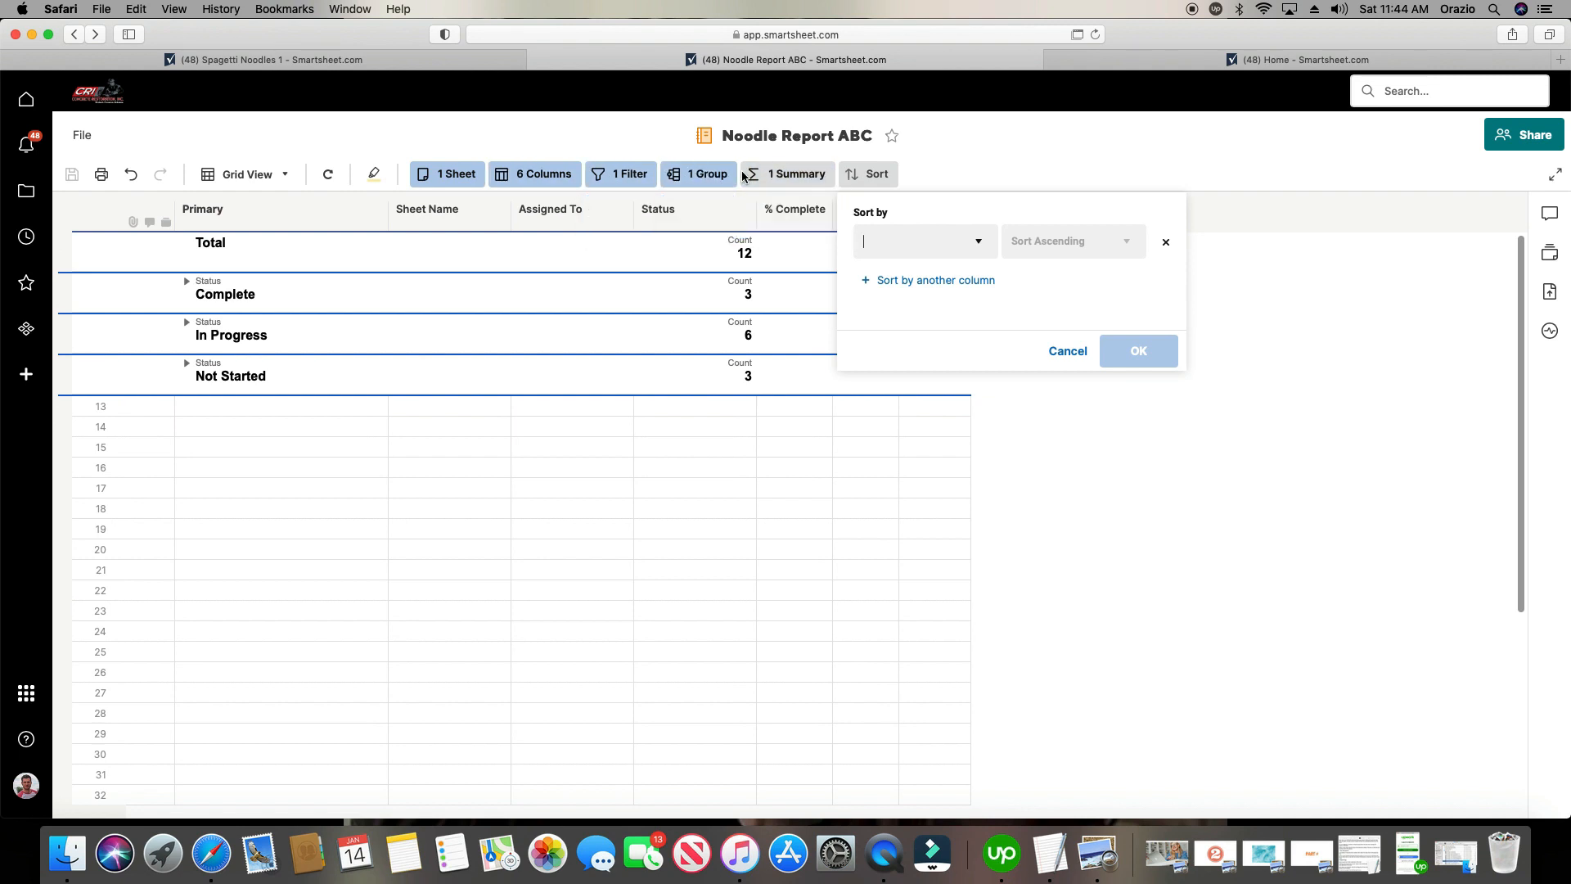
left_click(875, 178)
left_click(876, 180)
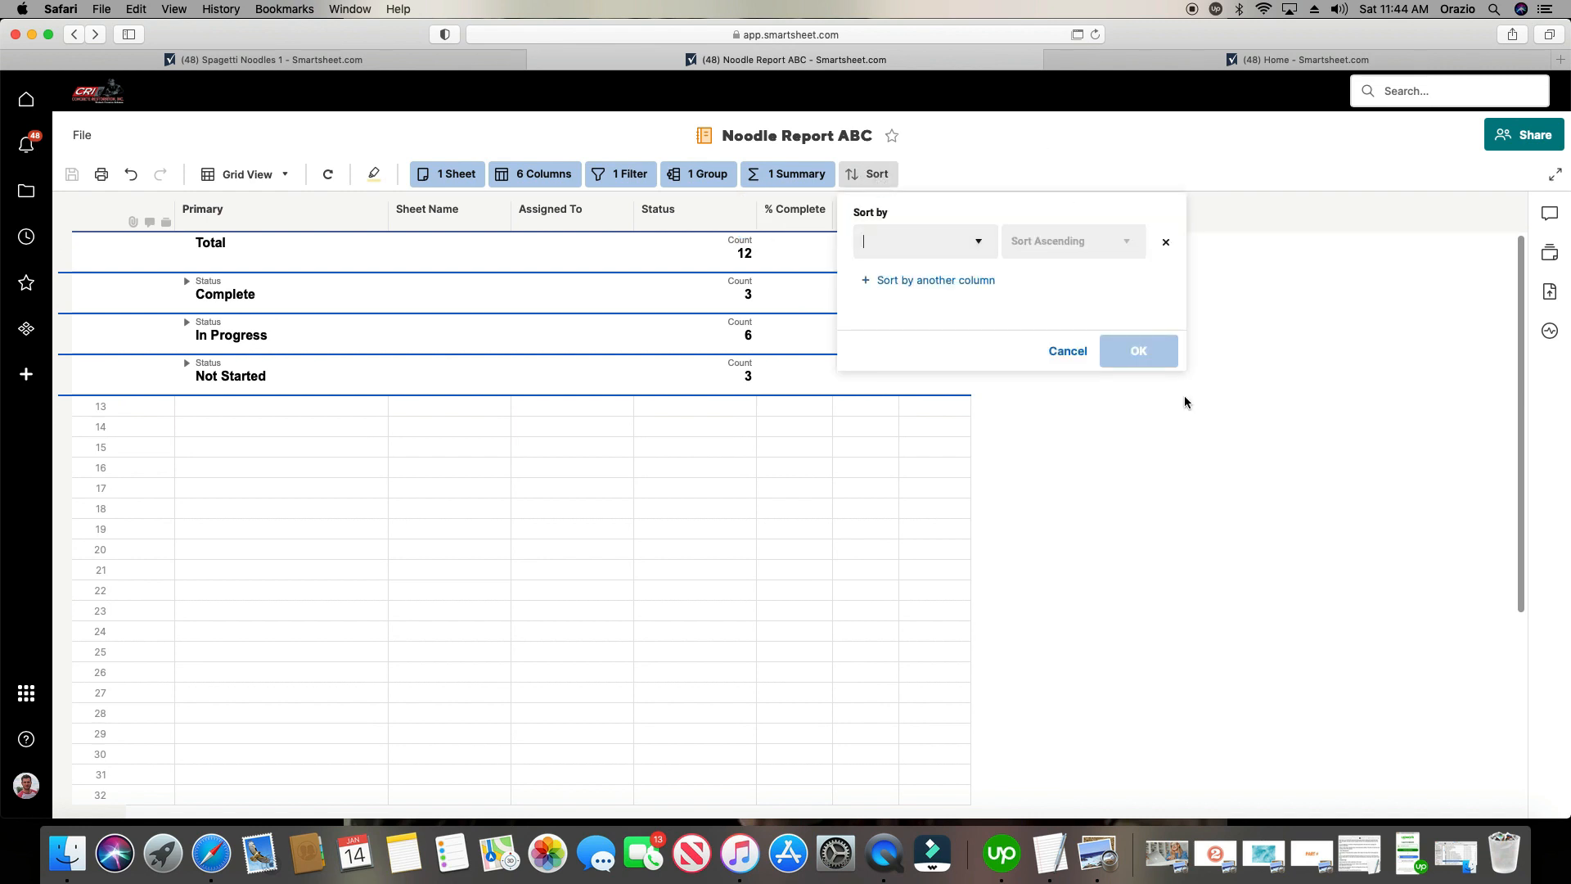
left_click(1065, 360)
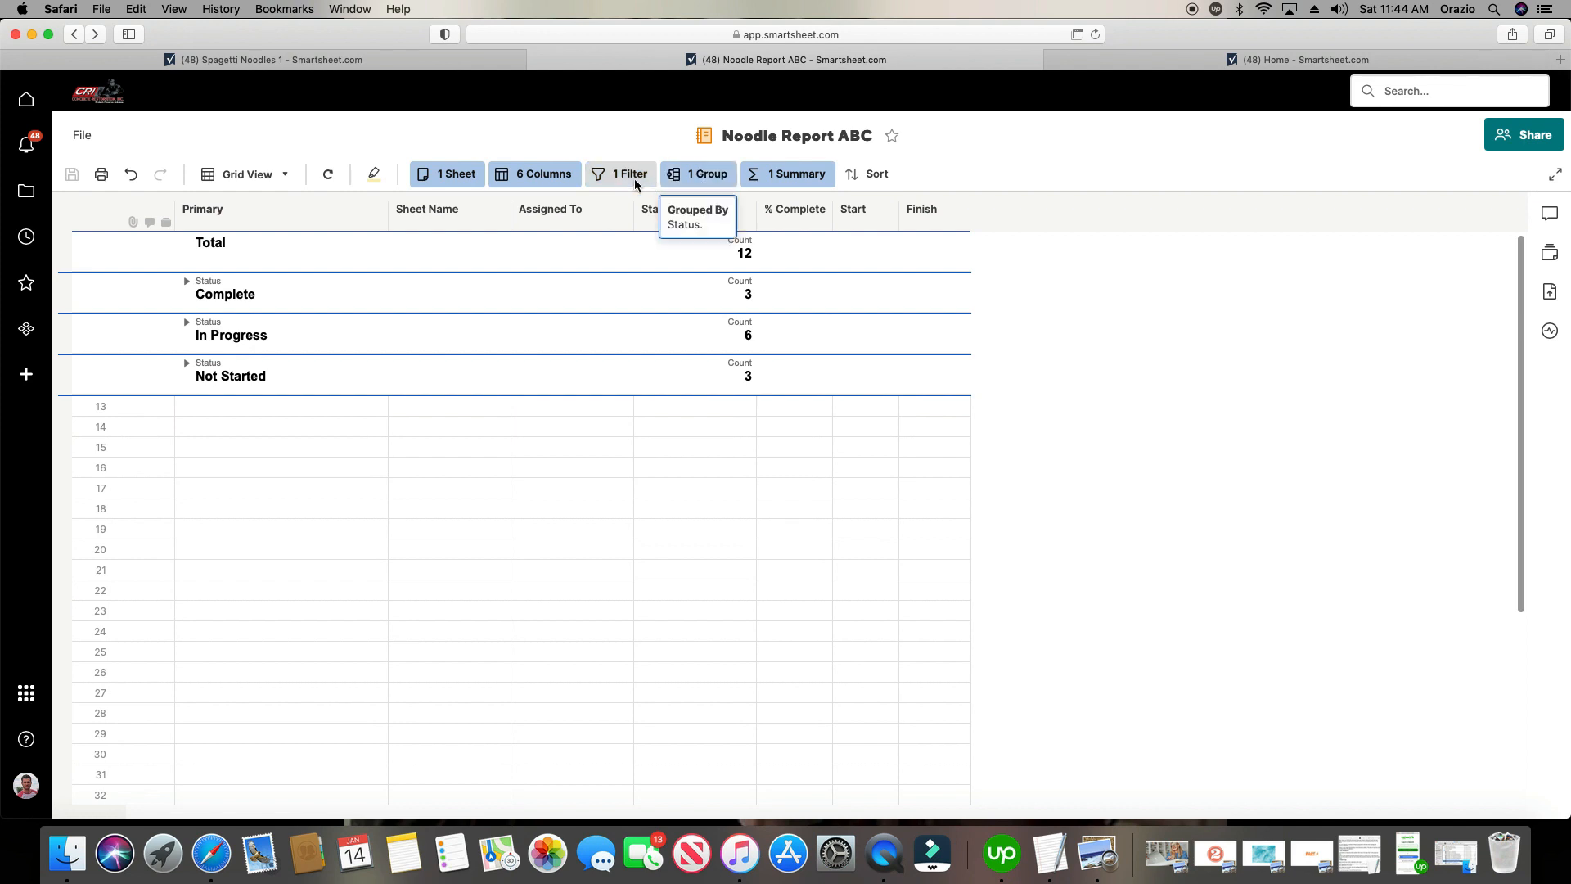
Remove the Status grouping and the Status count summary from the report.
left_click(457, 209)
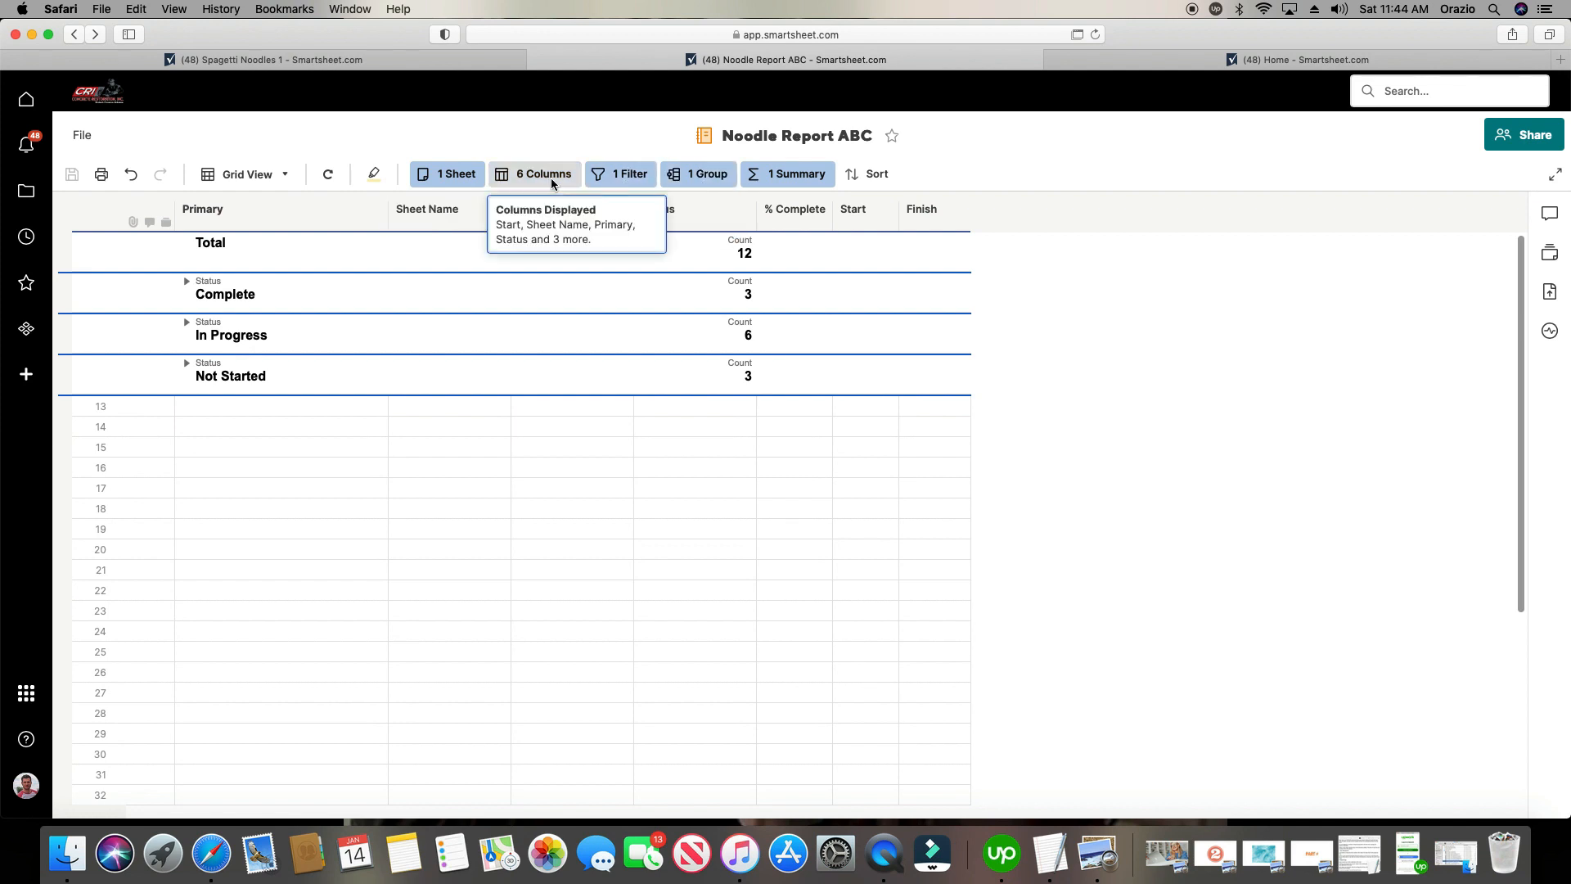
left_click(706, 174)
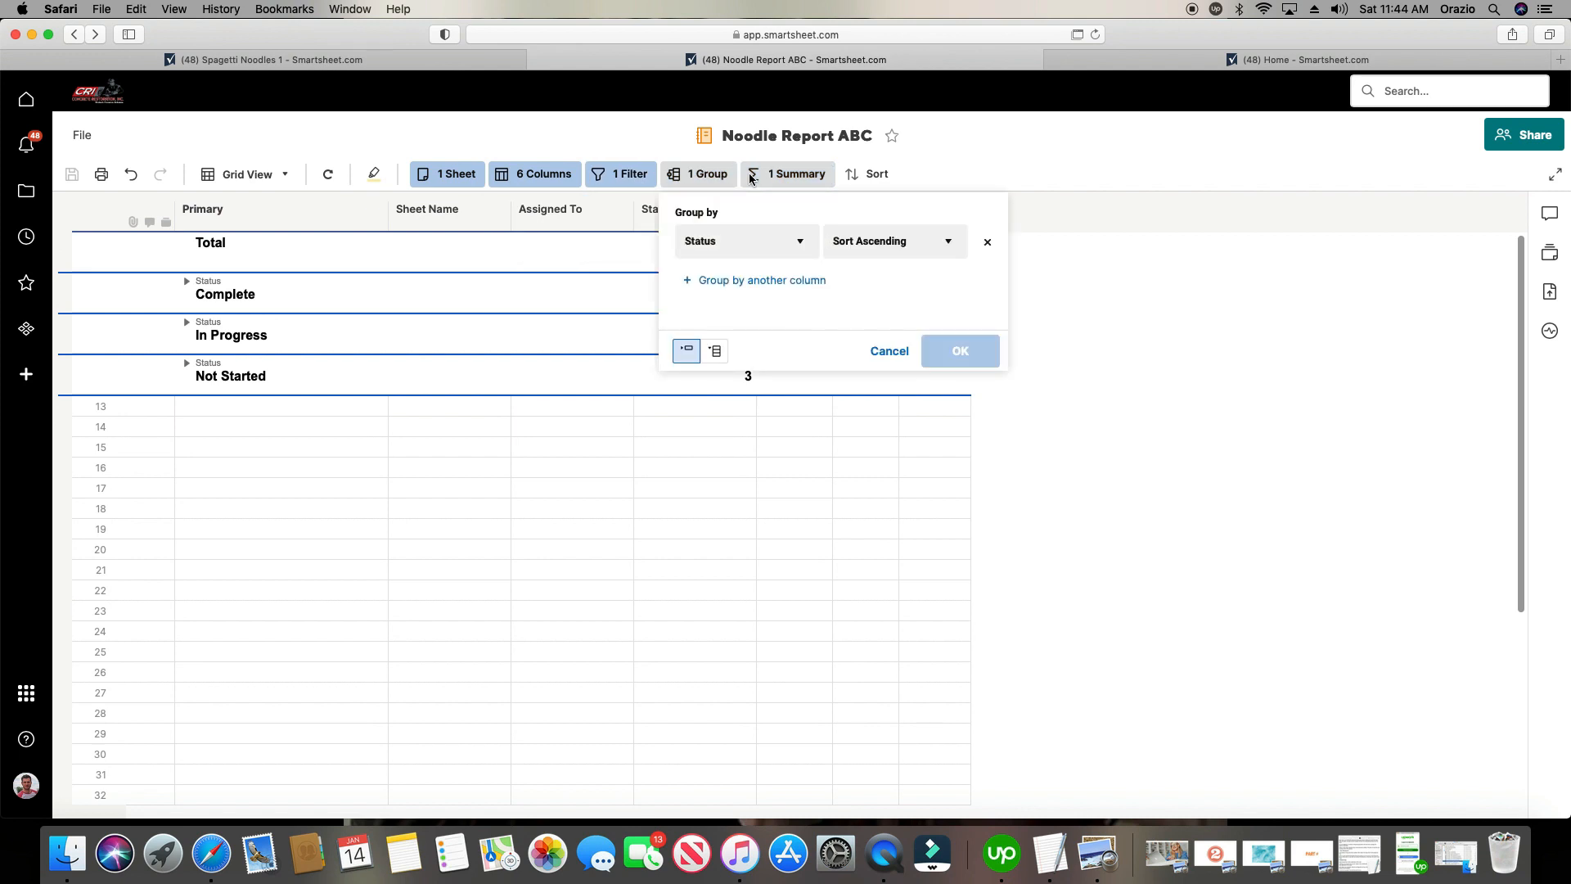
left_click(987, 241)
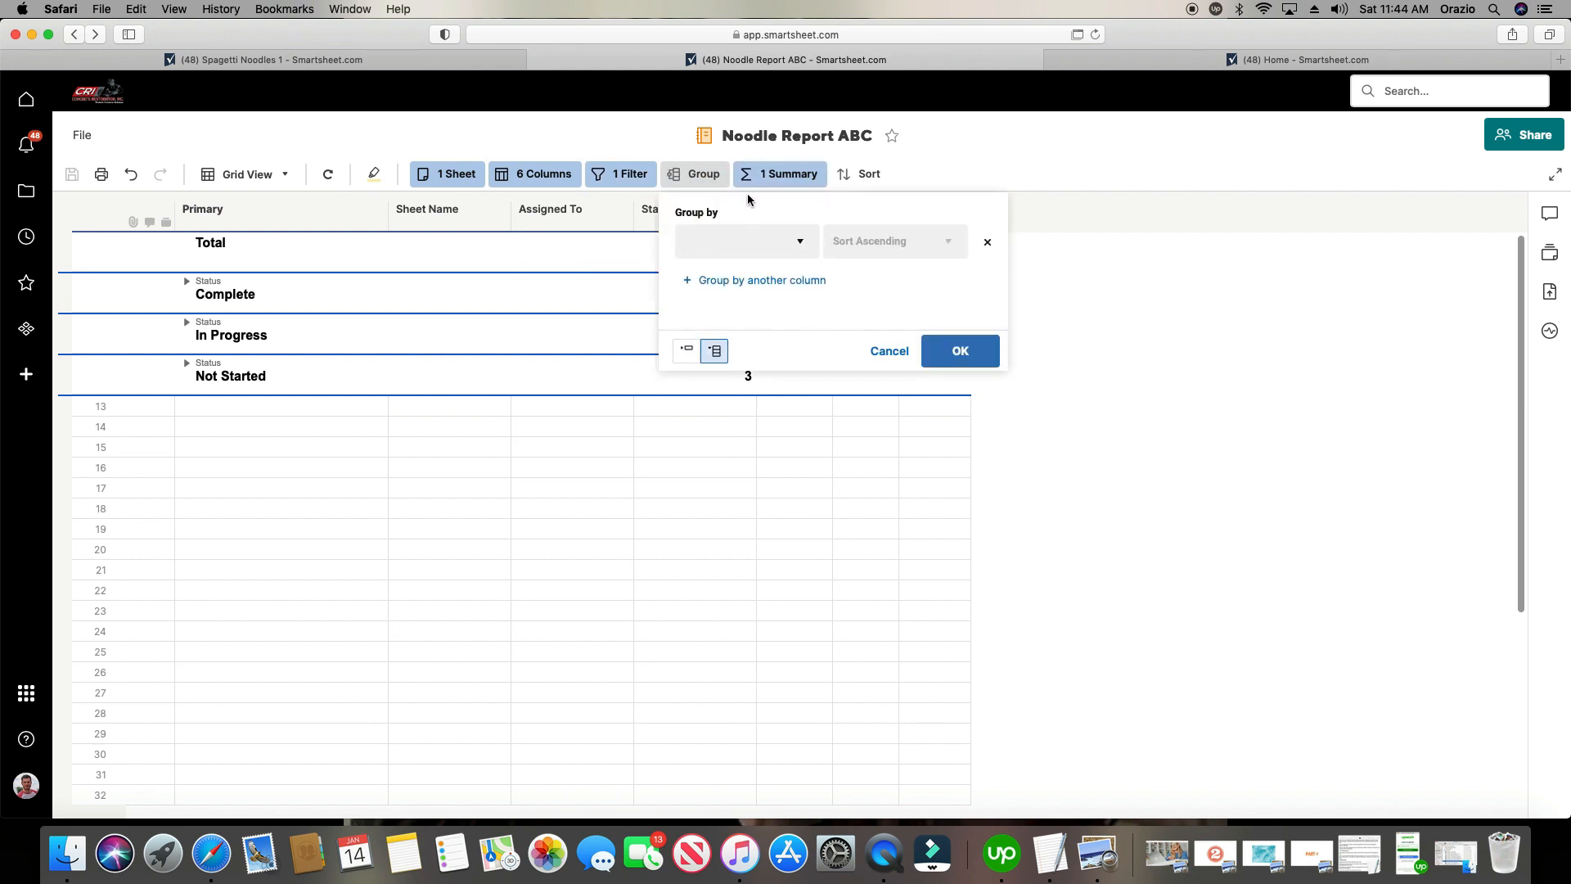
left_click(962, 162)
left_click(798, 173)
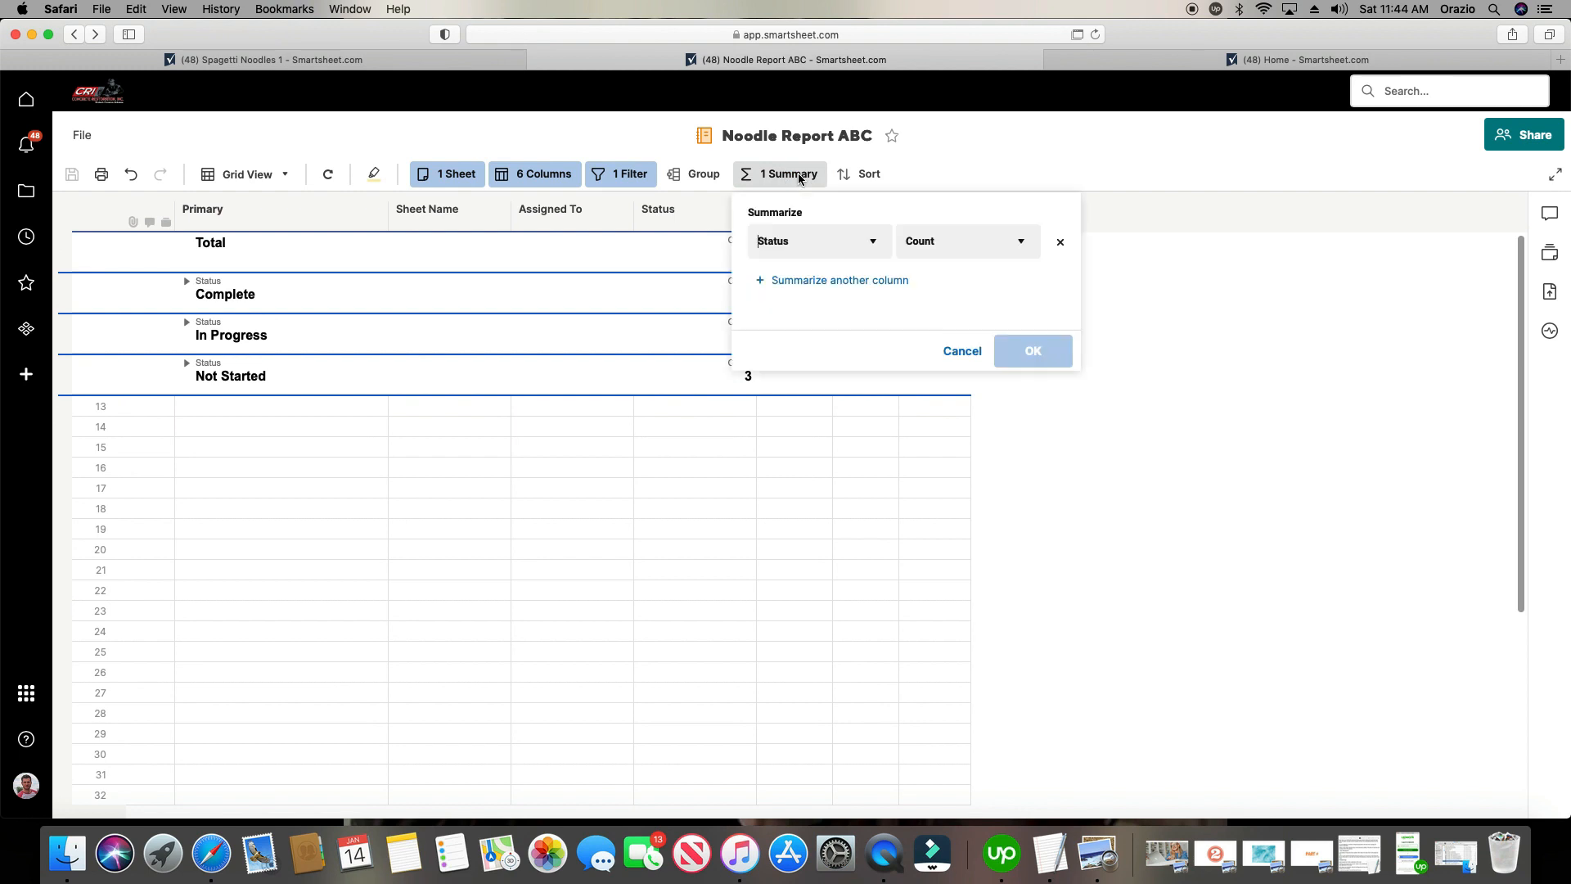
left_click(1062, 244)
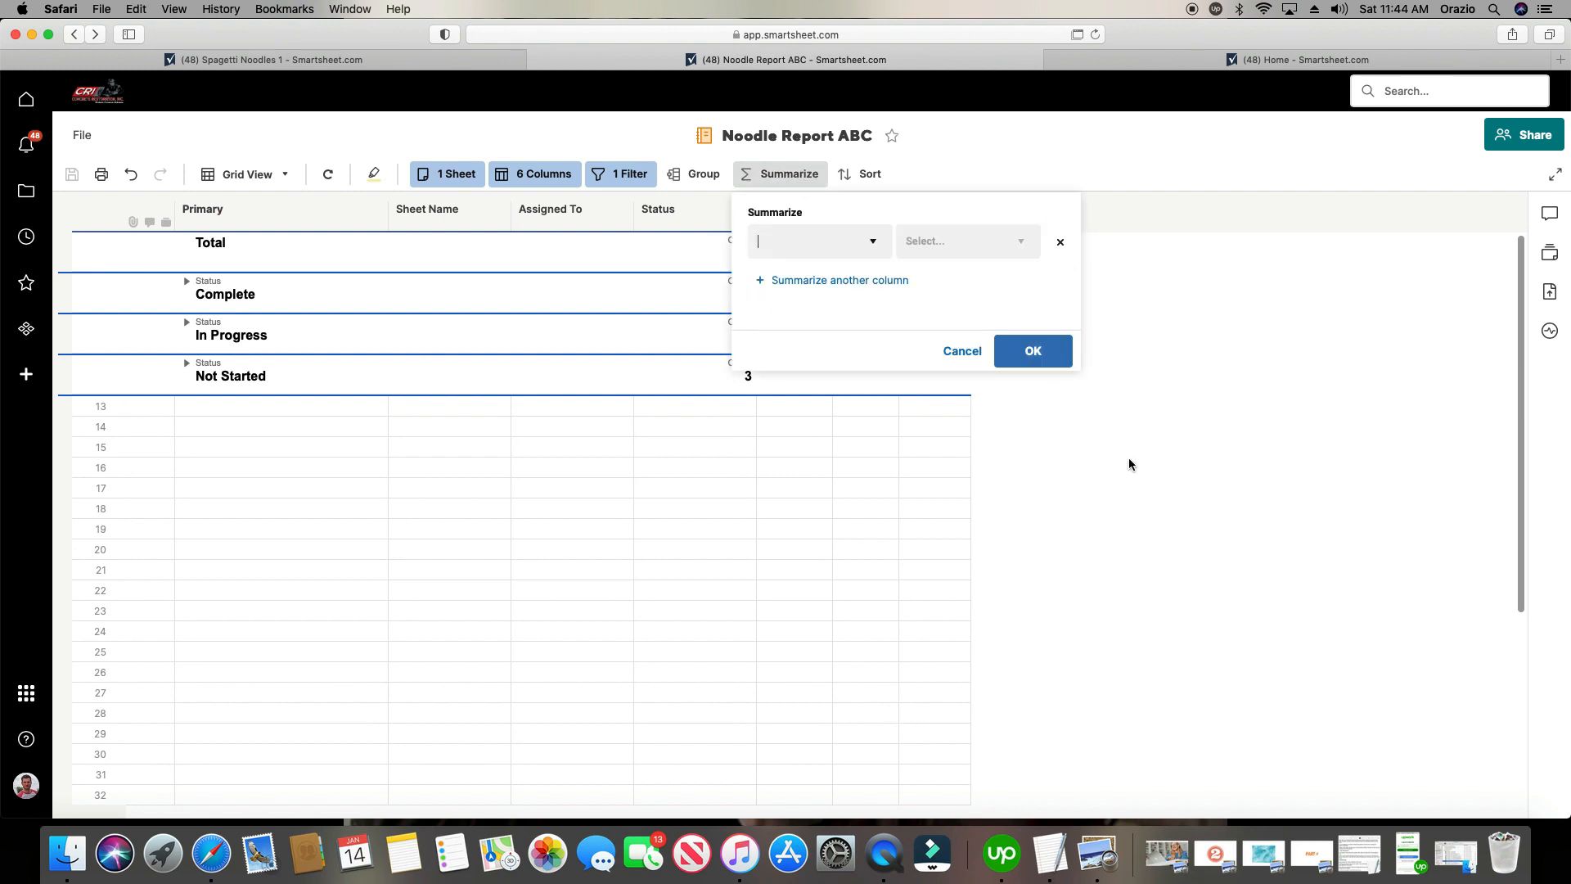
left_click(1017, 352)
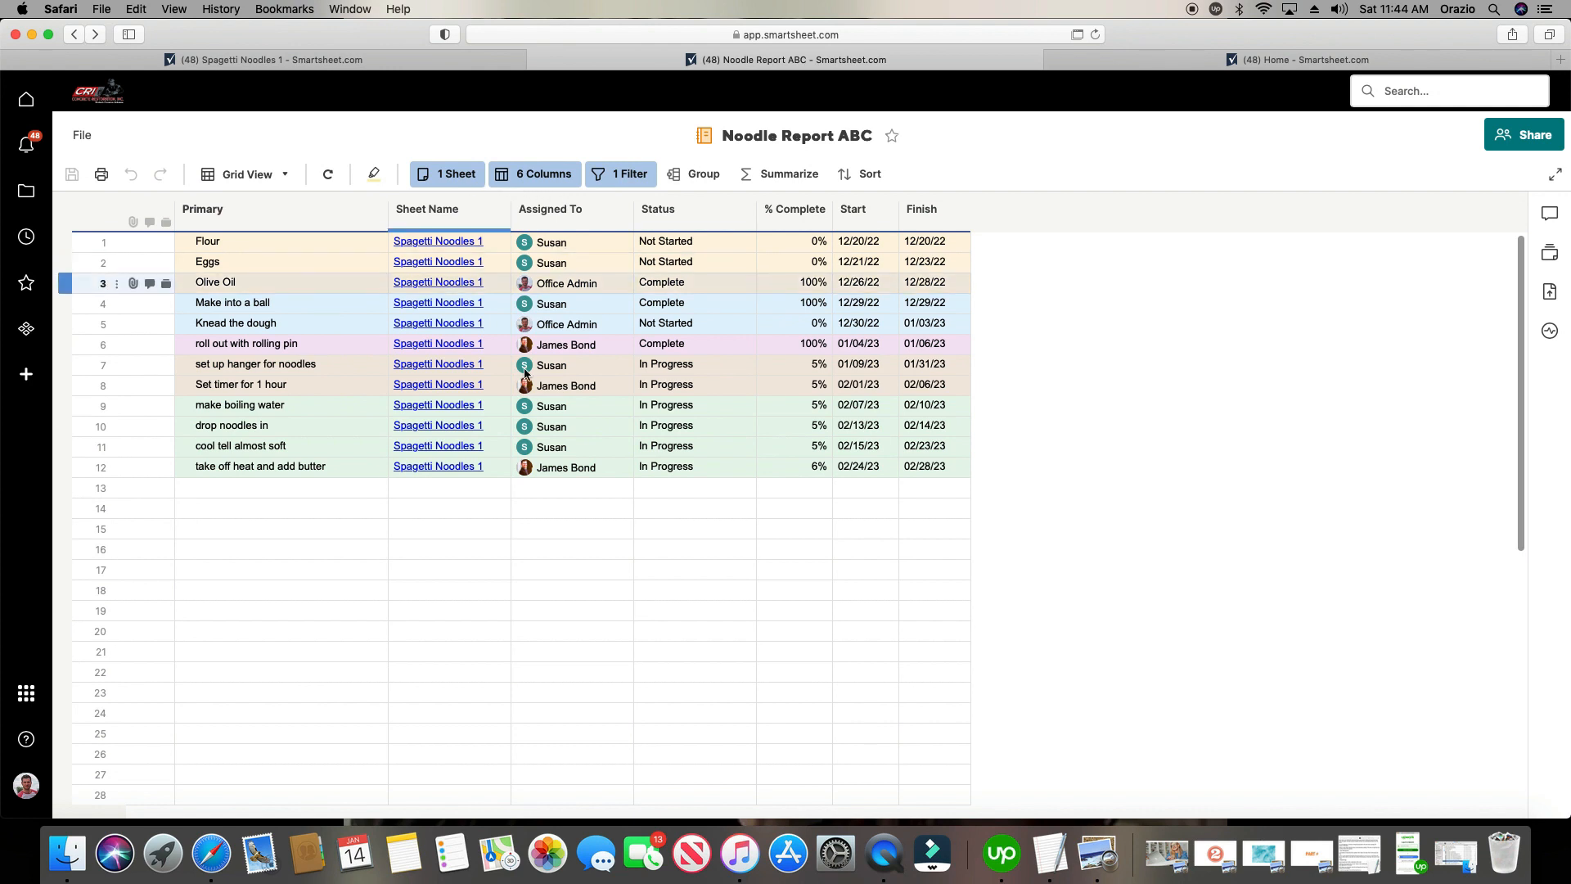
Save a copy of the Spagetti Noodles 1 sheet as Spagetti Noodles 2.
left_click(292, 59)
left_click(82, 135)
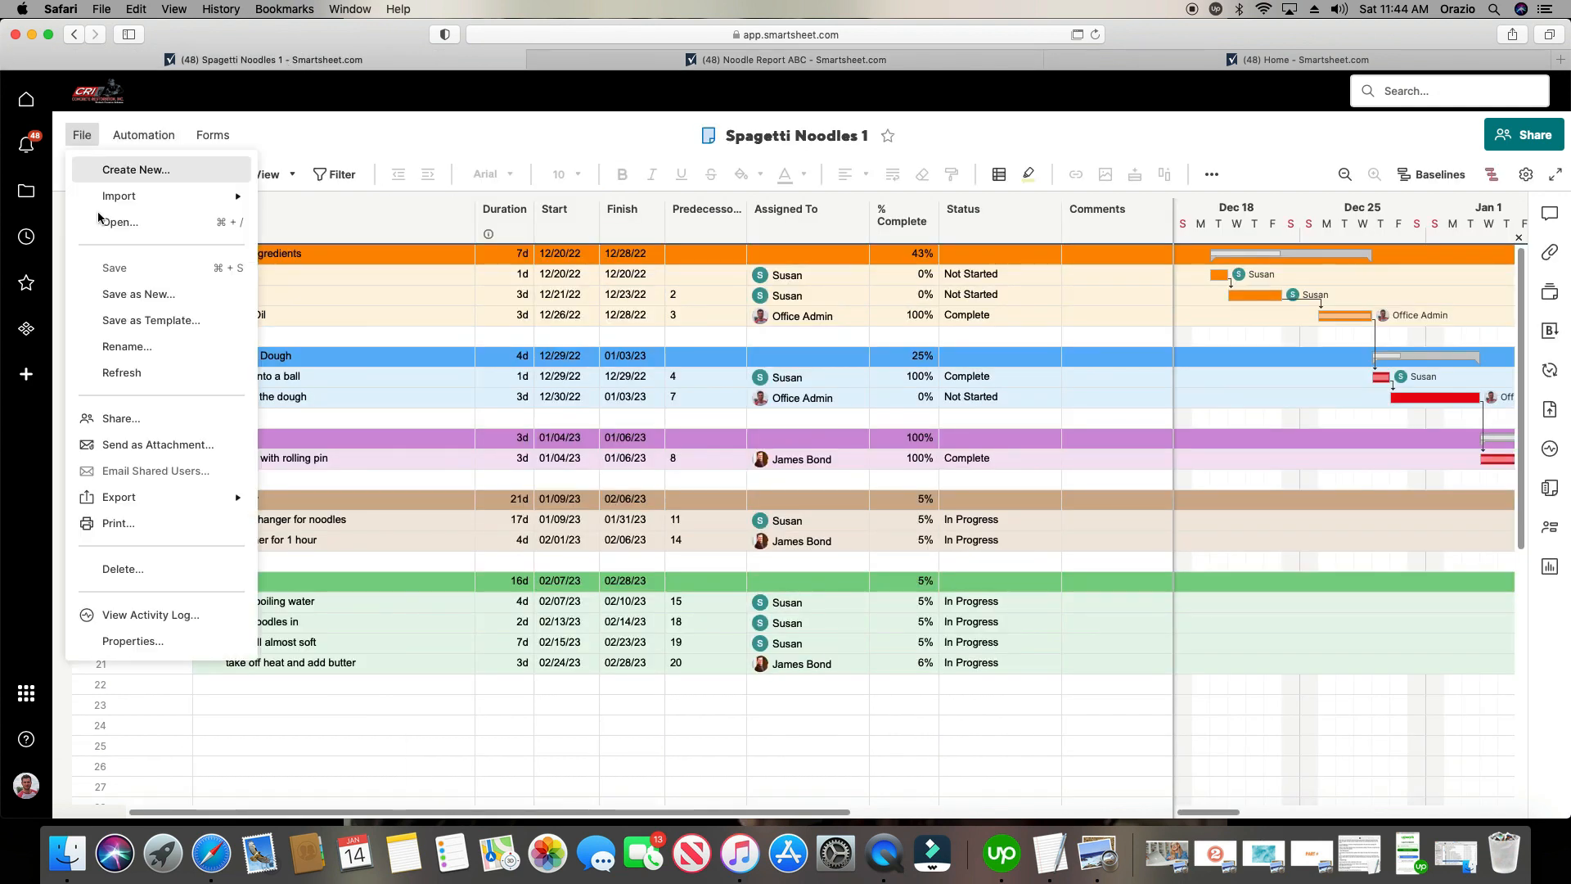
left_click(131, 294)
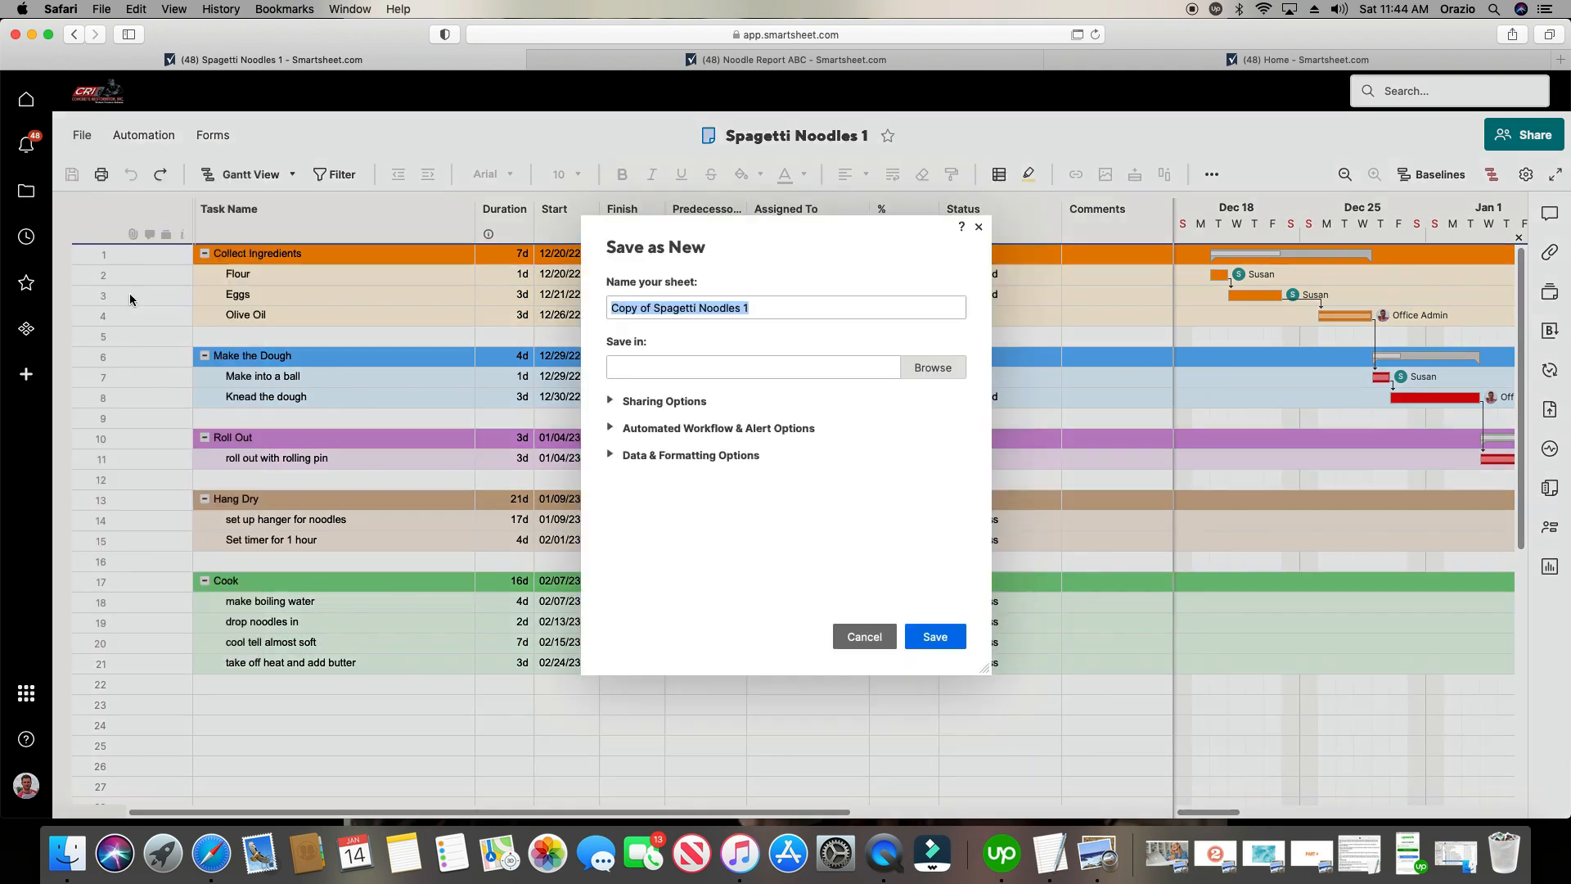
left_click(807, 306)
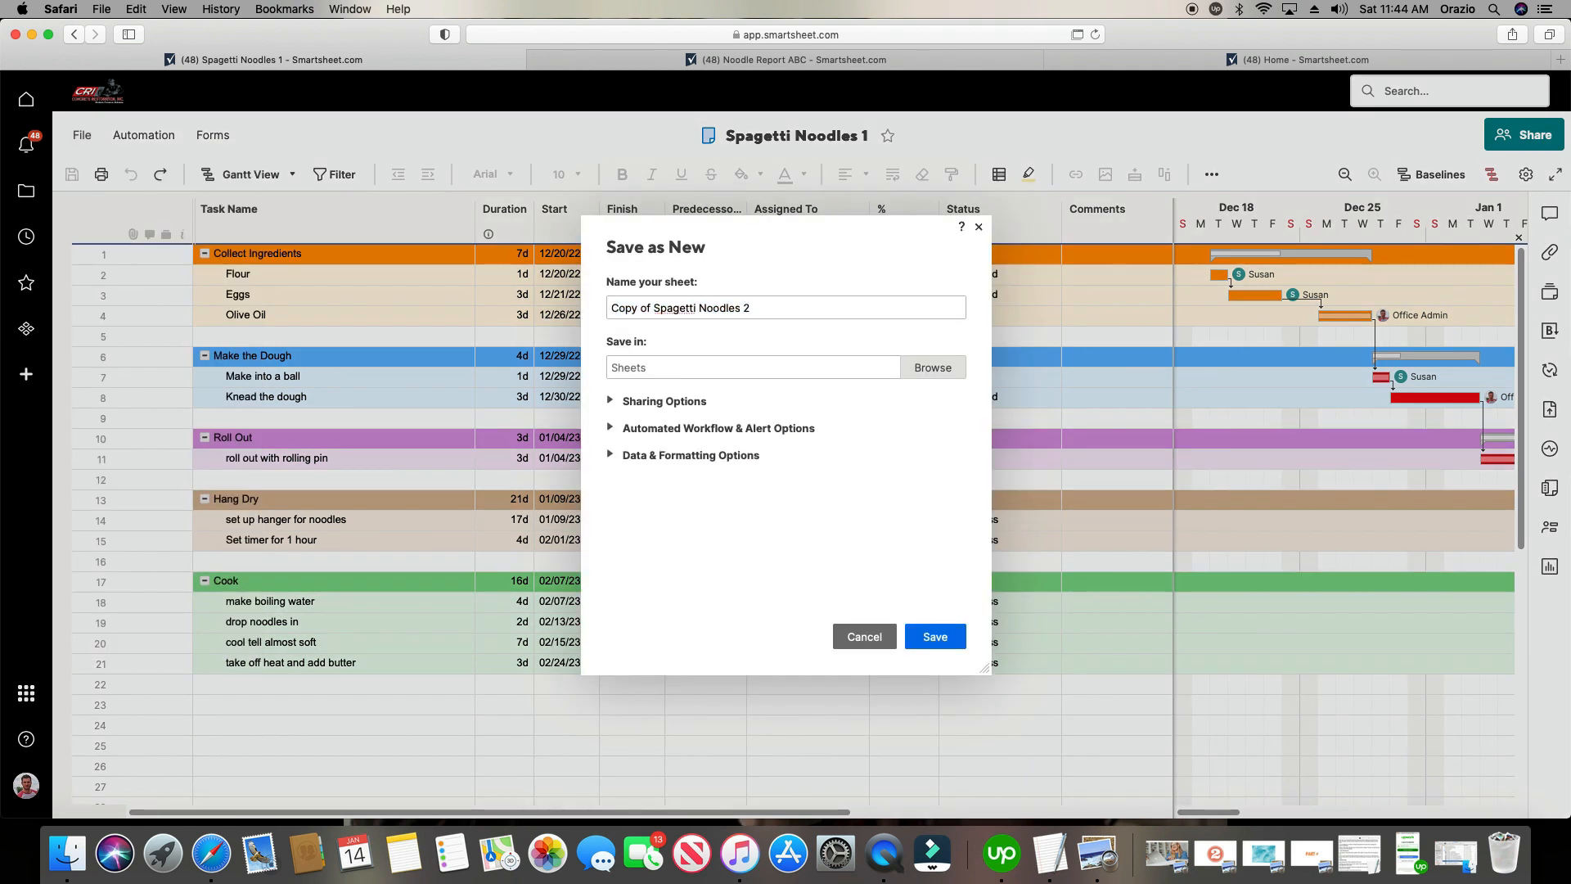
left_click_drag(657, 309, 573, 303)
key("BackSpace")
left_click(931, 636)
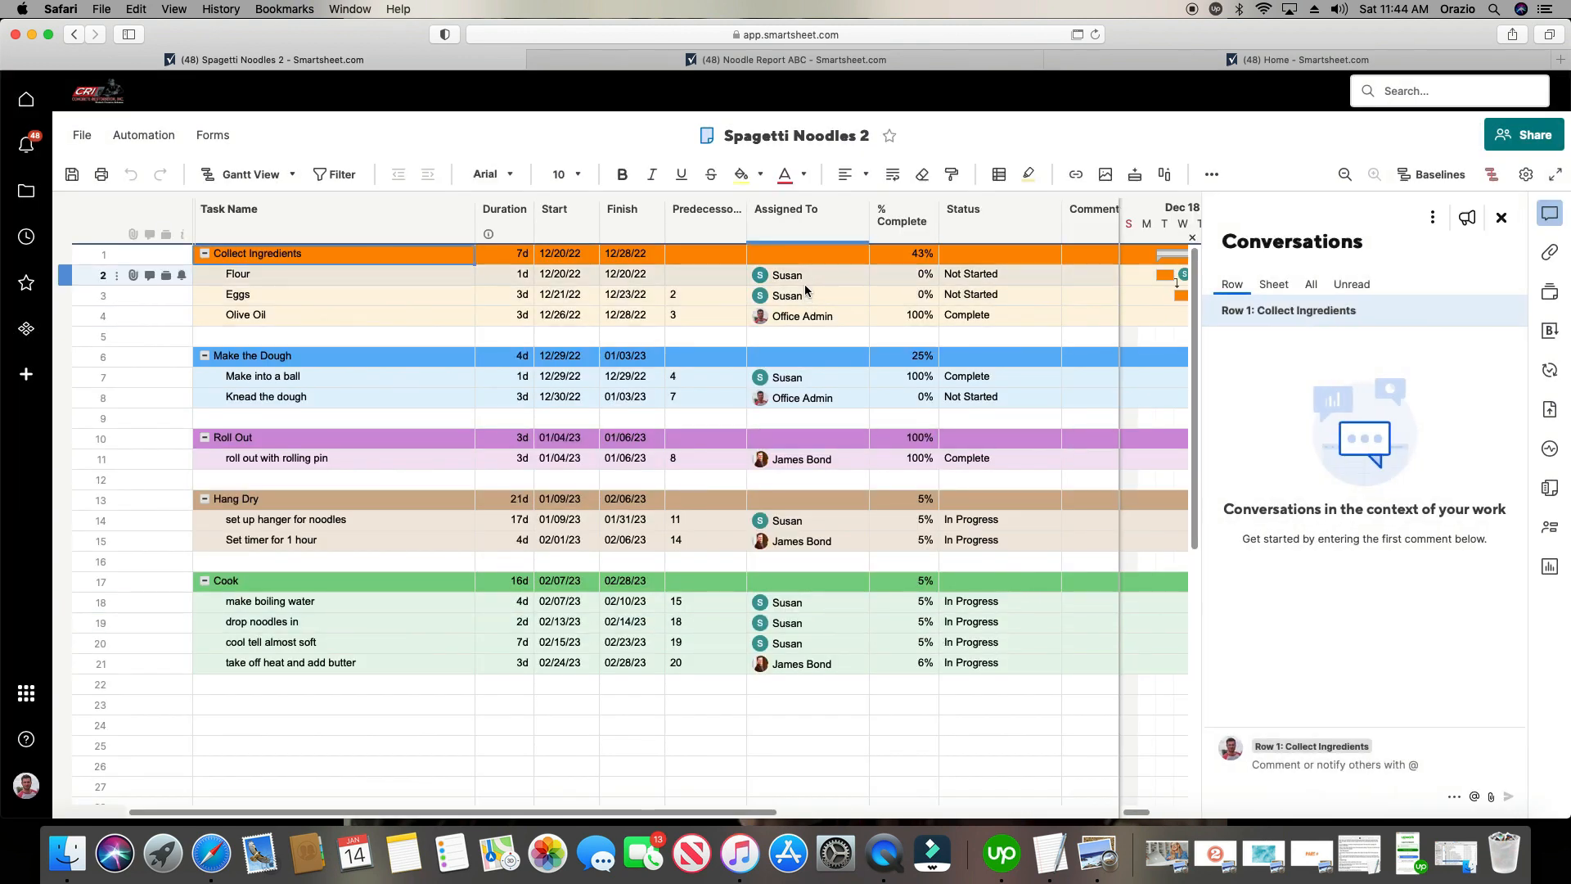
left_click(803, 276)
type("the")
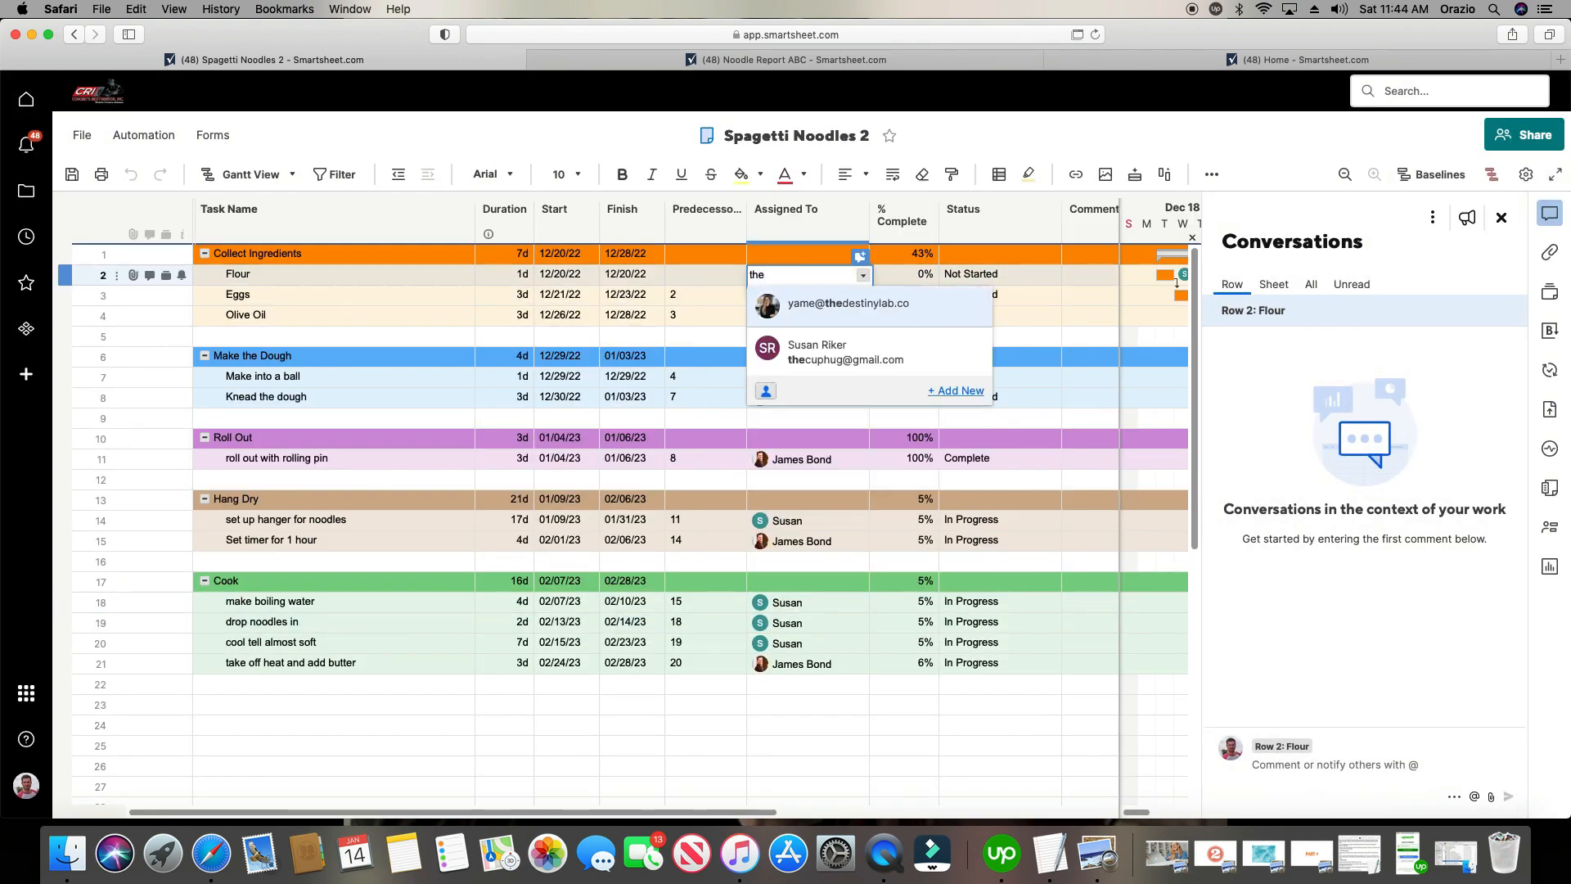
type("cu")
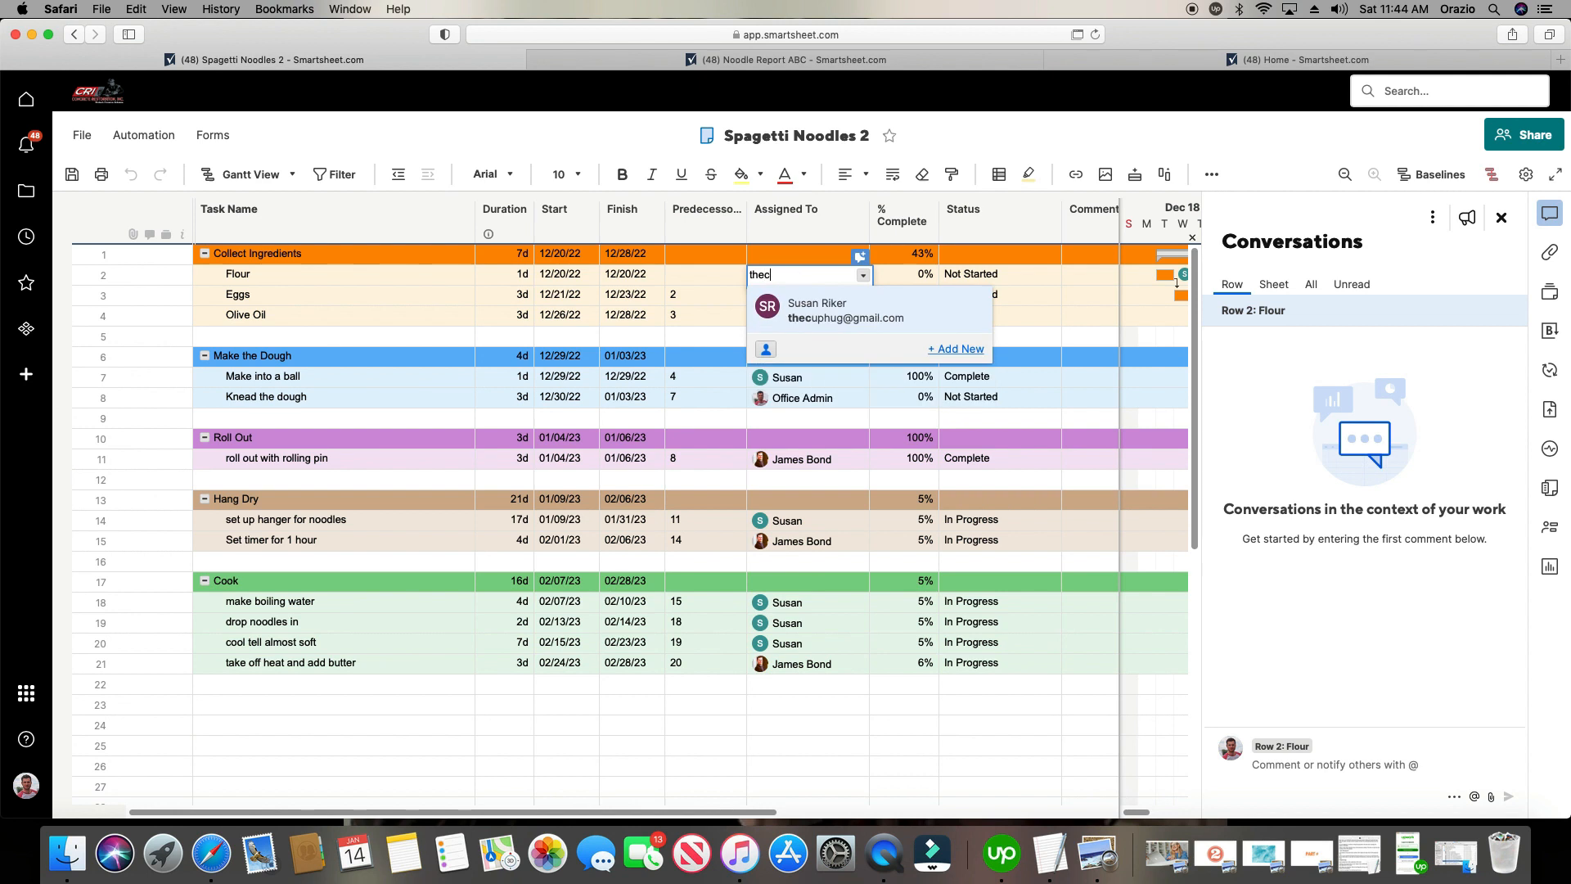
left_click(807, 307)
Assign the Flour task to a different contact and fill that assignee down to Eggs and Olive Oil.
double_click(810, 278)
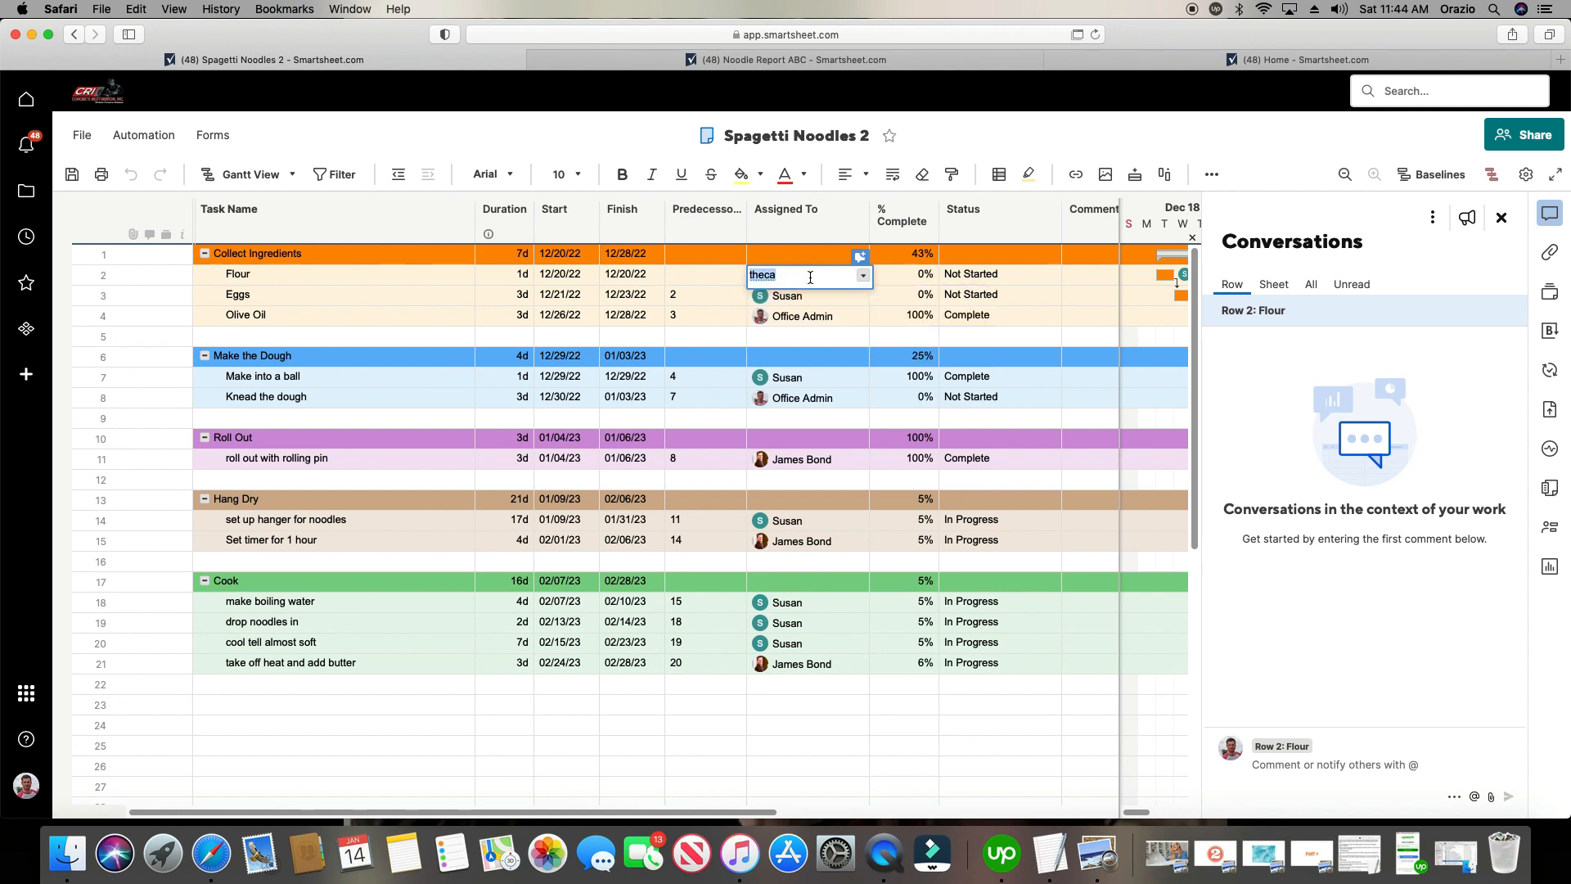
type("j")
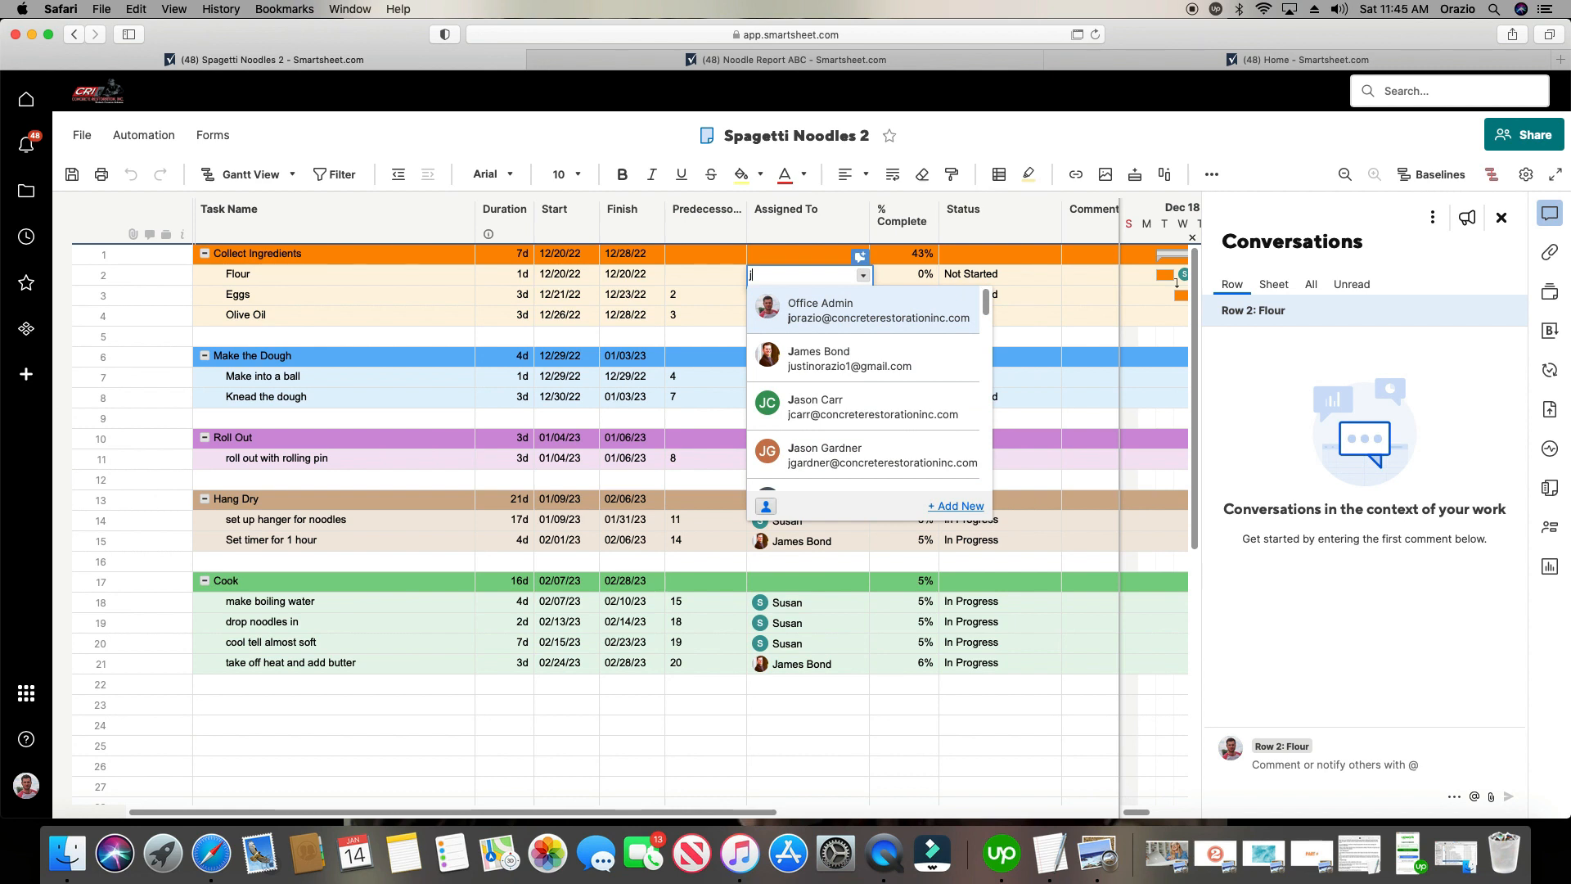
type("u")
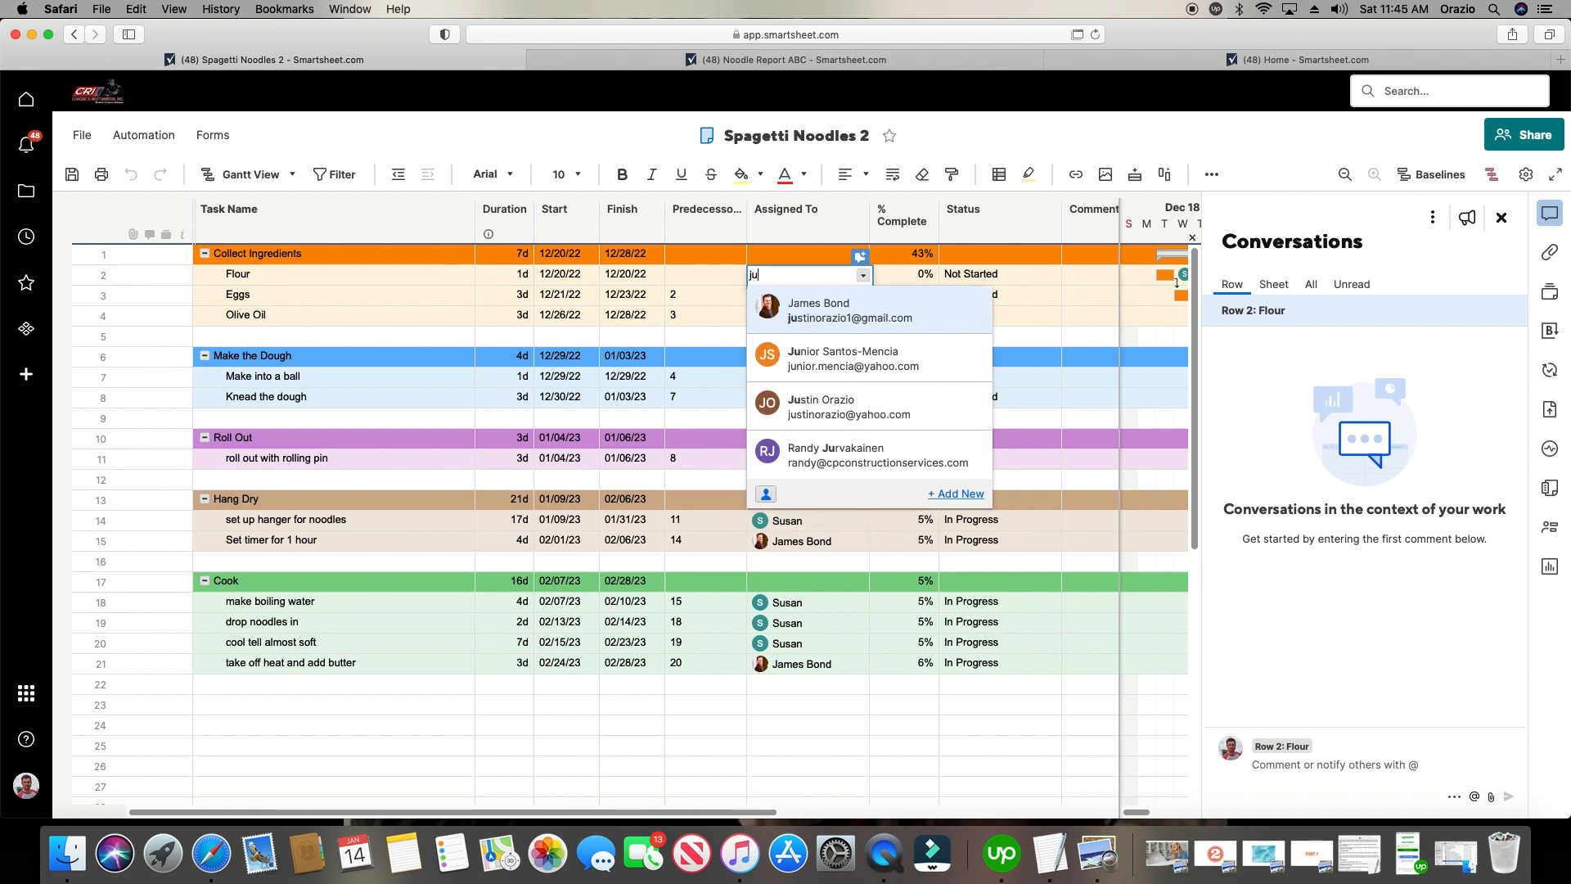
left_click(833, 407)
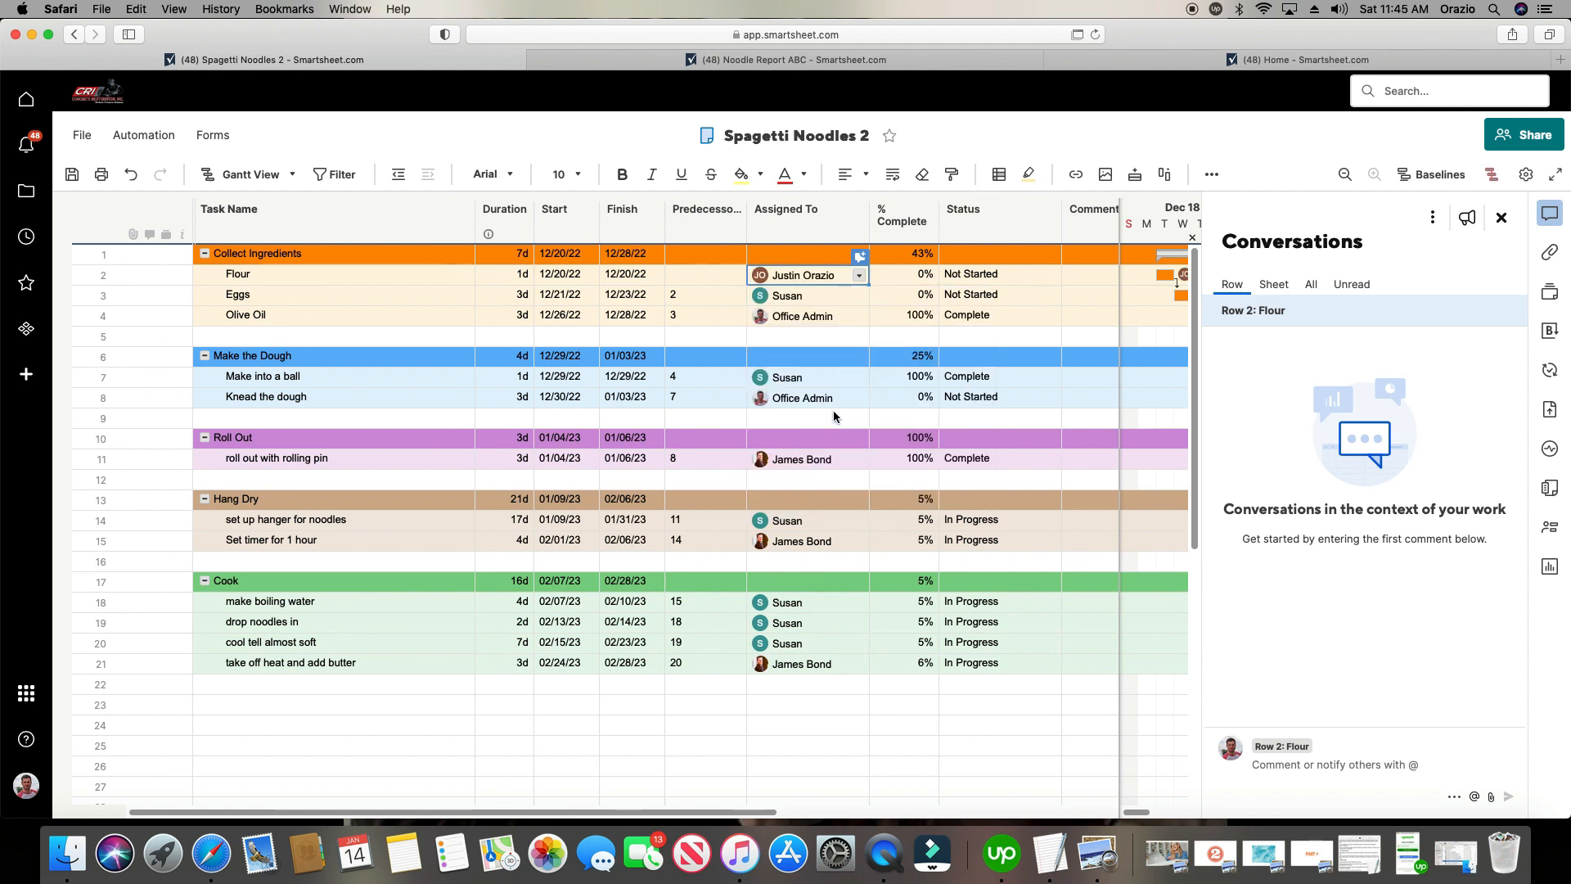
left_click_drag(871, 281, 869, 324)
Assign both Make the Dough tasks, Make into a ball and Knead the dough, to the contact assigned to Flour.
left_click(832, 380)
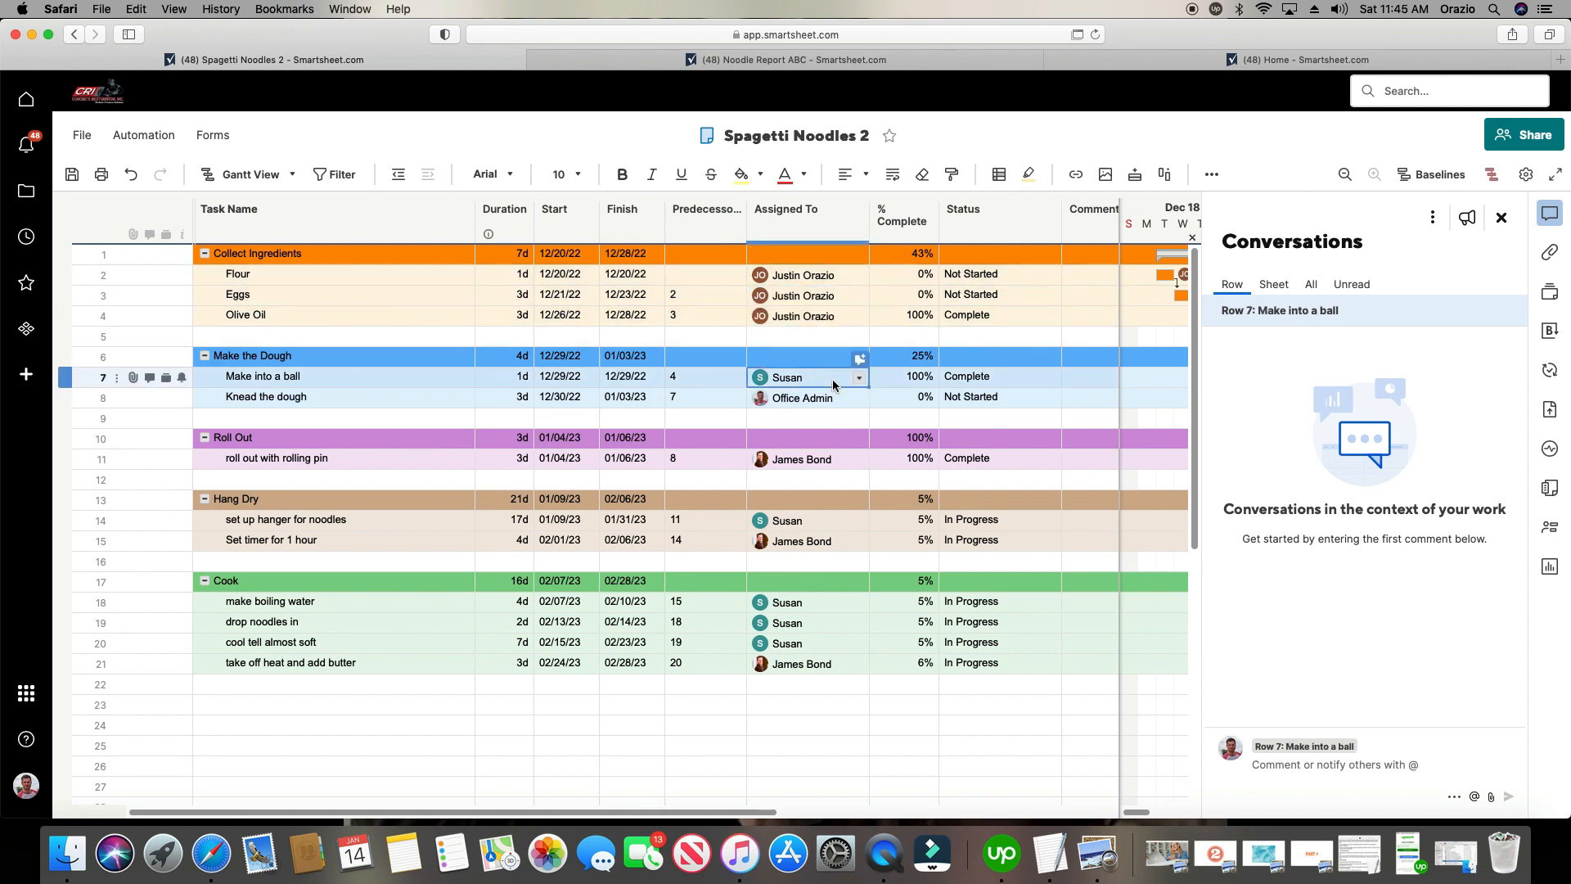
type("jsutin")
key("BackSpace")
key("BackSpace")
key("BackSpace")
key("BackSpace")
key("BackSpace")
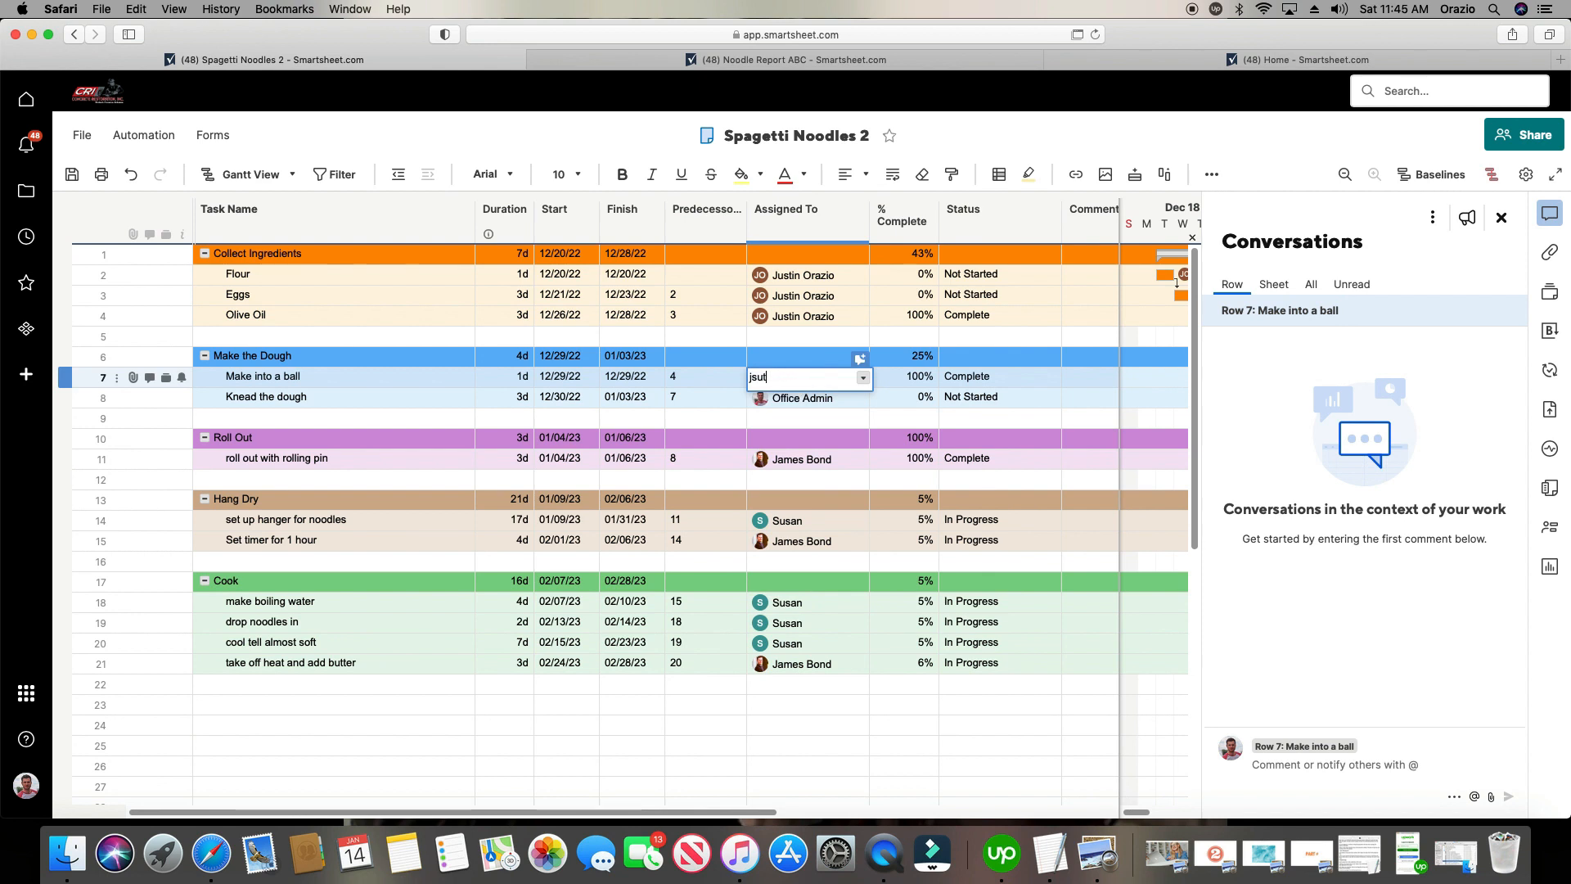
type("ustin")
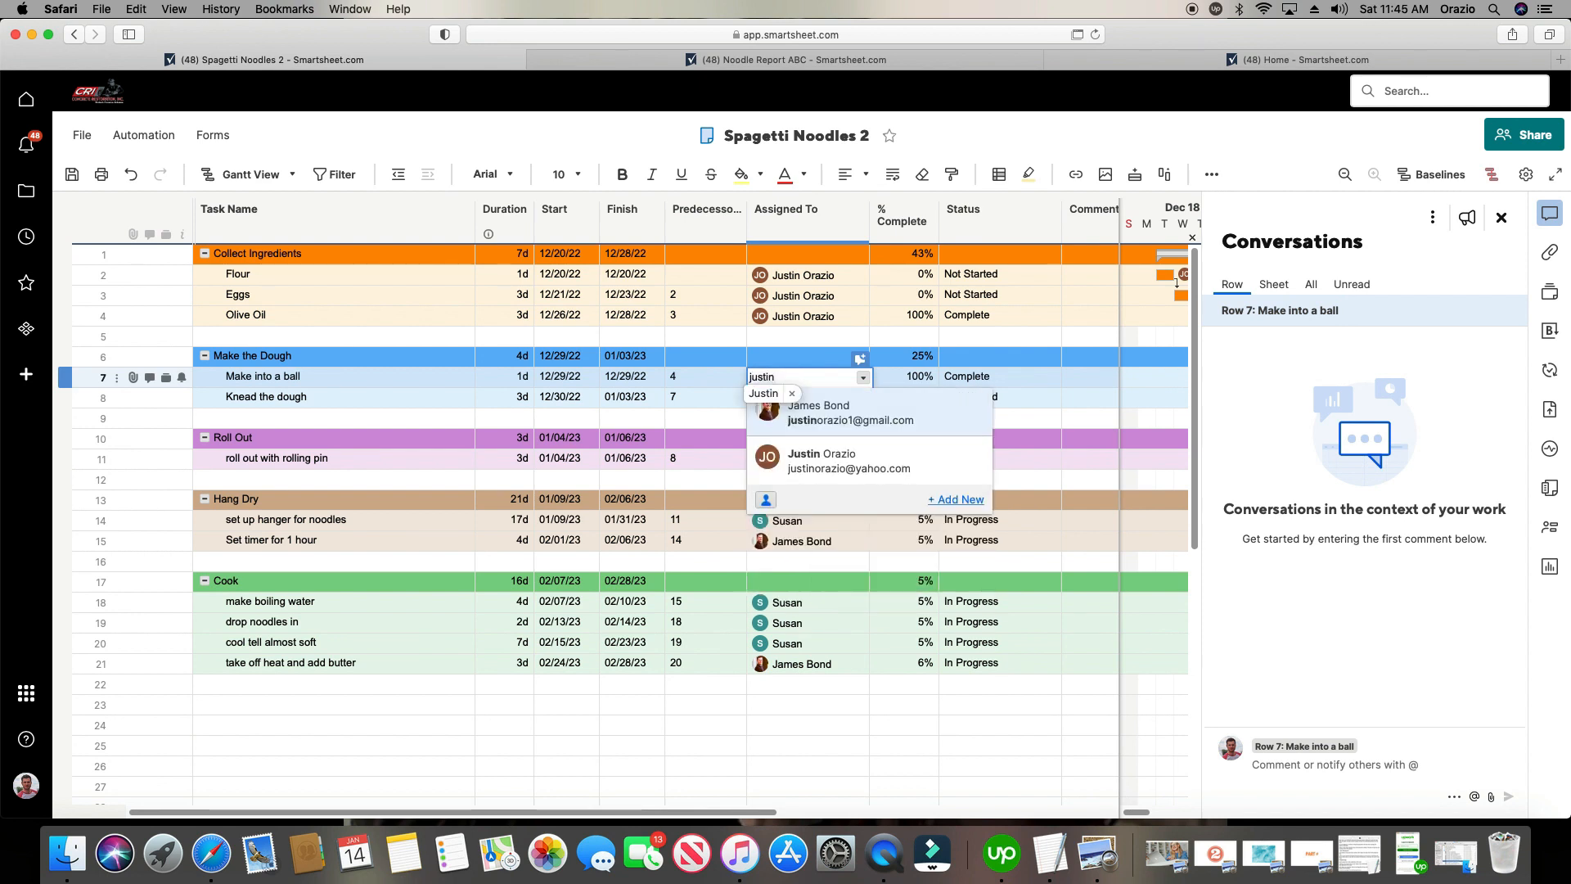
left_click(883, 456)
left_click_drag(865, 386, 868, 399)
Assign roll out with rolling pin and Set timer for 1 hour to the contact who has set up hanger for noodles.
left_click(843, 458)
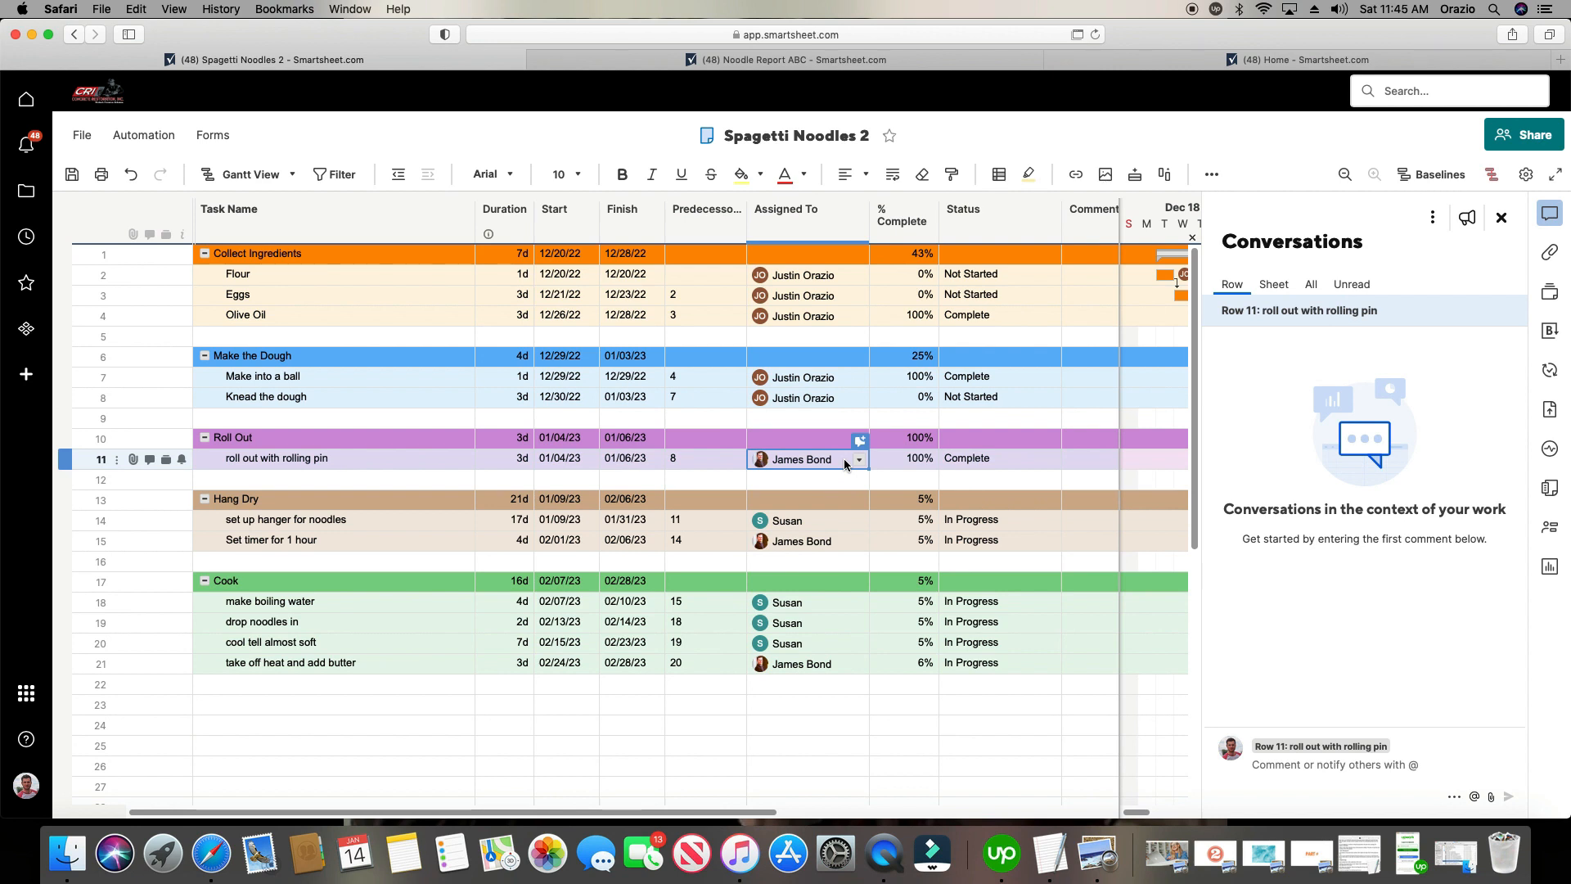
type("sus")
left_click(869, 494)
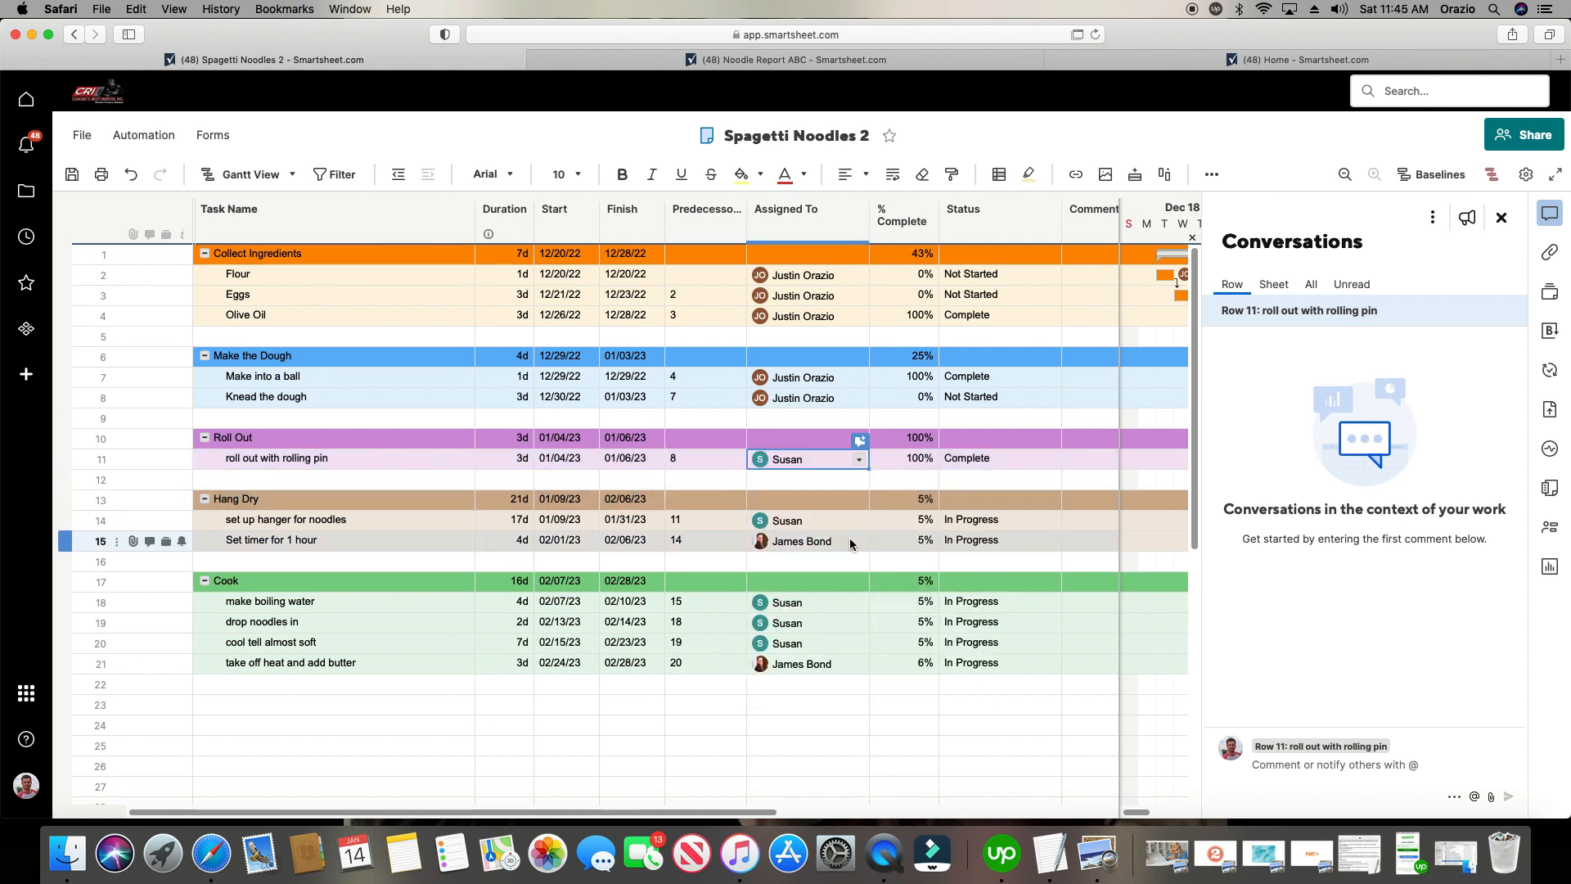
left_click(844, 522)
left_click_drag(869, 535, 867, 540)
Copy the assignee of take off heat and add butter up to all other Cook tasks and save the sheet.
left_click(850, 664)
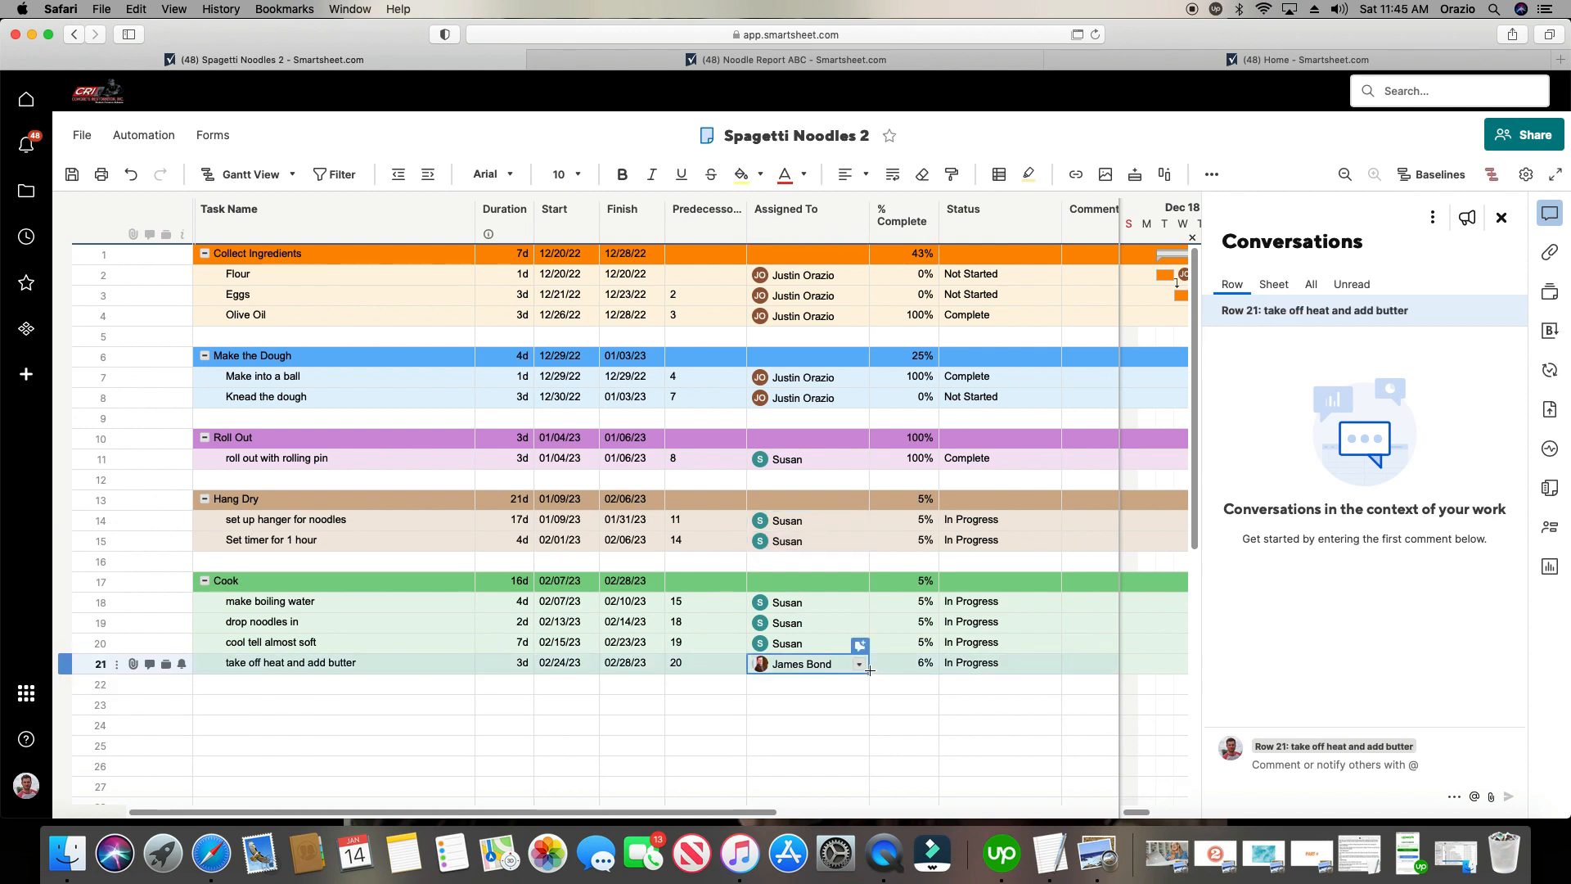
left_click_drag(869, 672, 867, 614)
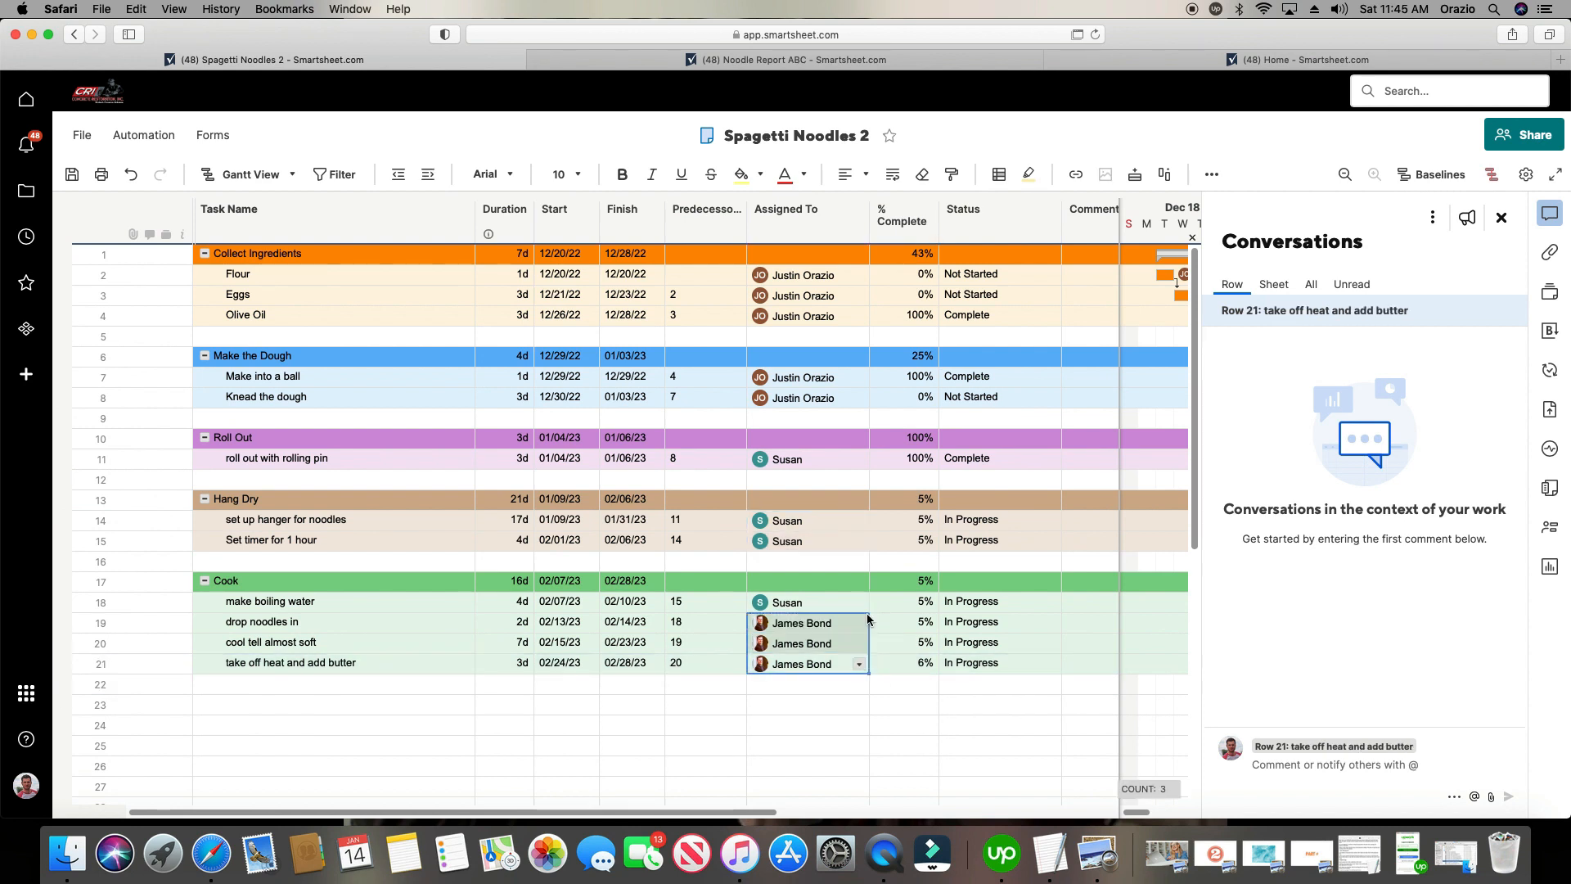
left_click(859, 601)
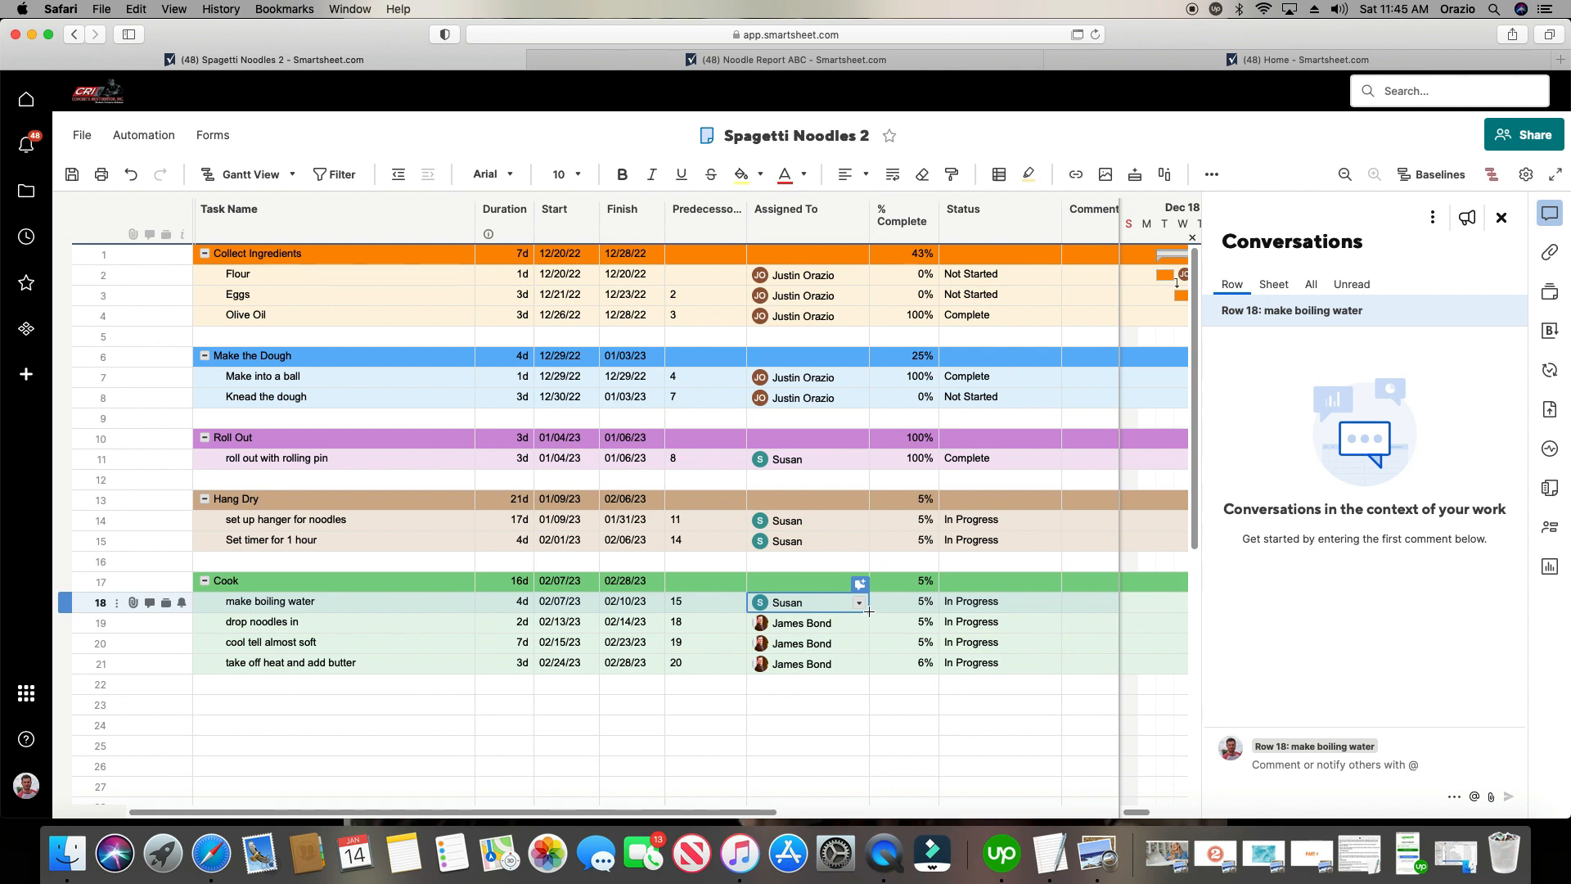
left_click(851, 622)
left_click_drag(869, 631, 866, 604)
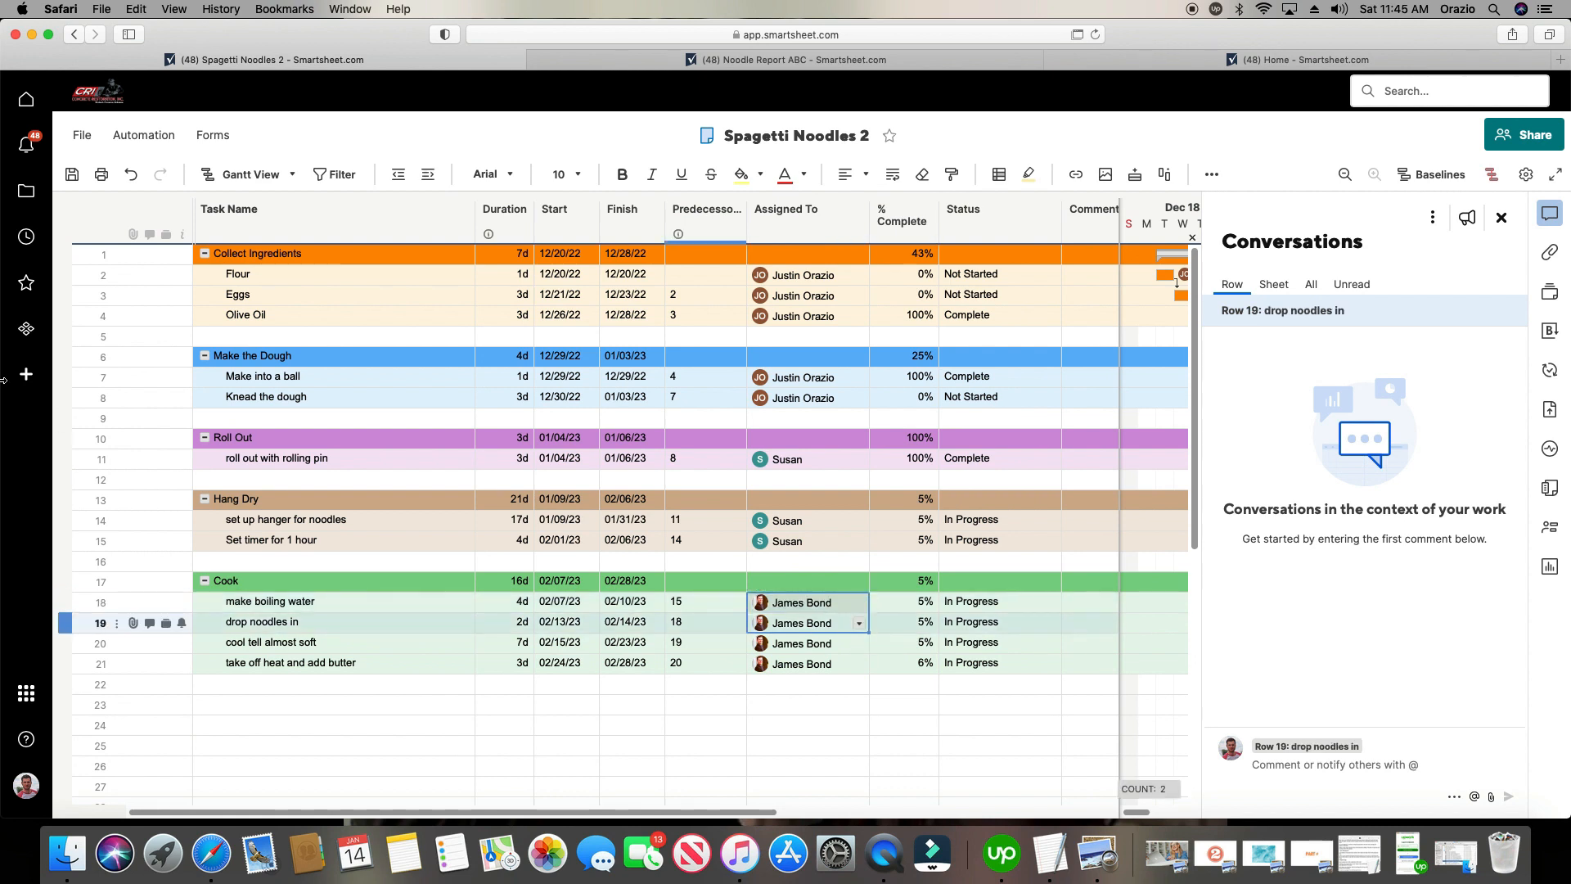
left_click(71, 173)
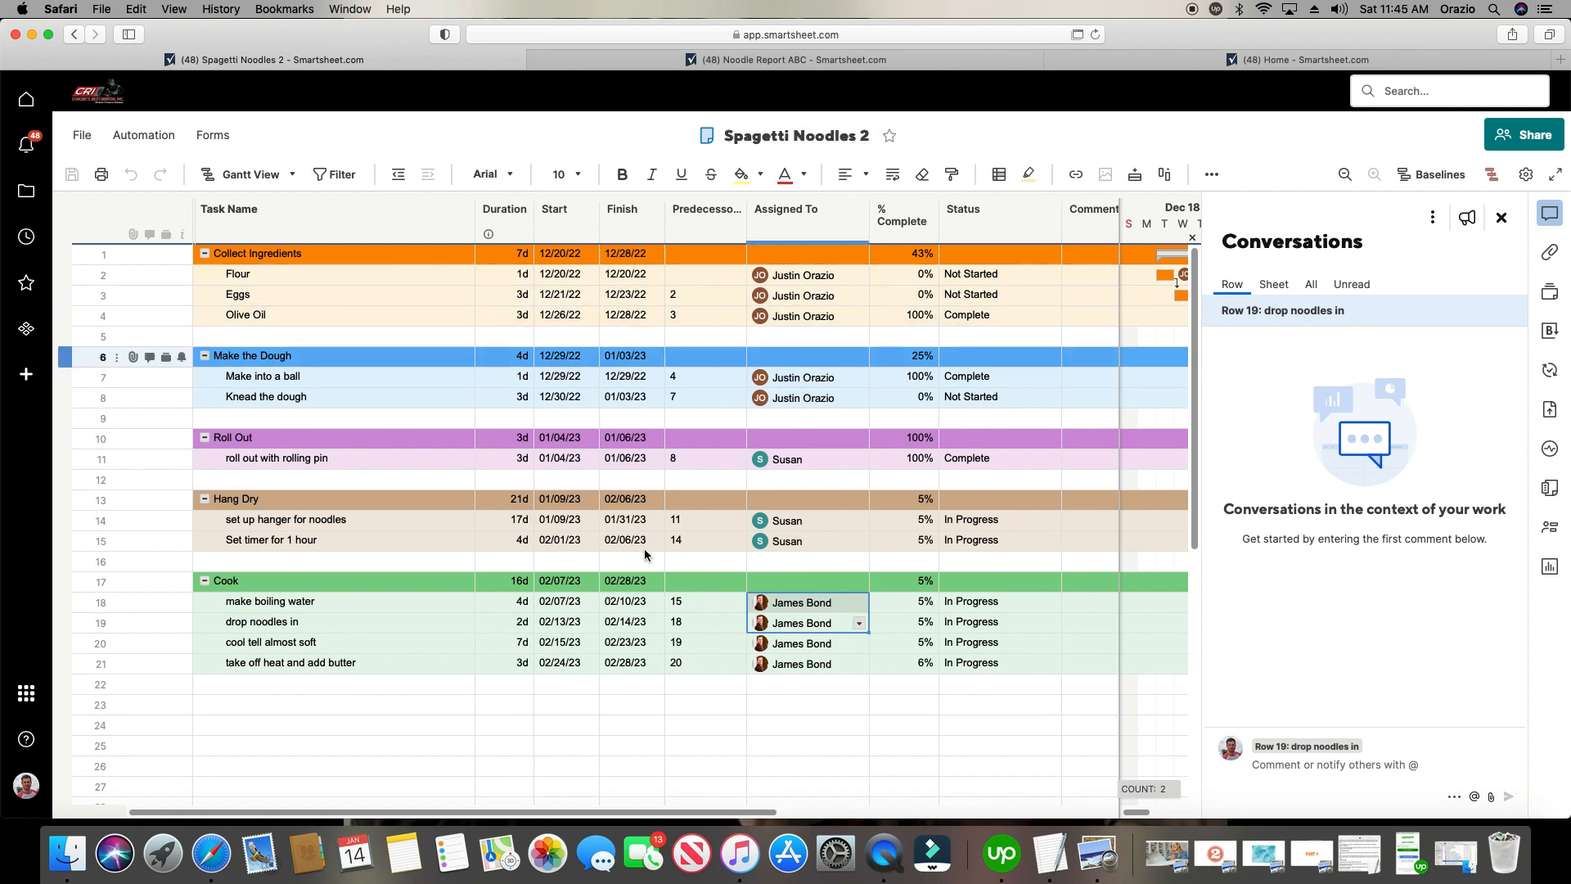
Insert a Text/Number column named How Hungry Are You directly before the Comments column.
left_click_drag(525, 814, 1088, 750)
right_click(634, 214)
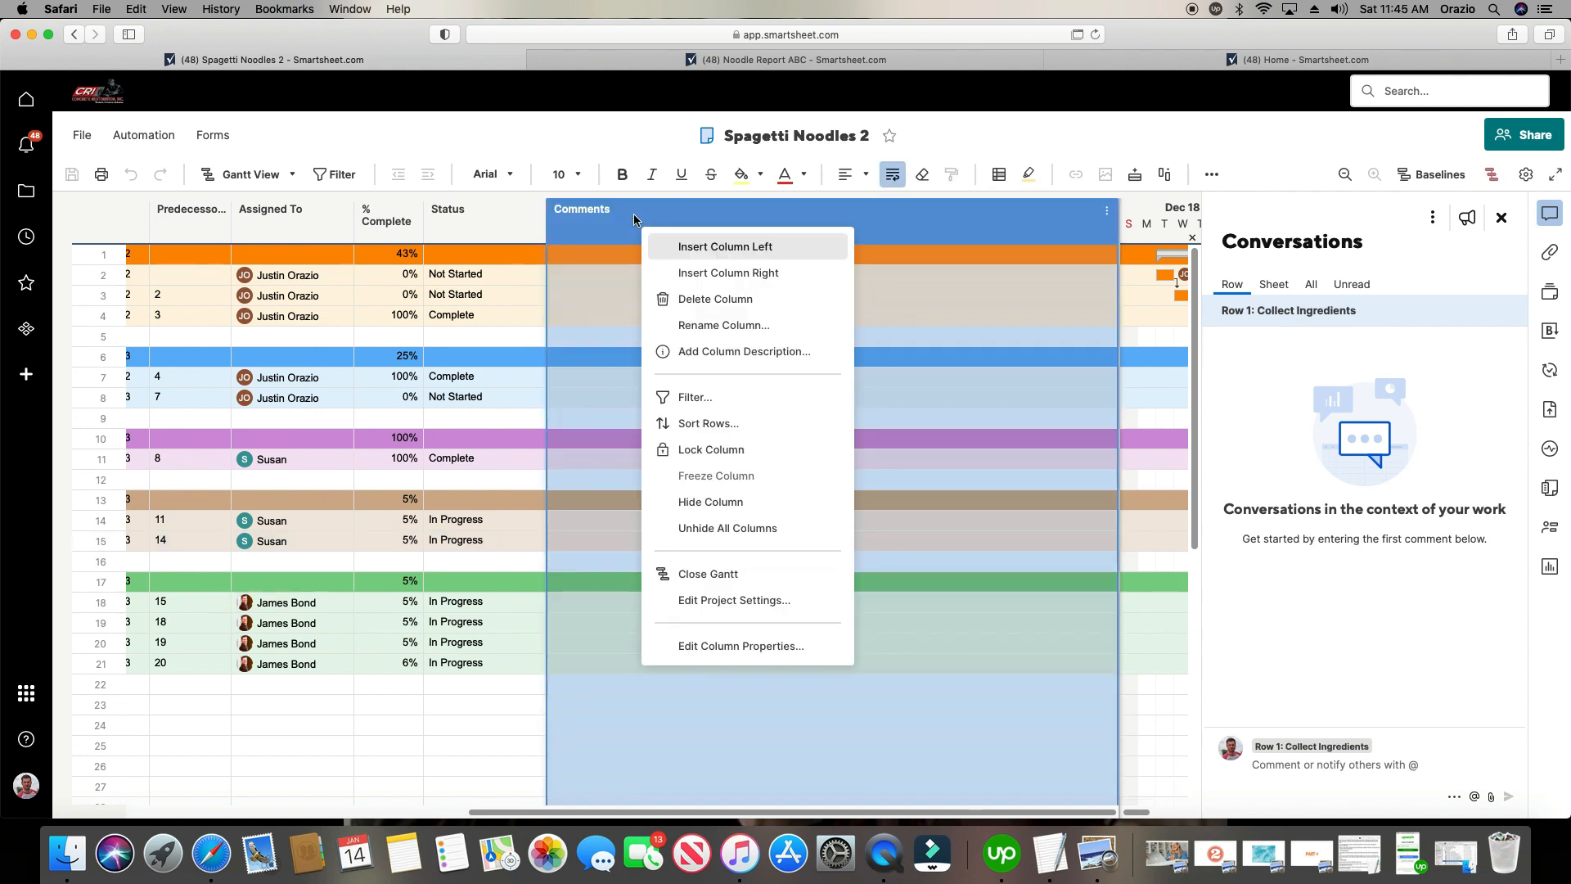
left_click(697, 248)
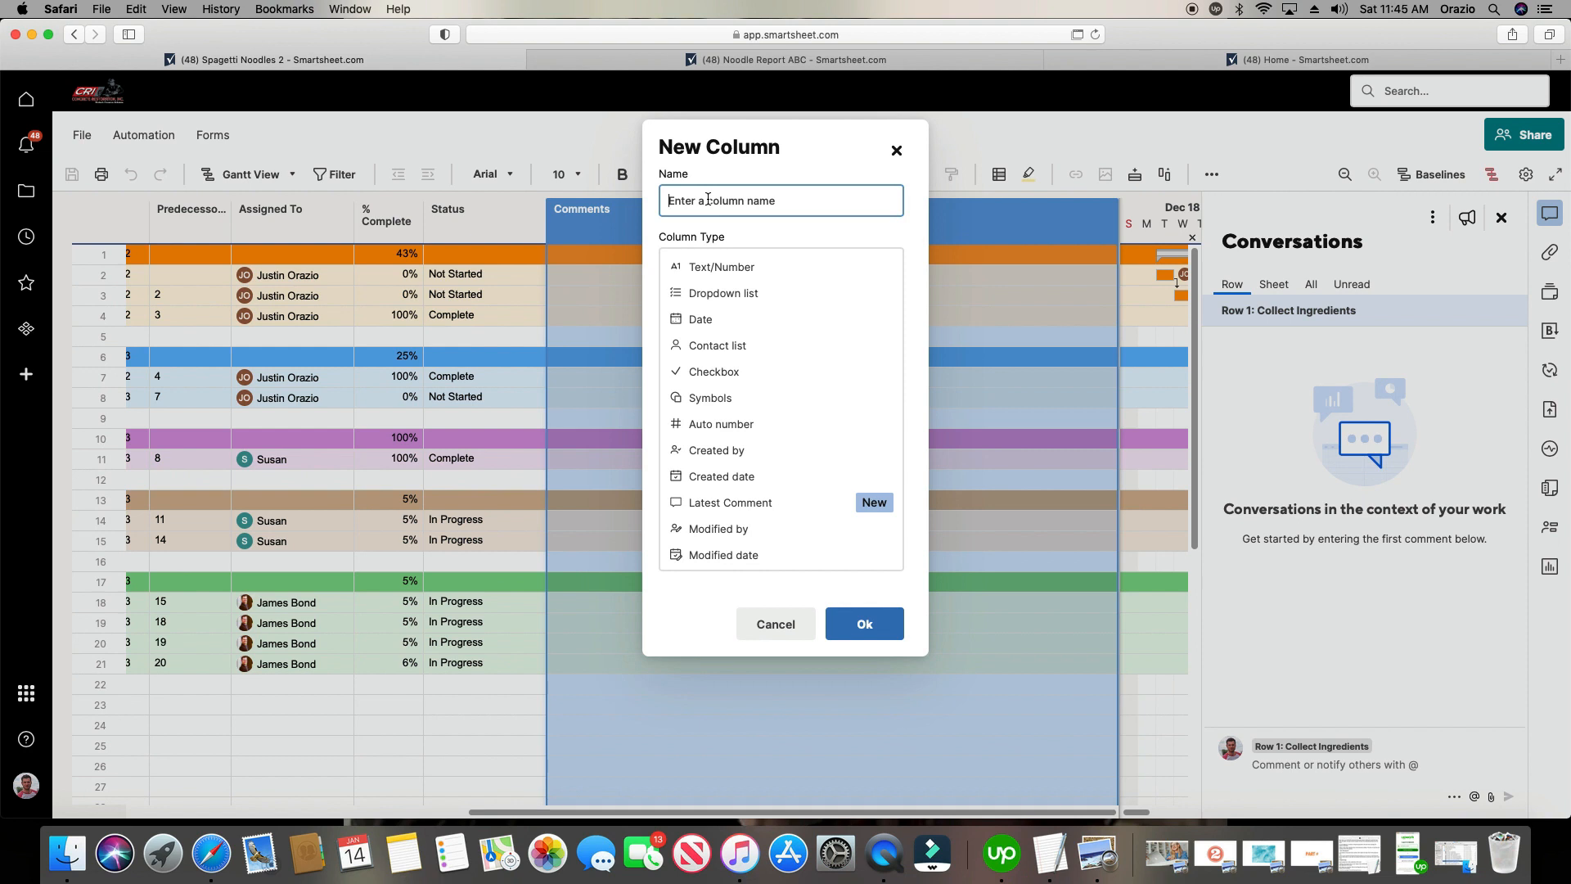
type("Test 5")
left_click(676, 266)
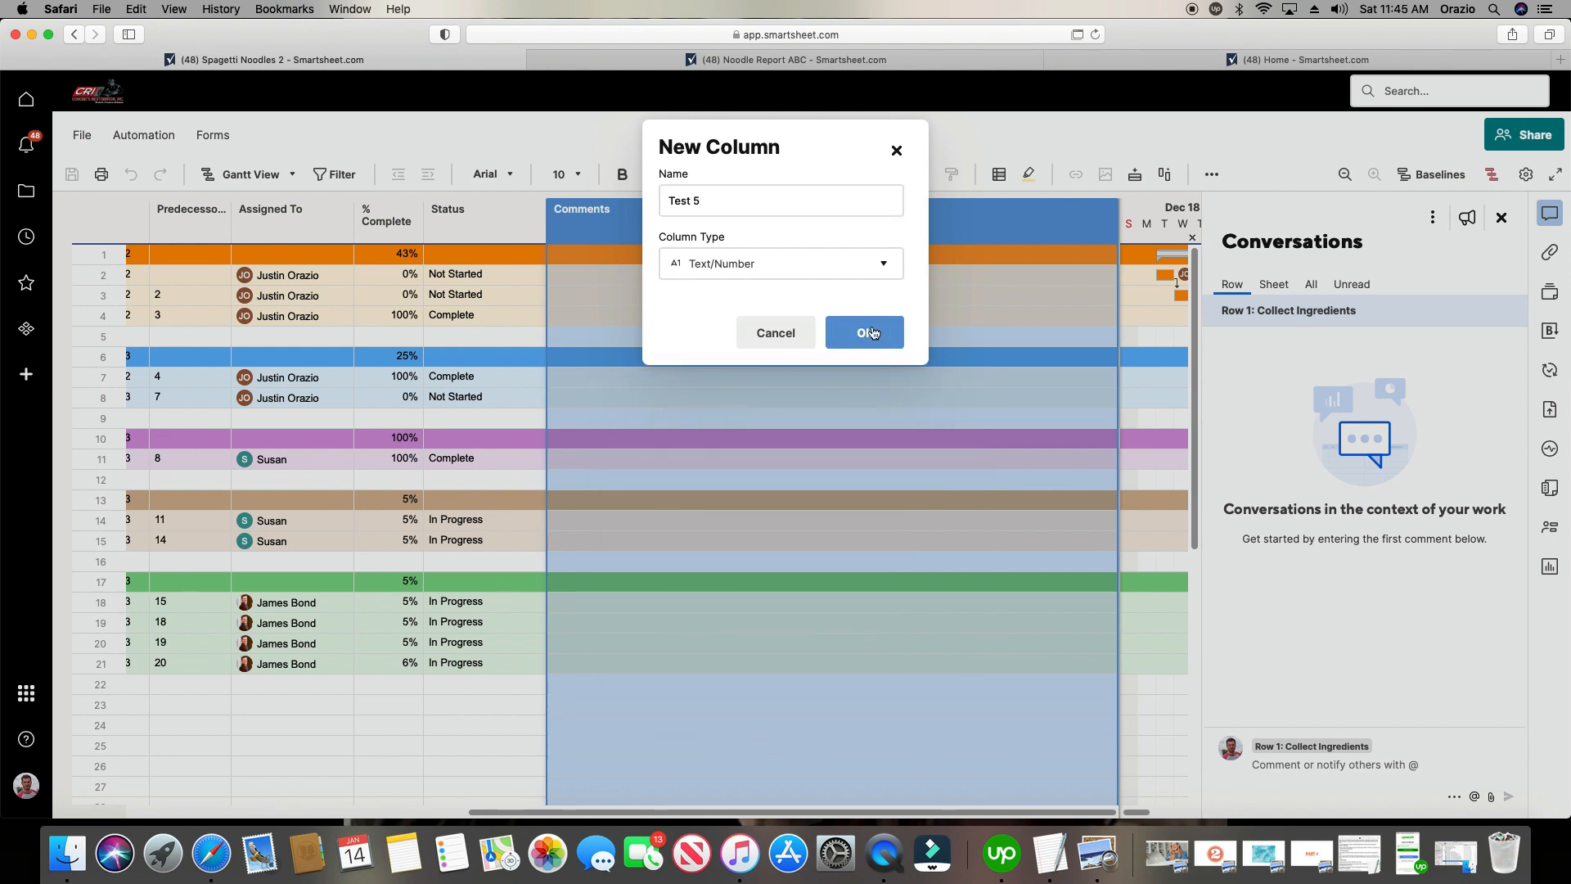
left_click(738, 200)
key("super+a")
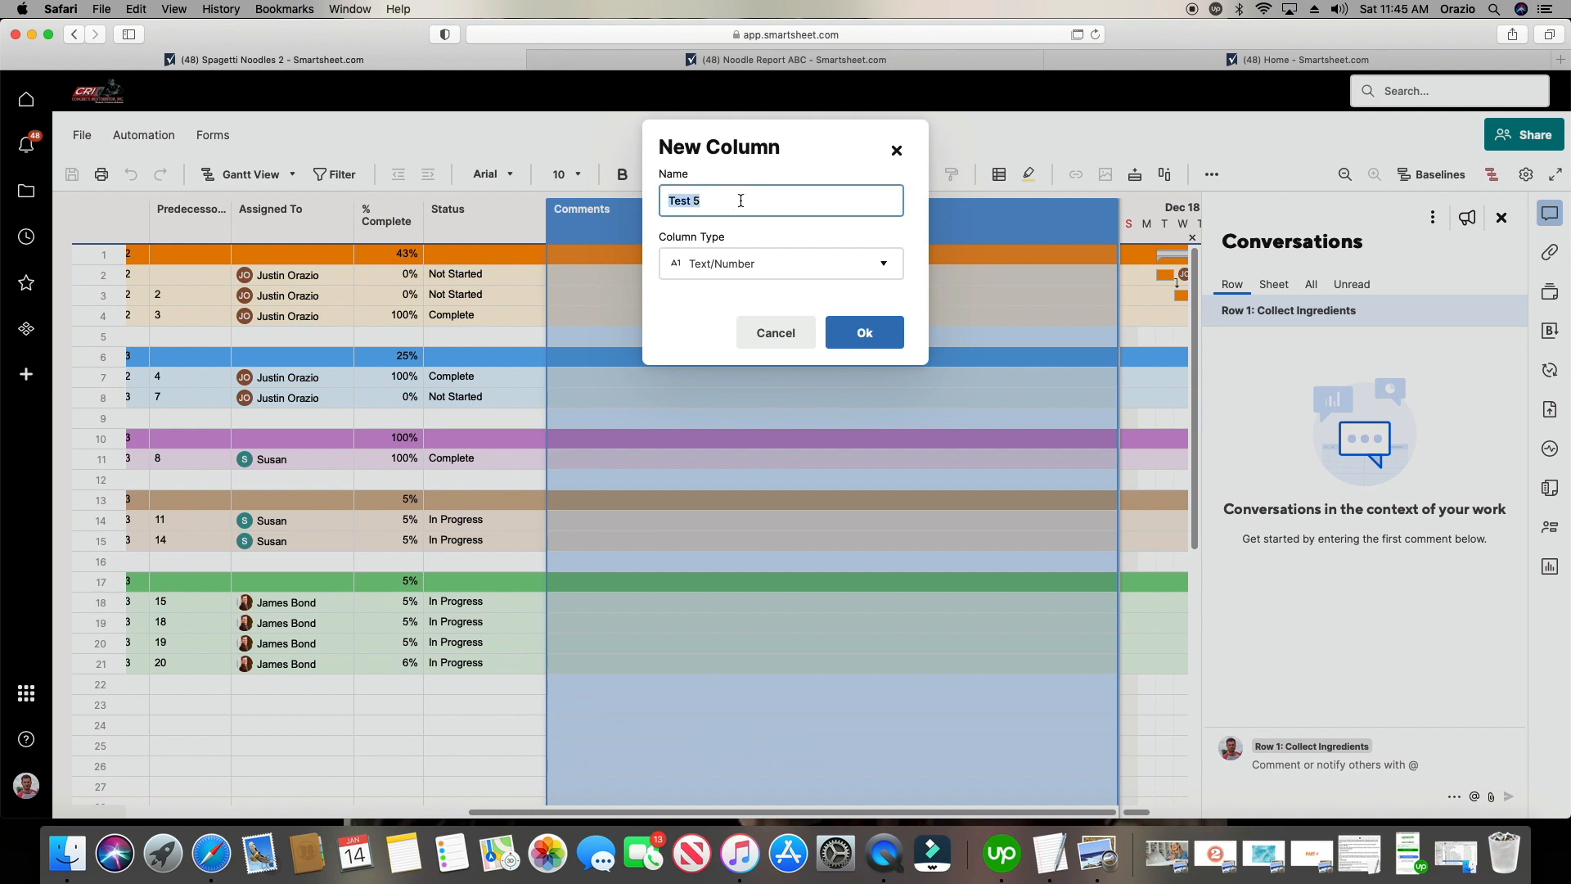
type("How Hungry Are You")
left_click(843, 335)
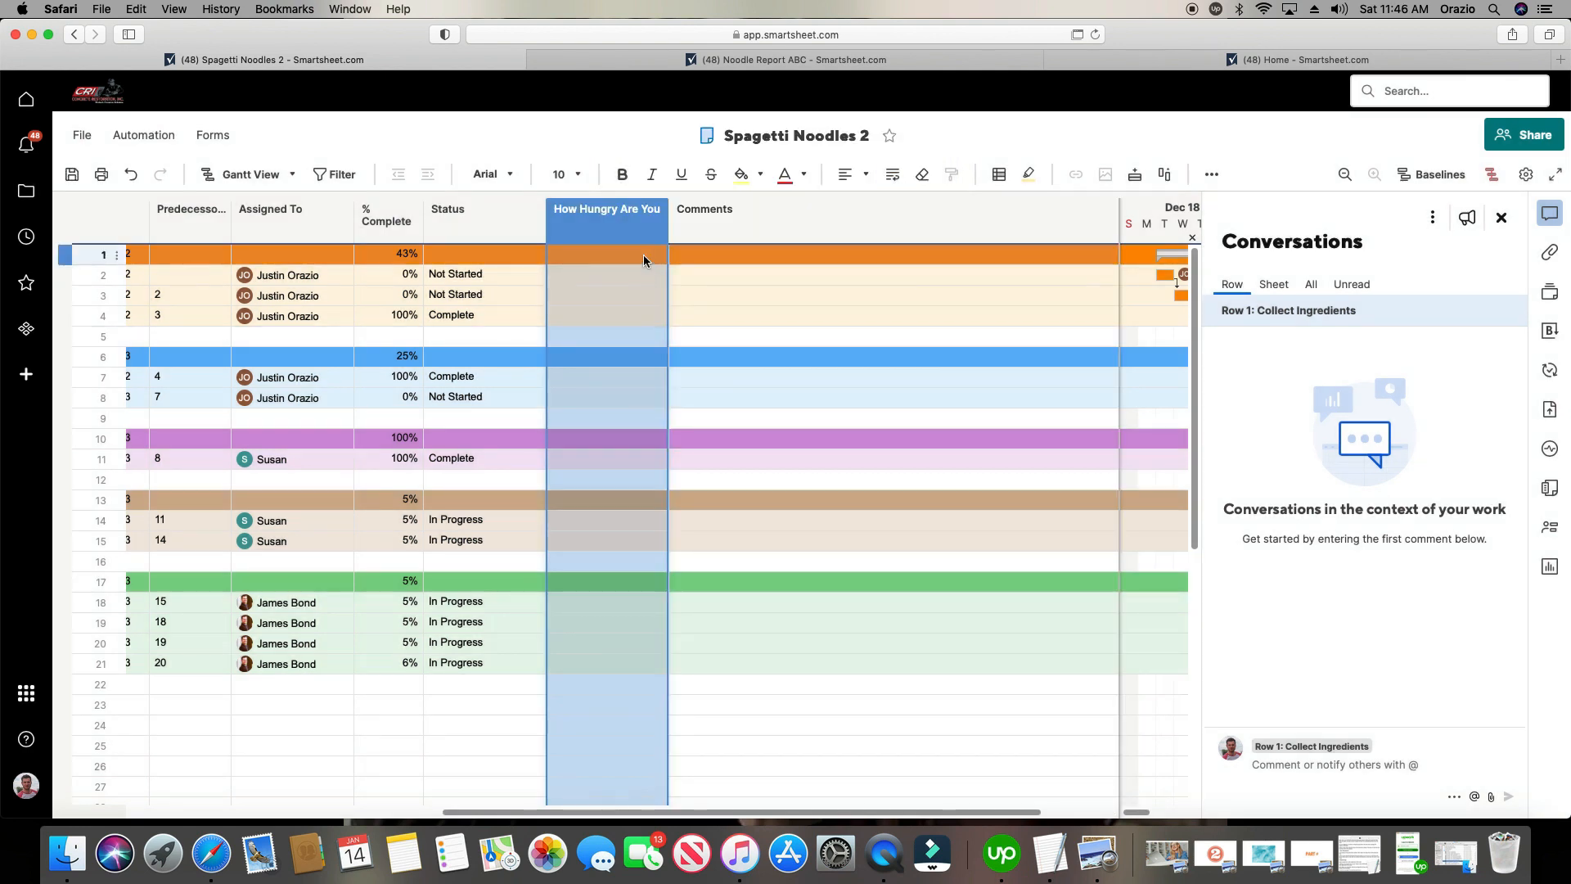
Enter test under How Hungry Are You for Flour, Olive Oil, Make into a ball and set up hanger for noodles.
left_click(631, 277)
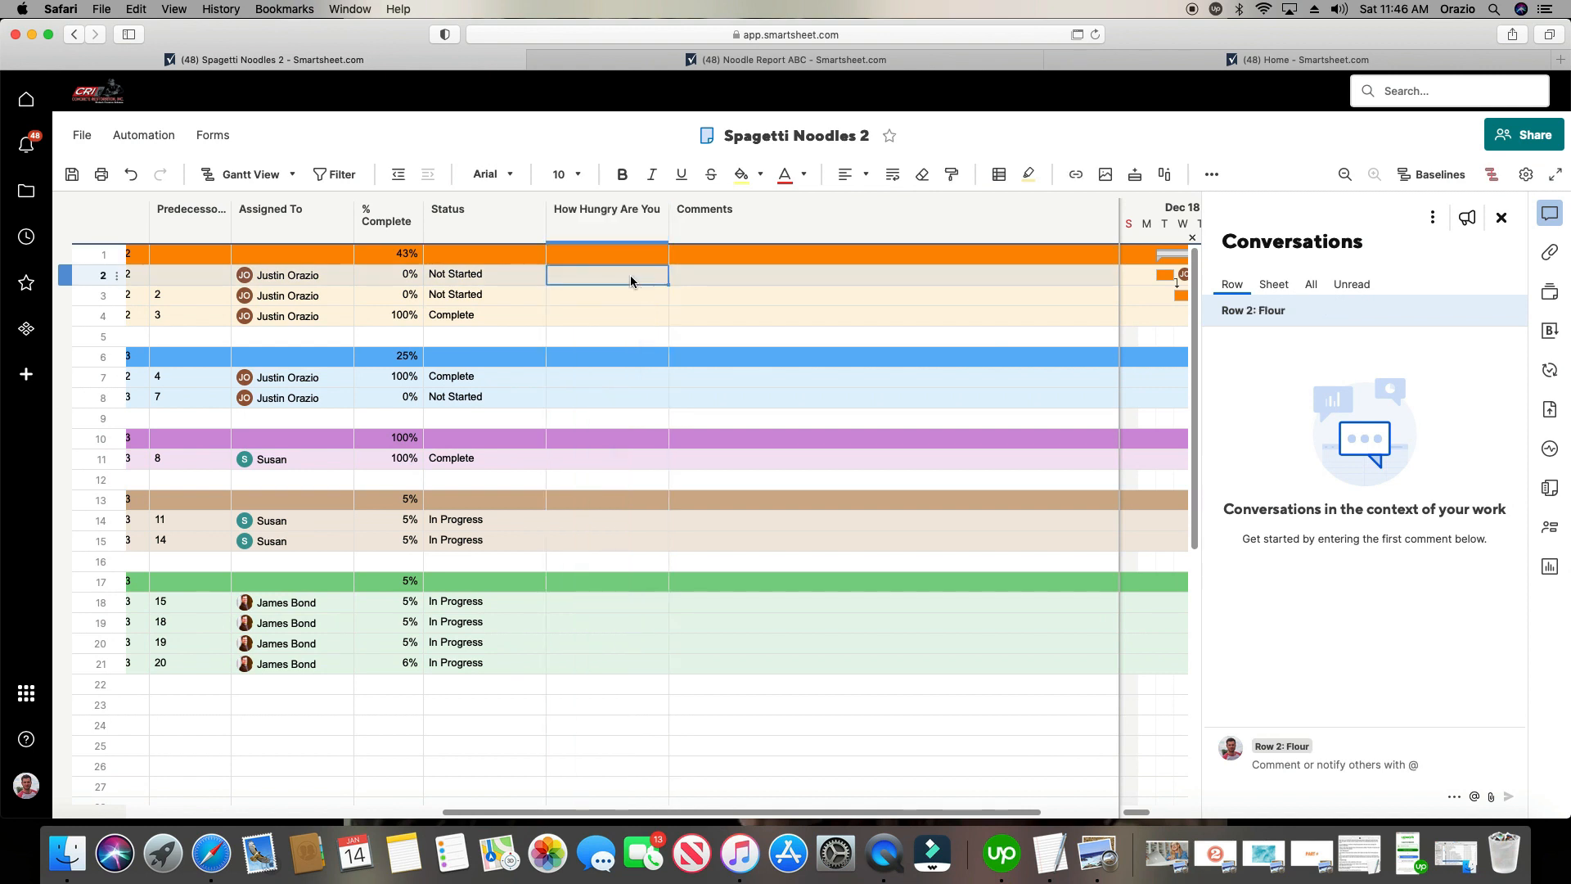
type("test")
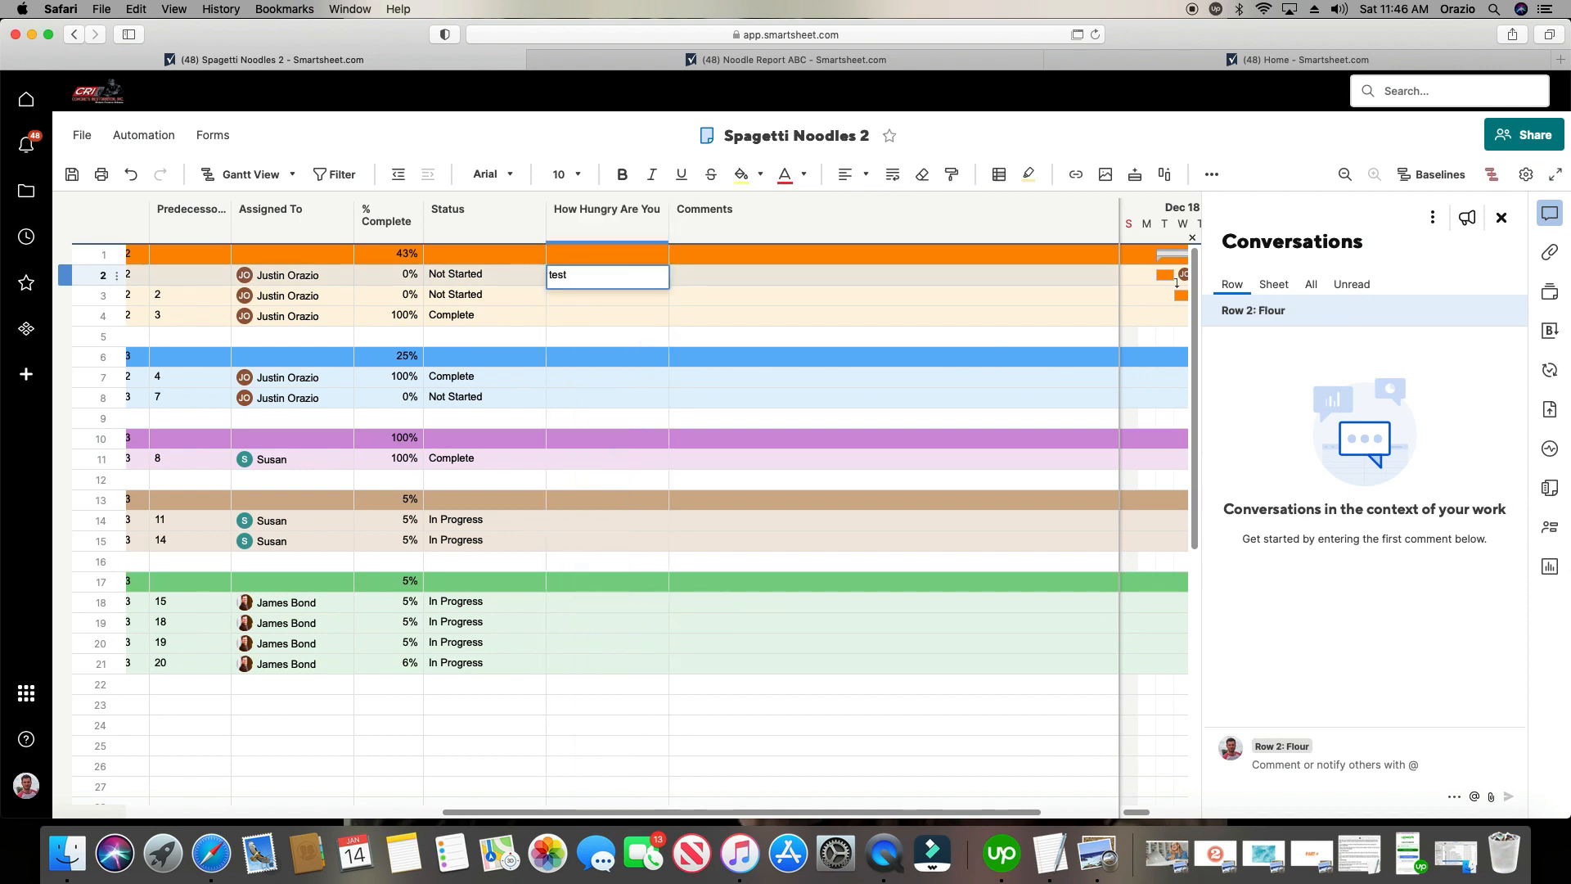
left_click(651, 317)
type("test")
left_click(628, 383)
type("tes")
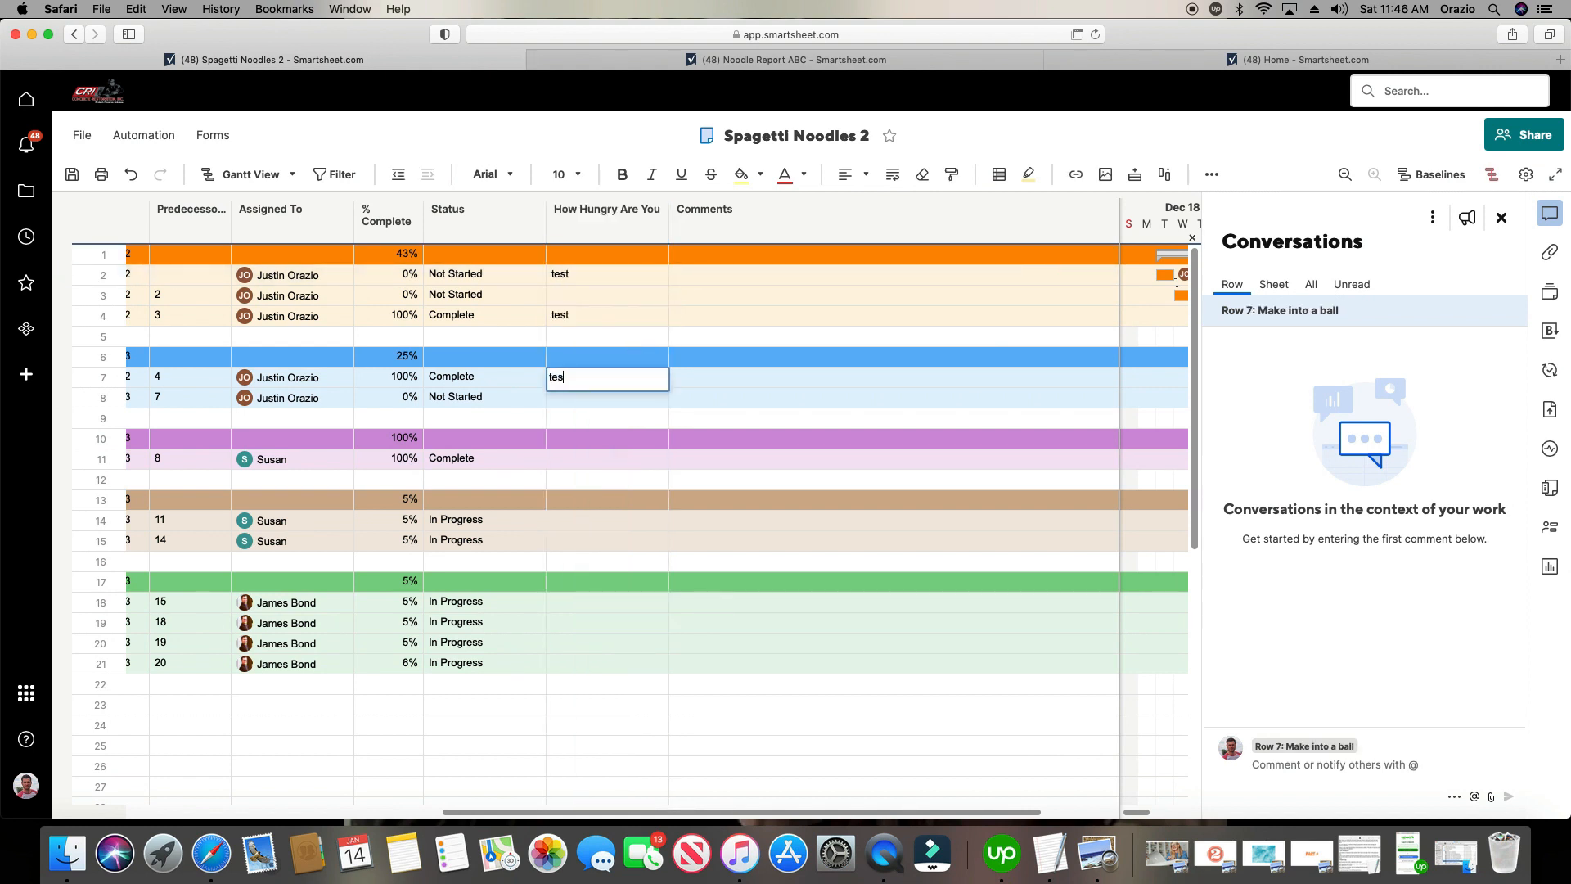
left_click(628, 522)
type("test")
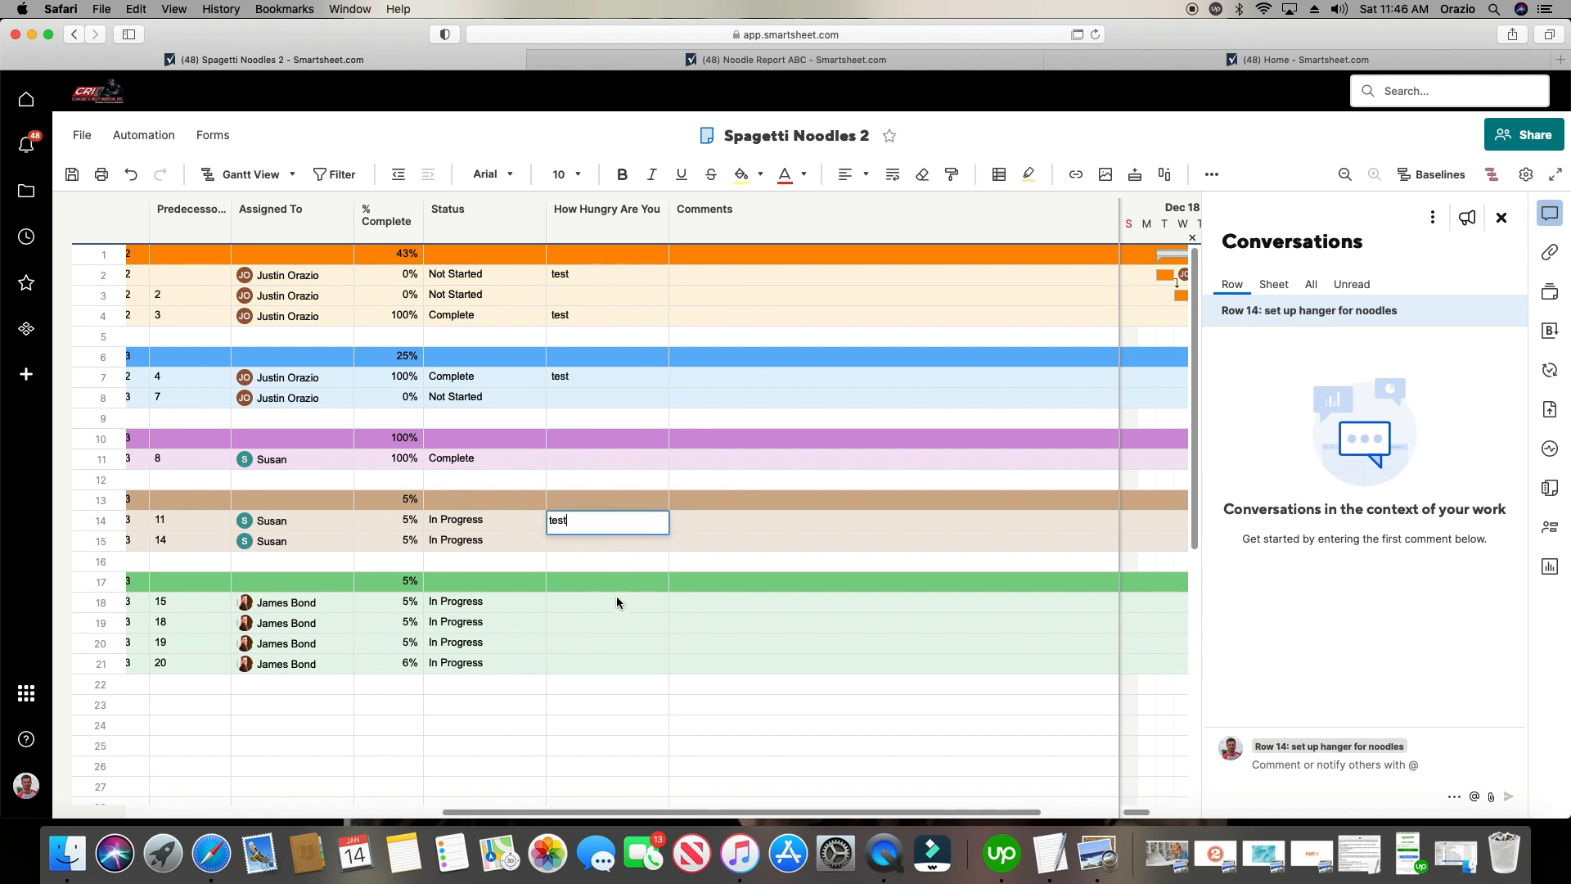
Enter test under How Hungry Are You for make boiling water and drop noodles in, and save the sheet.
left_click(616, 600)
type("teset")
left_click(610, 621)
type("test")
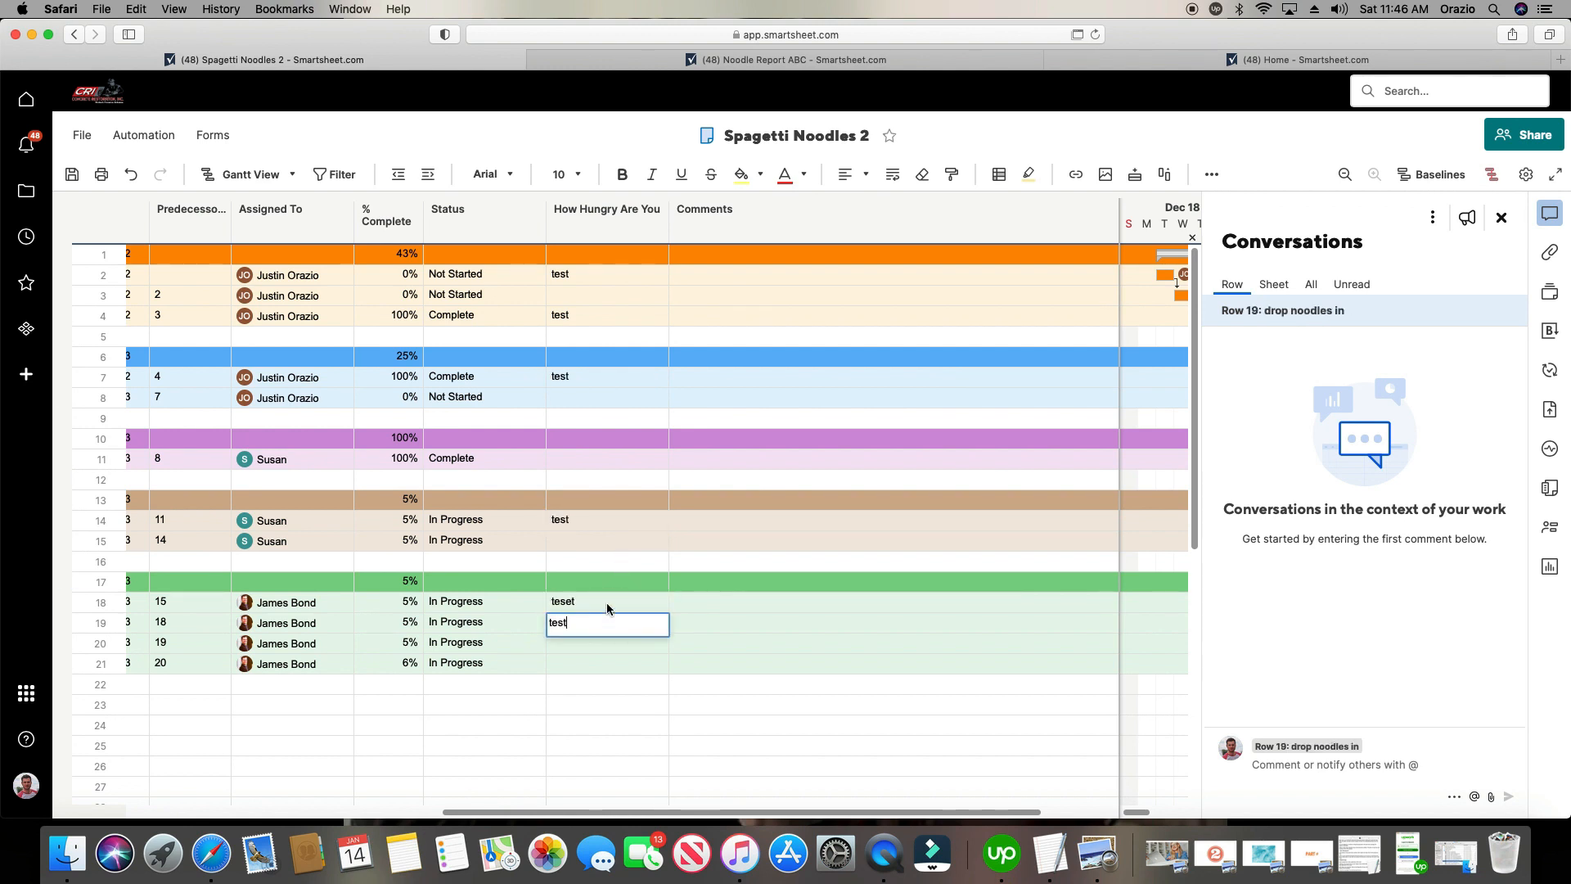
left_click(606, 605)
left_click(605, 604)
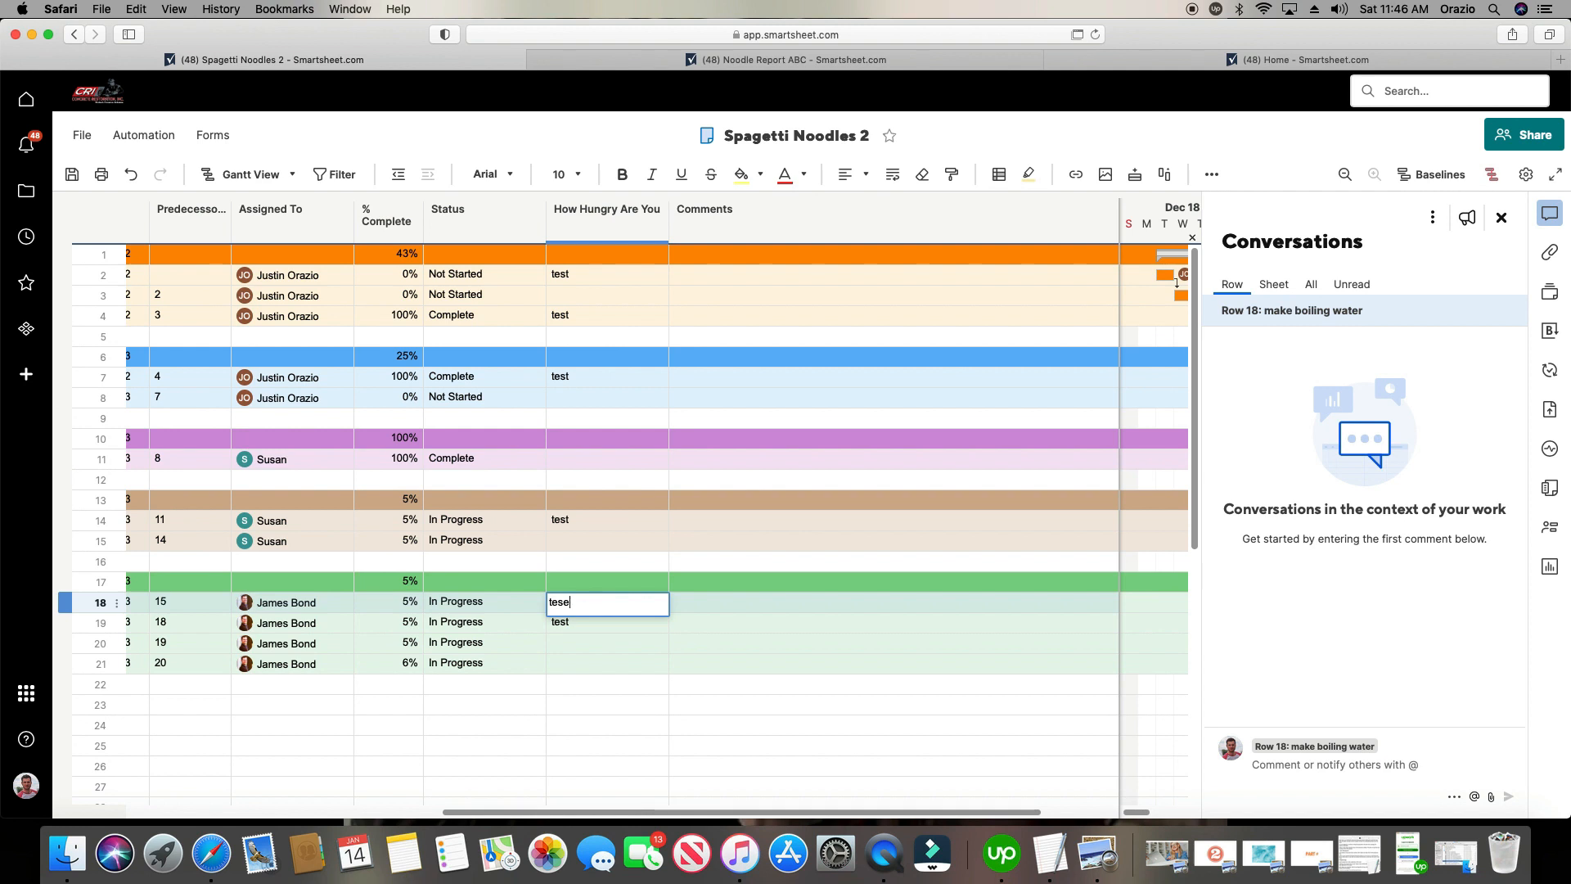
left_click(72, 175)
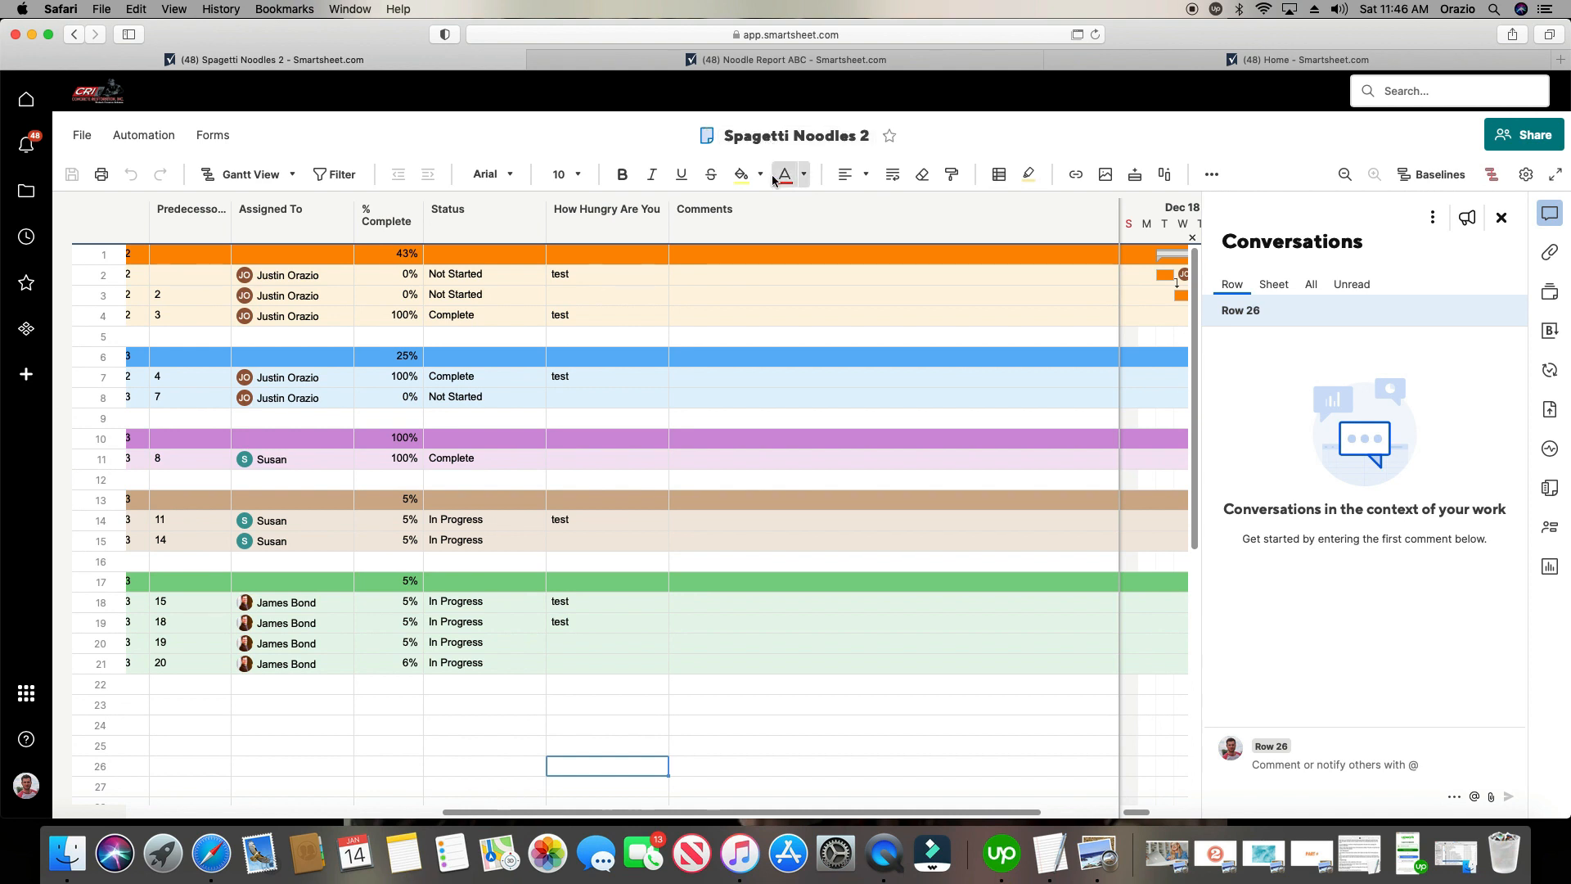
left_click_drag(876, 813, 526, 810)
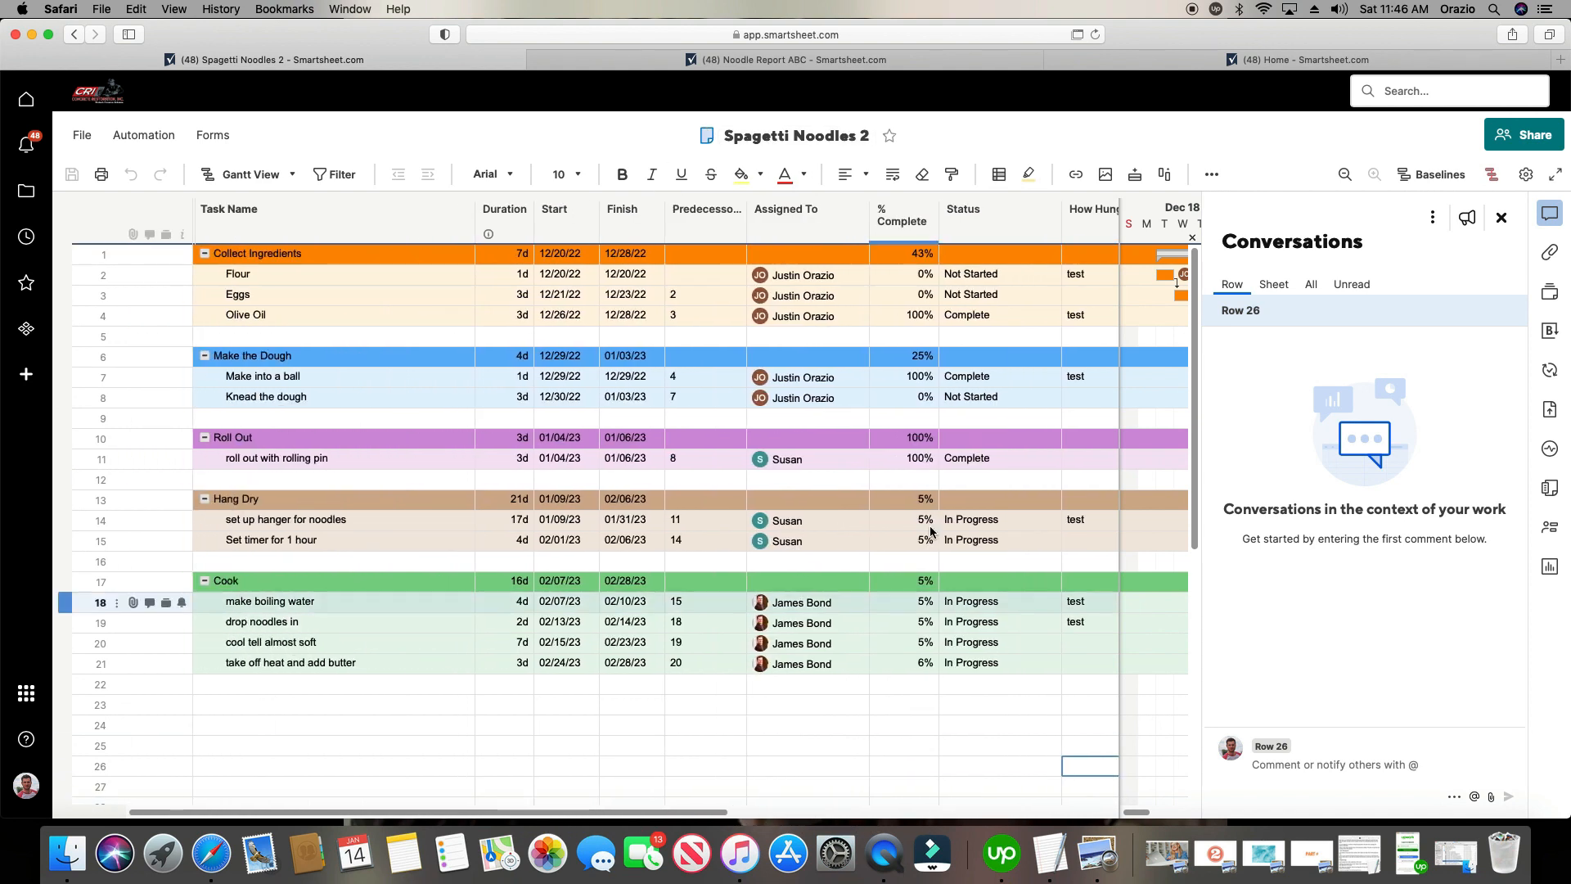
Switch to Noodle Report ABC and search its source sheets for spagetti, leaving the selection as it is.
left_click(773, 60)
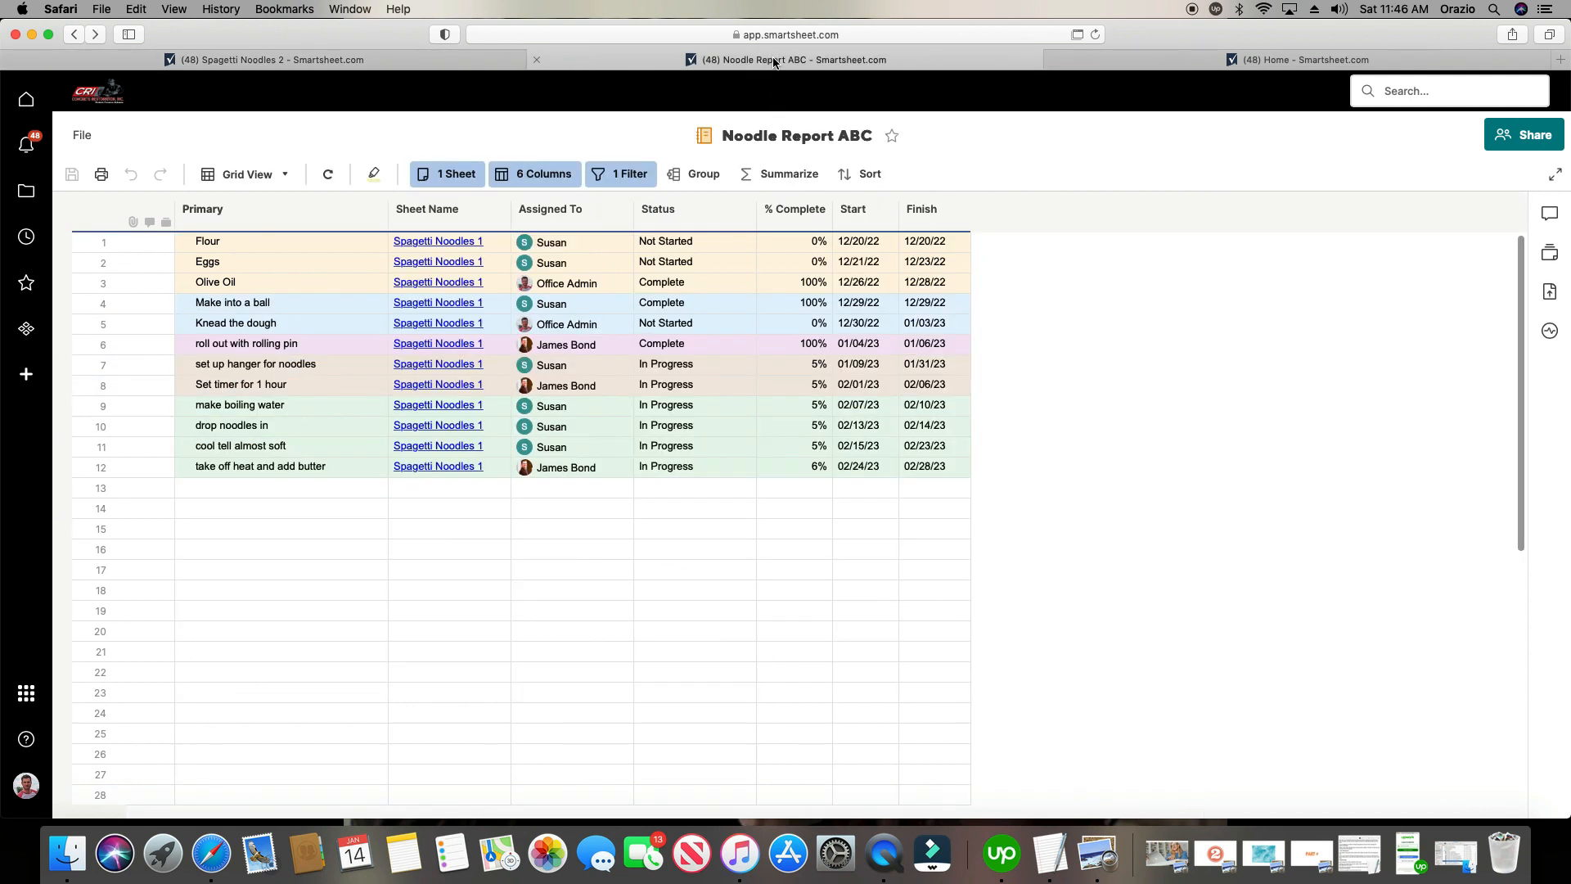
left_click(461, 176)
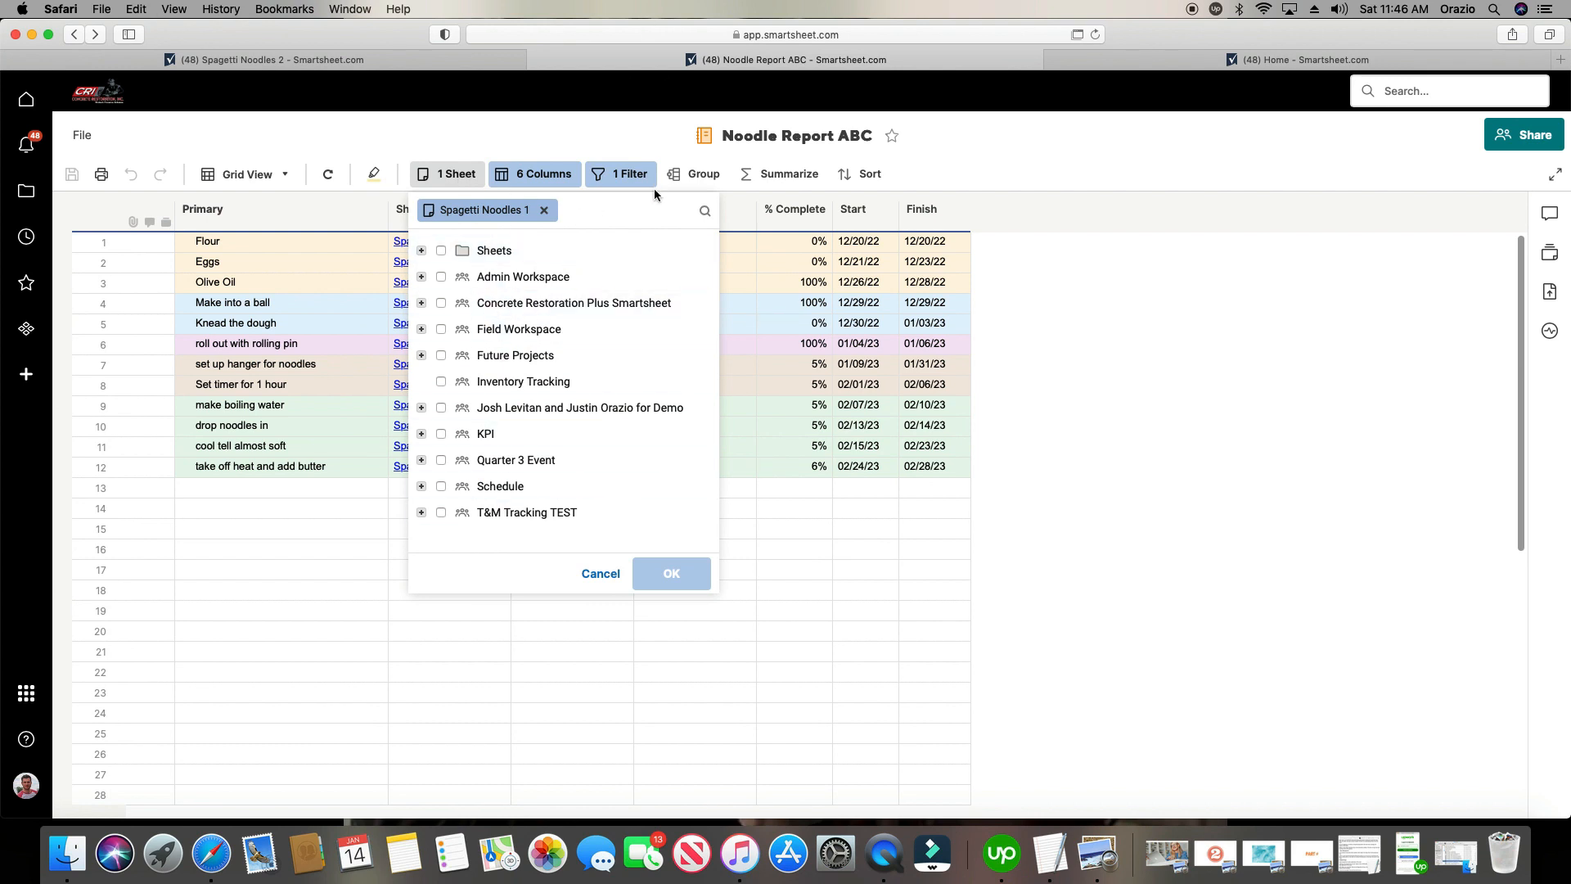
type("spagetti")
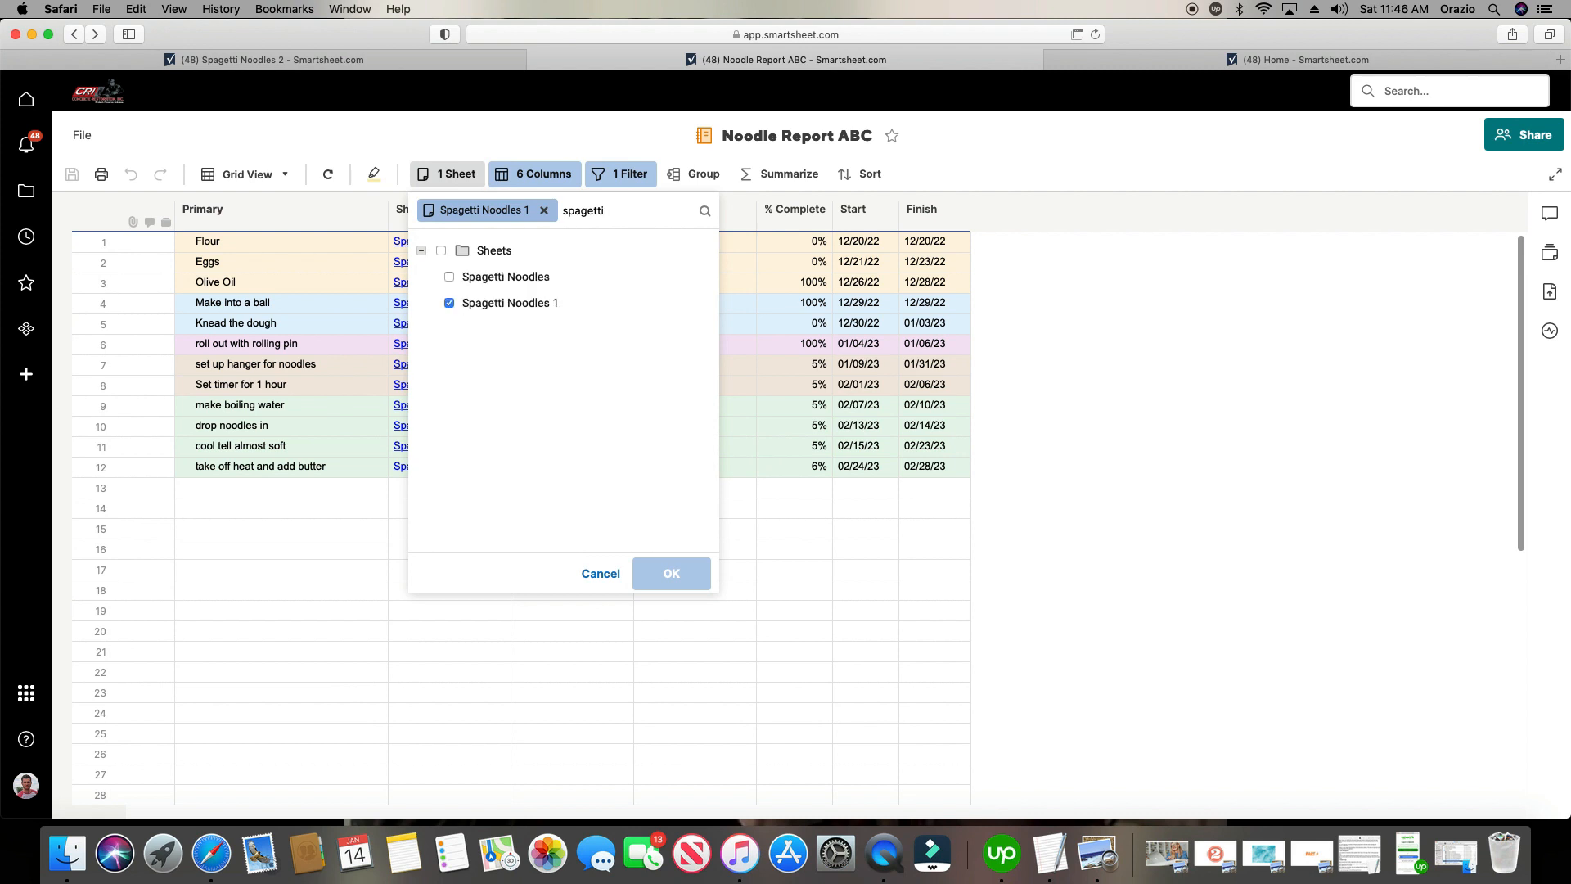
left_click(589, 570)
left_click(597, 572)
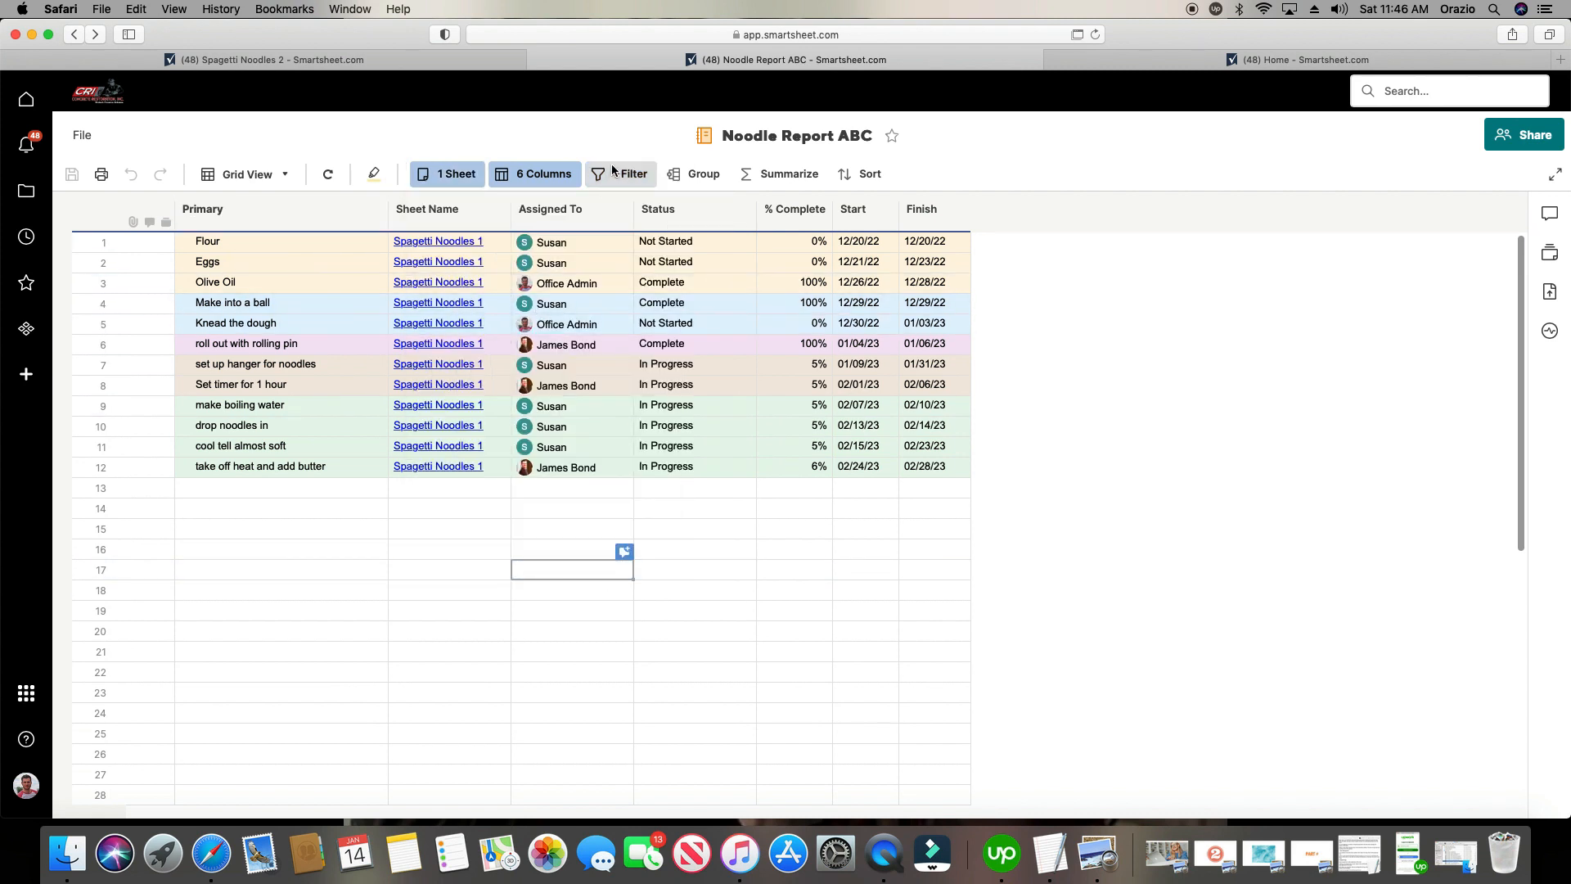
Reload the report page and add Spagetti Noodles 2 as a second source sheet alongside Spagetti Noodles 1.
left_click(1096, 34)
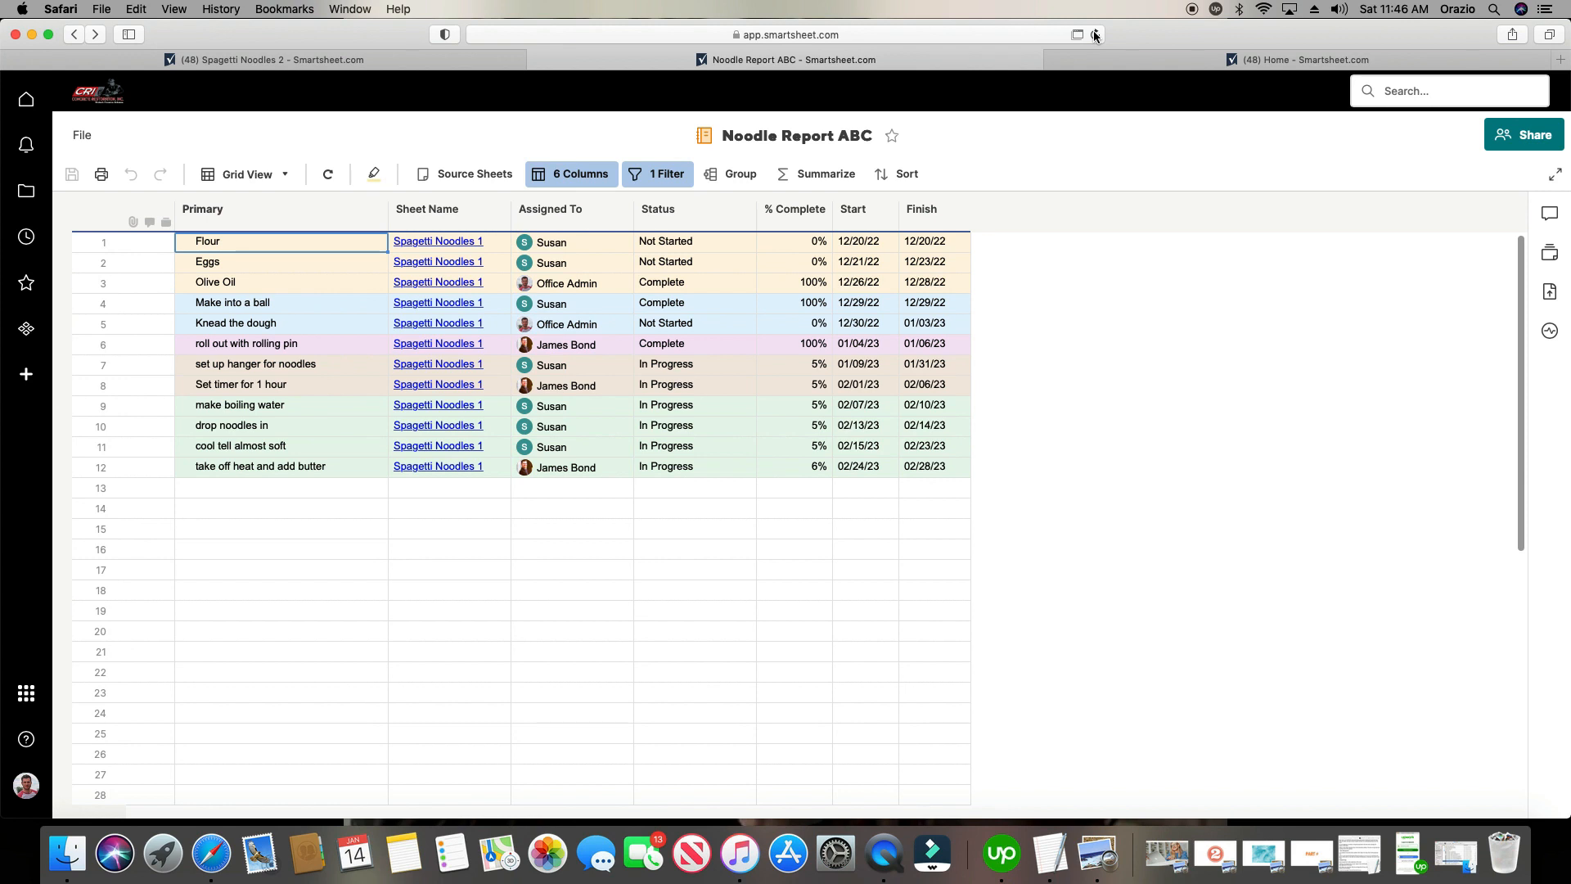
left_click(472, 175)
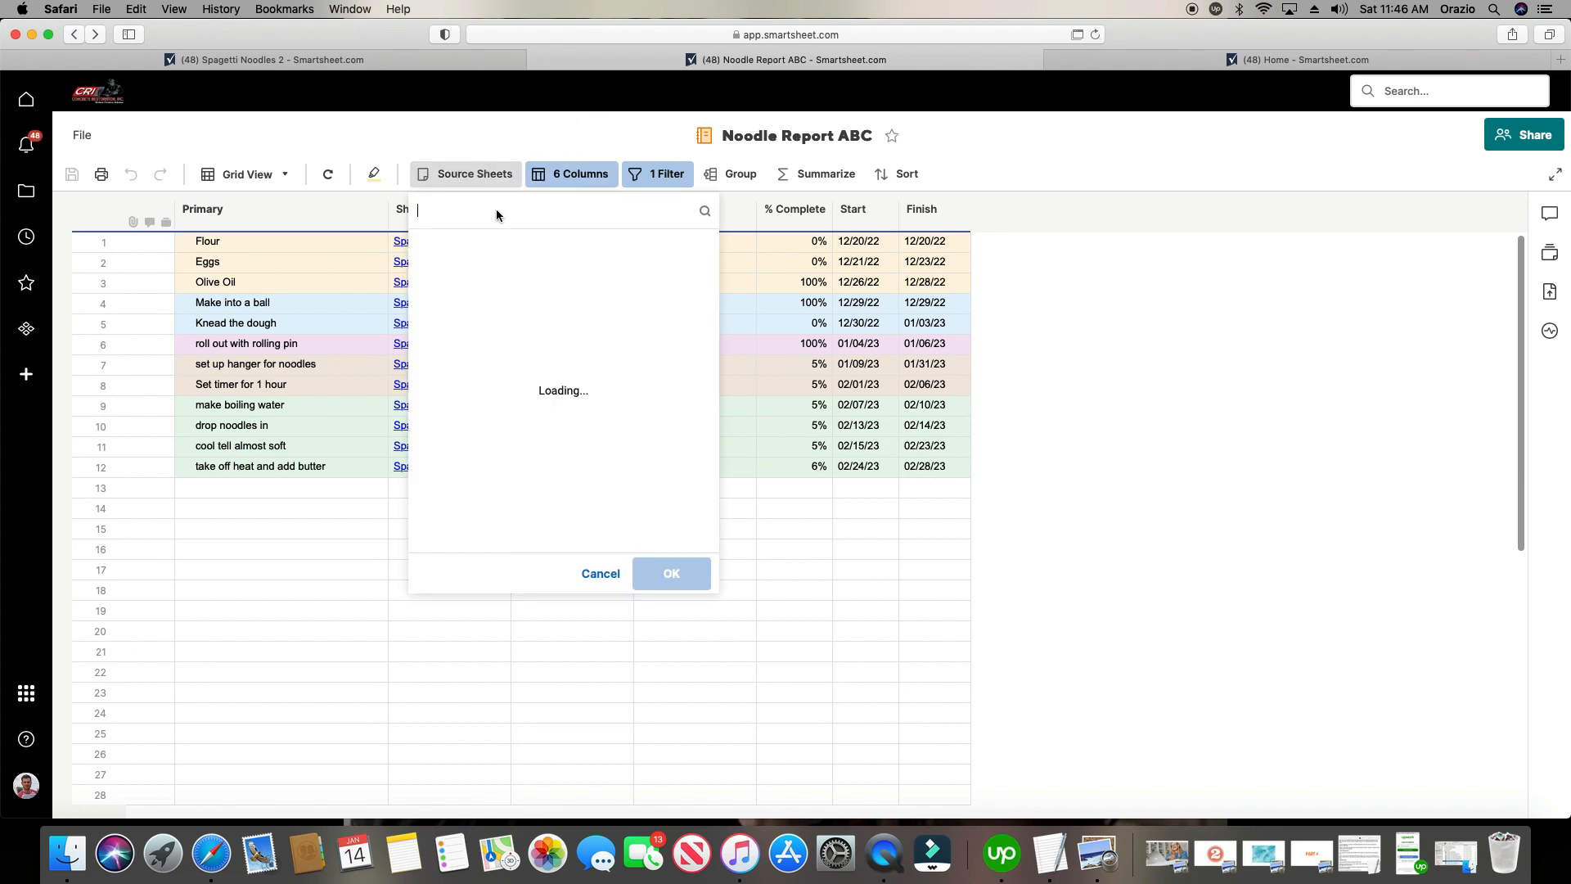
left_click(604, 213)
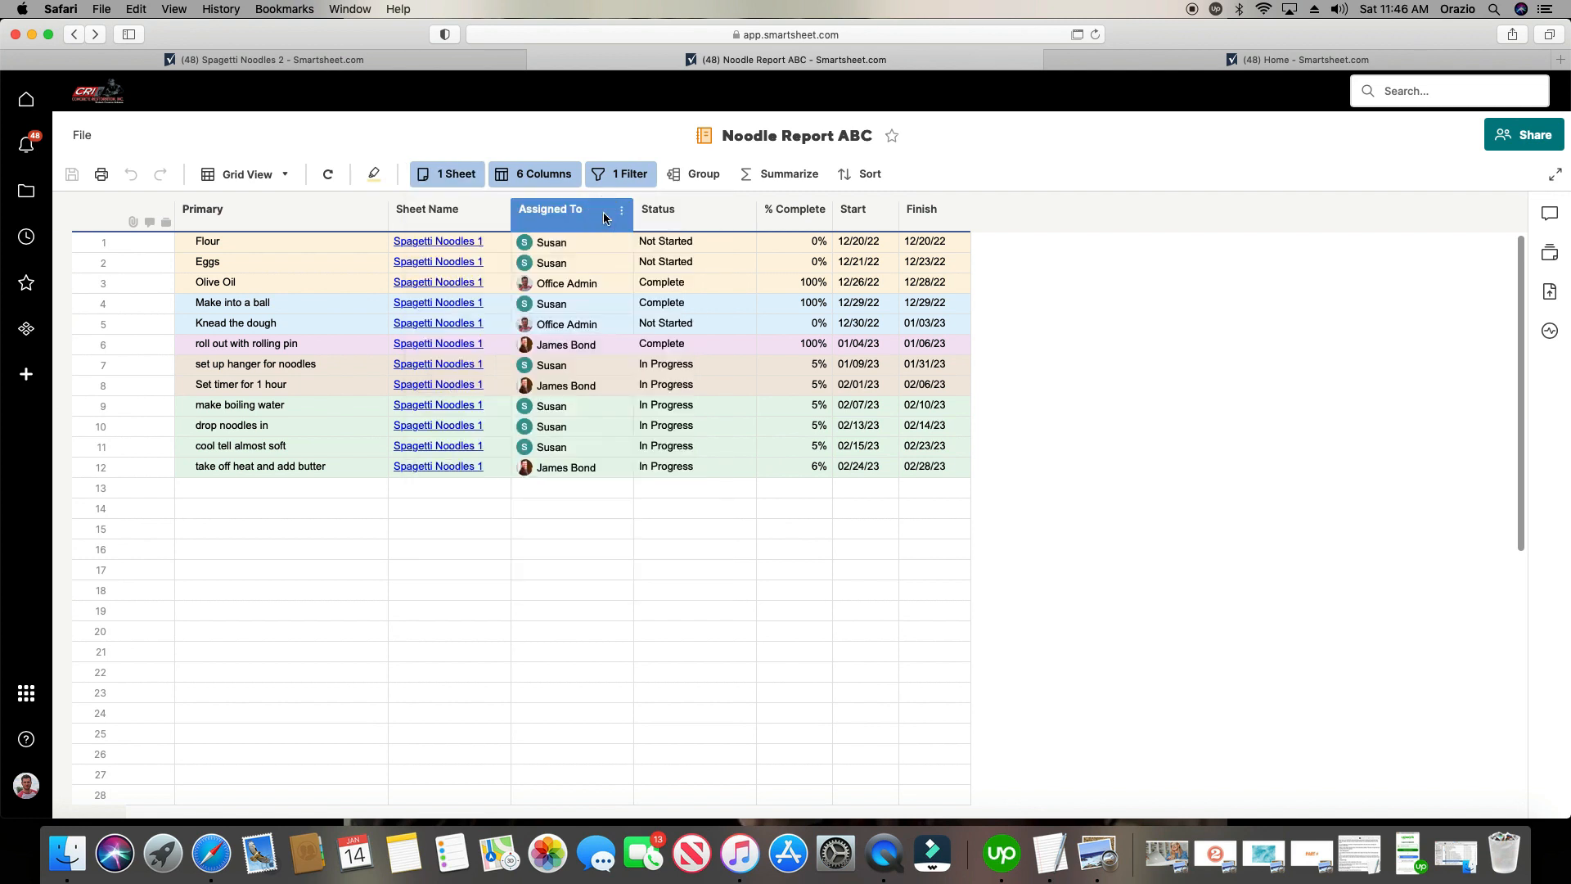
left_click(429, 175)
type("spagetti")
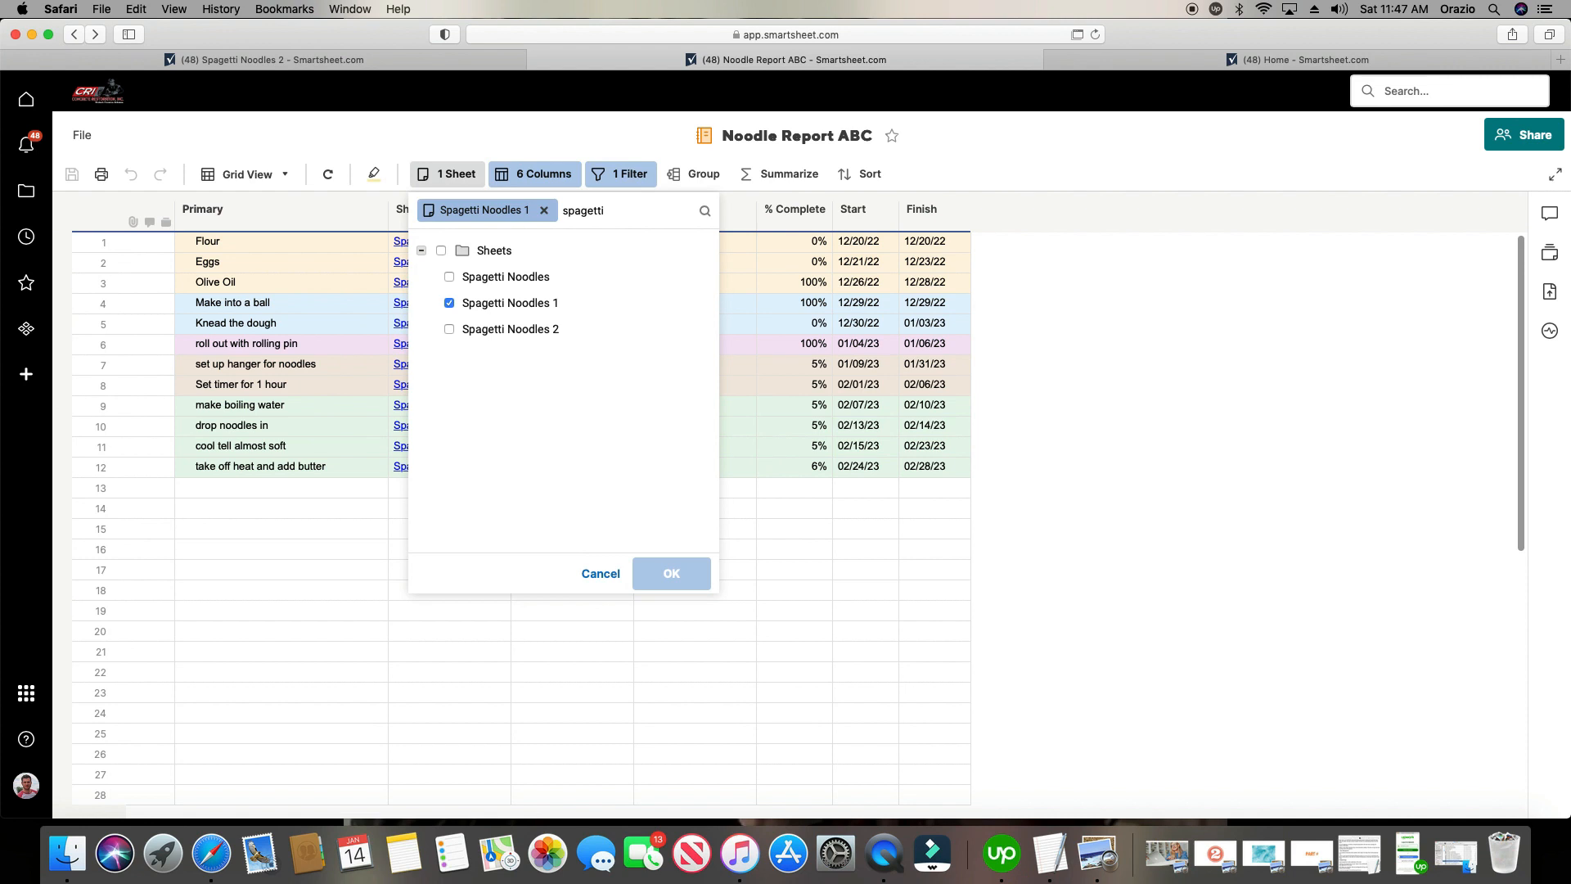
left_click(449, 332)
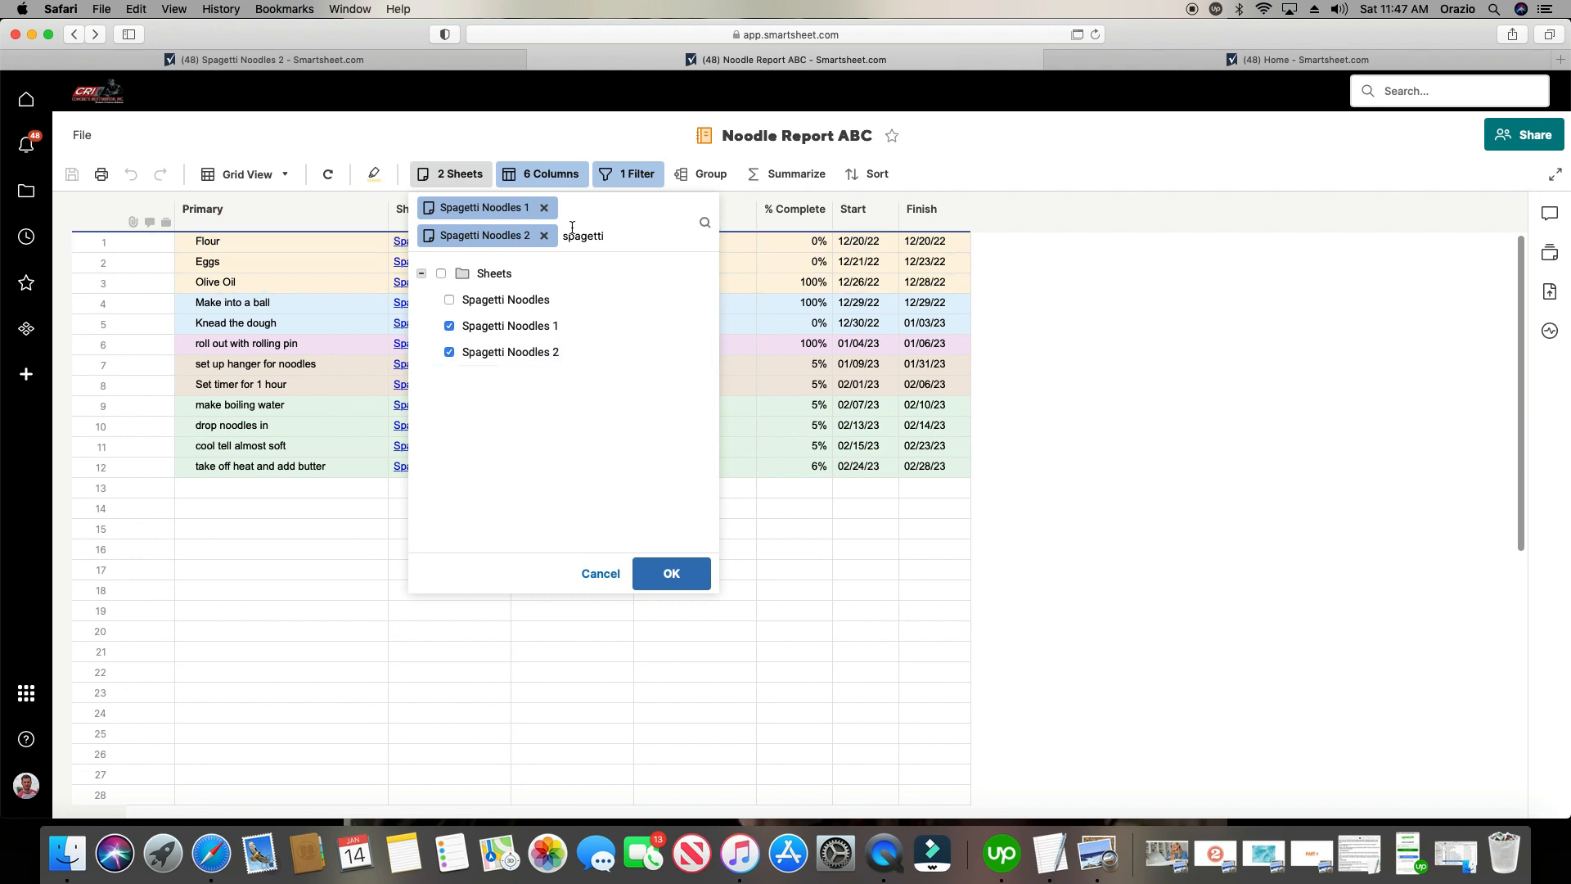
left_click(673, 577)
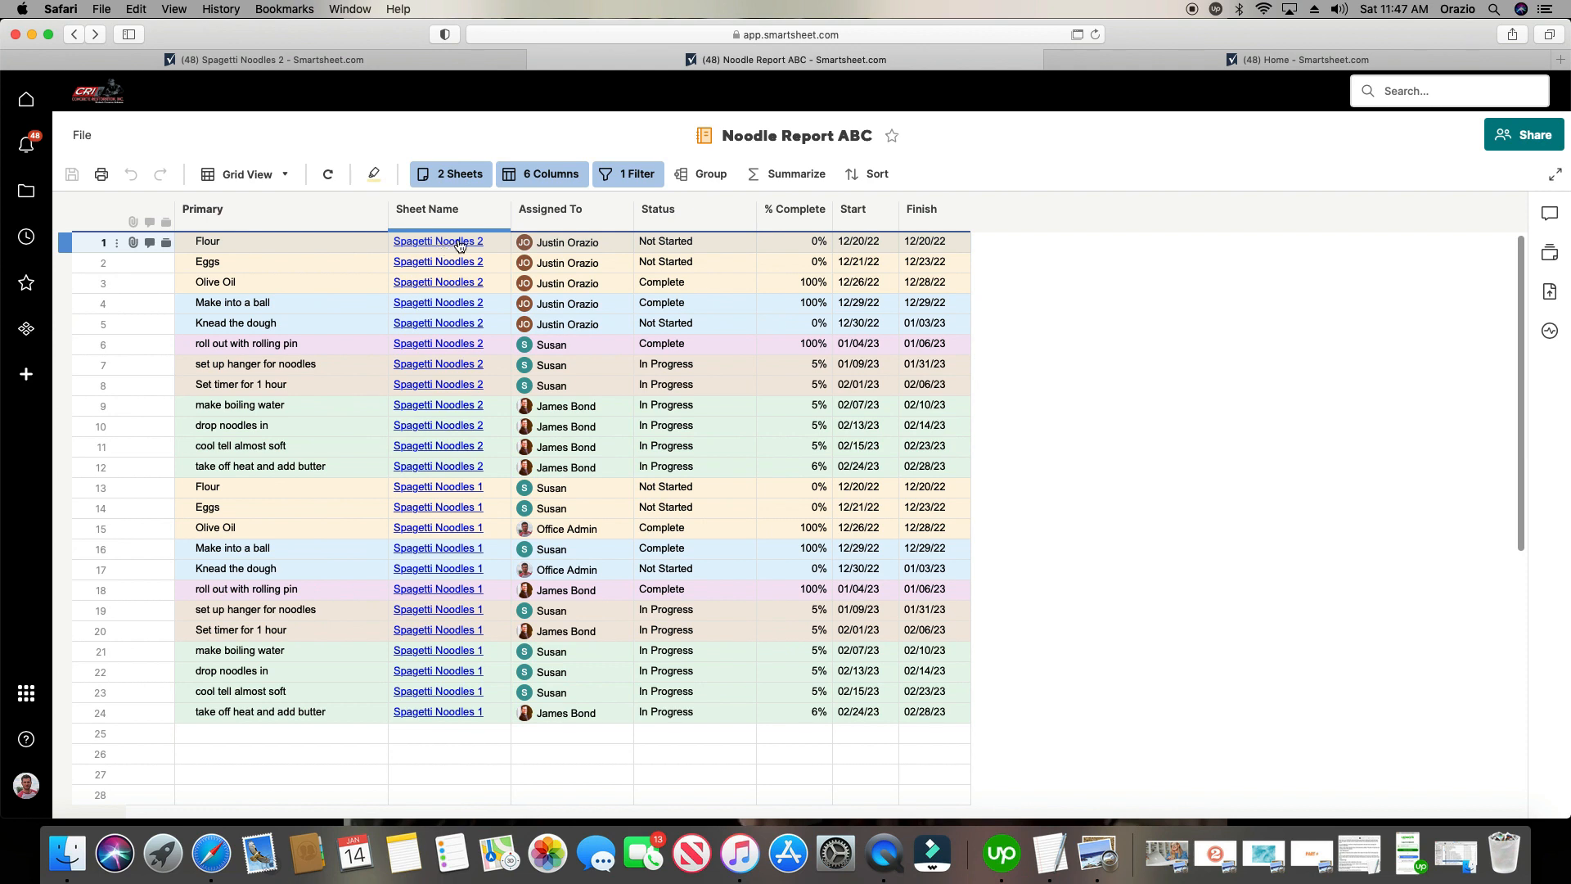
Add the How Hungry Are You column to the columns shown in the report.
left_click(549, 175)
scroll(614, 376, "down", 3)
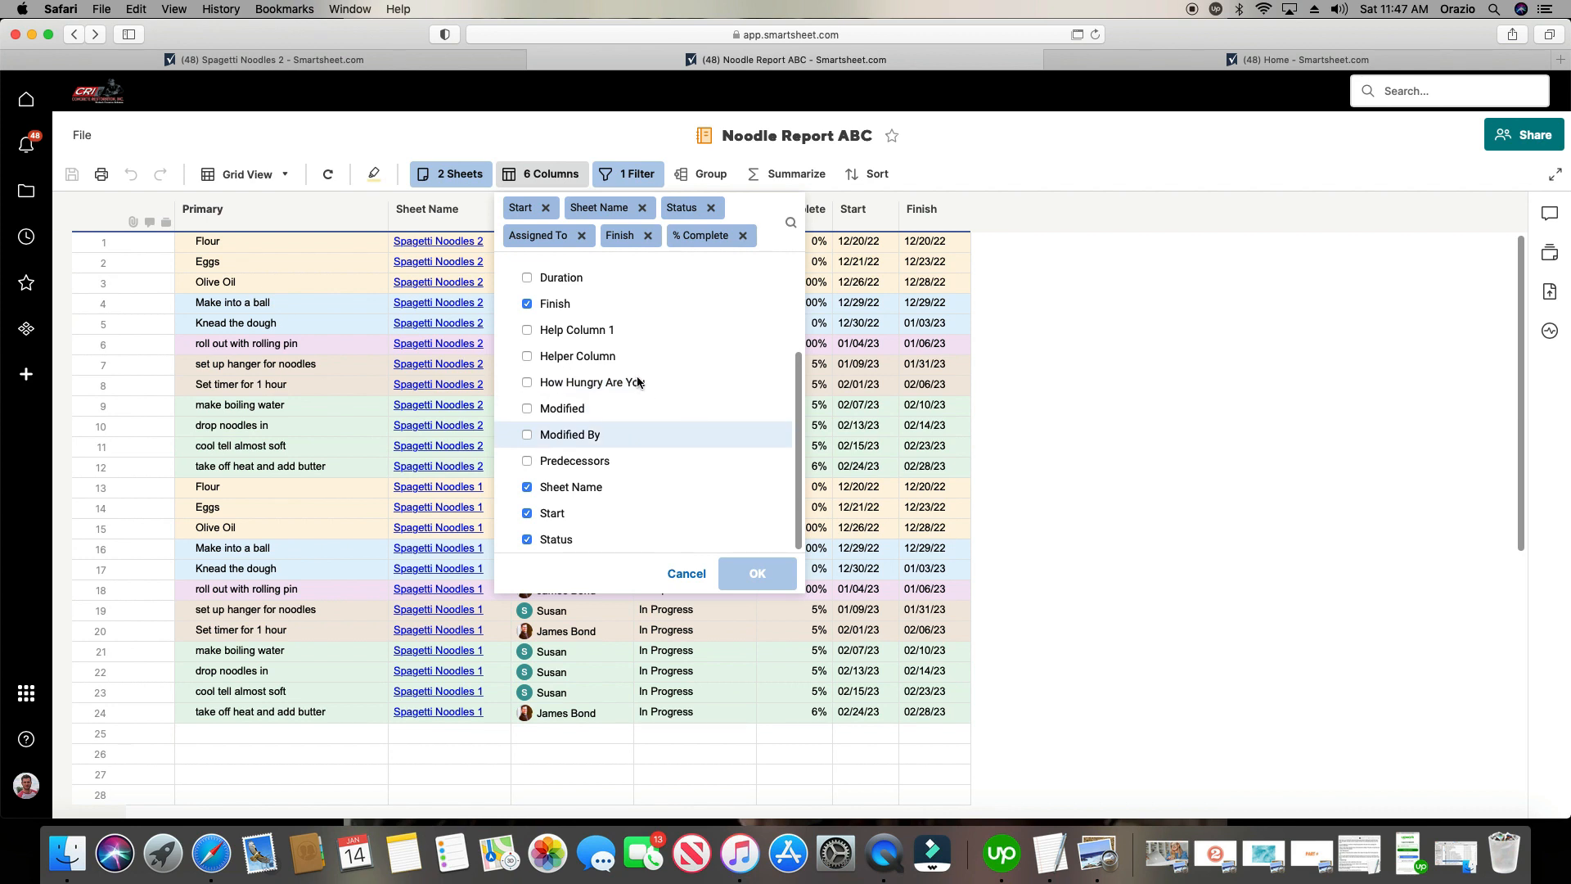
left_click(527, 383)
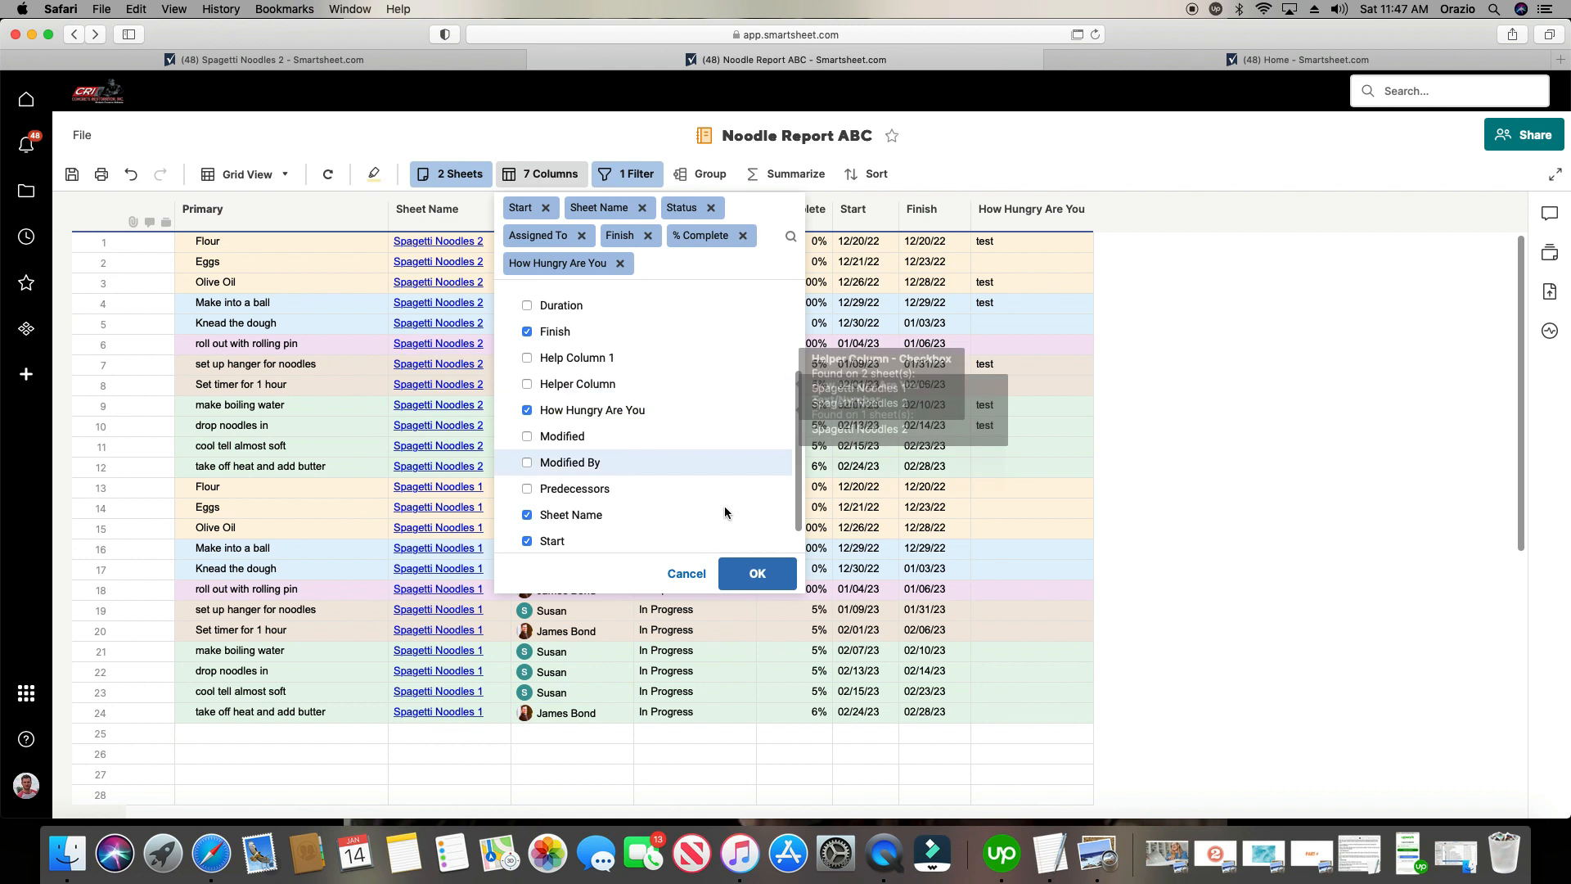
left_click(746, 574)
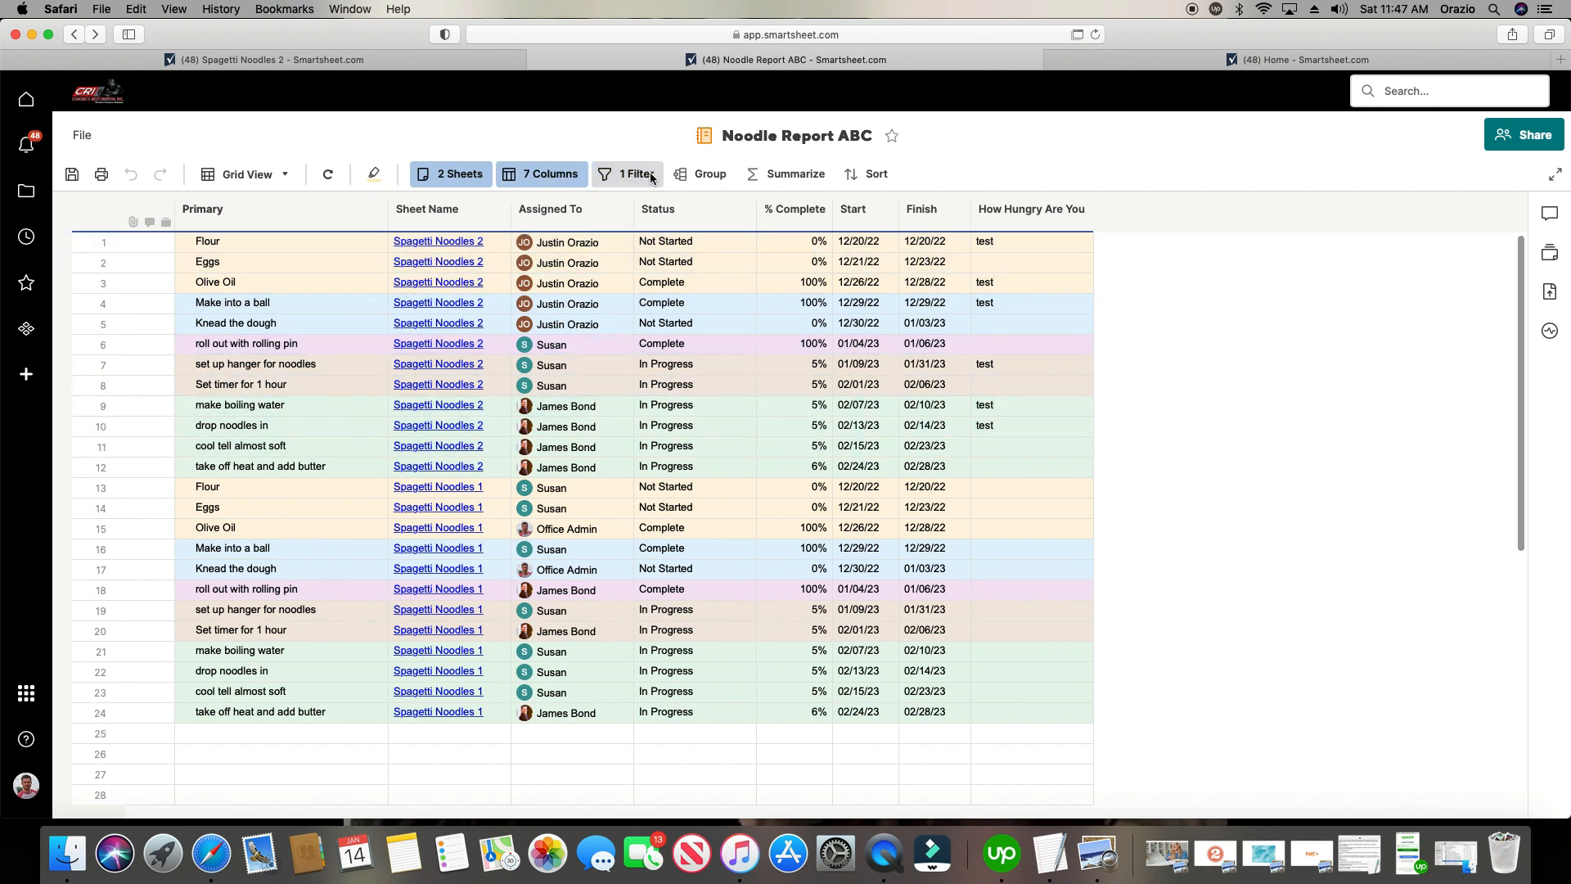
Group the report rows by Assigned To in ascending order and look through the groups.
left_click(708, 174)
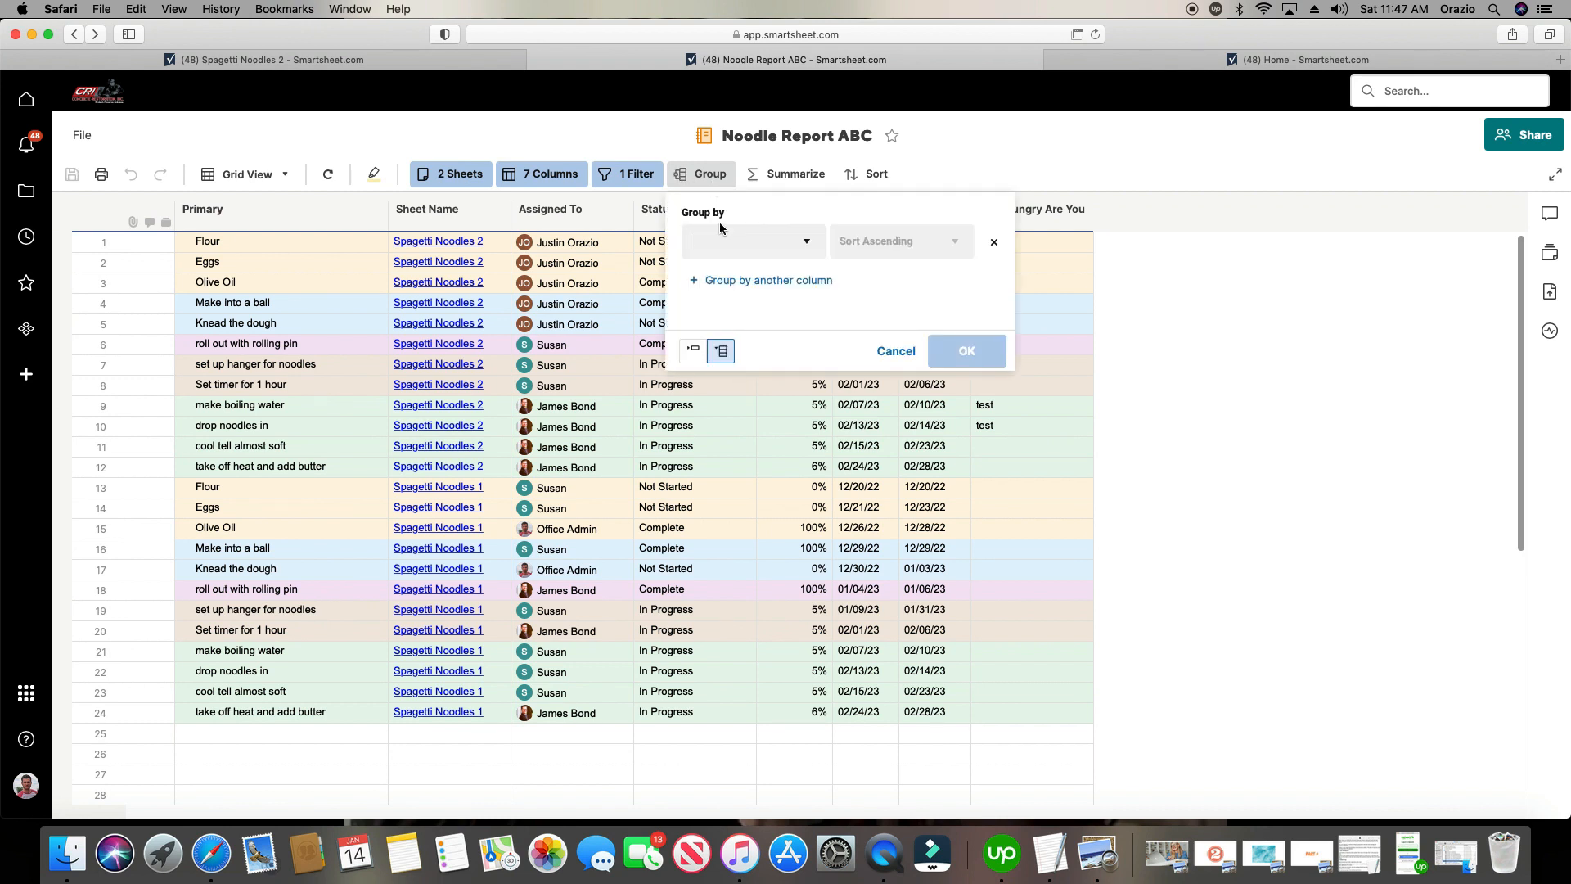
left_click(745, 242)
left_click(748, 315)
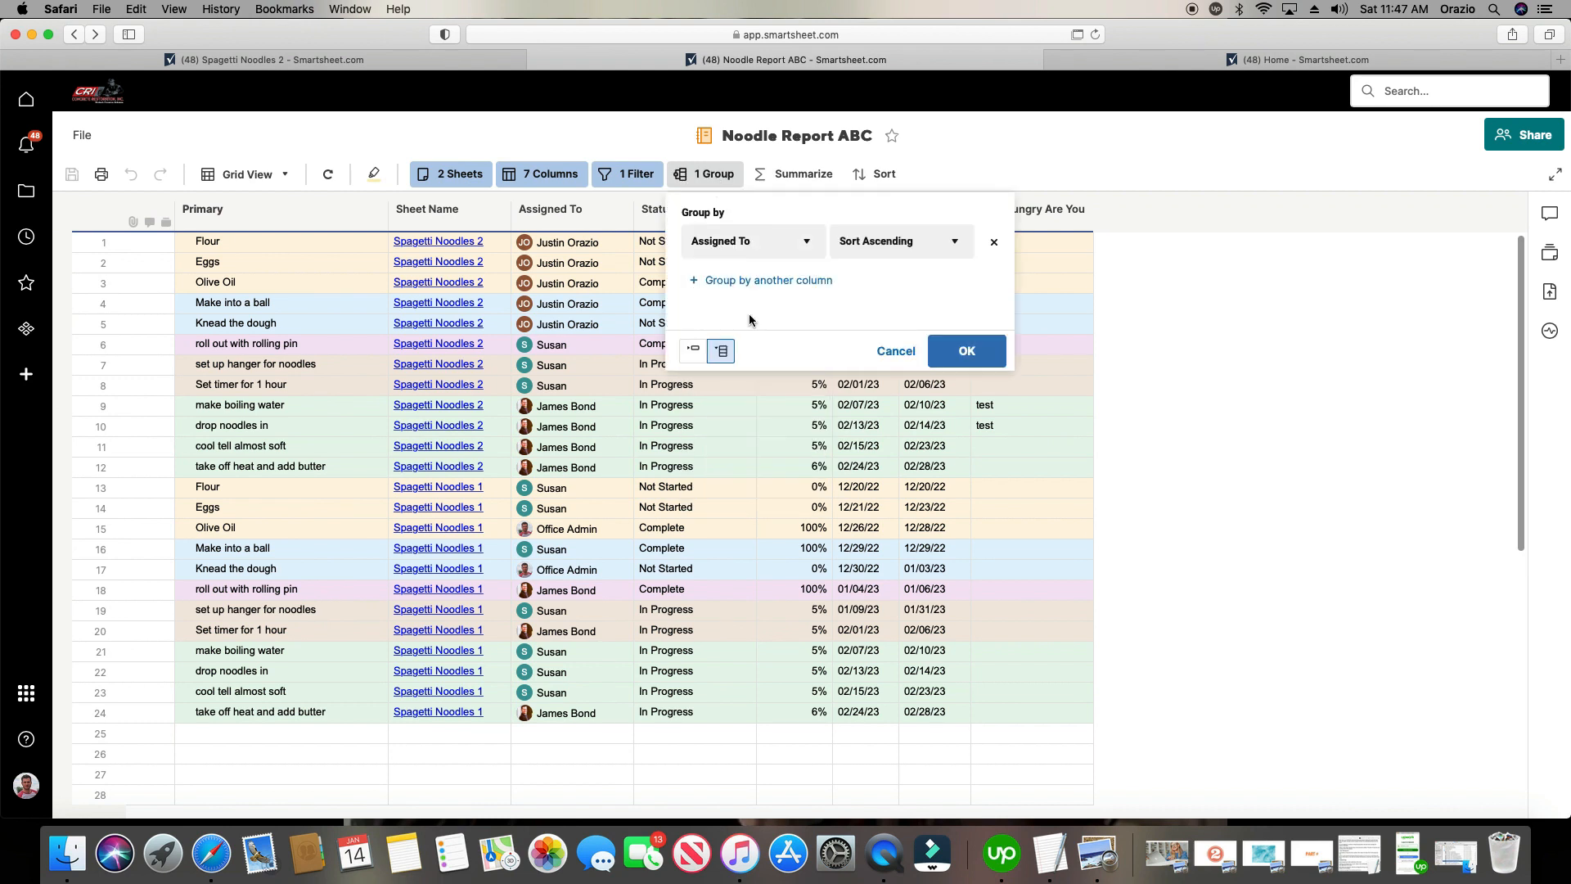
left_click(942, 352)
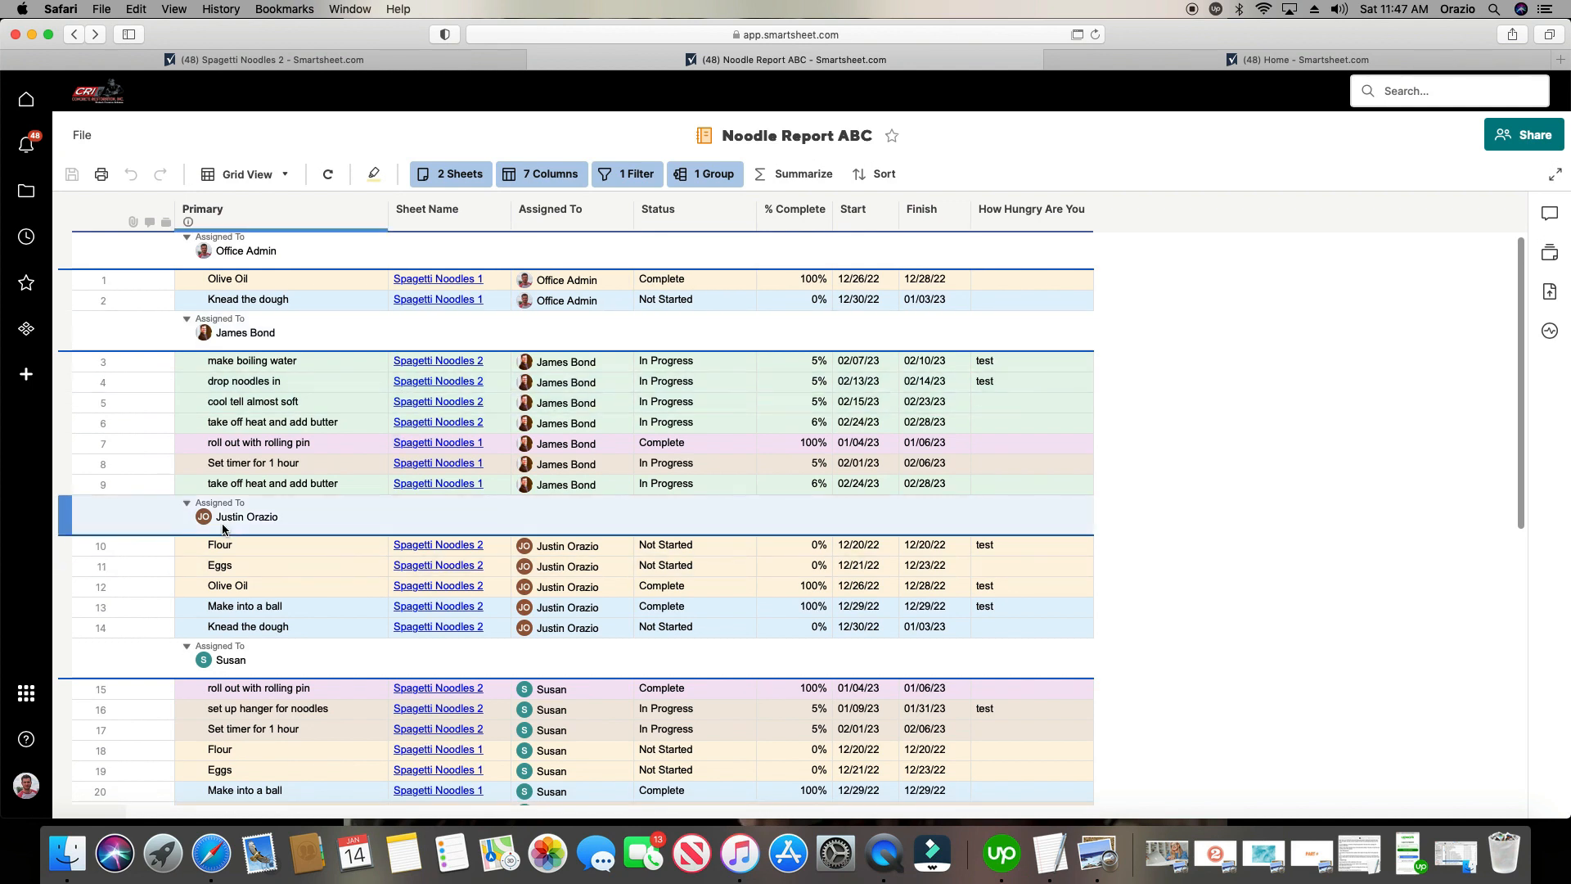
scroll(355, 558, "down", 1)
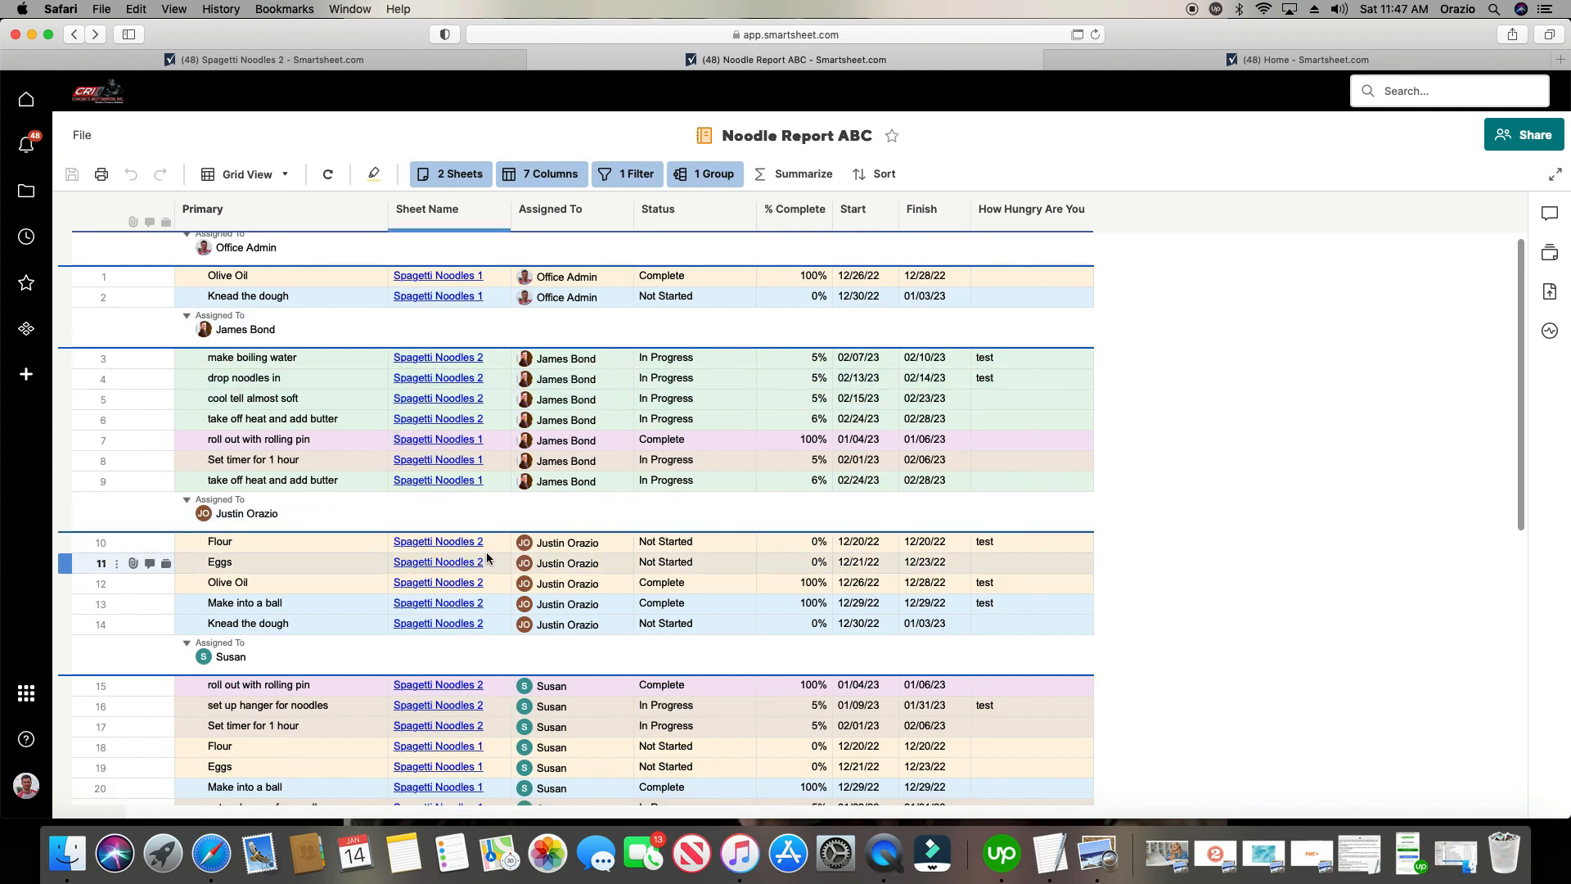
scroll(408, 572, "down", 2)
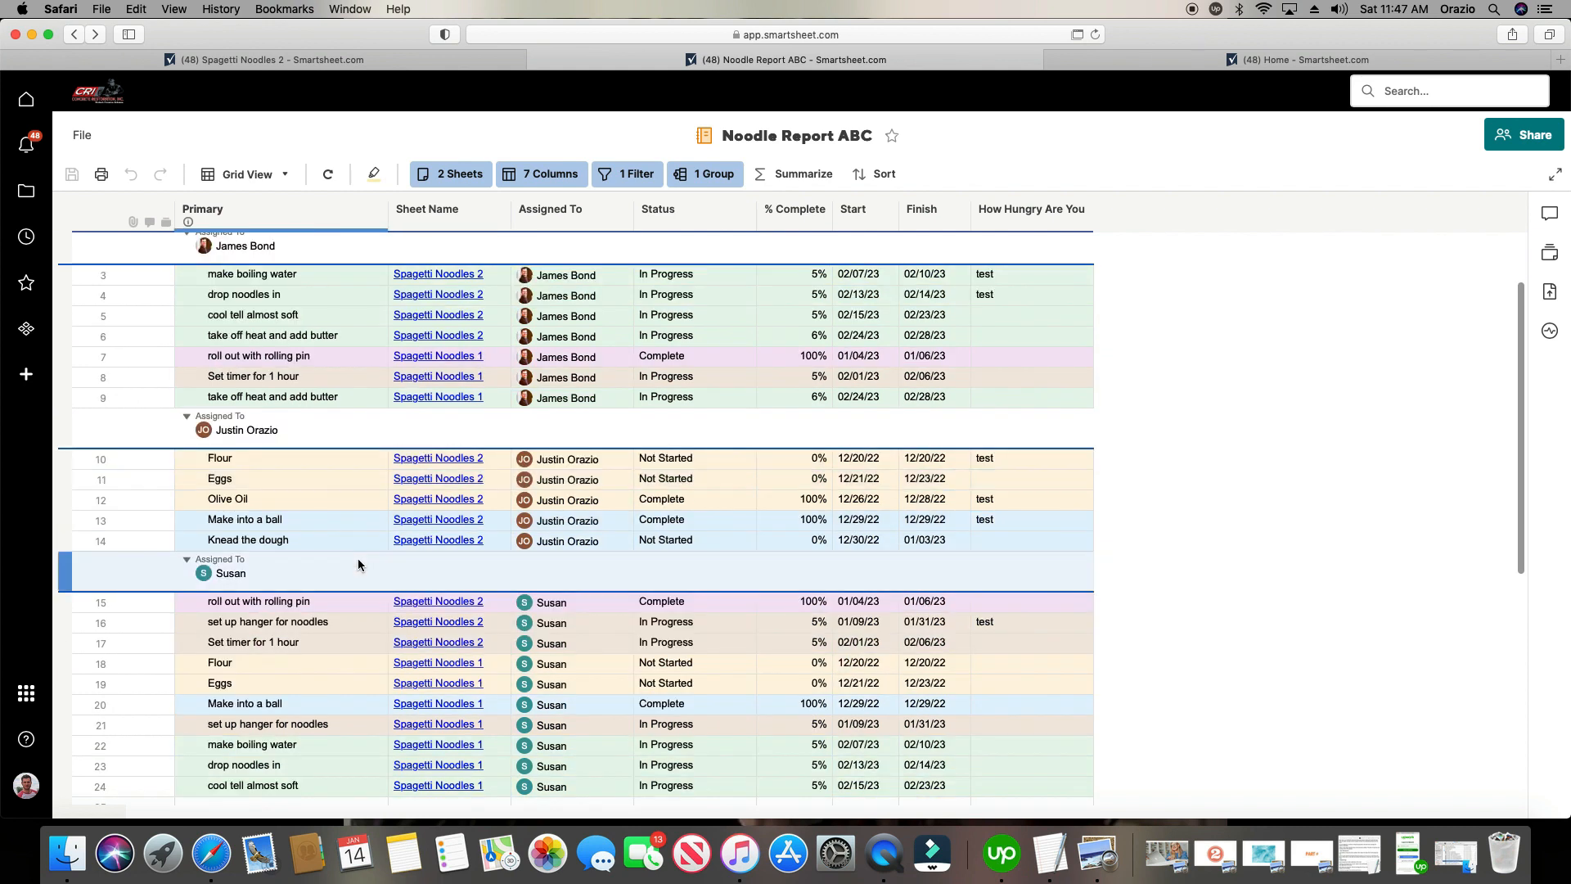
Summarize the Assigned To column by count and review the totals for each group.
left_click(774, 175)
left_click(881, 244)
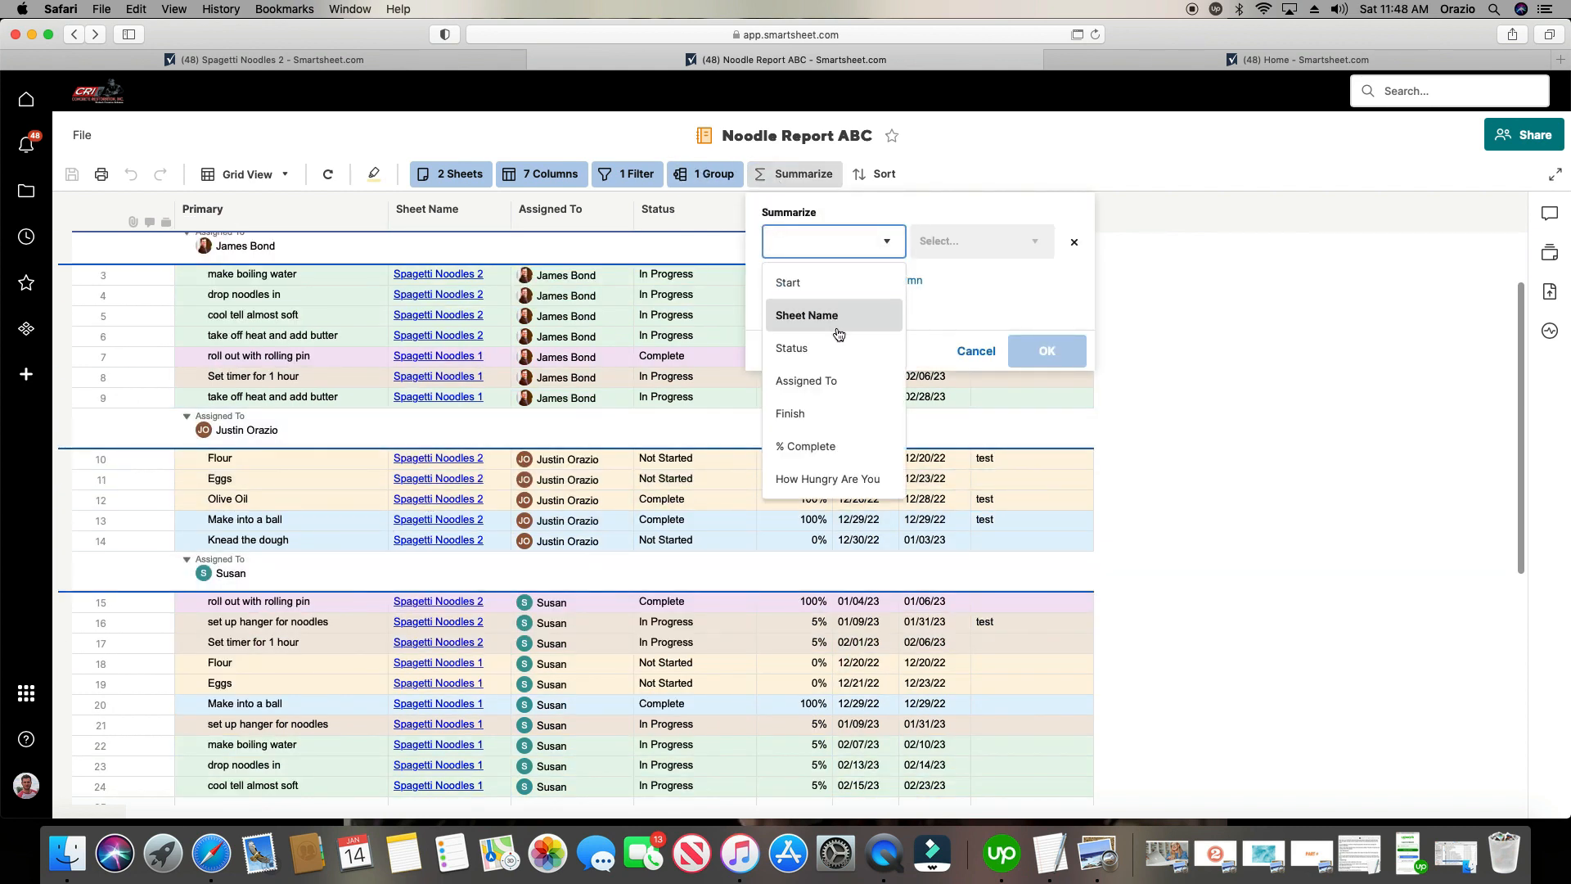
left_click(806, 380)
left_click(1063, 354)
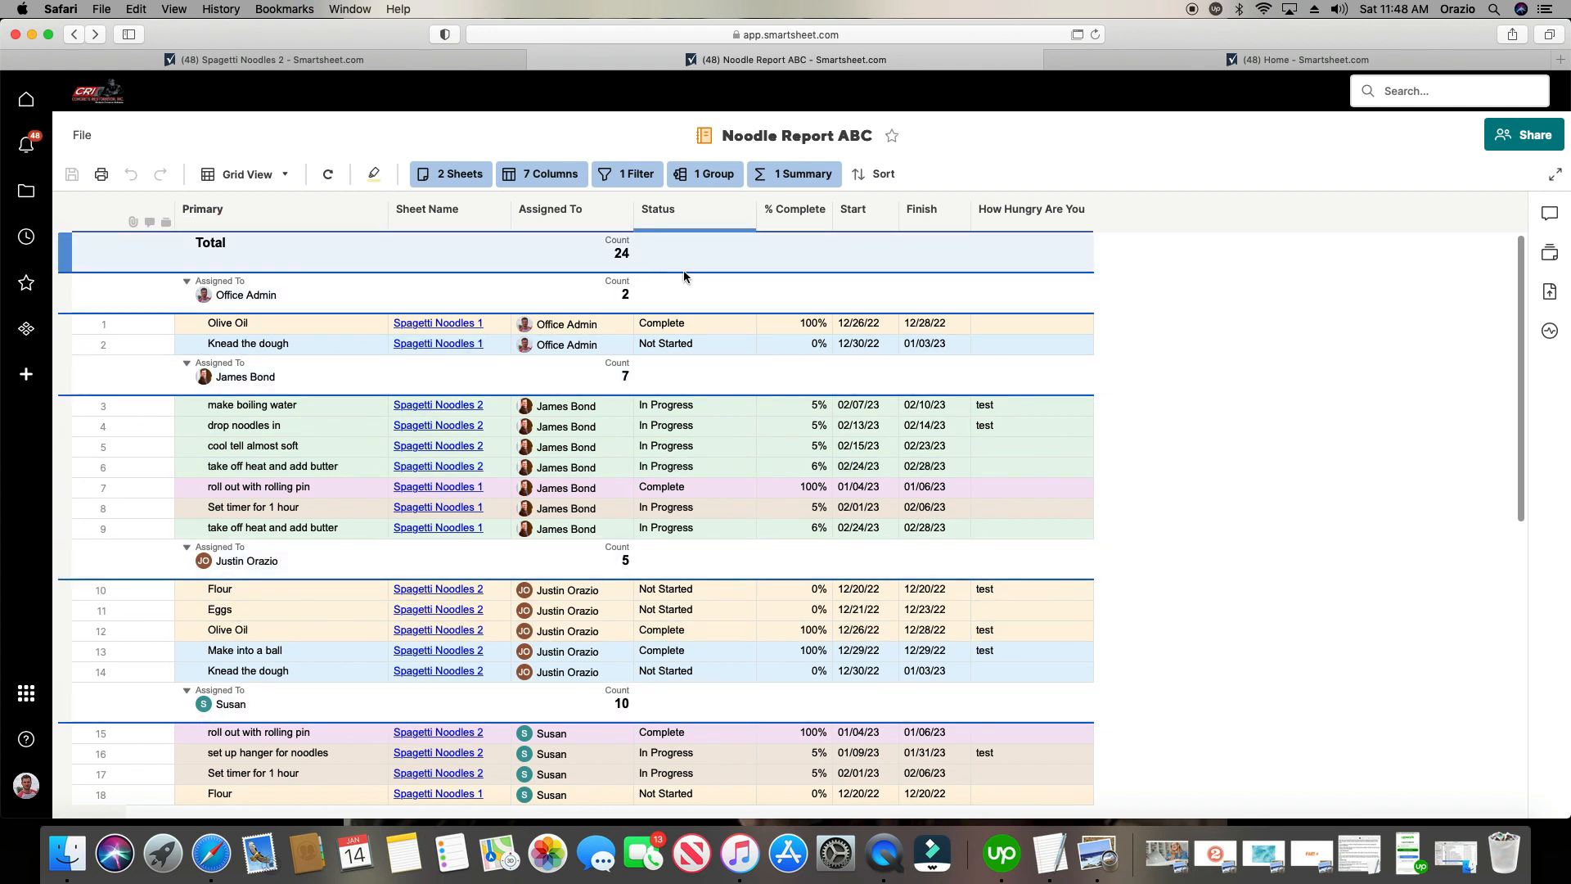
scroll(487, 442, "down", 5)
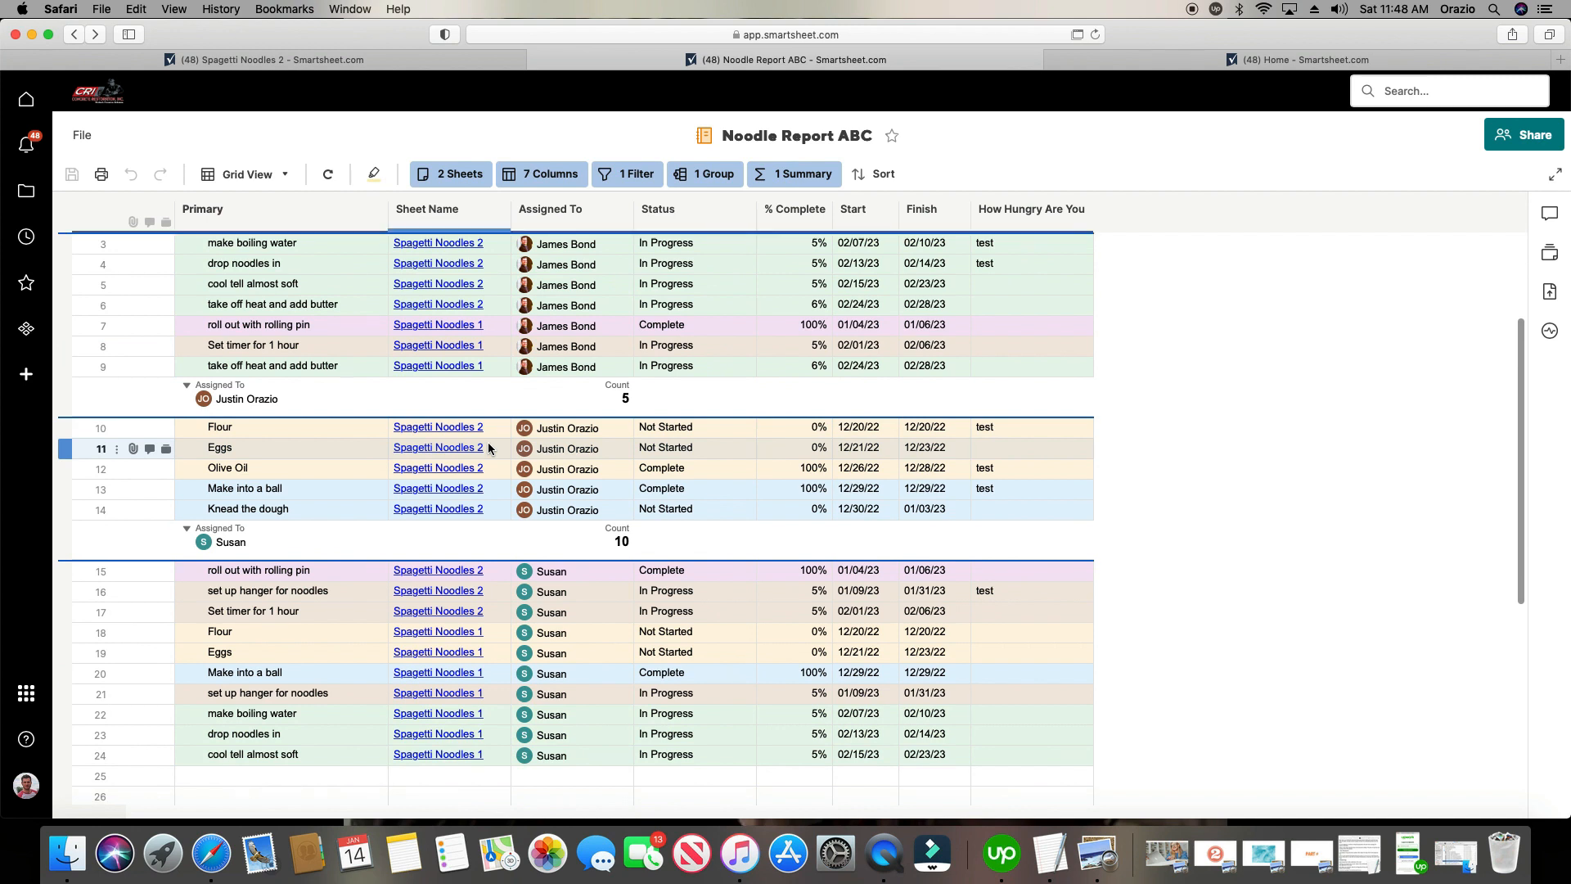
scroll(487, 442, "up", 5)
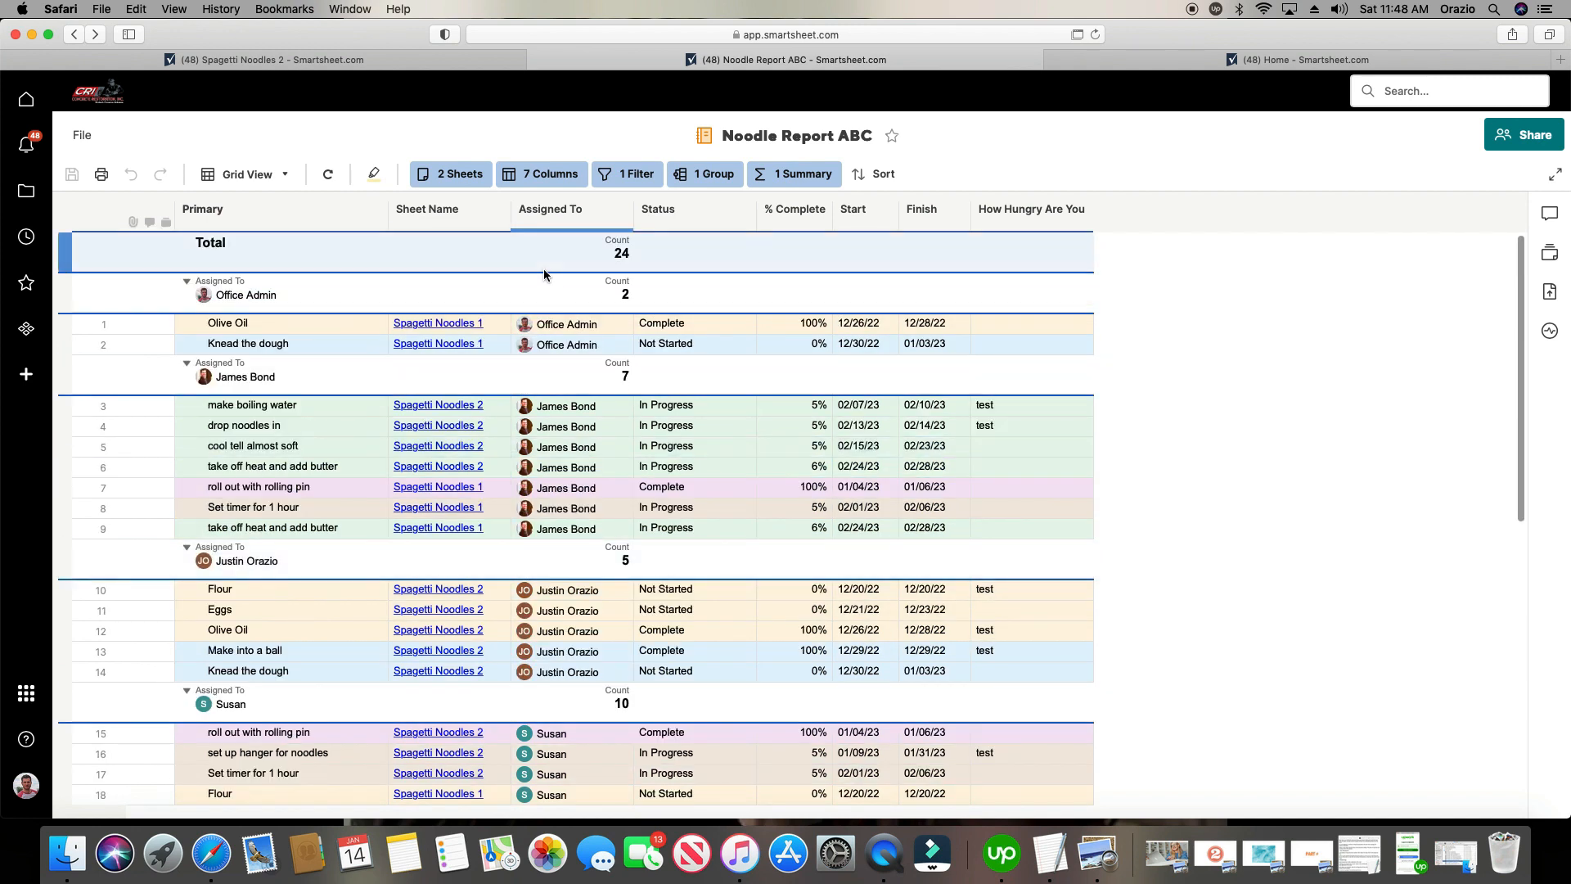